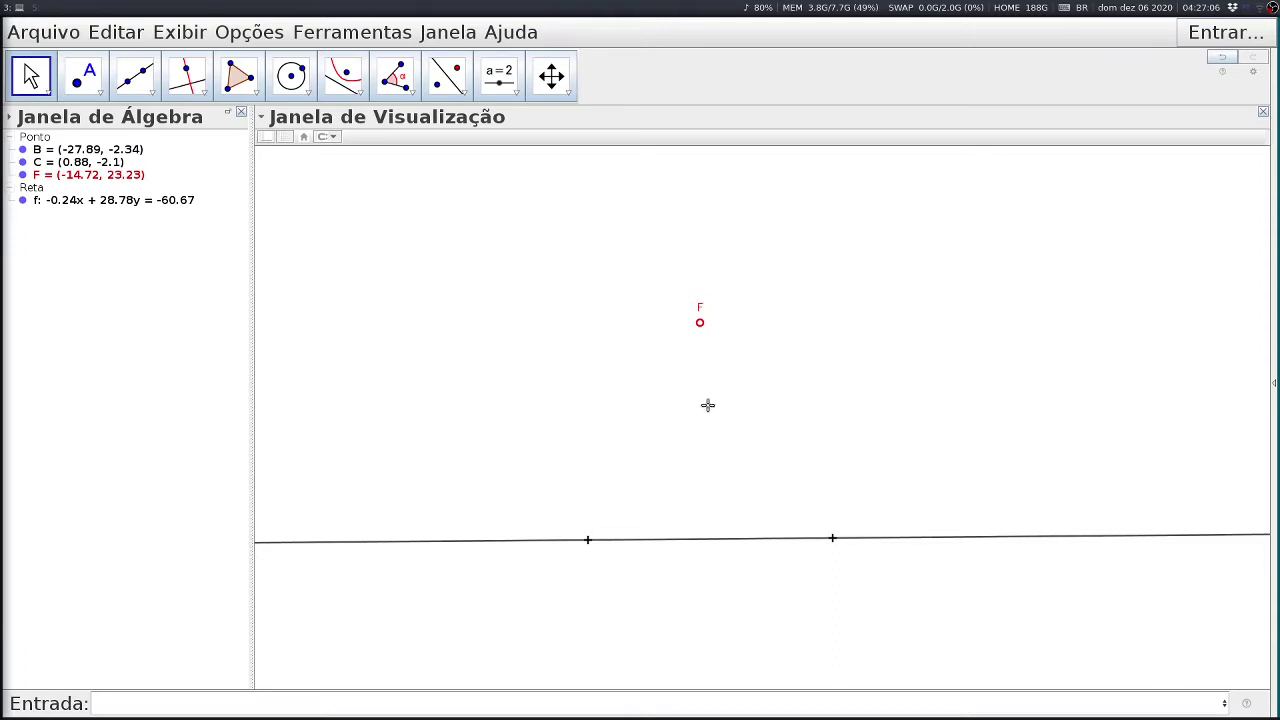
# Move F to about (-14.5, 26.2) and C to about (1.4, -8.4), and construct the parabola with focus F and directrix f.
pyautogui.moveTo(701, 325); pyautogui.dragTo(701, 297)
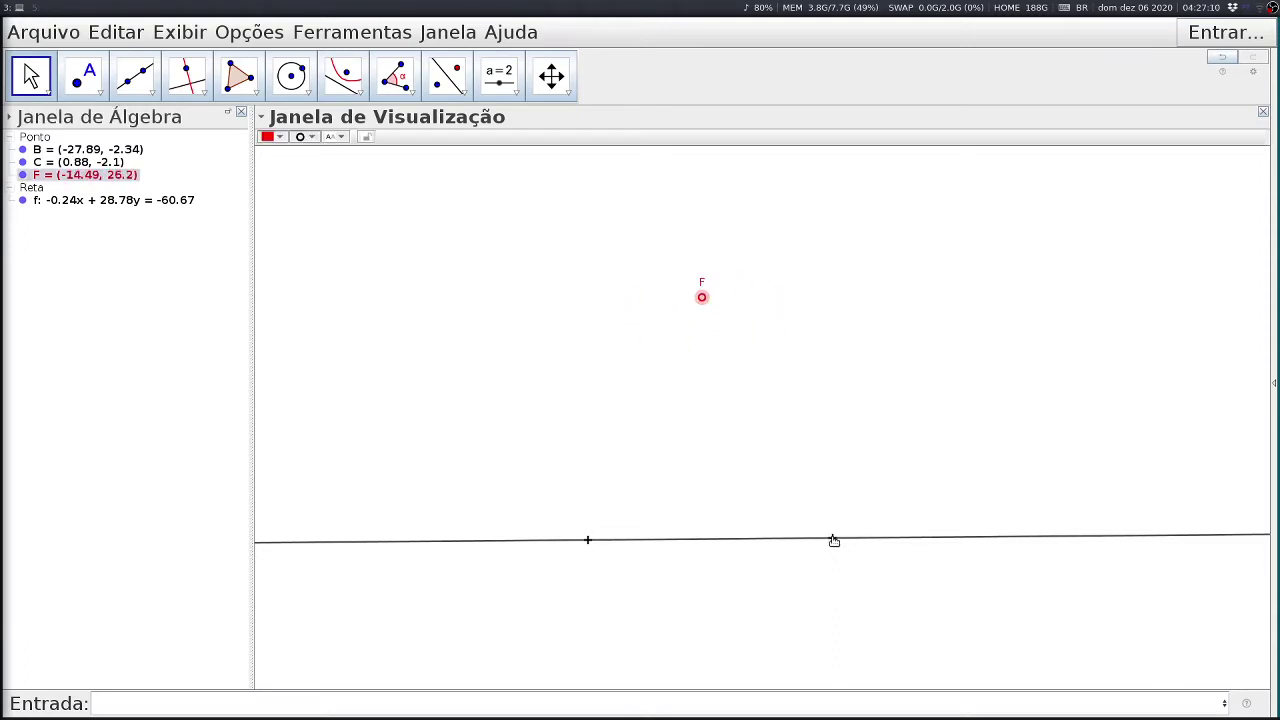
pyautogui.moveTo(832, 539); pyautogui.dragTo(837, 591)
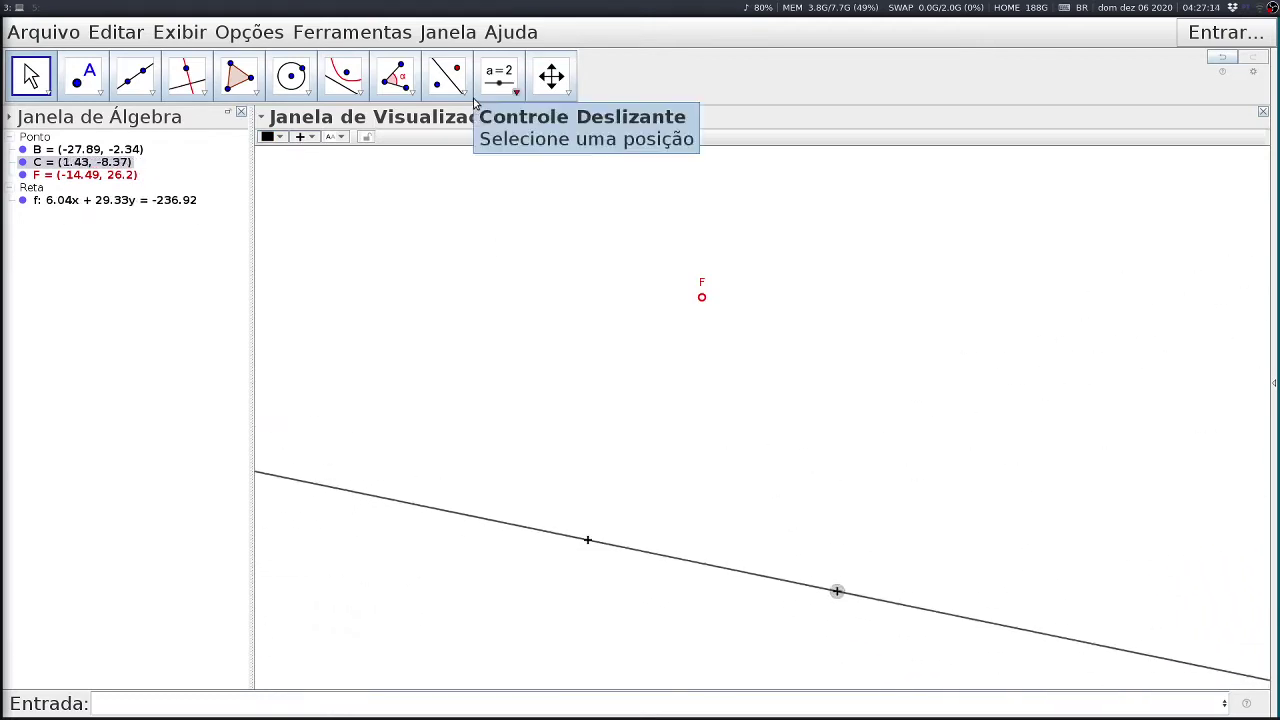
pyautogui.click(348, 87)
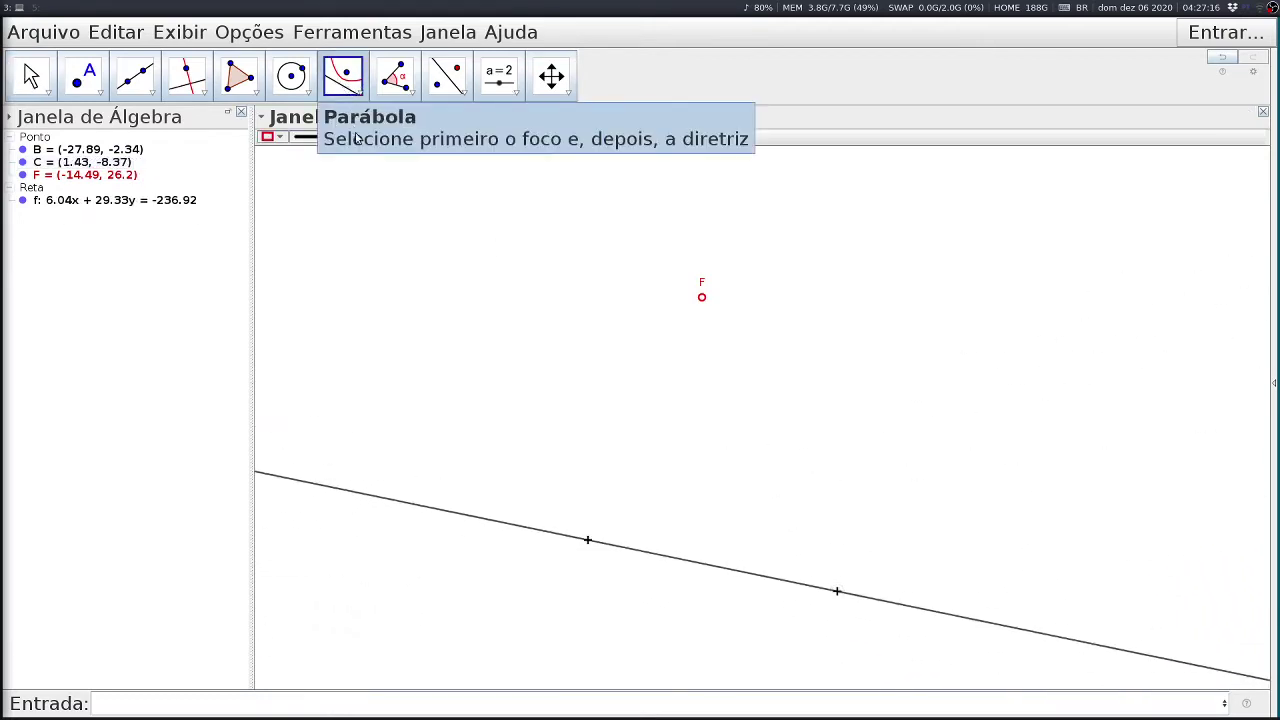
pyautogui.click(703, 298)
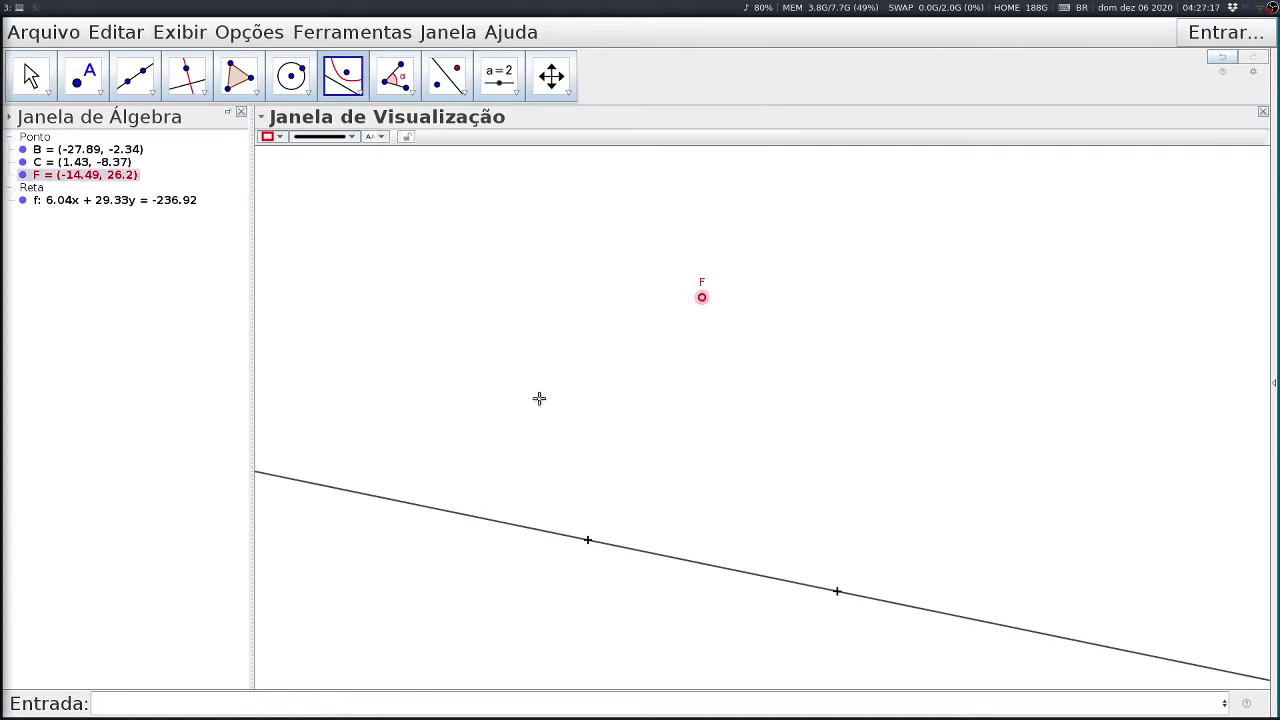
pyautogui.click(487, 523)
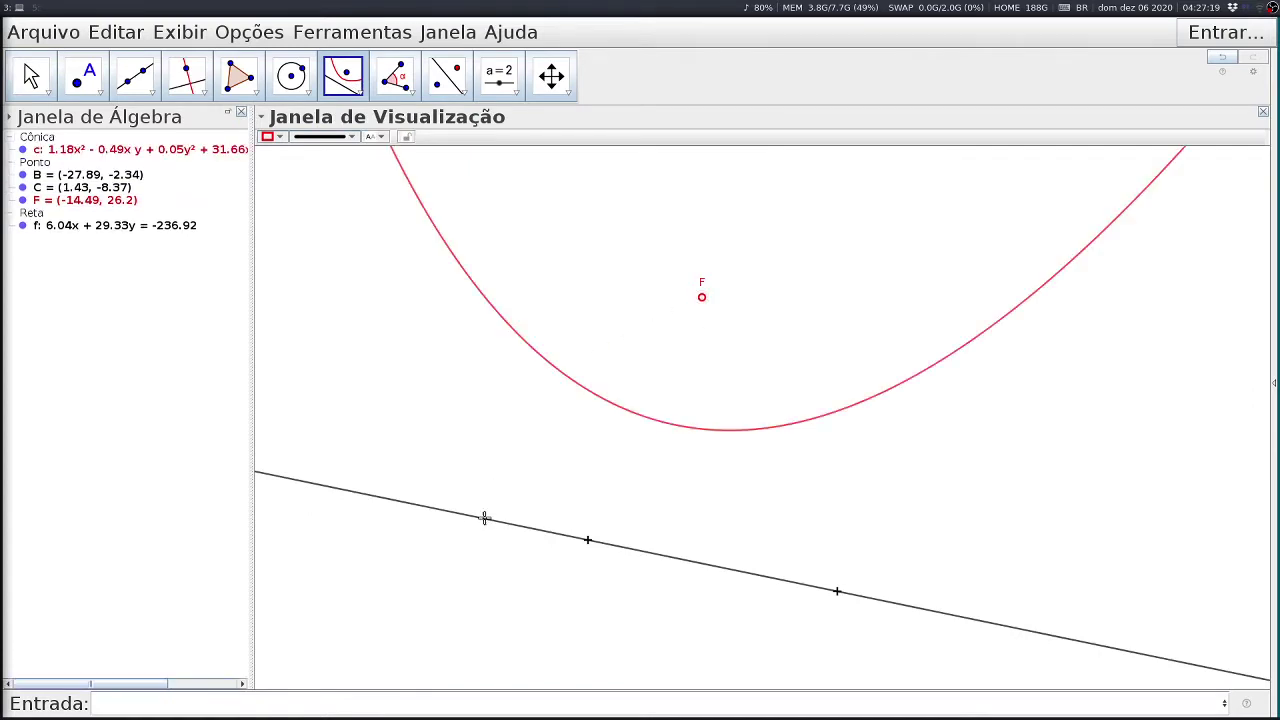
# Vary the parabola by moving focus F to about (-18.3, 25) and directrix point C to about (-3.4, -2.7).
pyautogui.click(45, 85)
pyautogui.moveTo(837, 591); pyautogui.dragTo(710, 467)
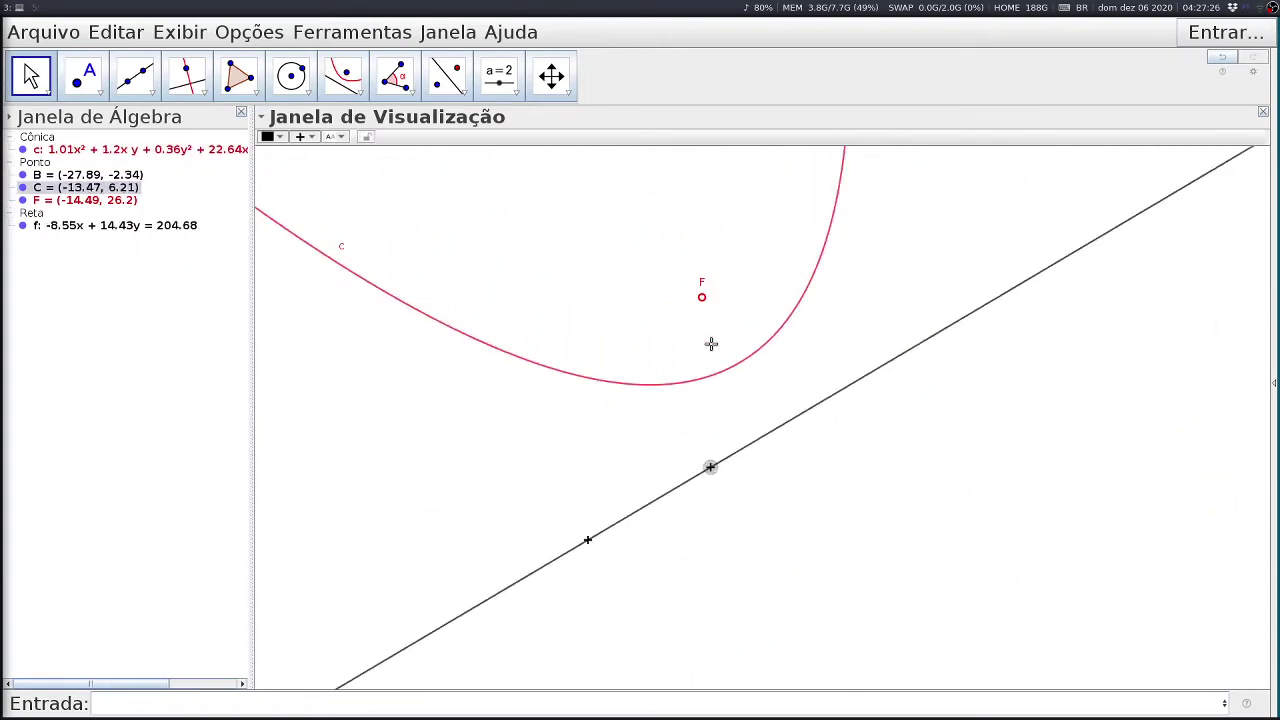
pyautogui.moveTo(702, 300); pyautogui.dragTo(670, 307)
pyautogui.moveTo(711, 468); pyautogui.dragTo(796, 543)
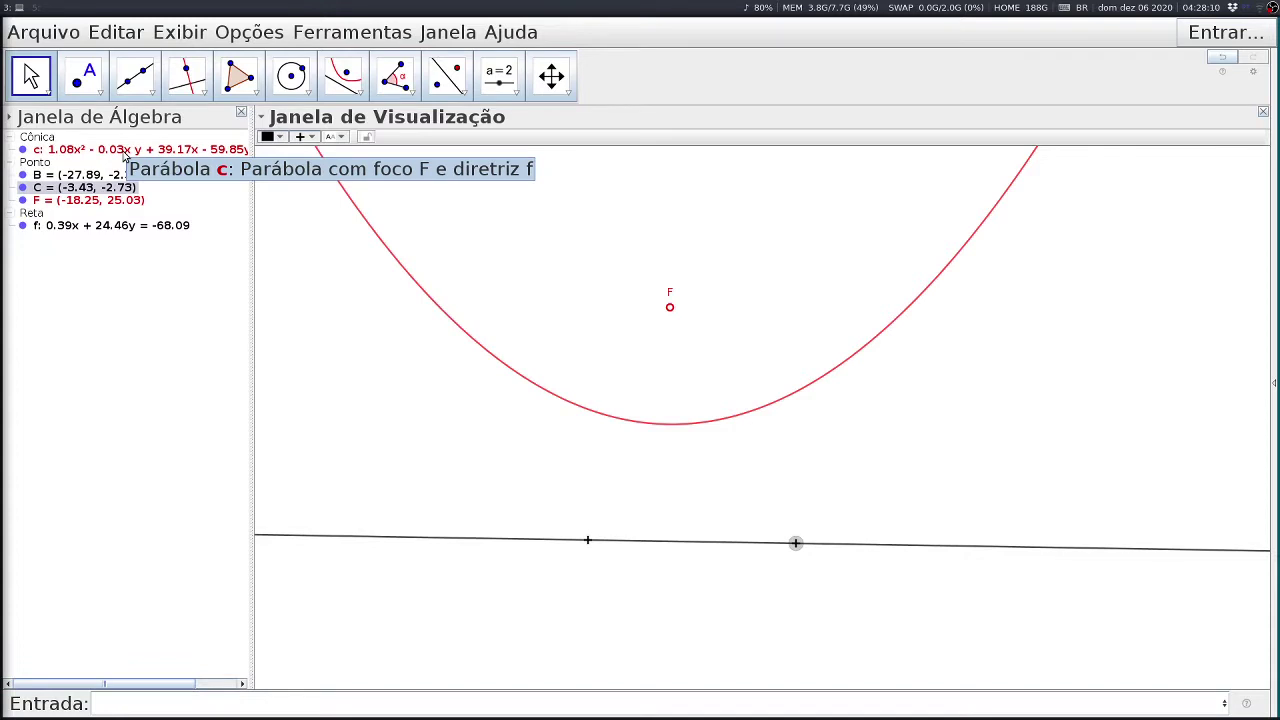
# Place a new point on the directrix at about (-45.9, -2.1) and position its label below it.
pyautogui.click(90, 80)
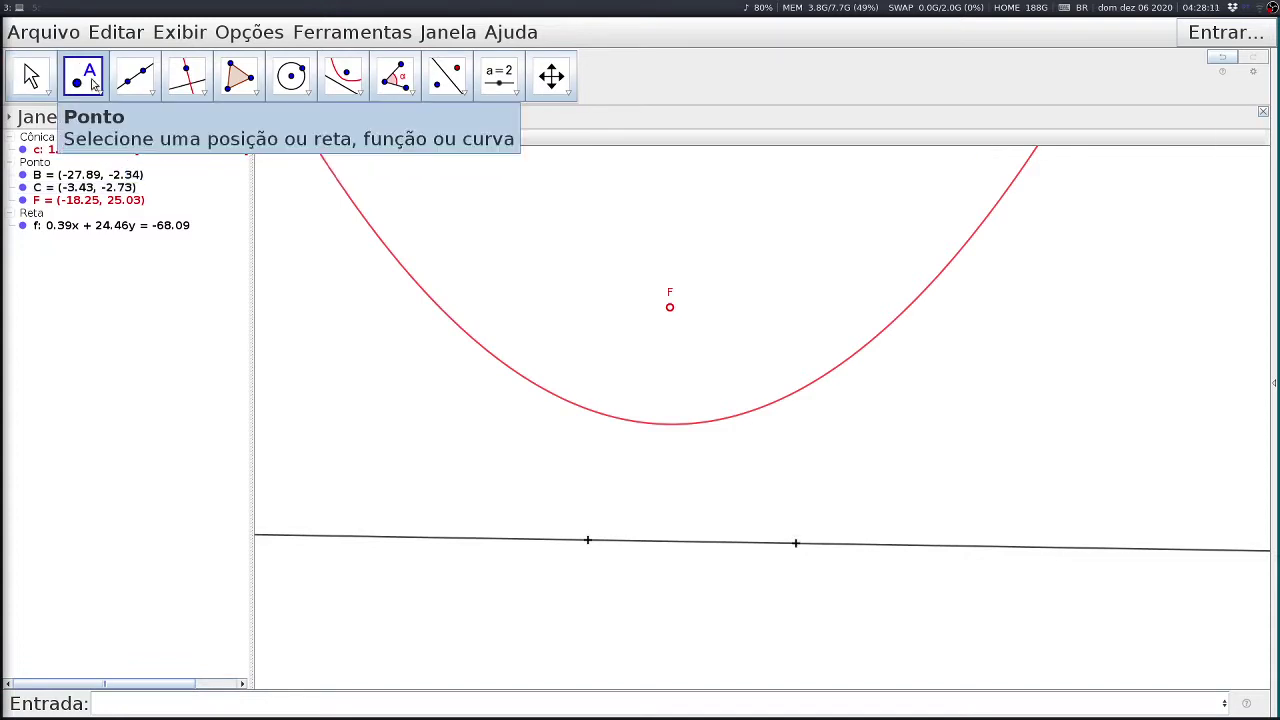
pyautogui.click(435, 538)
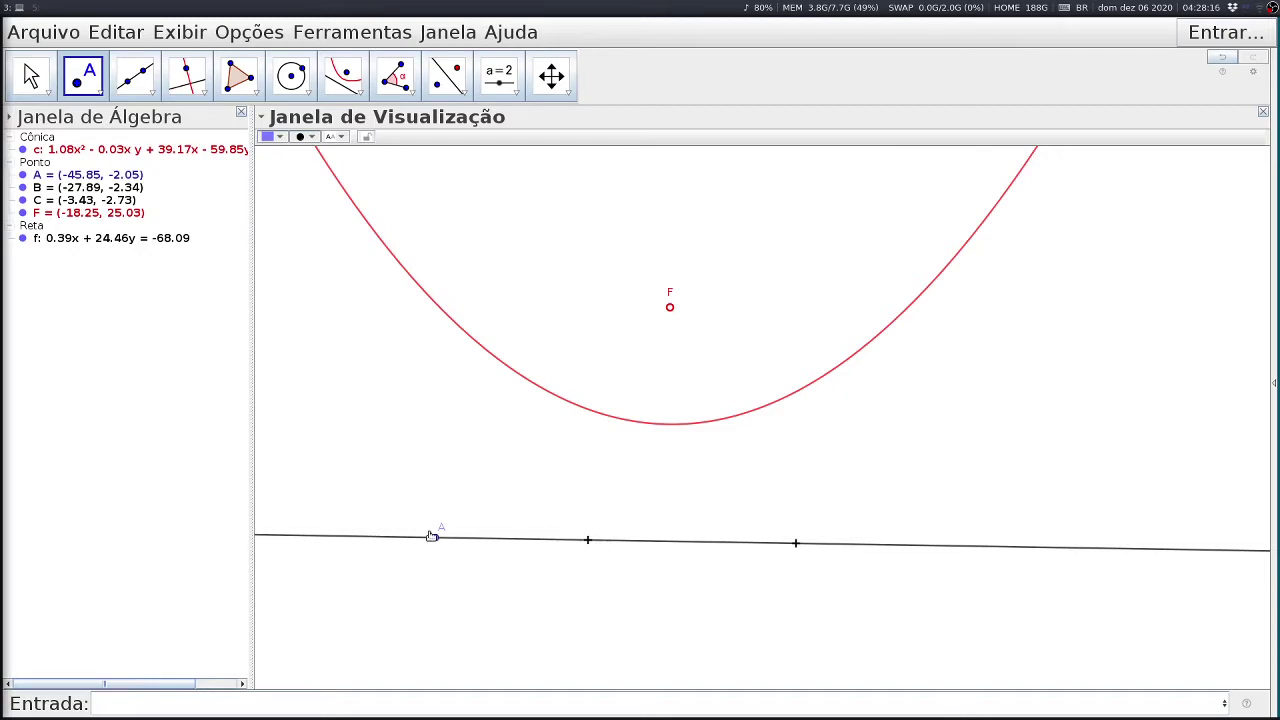
pyautogui.press('Escape')
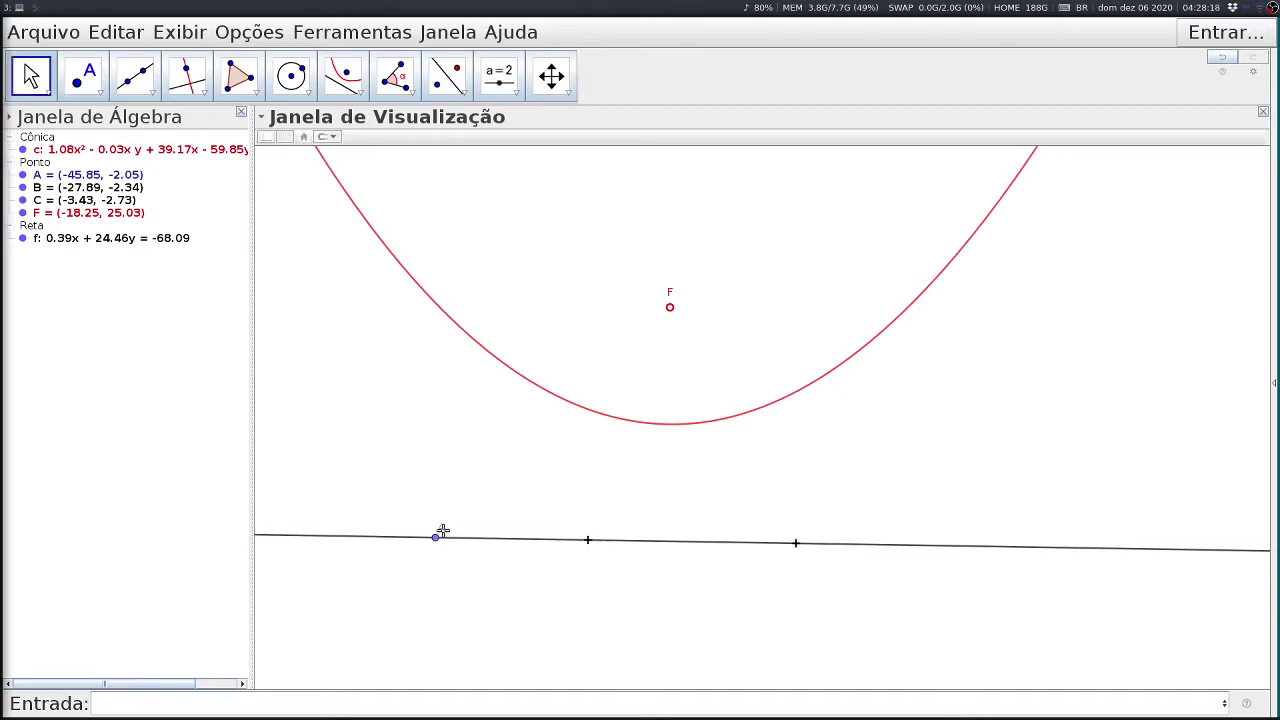
pyautogui.moveTo(443, 531); pyautogui.dragTo(434, 560)
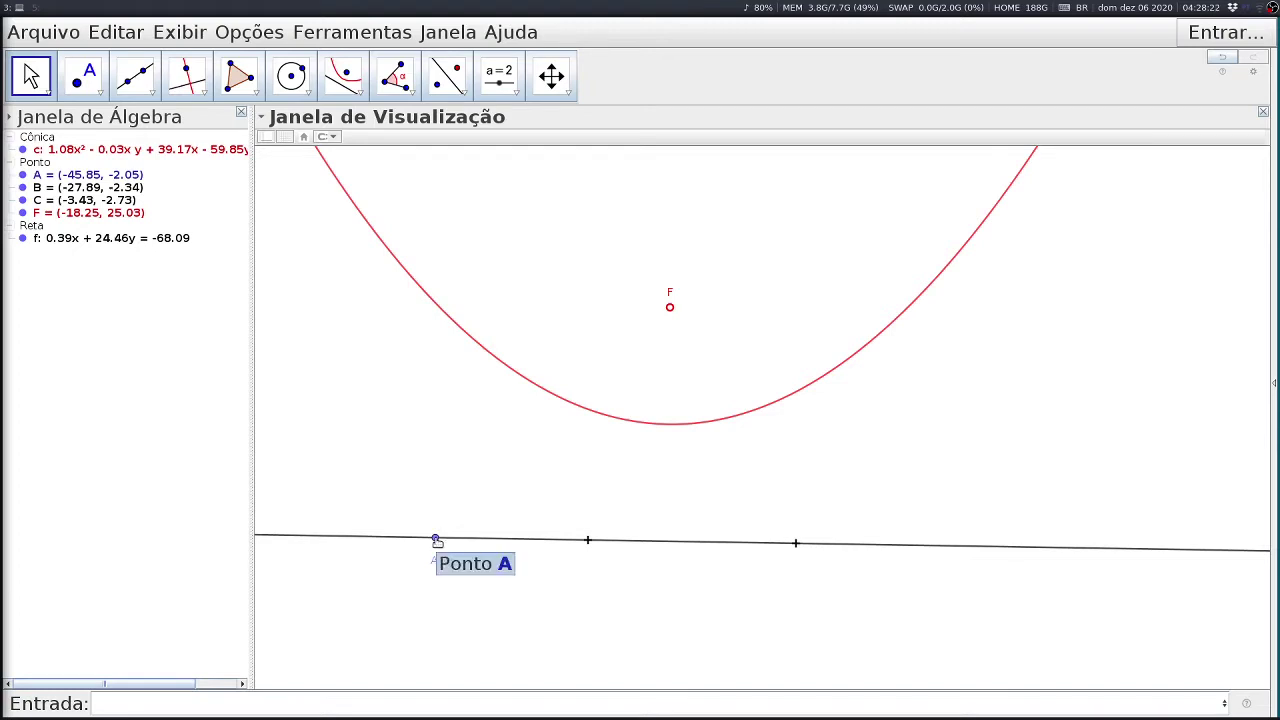
# Style point A on the directrix in red with a larger marker, and hide its label.
pyautogui.click(436, 539)
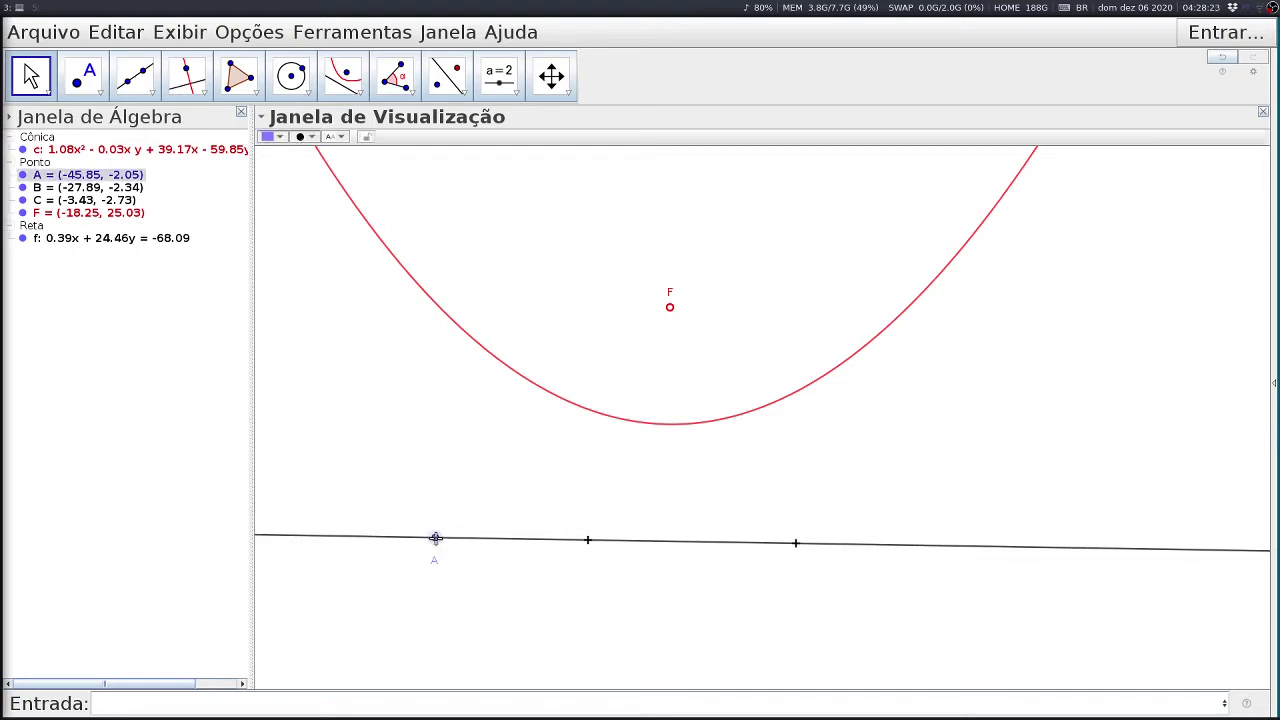
pyautogui.click(270, 136)
pyautogui.click(266, 153)
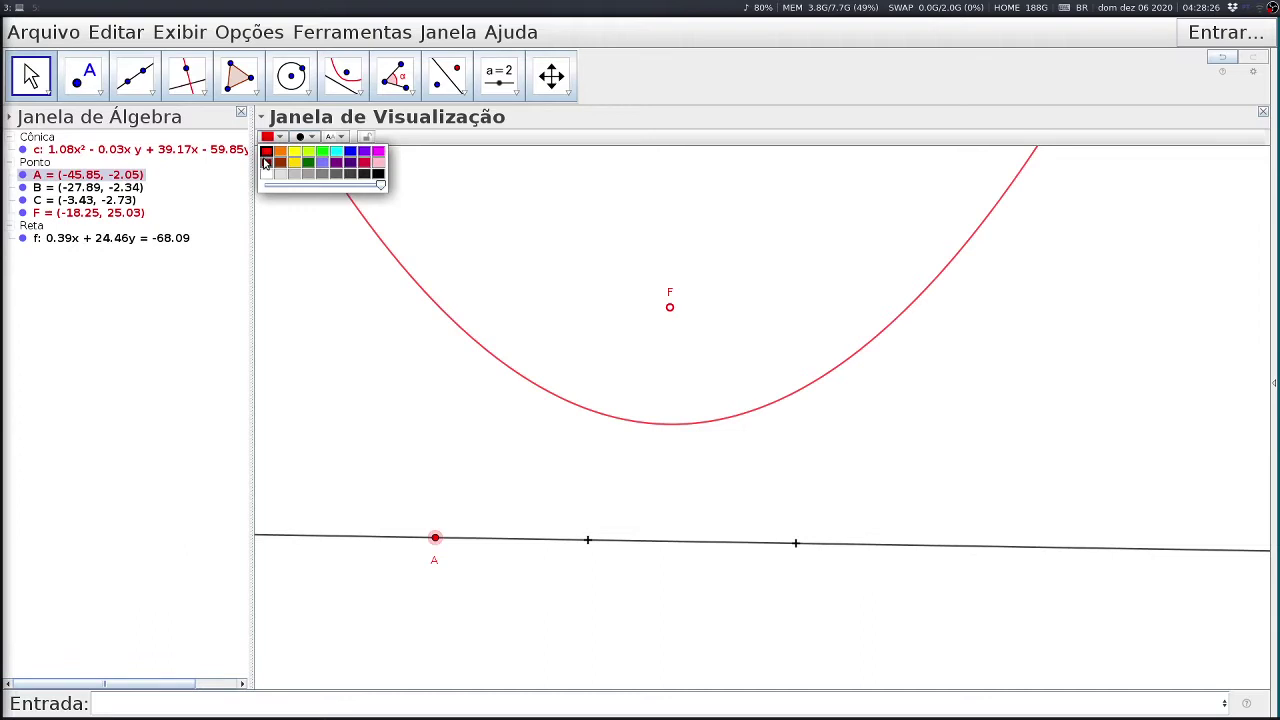
pyautogui.click(302, 137)
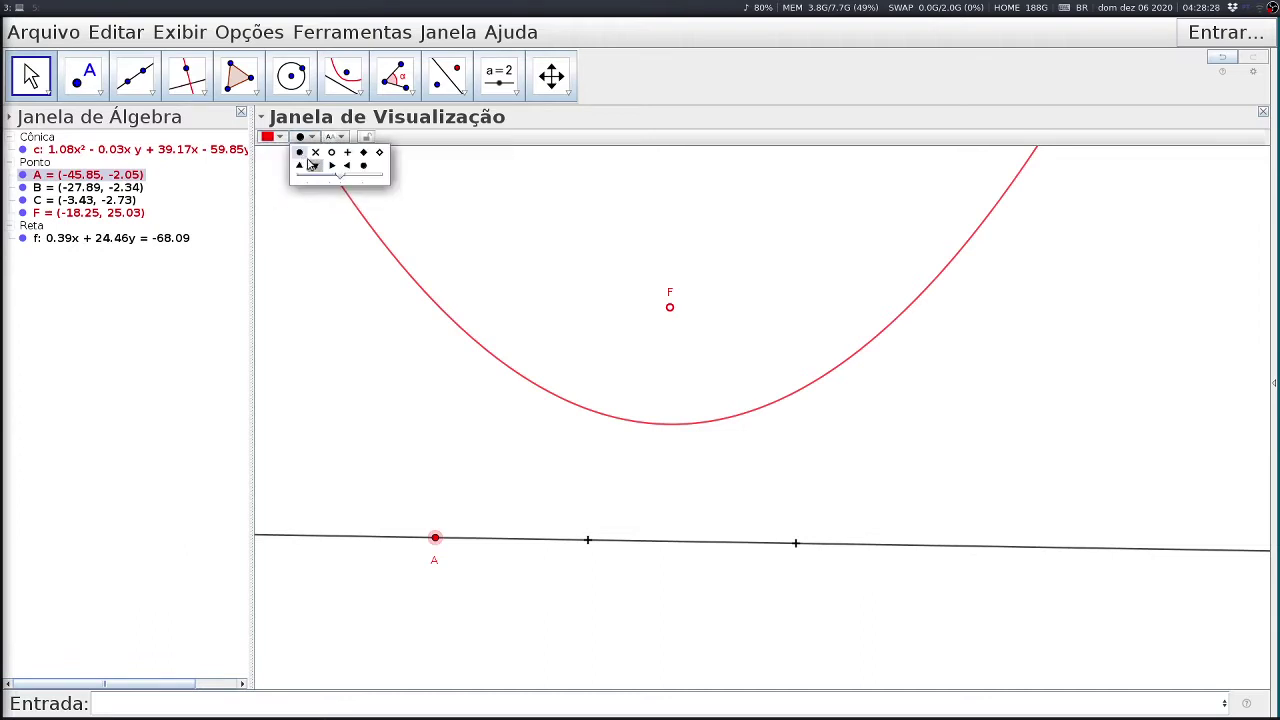
pyautogui.moveTo(341, 176); pyautogui.dragTo(361, 176)
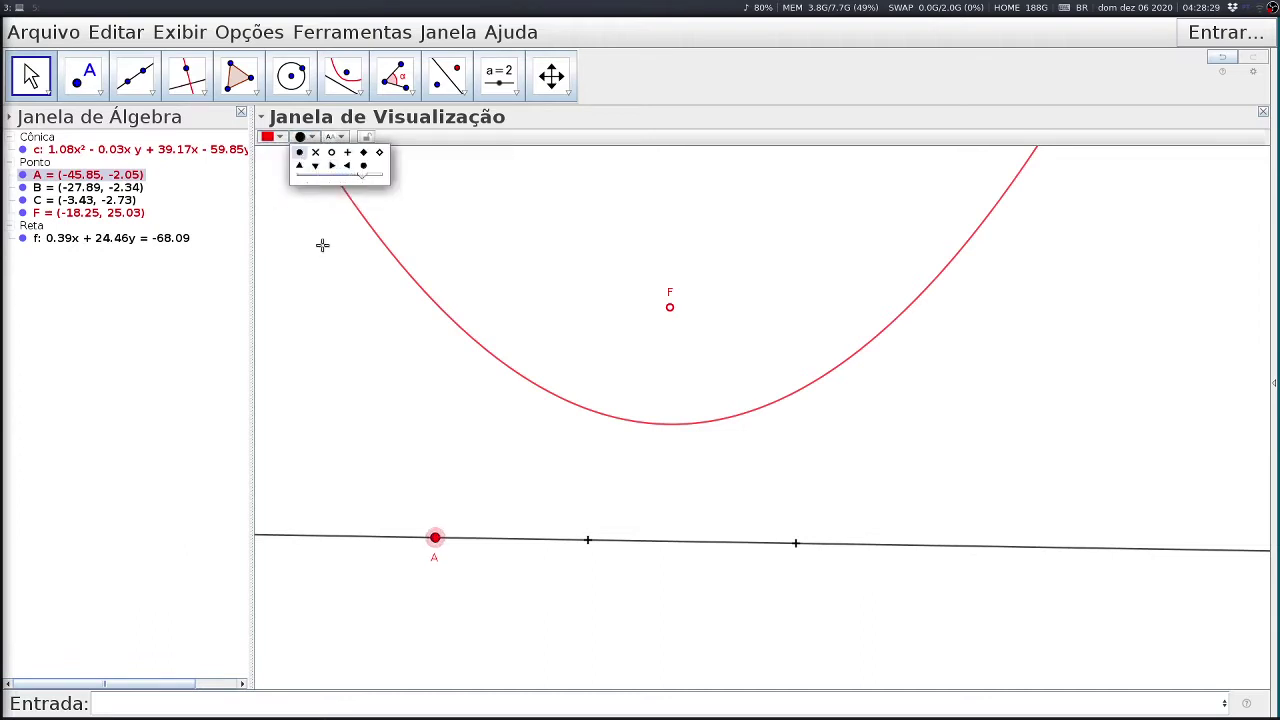
pyautogui.click(424, 622)
pyautogui.rightClick(437, 541)
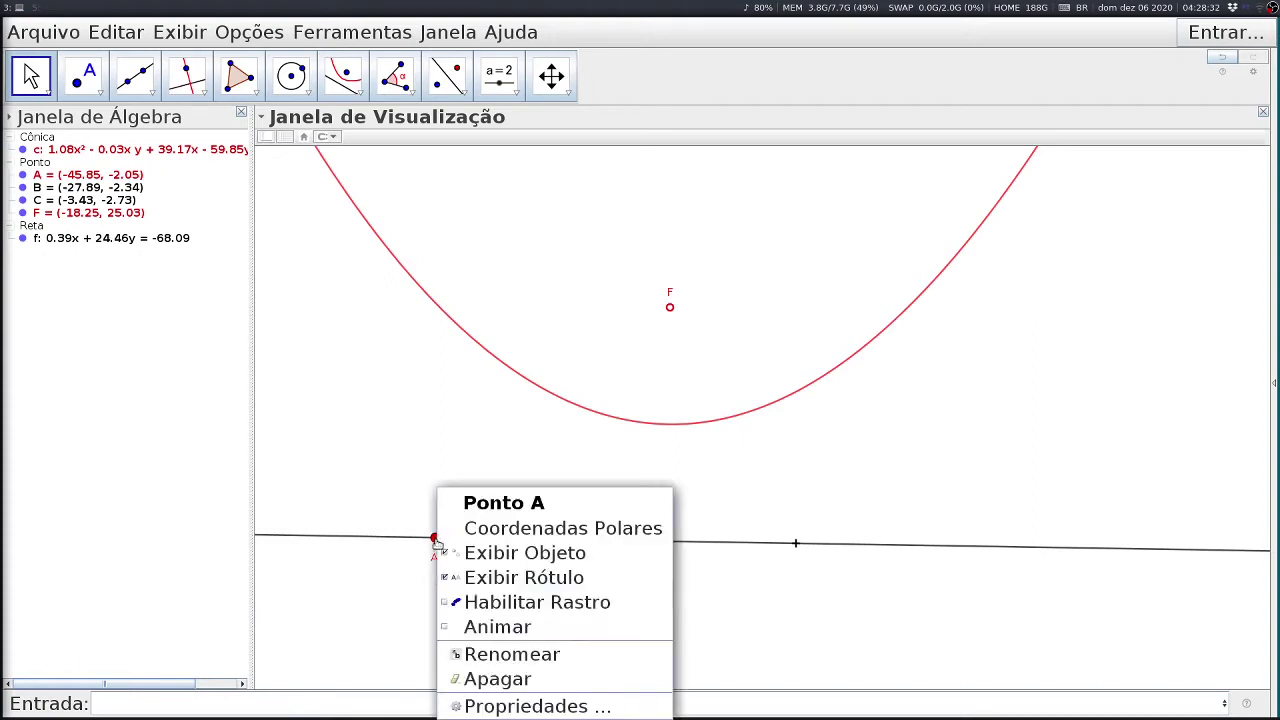
pyautogui.click(489, 578)
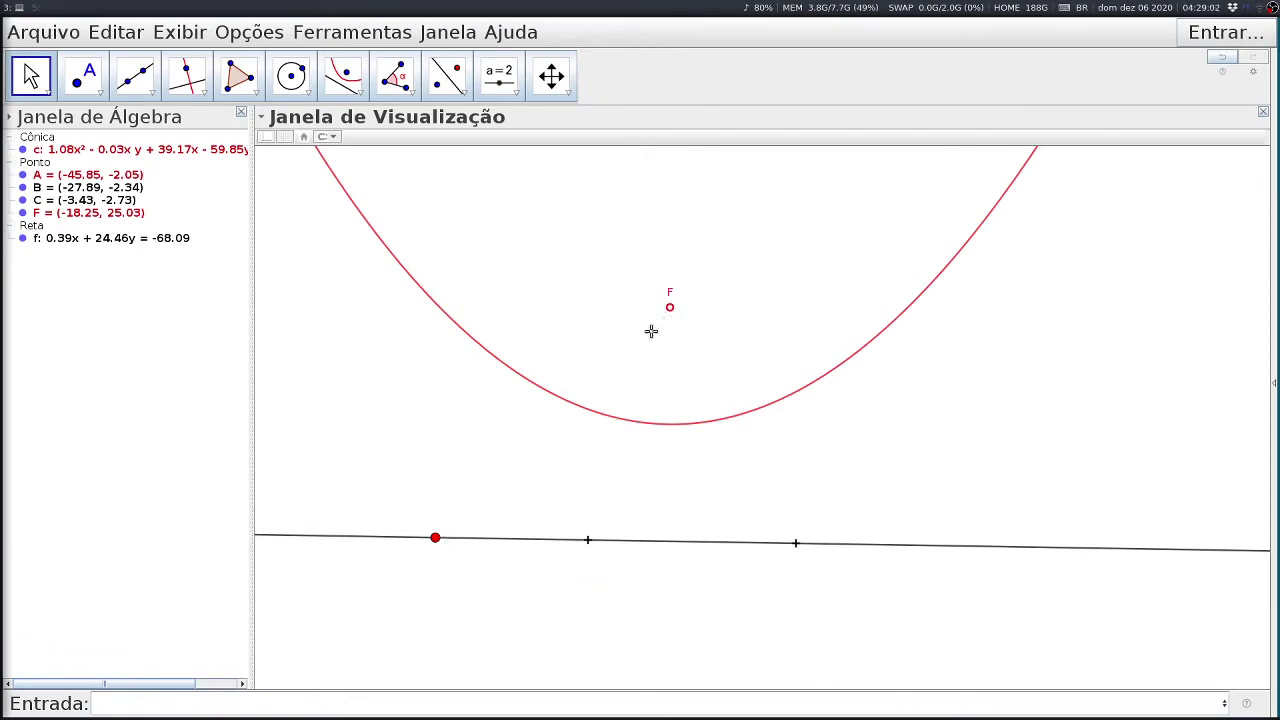
# Construct the perpendicular bisector (Mediatriz) between focus F and the red point A on the directrix.
pyautogui.click(205, 94)
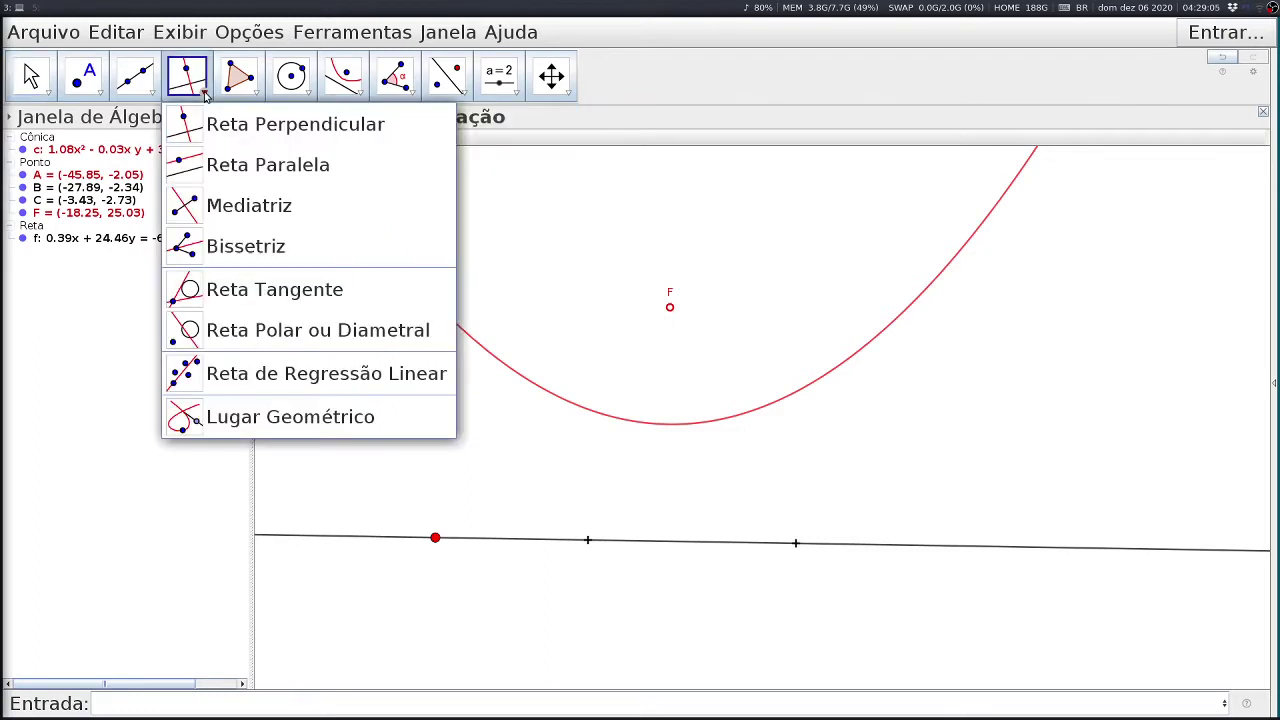
pyautogui.click(215, 205)
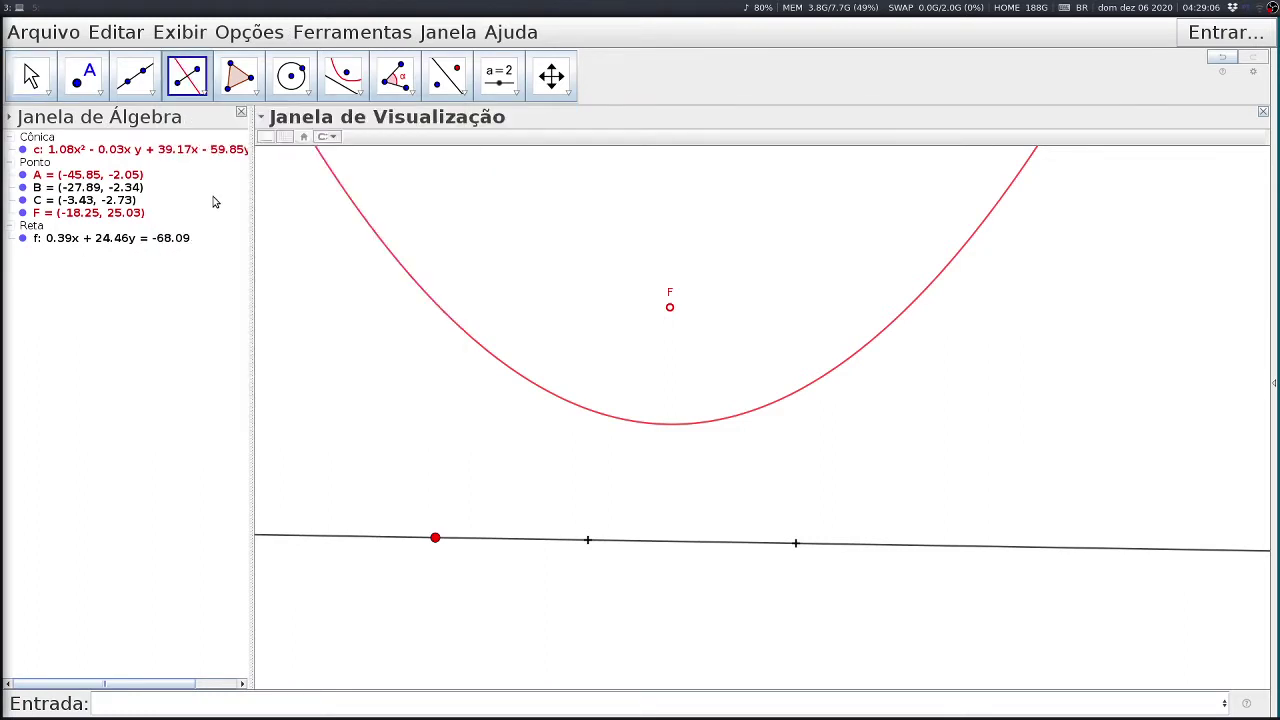
pyautogui.click(670, 309)
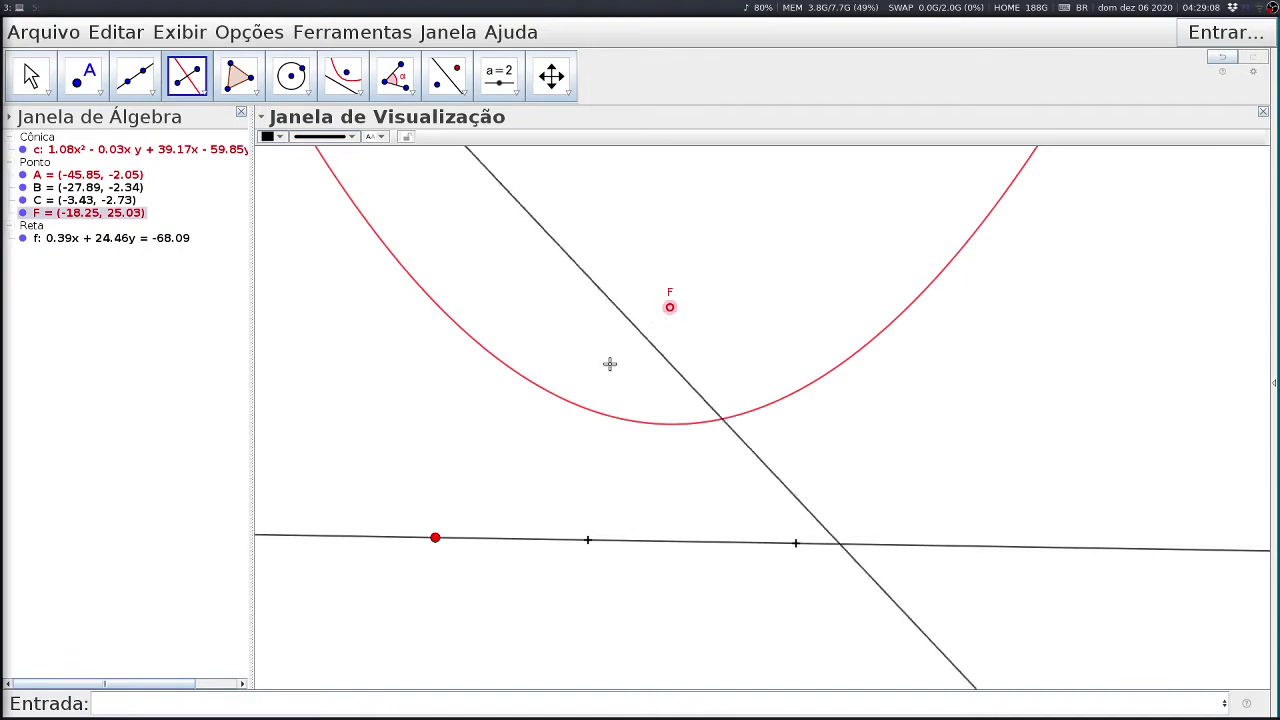
pyautogui.click(436, 540)
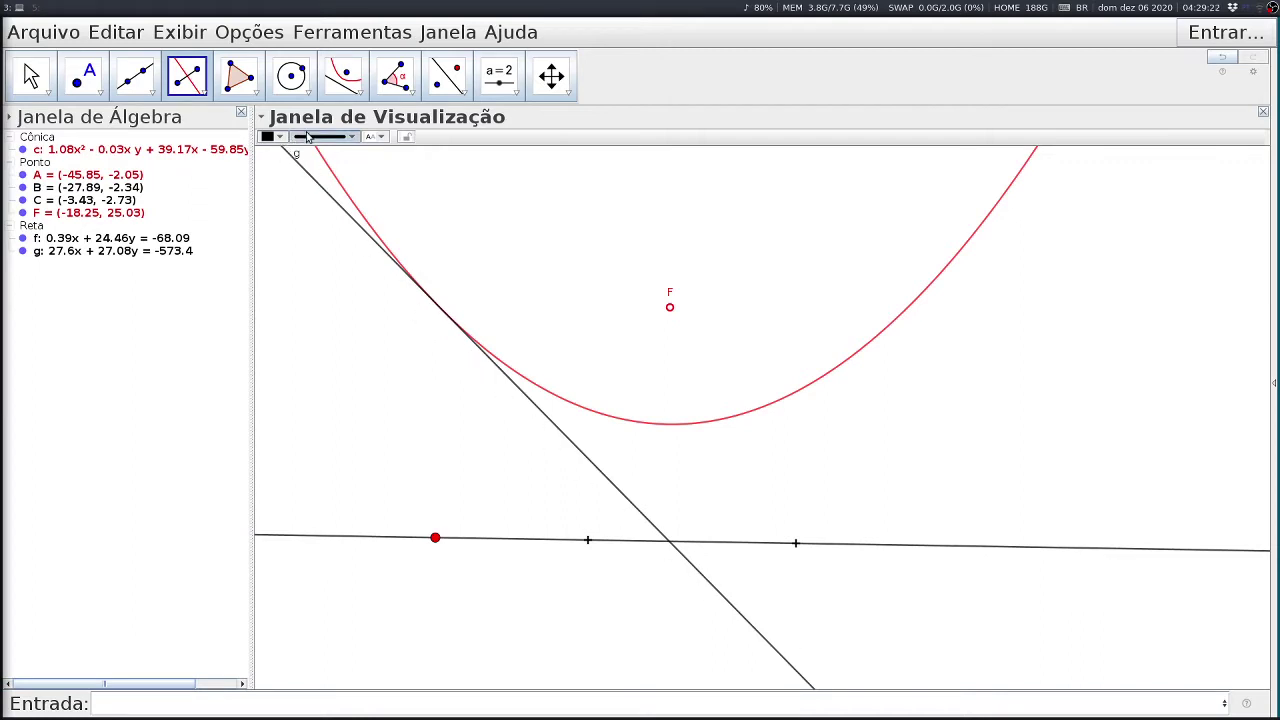
# Move point A along the directrix to about (-35, -2.2) and focus F down to about (-18, 4.3).
pyautogui.click(30, 72)
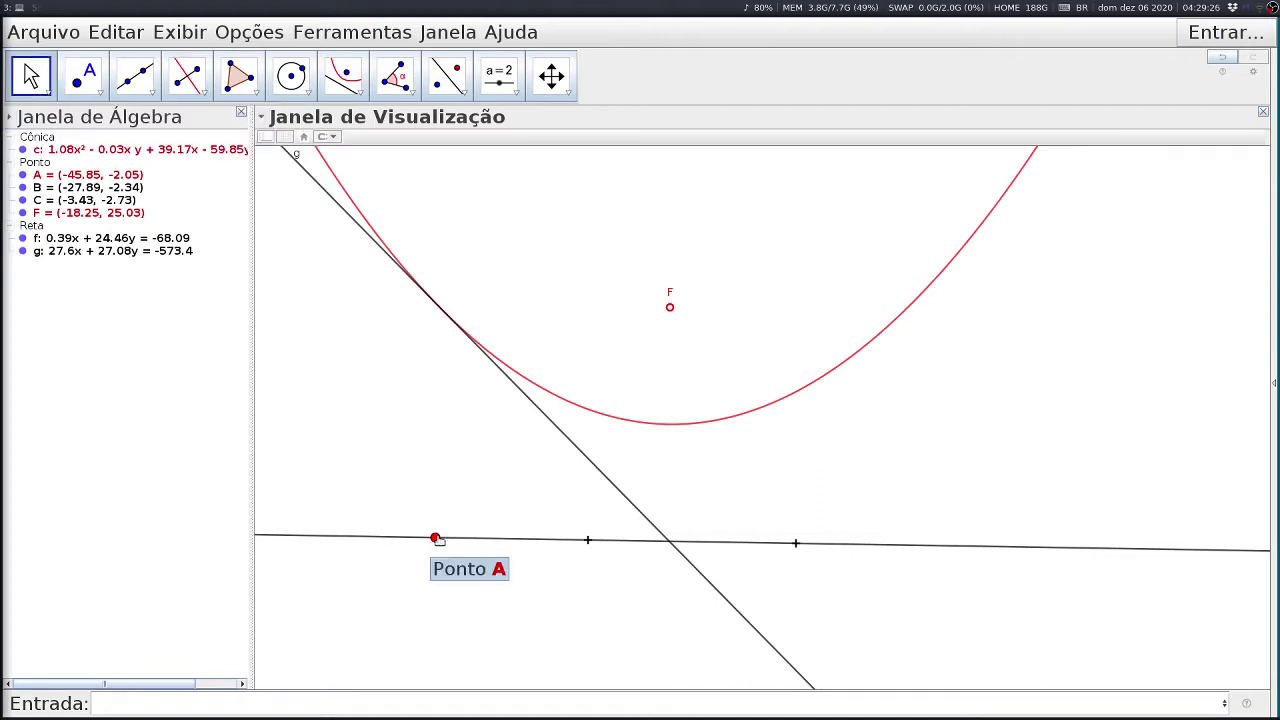
pyautogui.moveTo(437, 540); pyautogui.dragTo(500, 614)
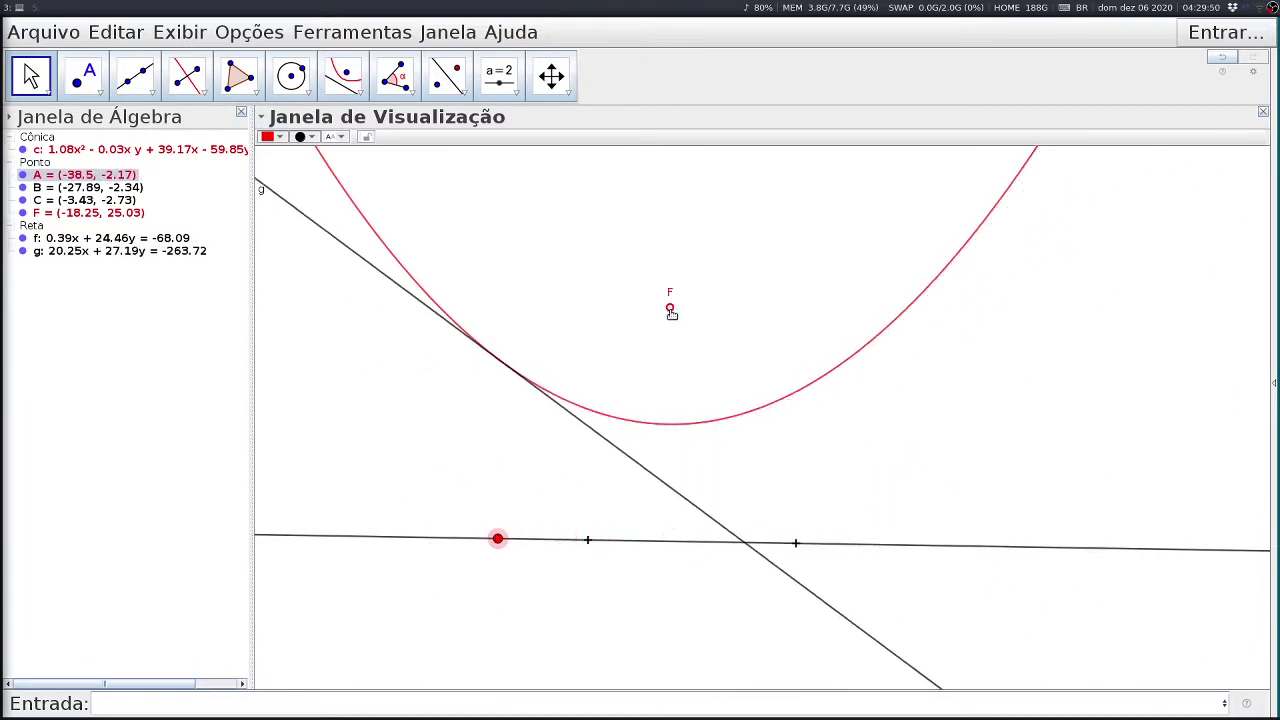
pyautogui.moveTo(672, 313); pyautogui.dragTo(673, 485)
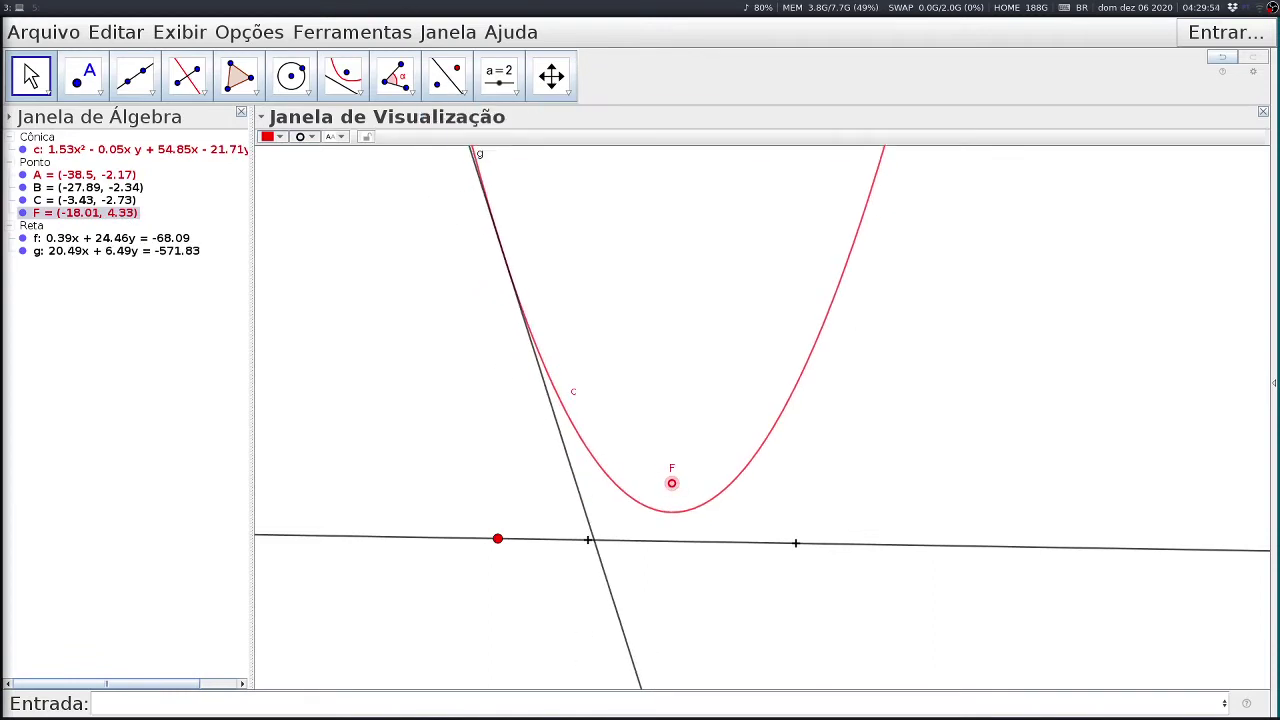
pyautogui.moveTo(498, 541); pyautogui.dragTo(526, 623)
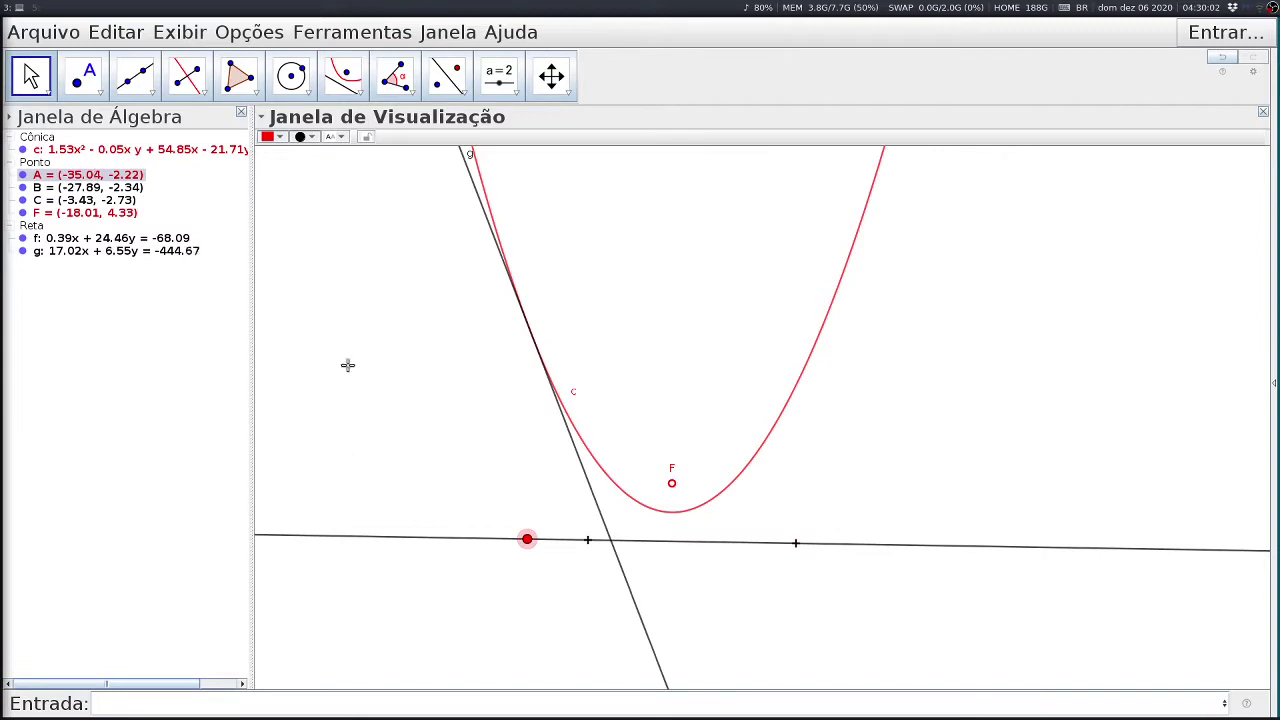
# Format bisector g as a short-dashed gray line.
pyautogui.click(581, 466)
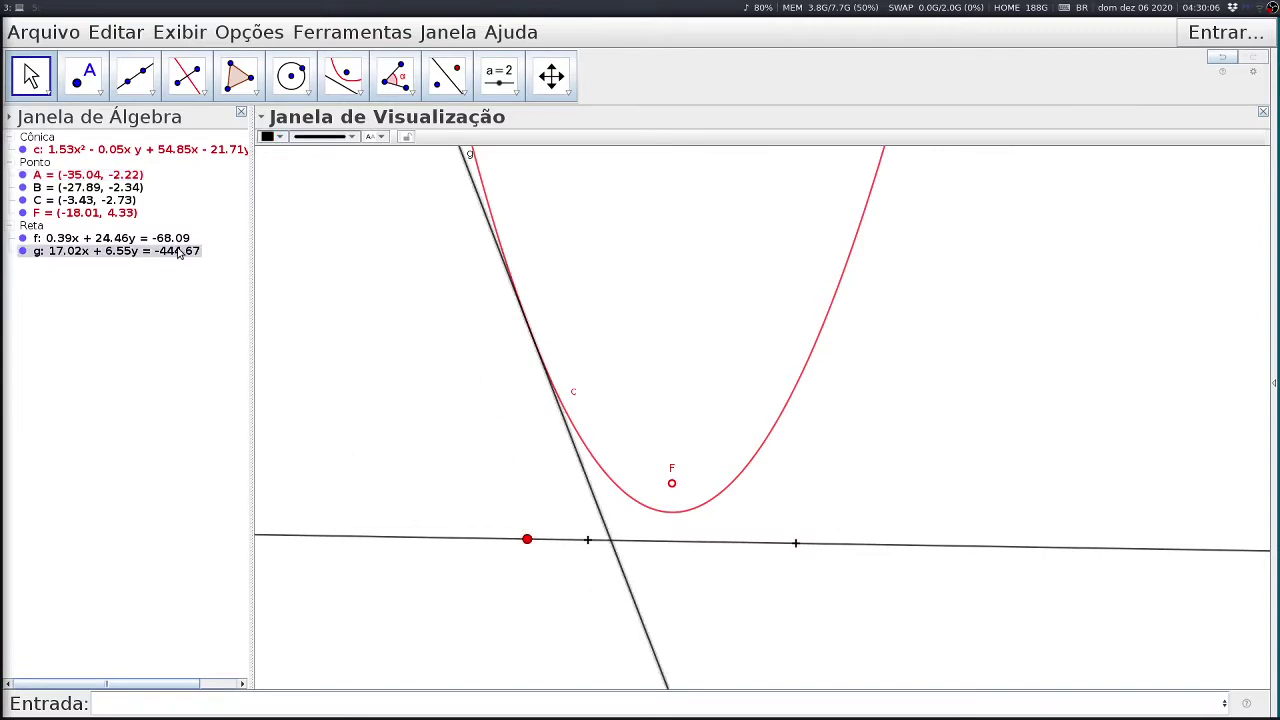
pyautogui.click(350, 137)
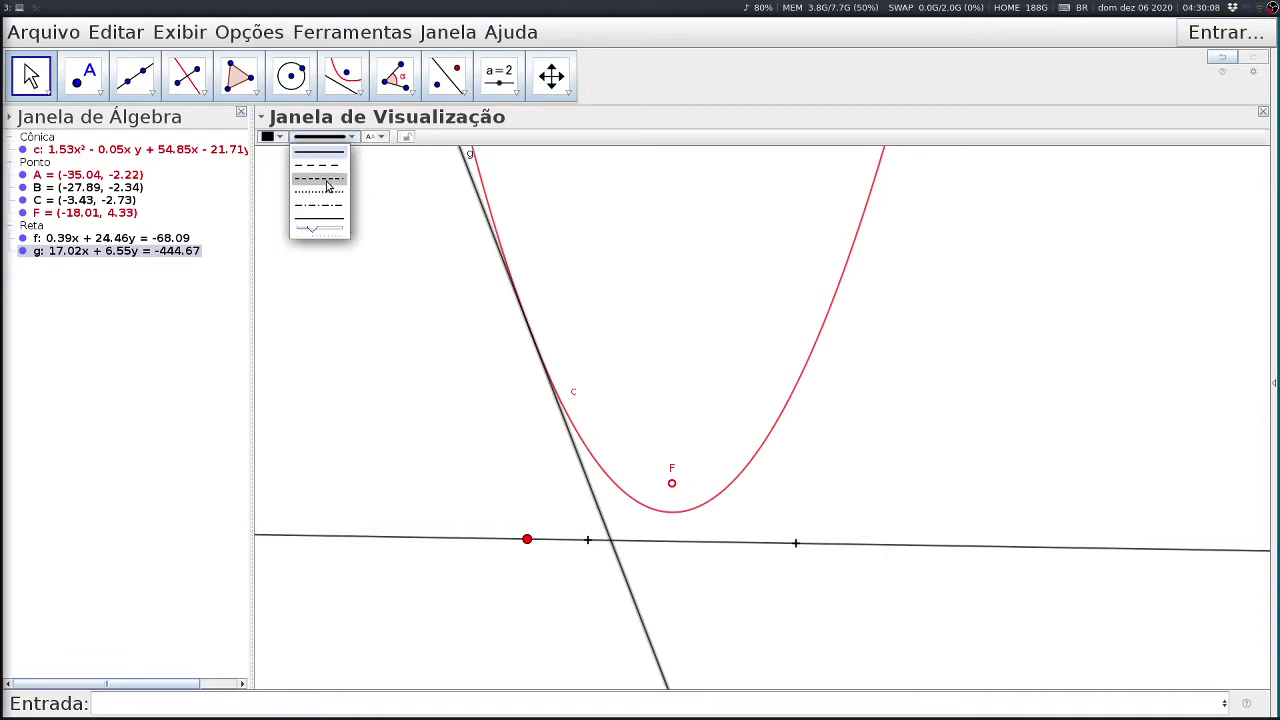
pyautogui.click(326, 181)
pyautogui.click(280, 140)
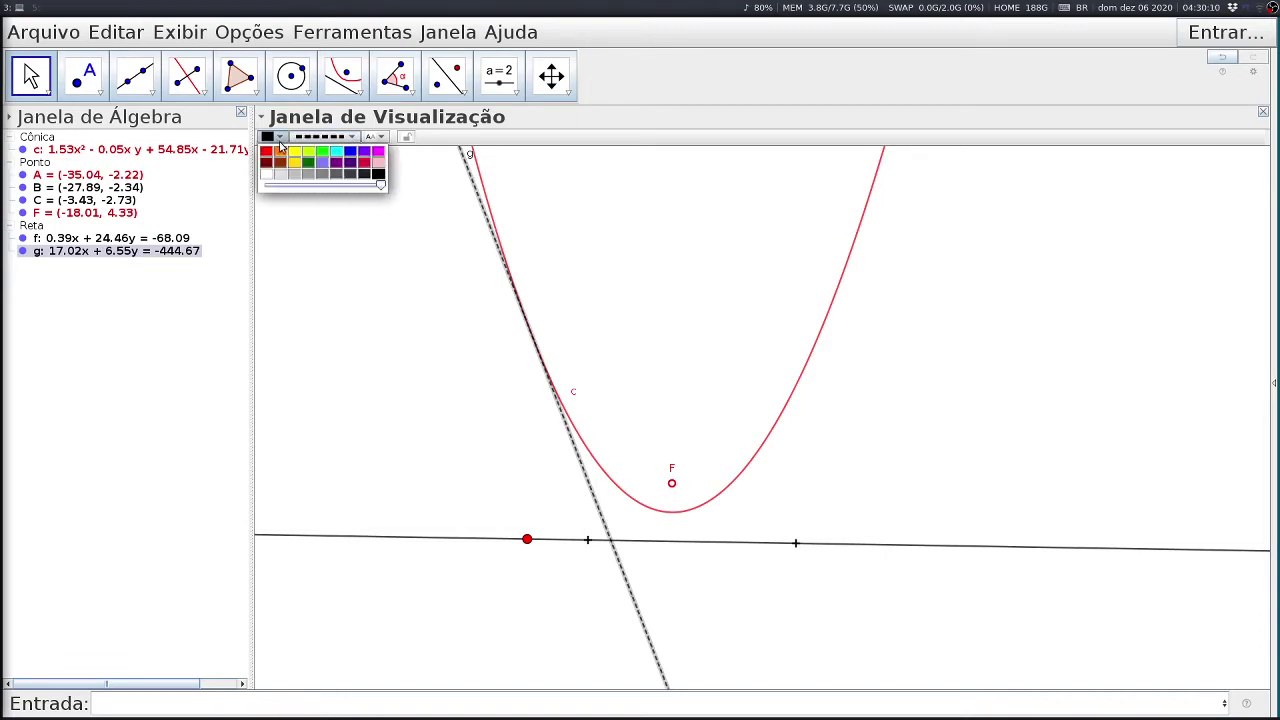
pyautogui.click(321, 176)
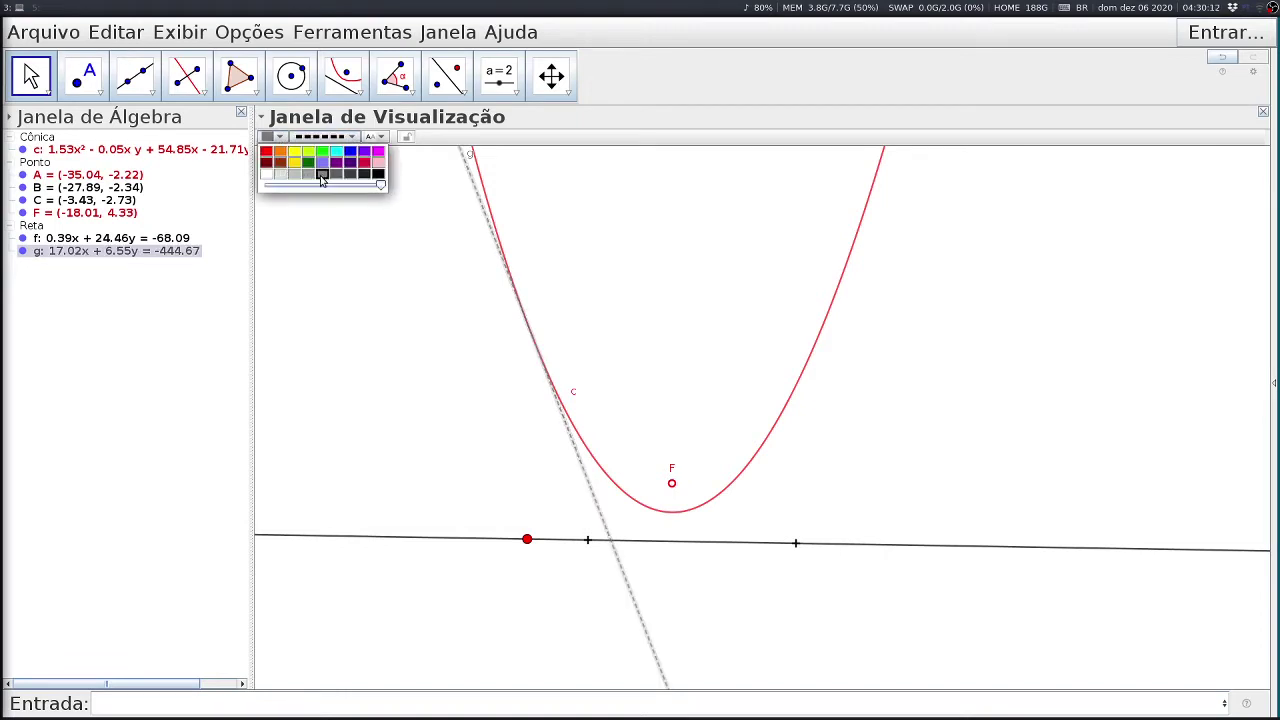
pyautogui.click(318, 244)
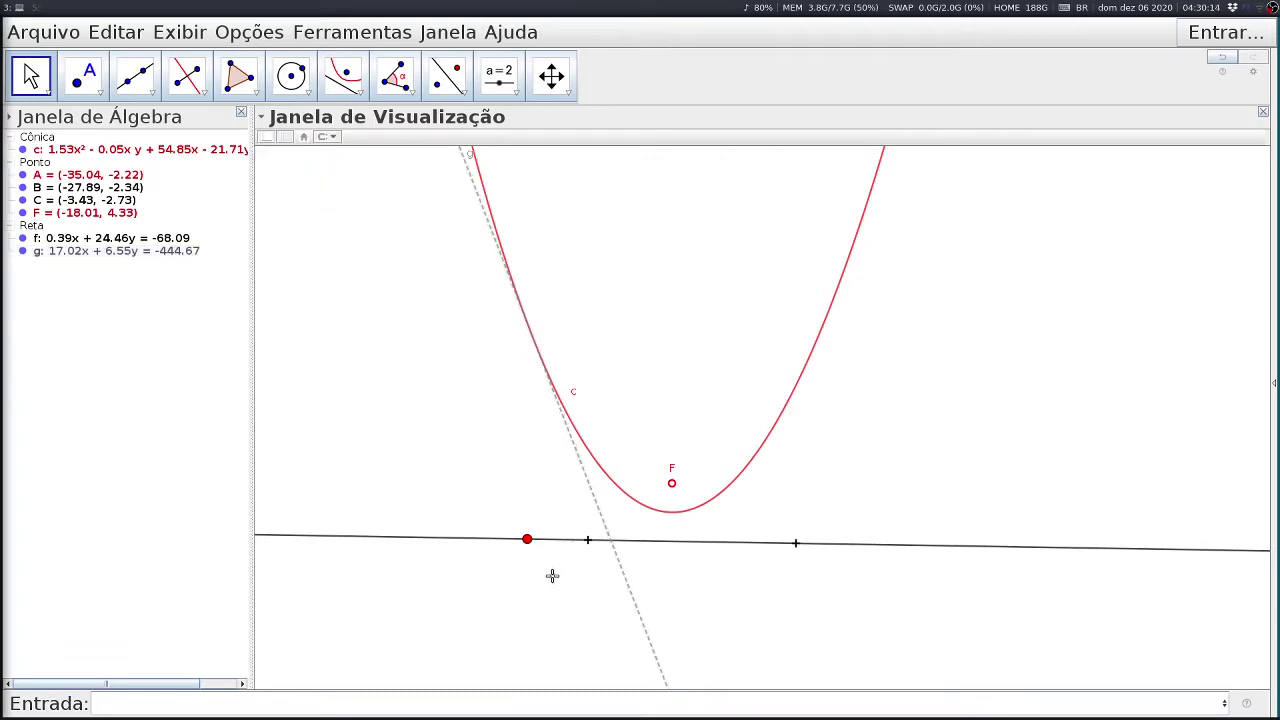
# Enable the trace (Habilitar Rastro) on bisector g and sweep point A back and forth along the directrix, ending at about (-52.9, -1.9).
pyautogui.moveTo(527, 541); pyautogui.dragTo(760, 686)
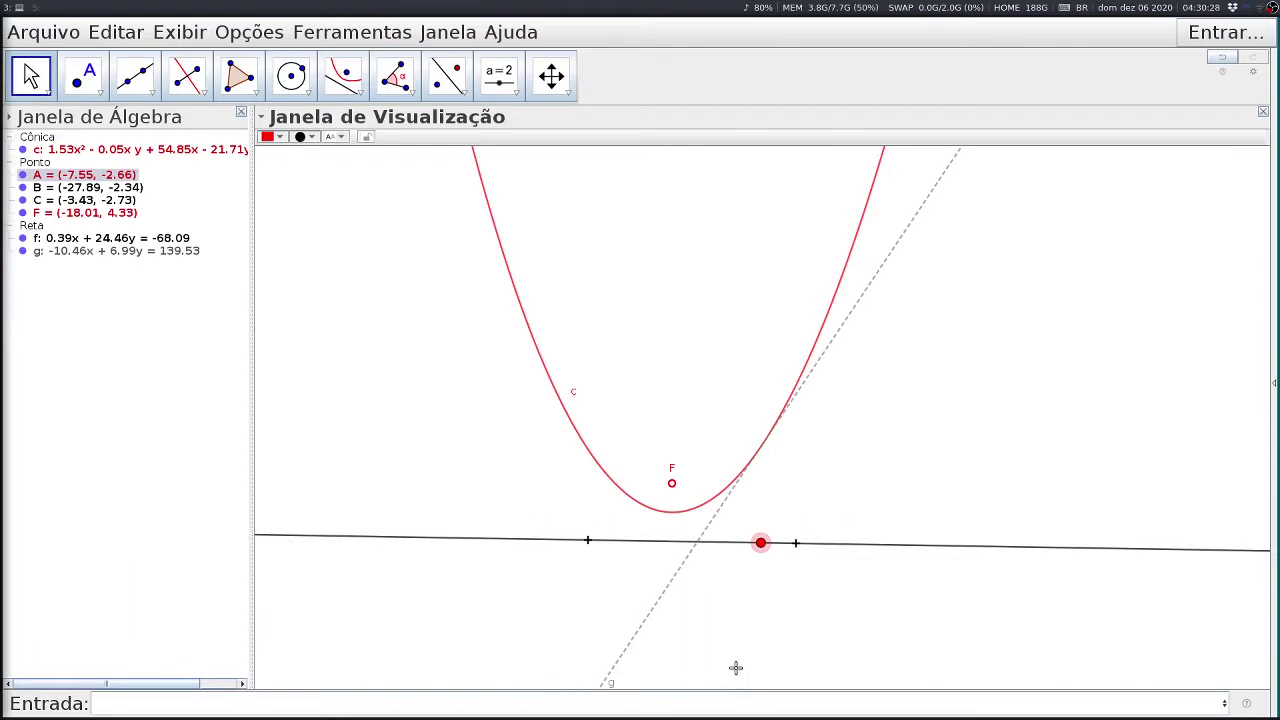
pyautogui.press('Escape')
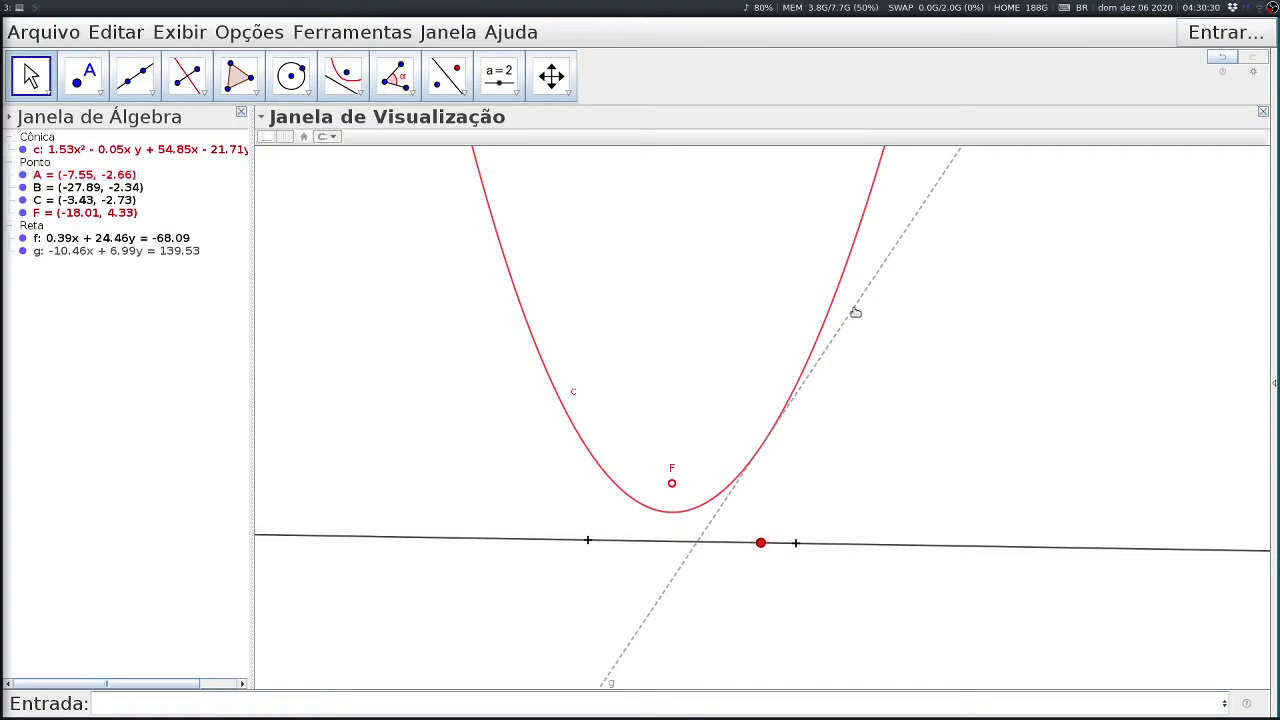
pyautogui.rightClick(855, 313)
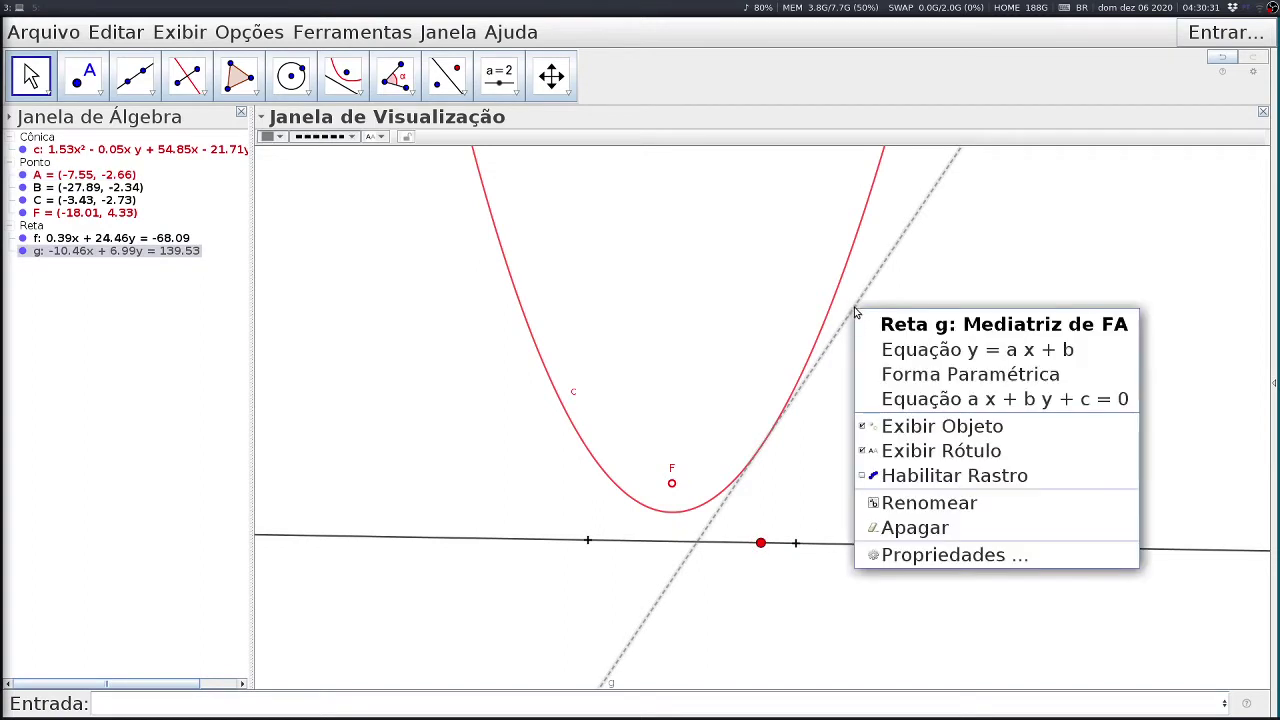
pyautogui.click(905, 476)
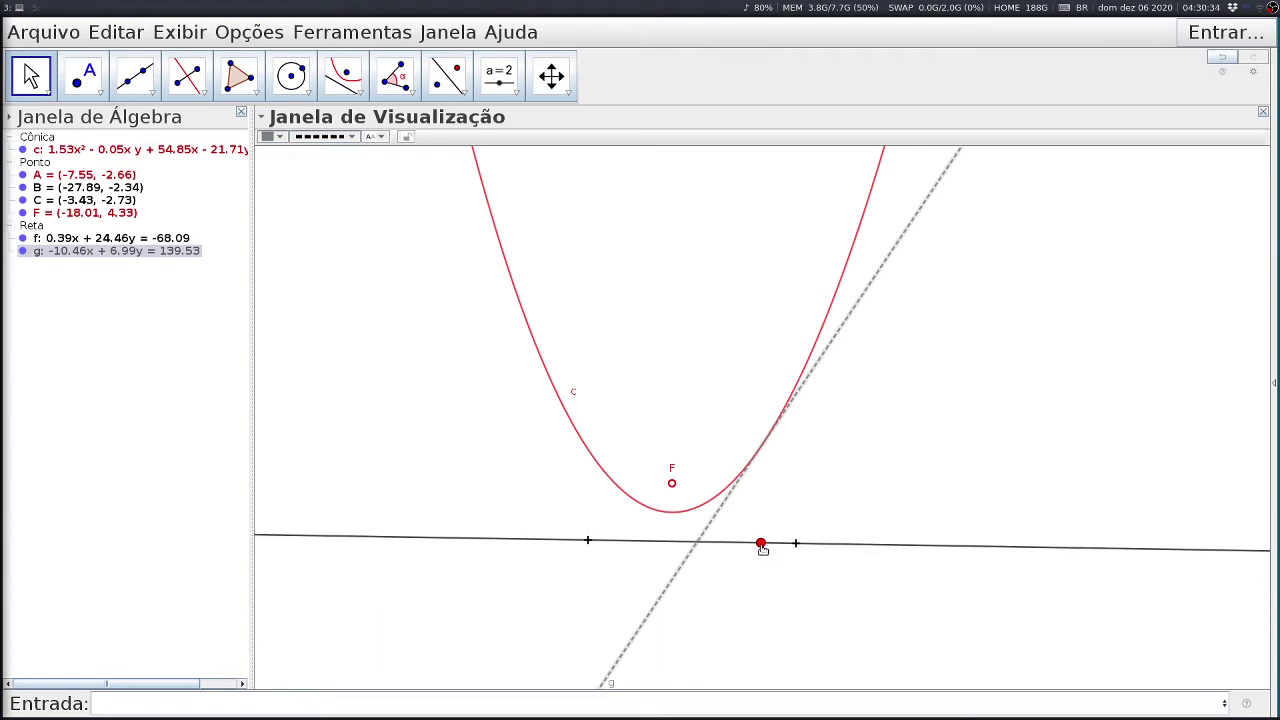
pyautogui.moveTo(762, 548)
pyautogui.mouseDown()
pyautogui.moveTo(940, 580)
pyautogui.moveTo(400, 610)
pyautogui.moveTo(363, 626)
pyautogui.mouseUp()
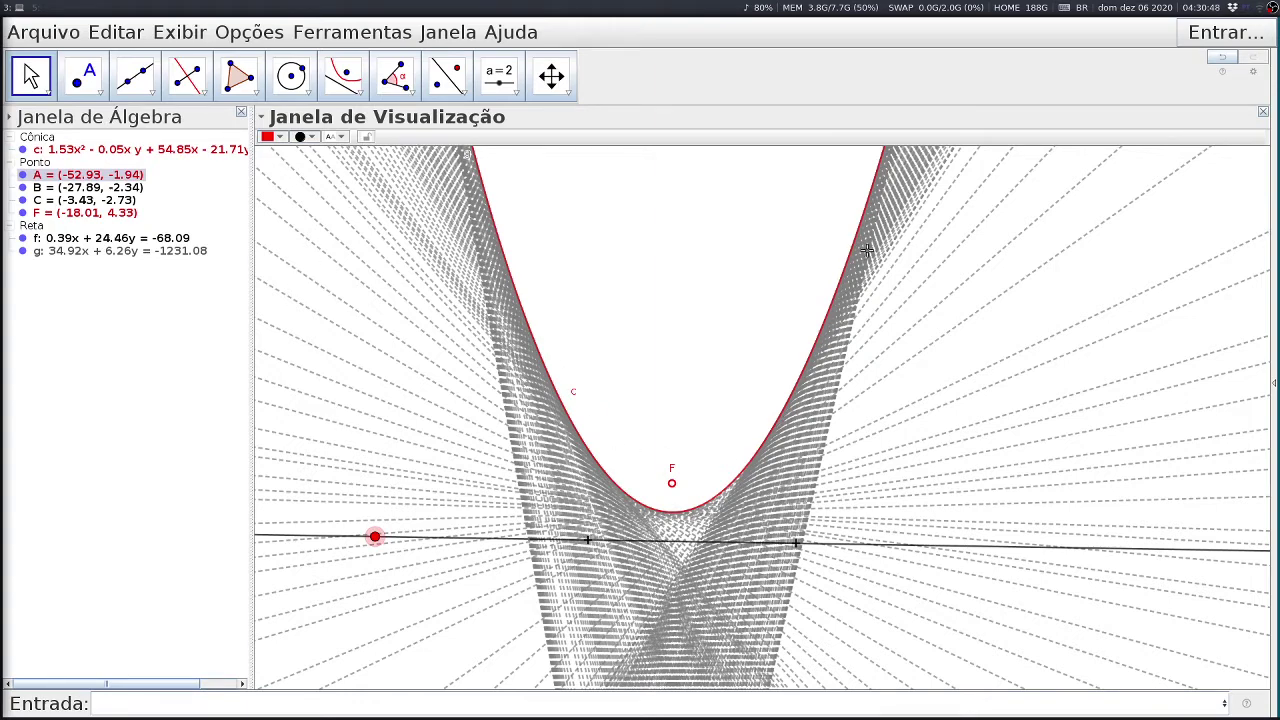
# Delete conic c and move focus F up to about (-17.2, 21.2).
pyautogui.click(79, 151)
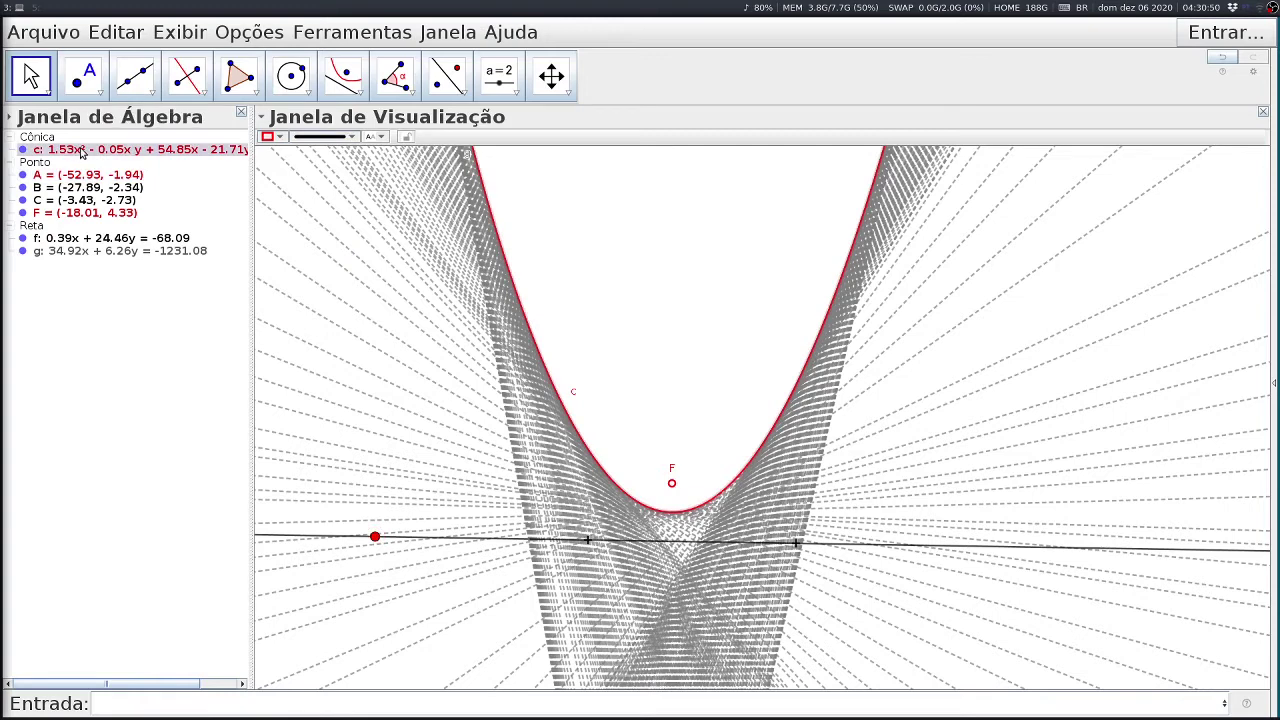
pyautogui.press('Delete')
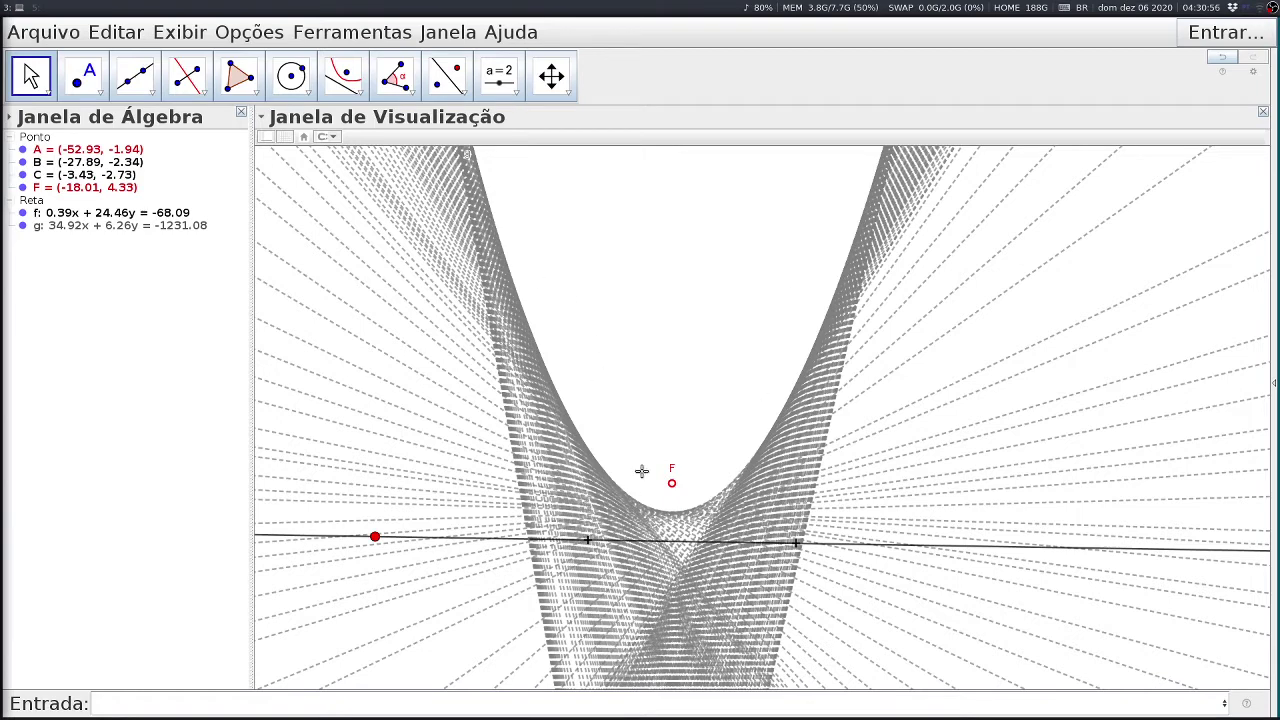
pyautogui.moveTo(673, 486); pyautogui.dragTo(684, 323)
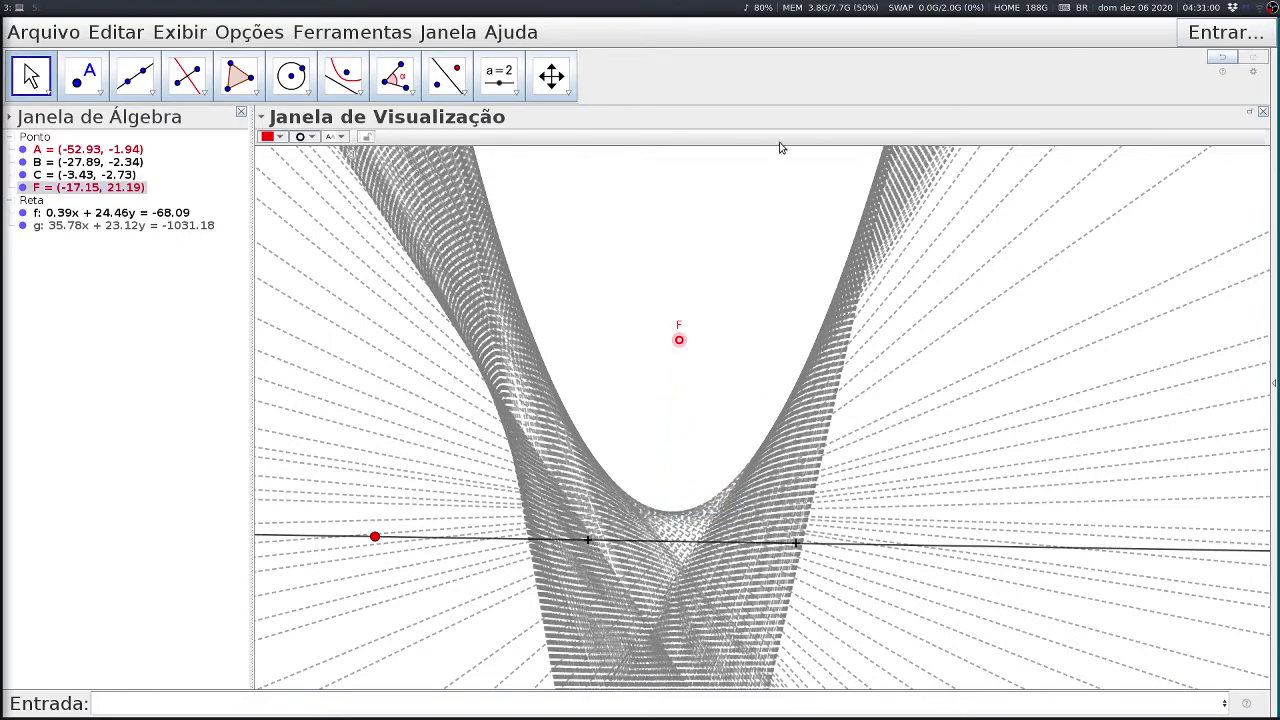
# Clear the old traces of bisector g and animate (Animar) point A along the directrix.
pyautogui.moveTo(694, 394)
pyautogui.mouseDown()
pyautogui.moveTo(711, 403)
pyautogui.moveTo(698, 427)
pyautogui.mouseUp()
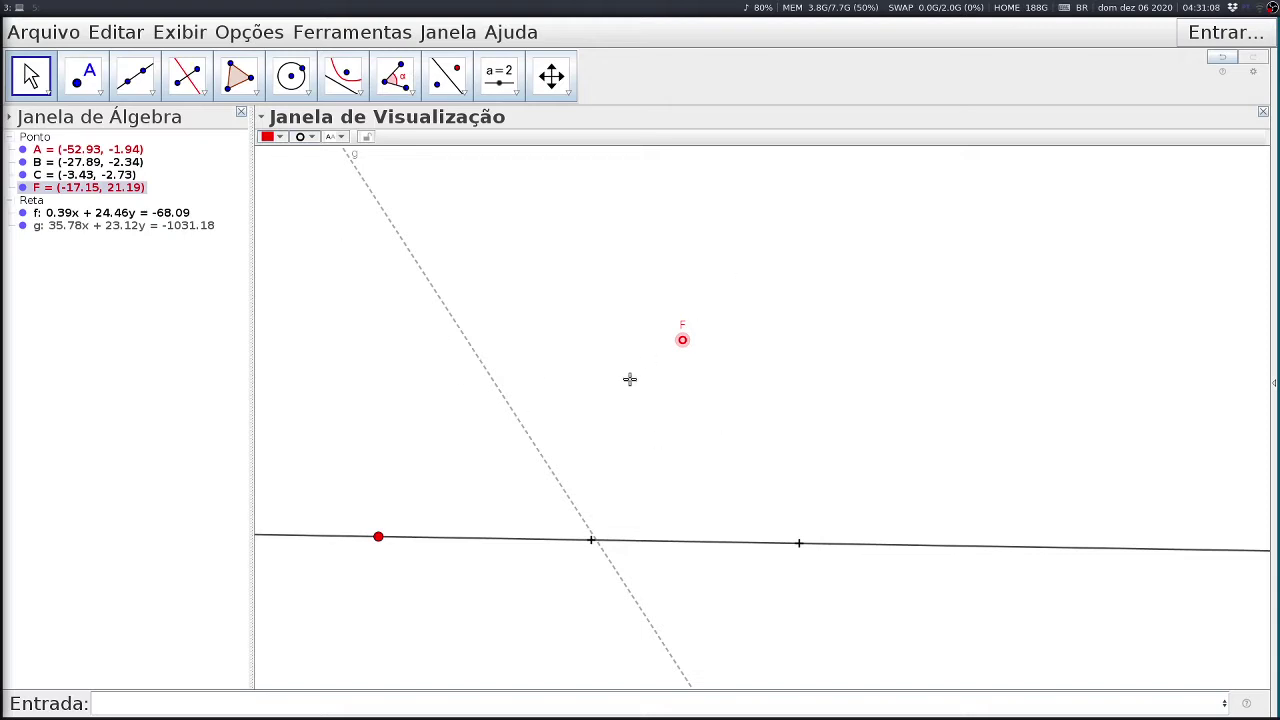
pyautogui.scroll(1, 706, 426)
pyautogui.scroll(-2, 706, 426)
pyautogui.scroll(2, 707, 425)
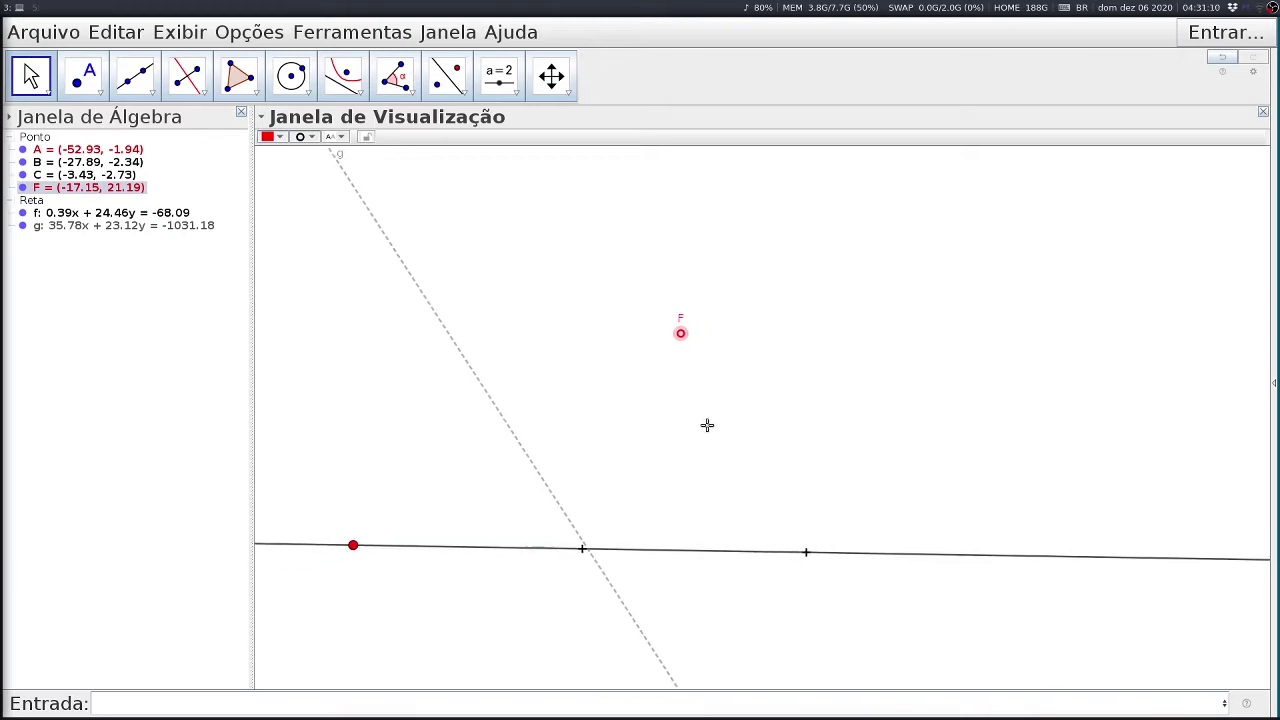
pyautogui.moveTo(766, 457); pyautogui.dragTo(808, 485)
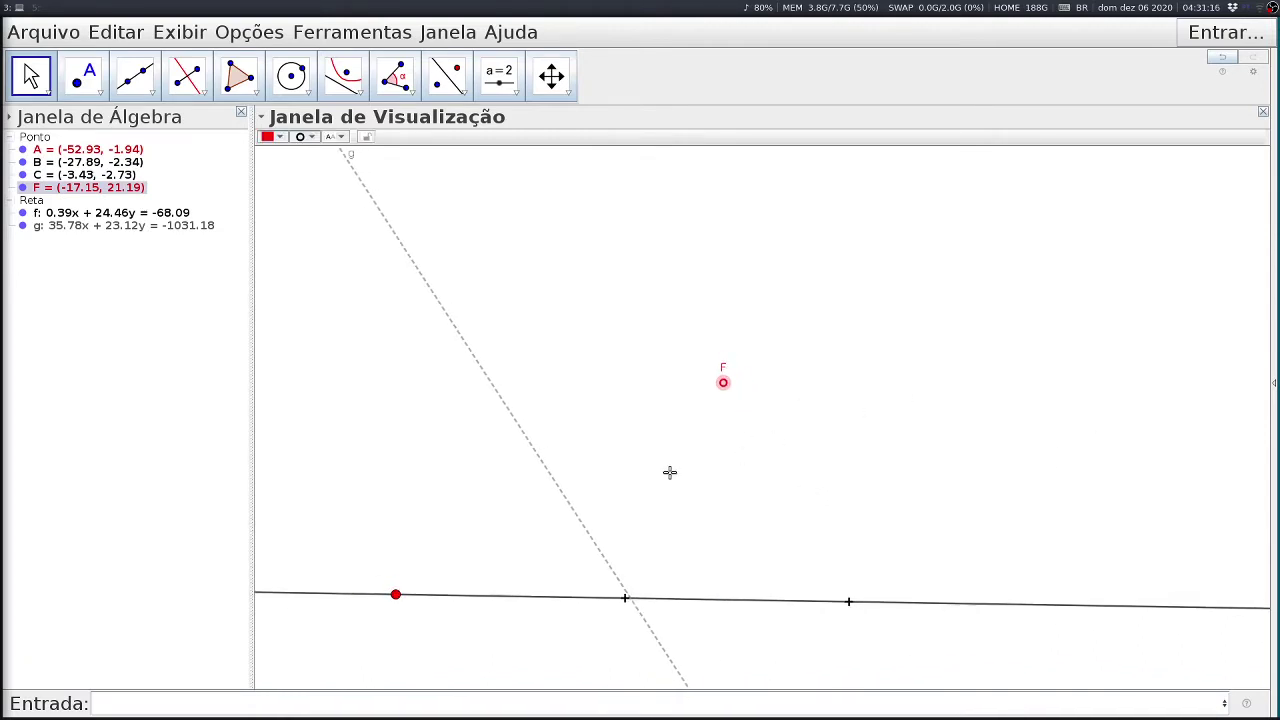
pyautogui.rightClick(396, 596)
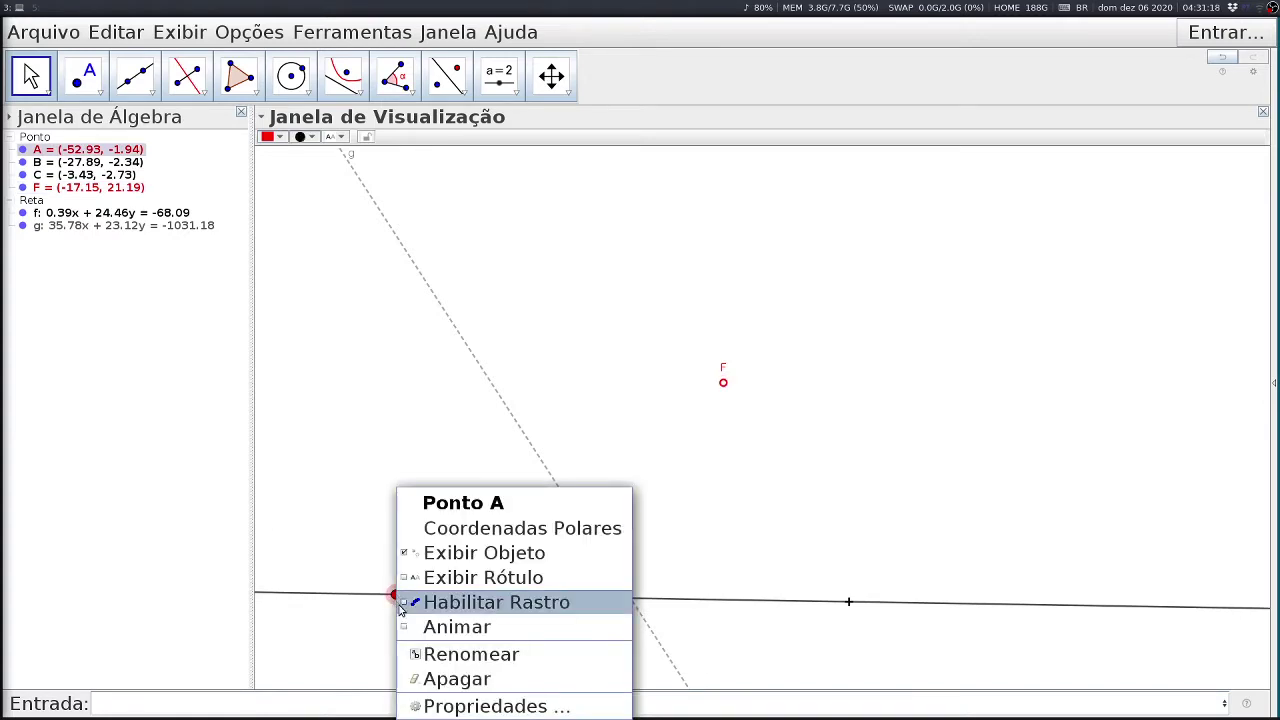
pyautogui.click(455, 626)
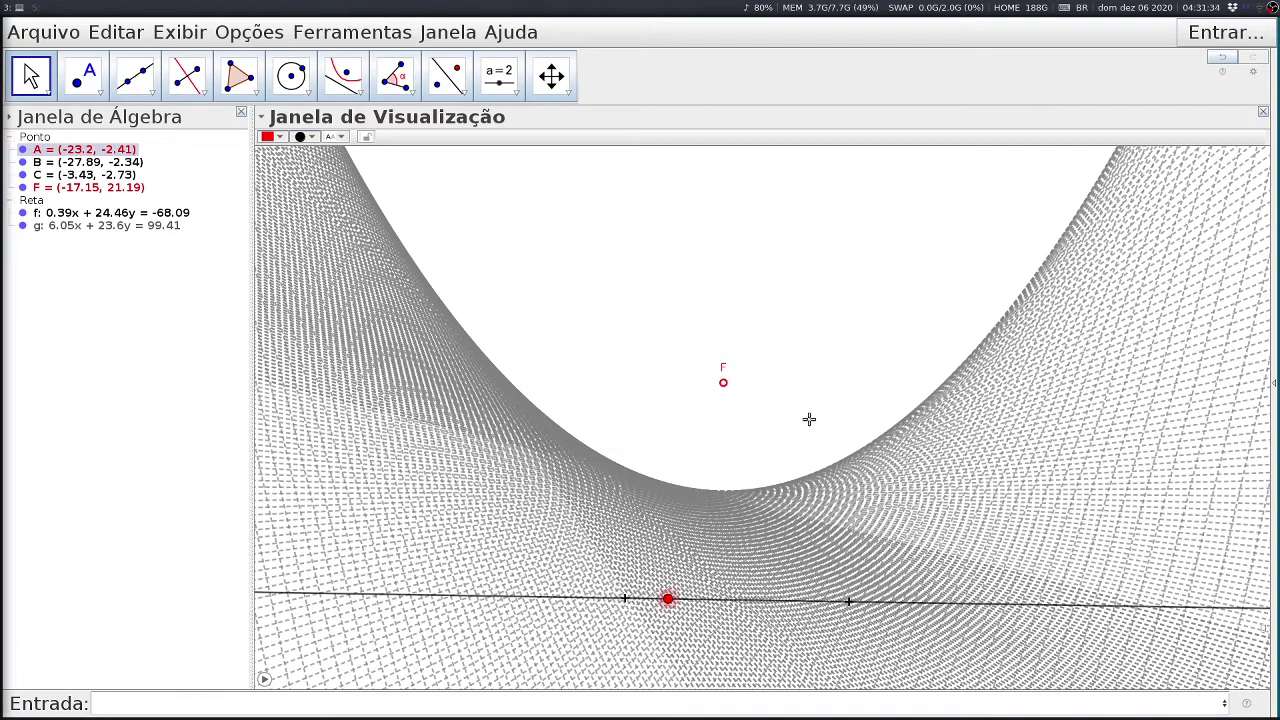
# Clear the traces again and sweep point A along the directrix by hand, ending at about (24.2, -3.2).
pyautogui.scroll(1, 809, 418)
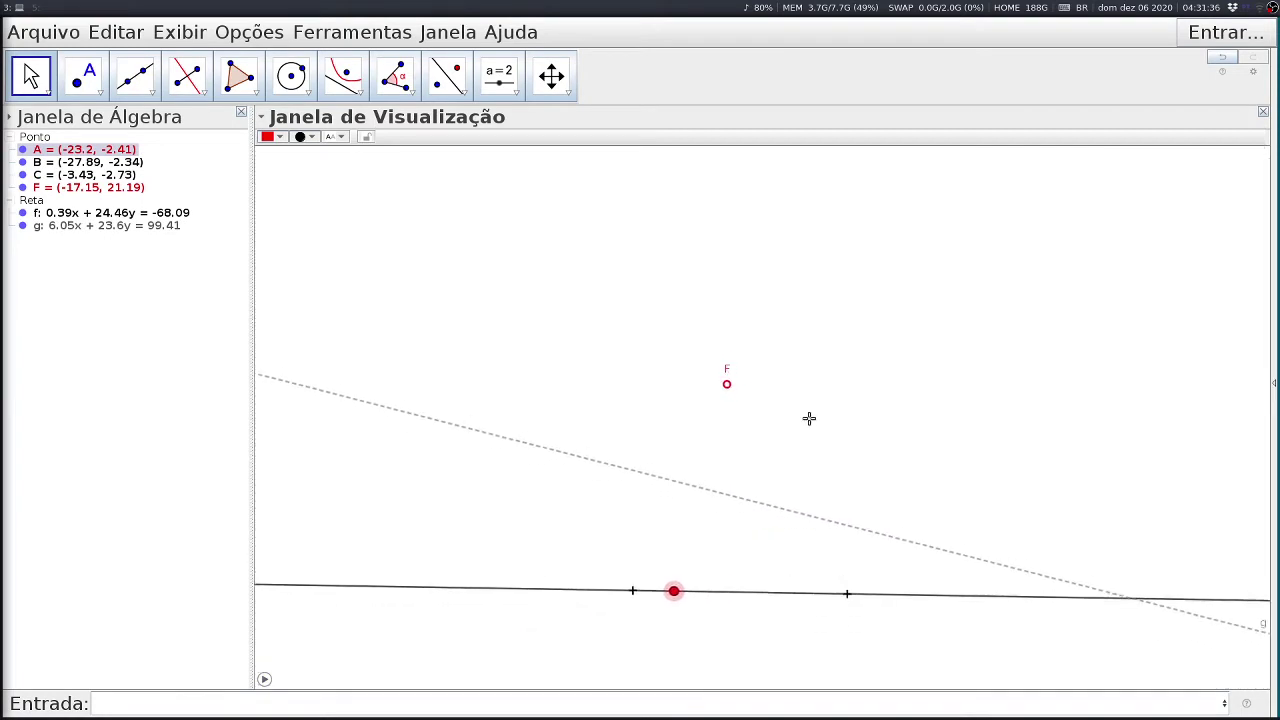
pyautogui.scroll(-1, 809, 418)
pyautogui.scroll(2, 809, 418)
pyautogui.scroll(-2, 809, 418)
pyautogui.scroll(2, 809, 418)
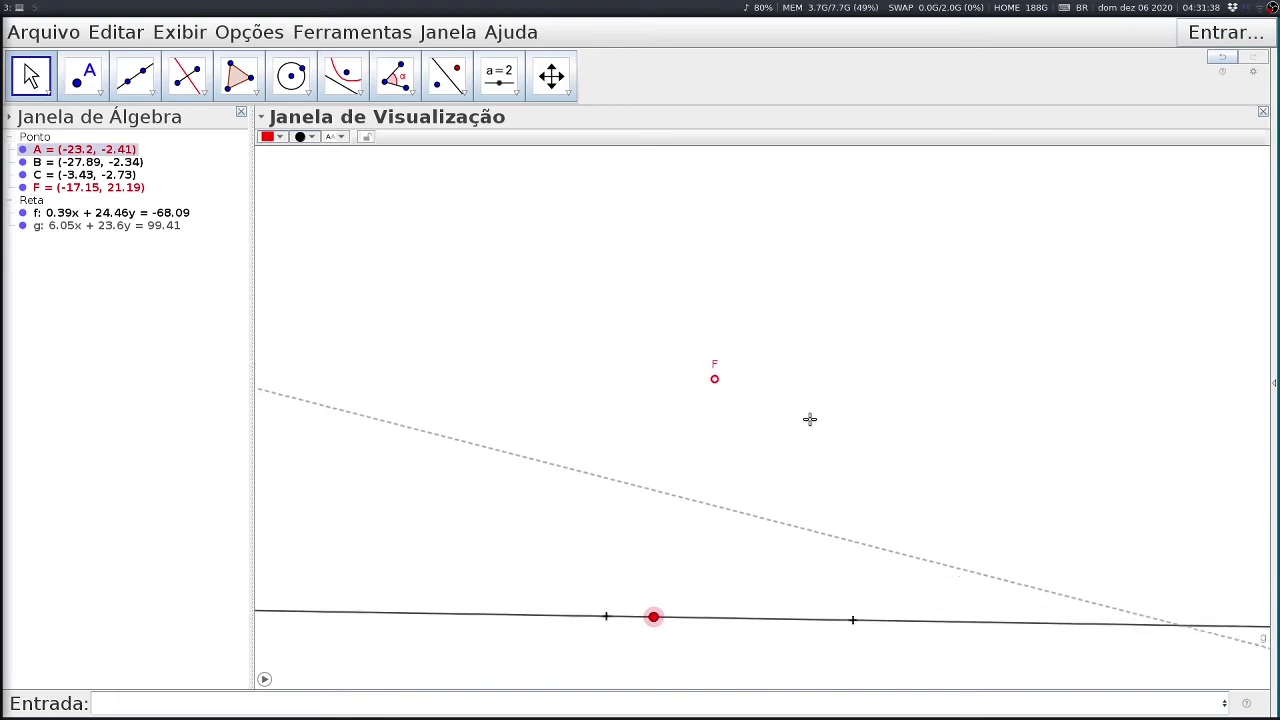
pyautogui.moveTo(653, 625)
pyautogui.mouseDown()
pyautogui.moveTo(434, 646)
pyautogui.moveTo(1014, 664)
pyautogui.moveTo(1208, 652)
pyautogui.moveTo(666, 650)
pyautogui.moveTo(426, 665)
pyautogui.moveTo(1137, 694)
pyautogui.mouseUp()
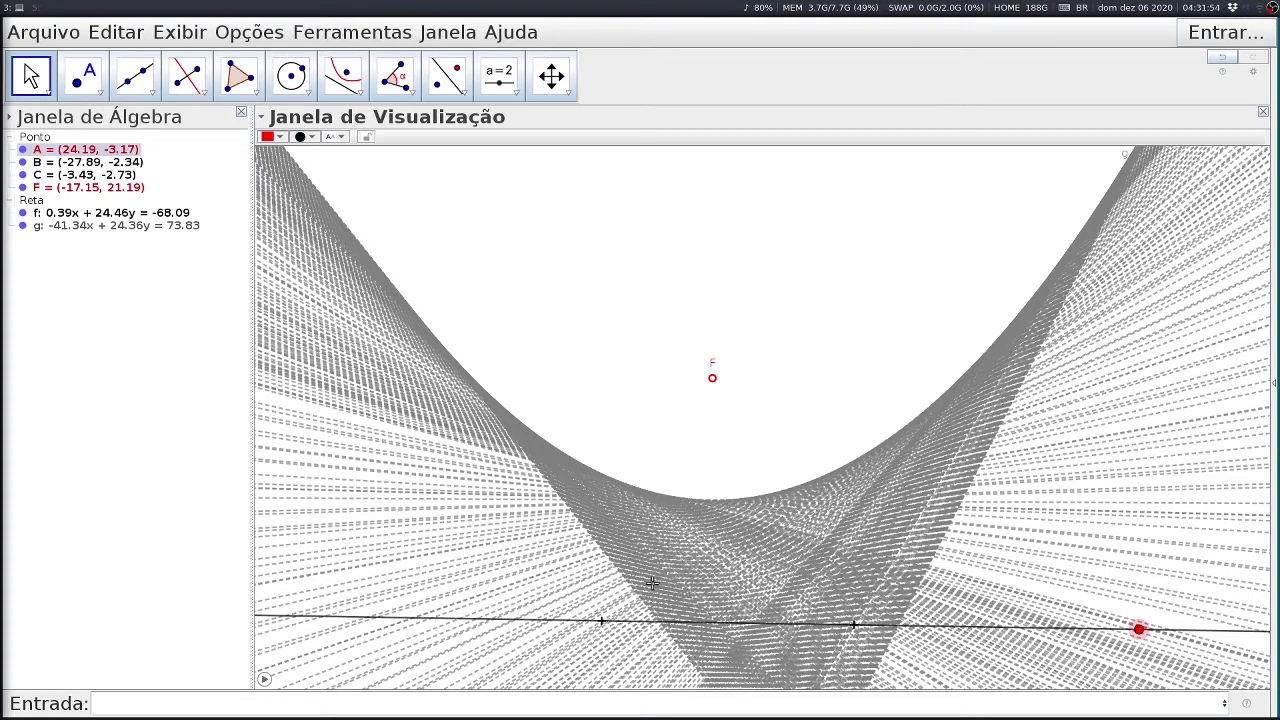
# Turn off the trace (Habilitar Rastro) of bisector g and move directrix point C to about (-3.1, -2.2).
pyautogui.rightClick(140, 229)
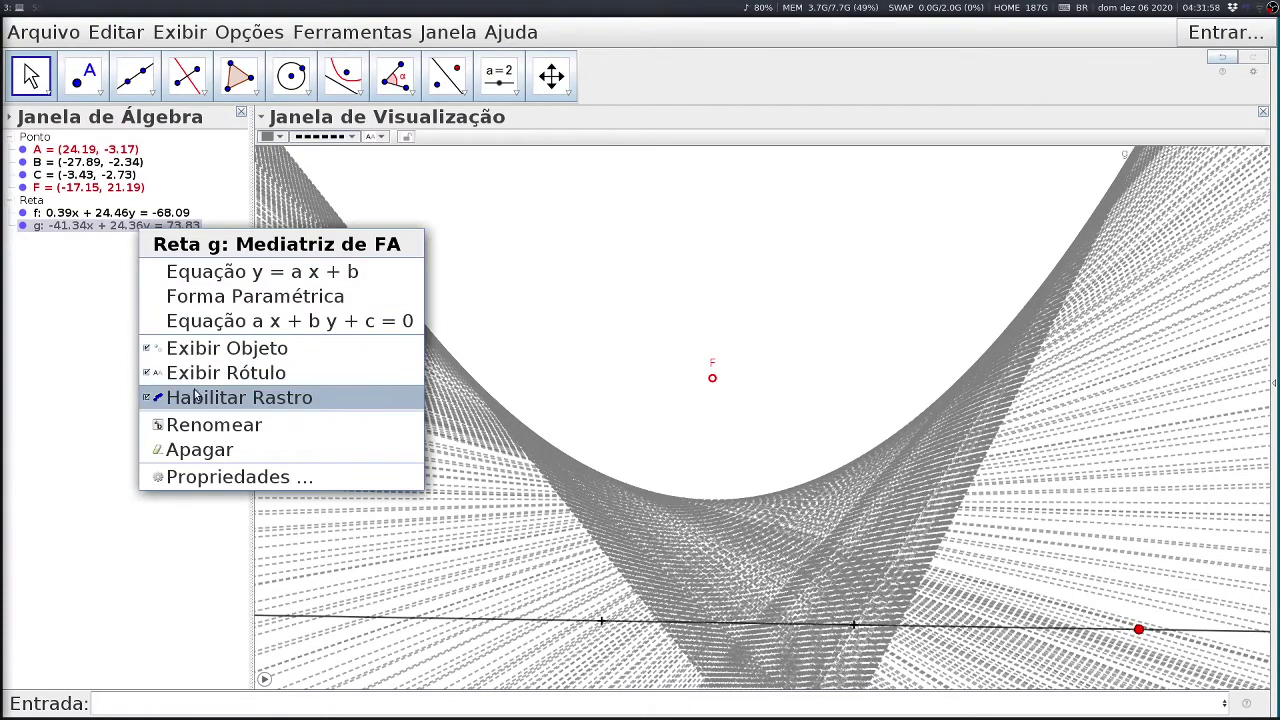
pyautogui.click(199, 398)
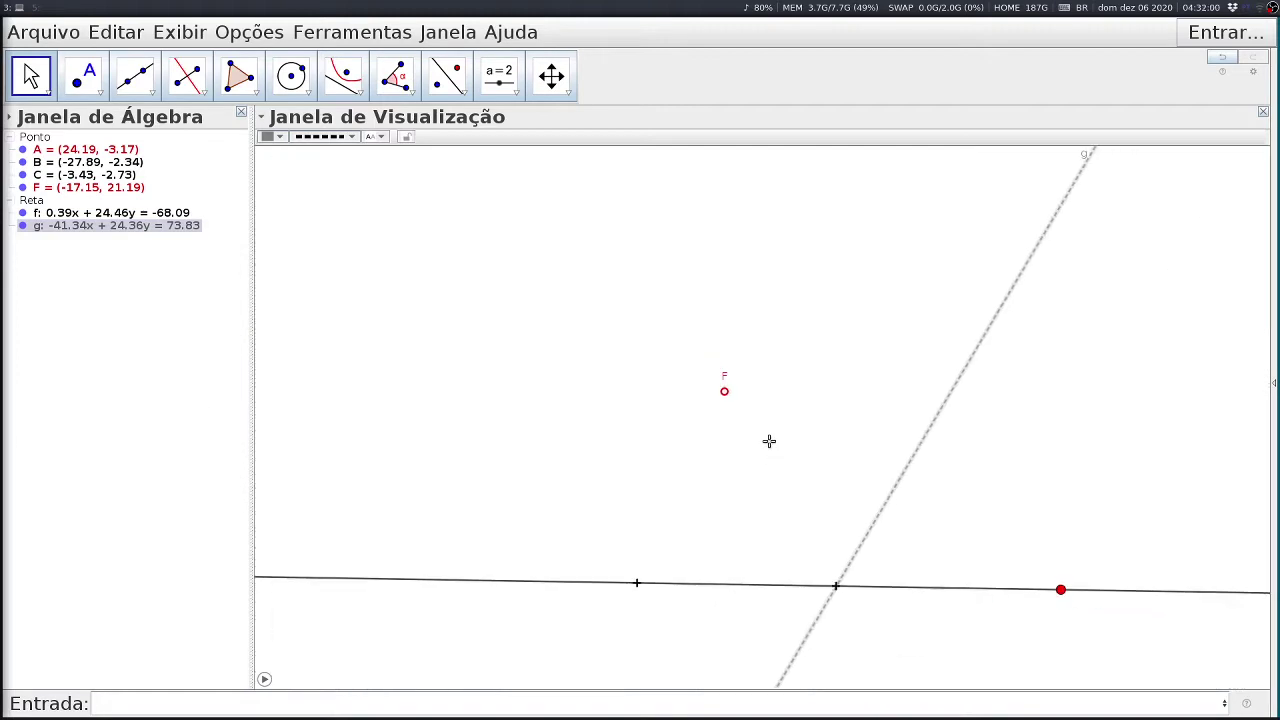
pyautogui.click(800, 511)
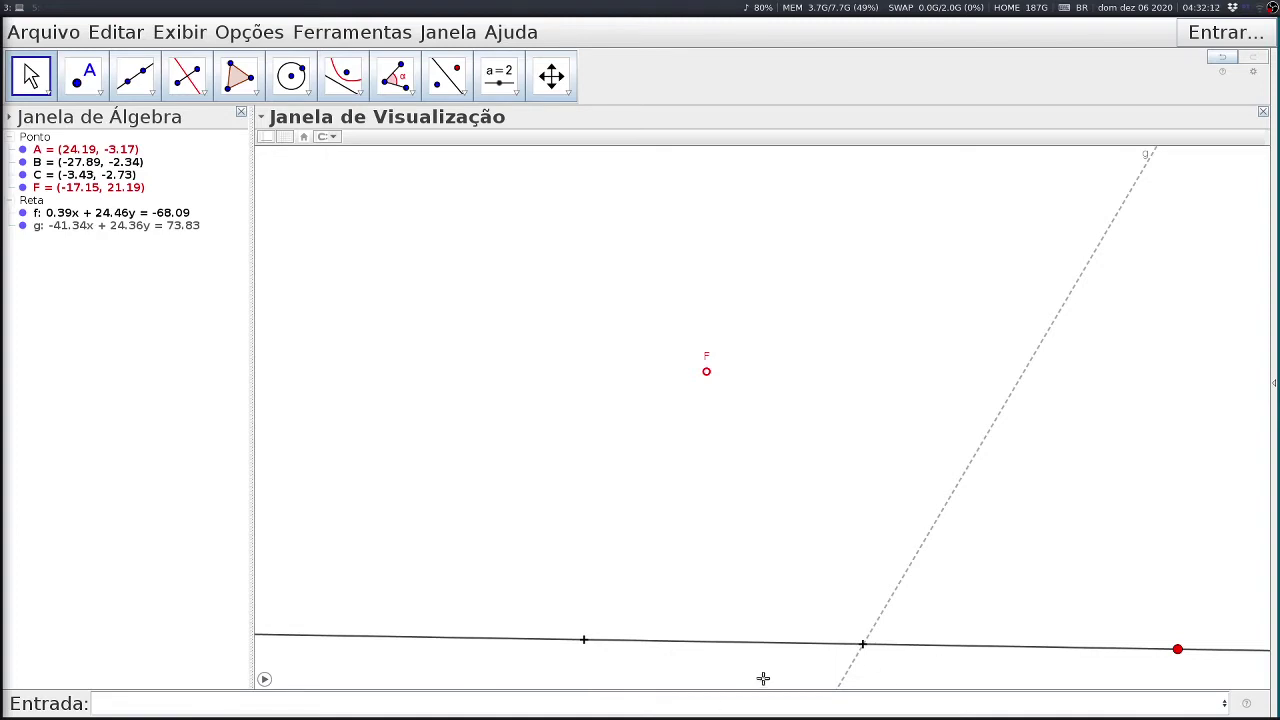
pyautogui.moveTo(864, 648); pyautogui.dragTo(867, 638)
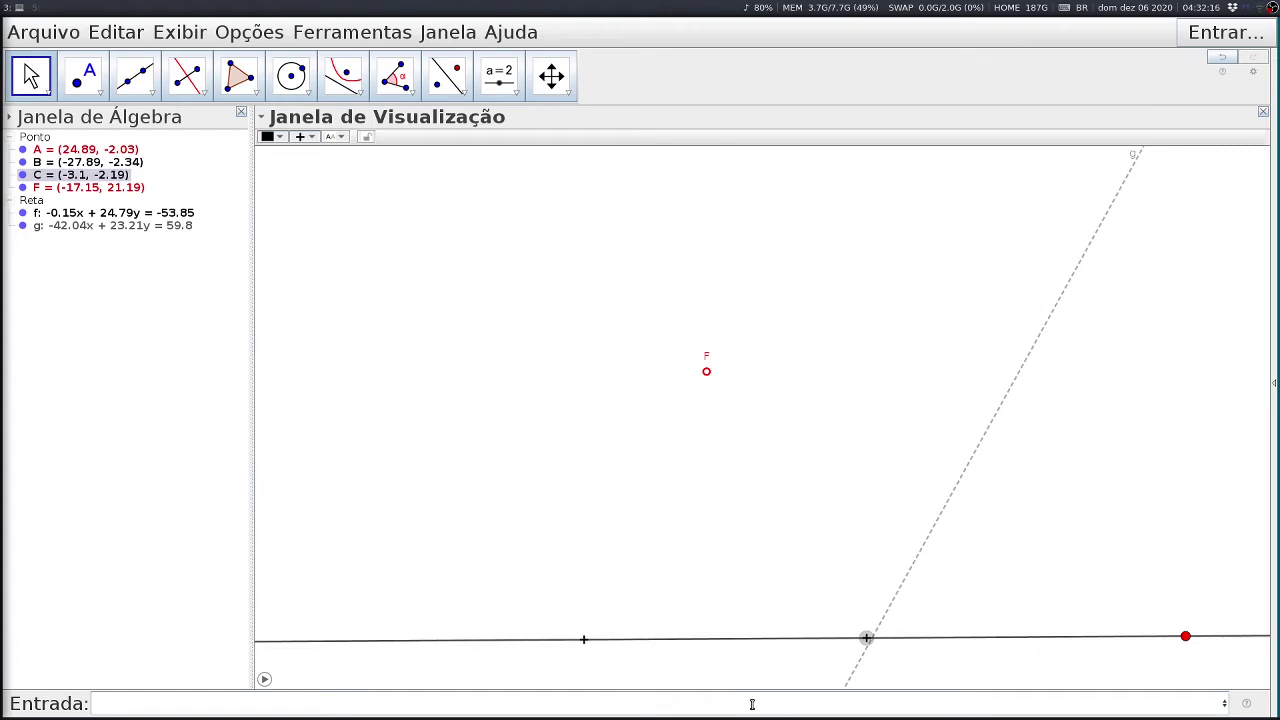
# Delete bisector g and the red point A from the directrix.
pyautogui.click(99, 231)
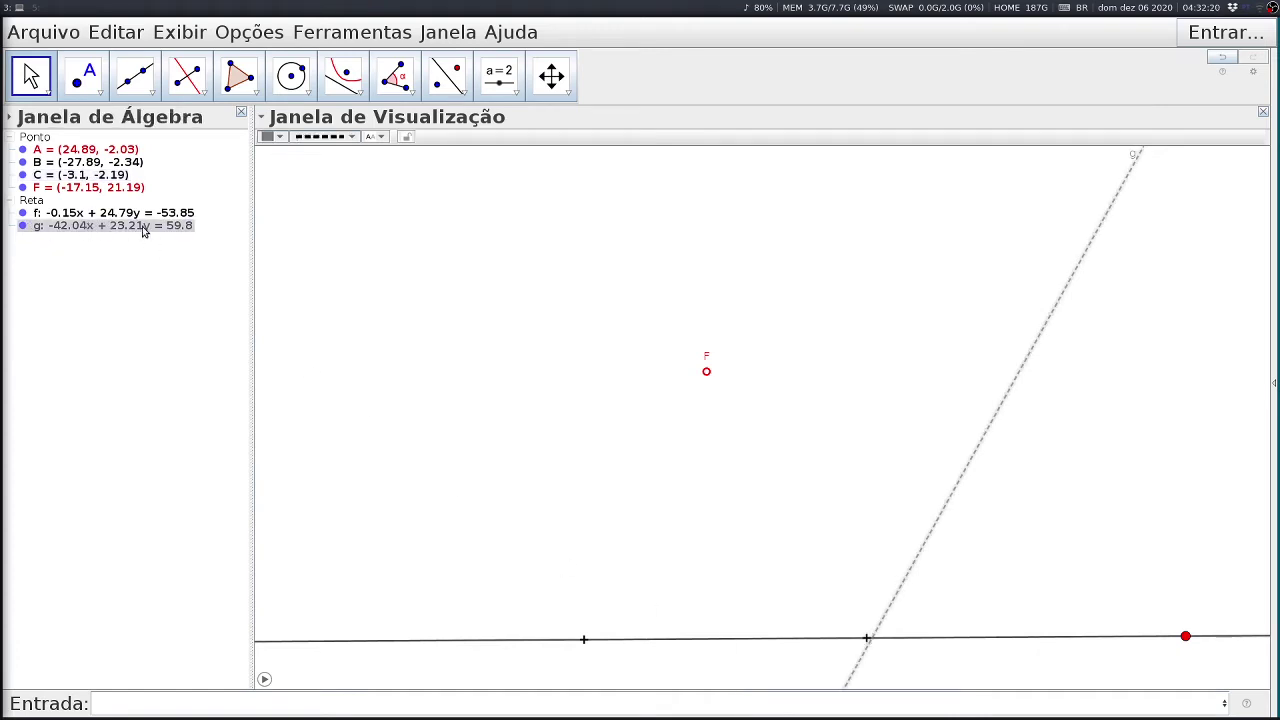
pyautogui.press('Delete')
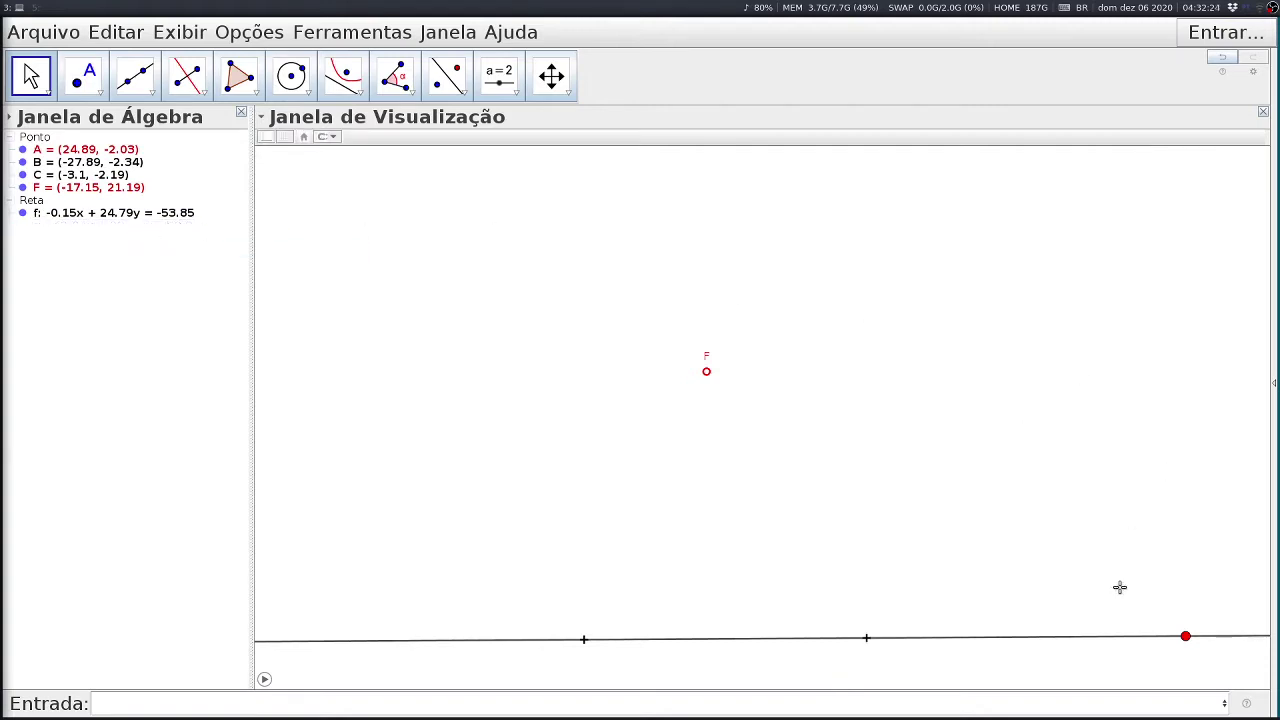
pyautogui.moveTo(1186, 638); pyautogui.dragTo(455, 666)
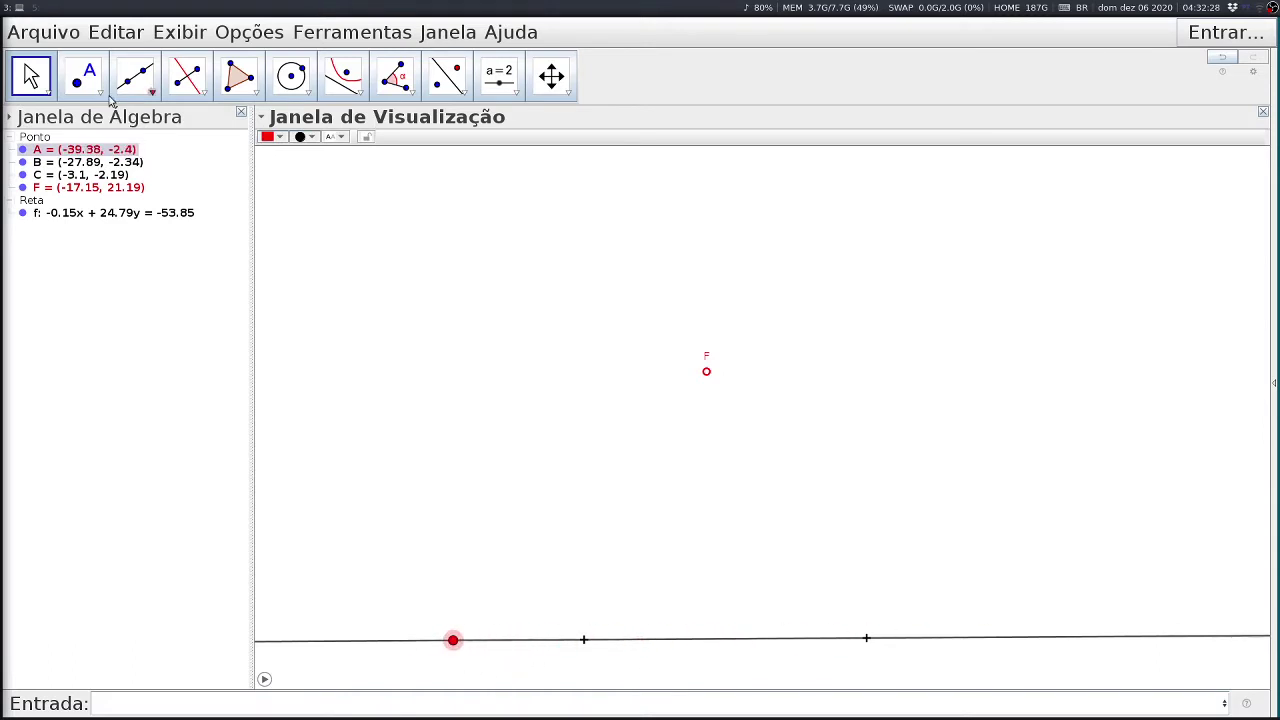
pyautogui.click(86, 152)
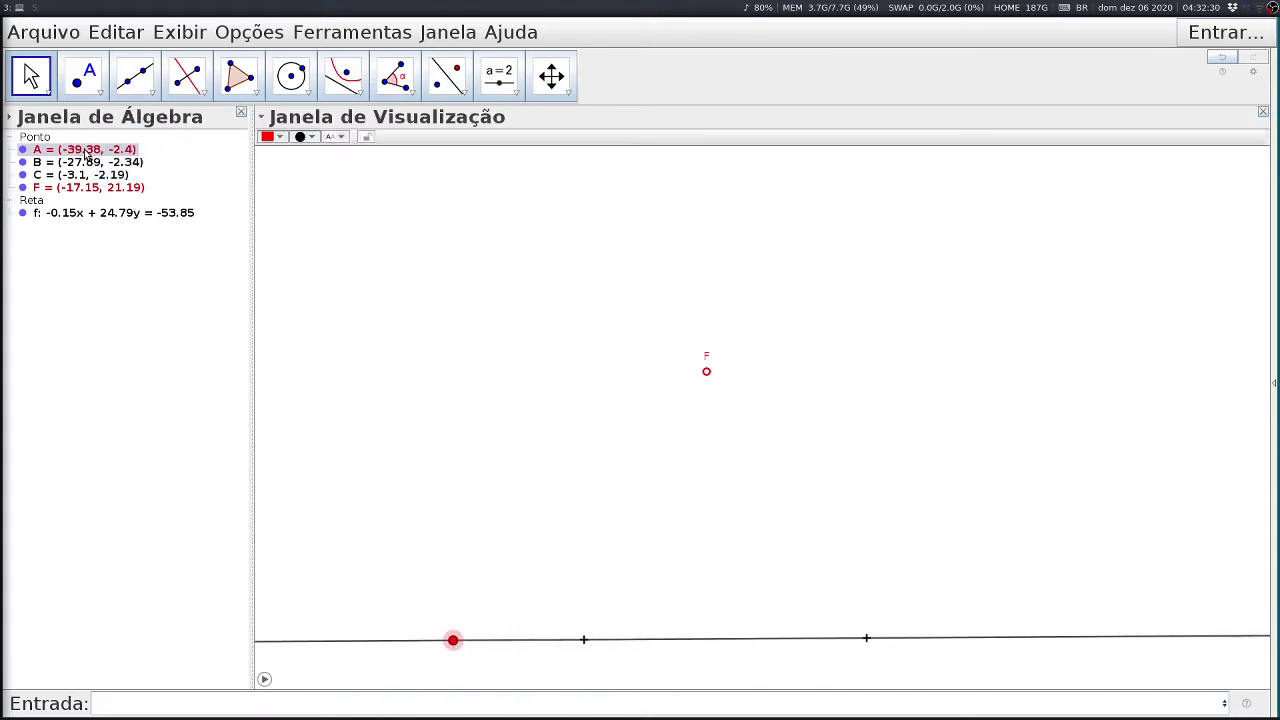
pyautogui.press('Delete')
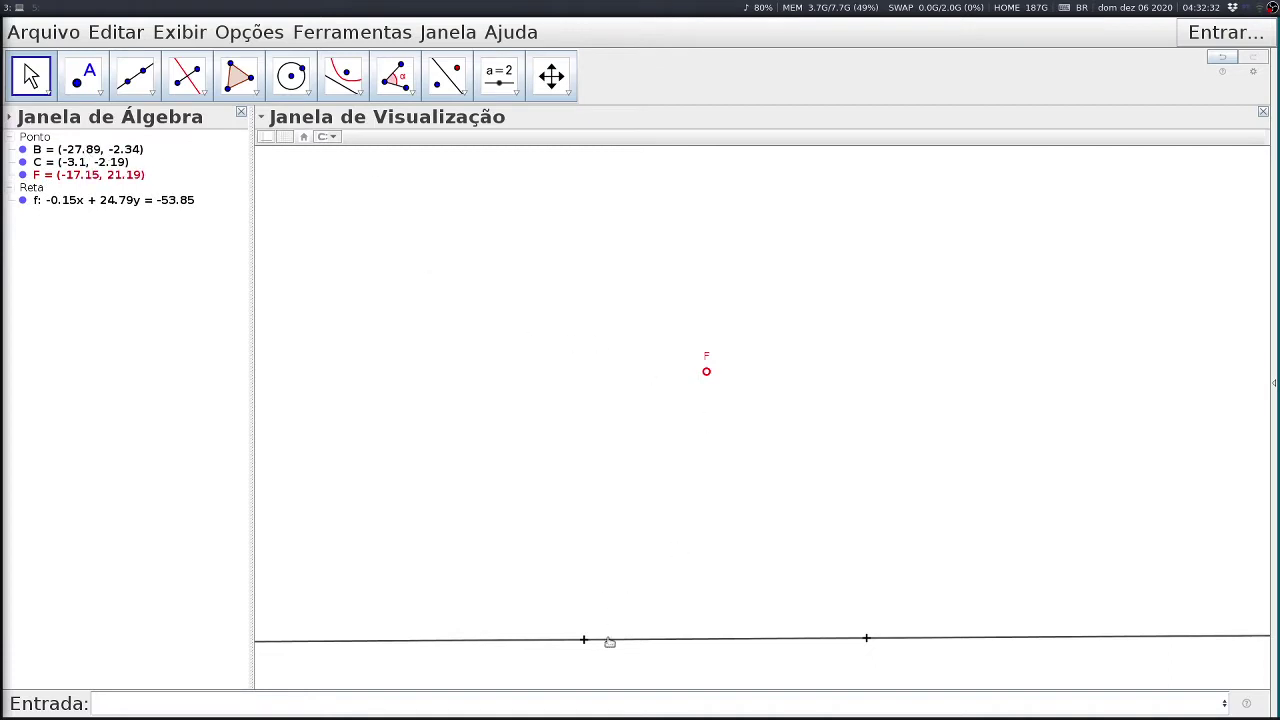
# Level the directrix by moving point B to about (-28.1, -2.1) and point C to about (-2.9, -2.2).
pyautogui.moveTo(584, 639); pyautogui.dragTo(582, 638)
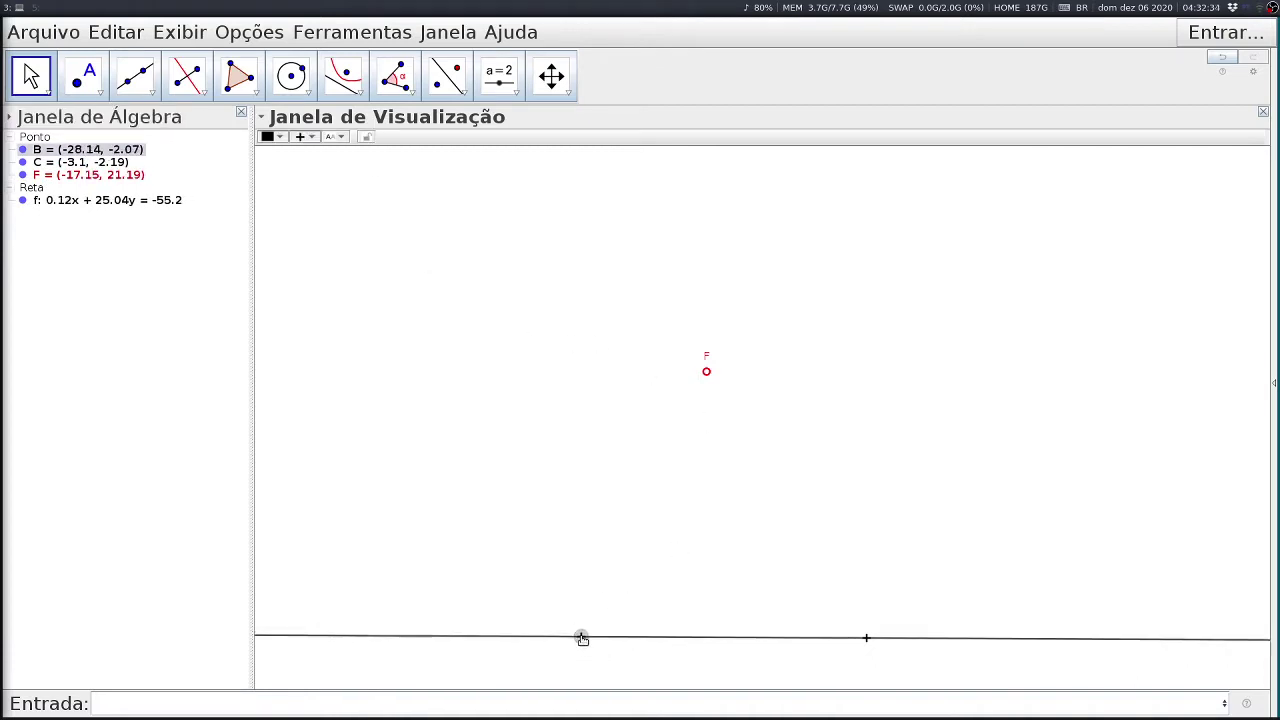
pyautogui.click(867, 639)
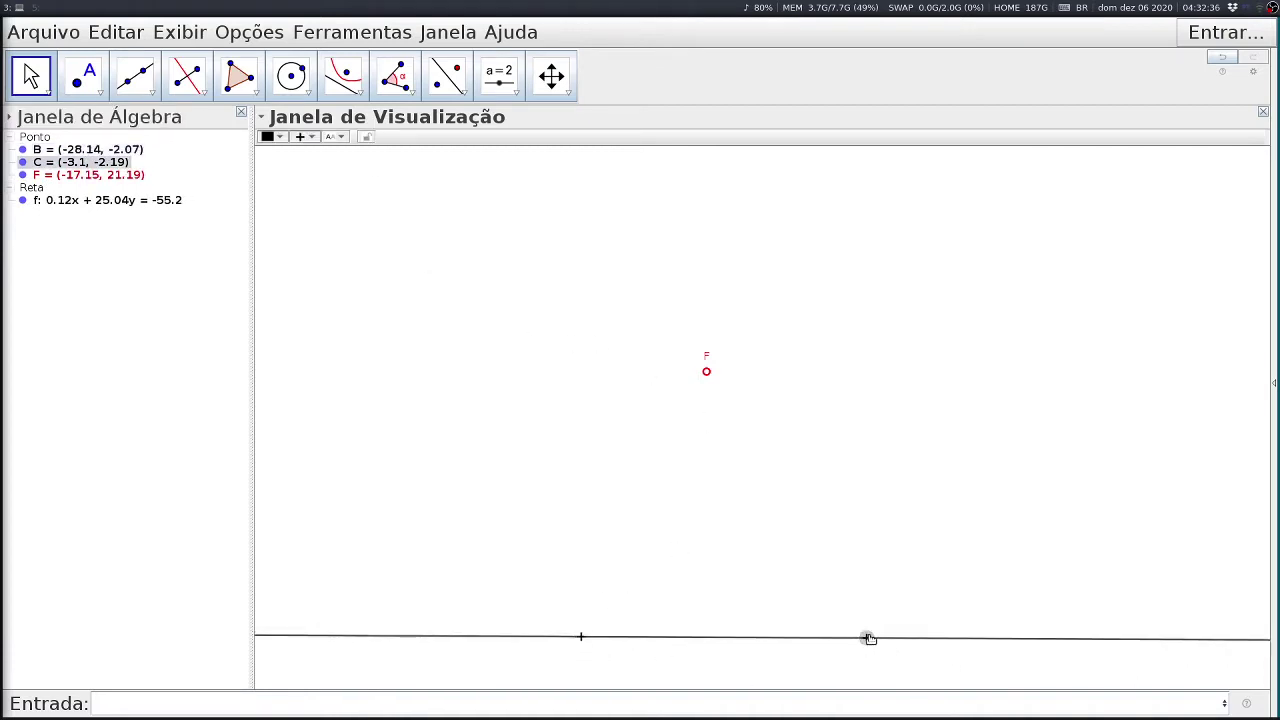
pyautogui.moveTo(869, 639); pyautogui.dragTo(869, 636)
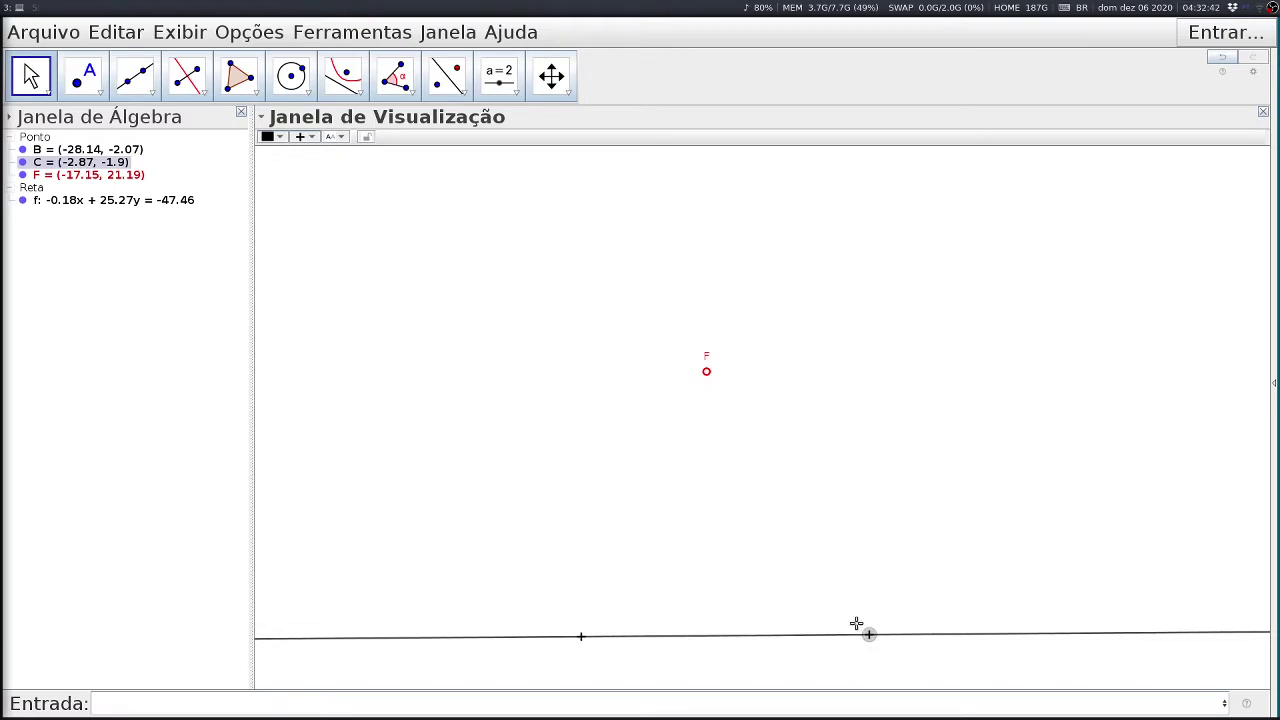
pyautogui.moveTo(870, 637); pyautogui.dragTo(869, 640)
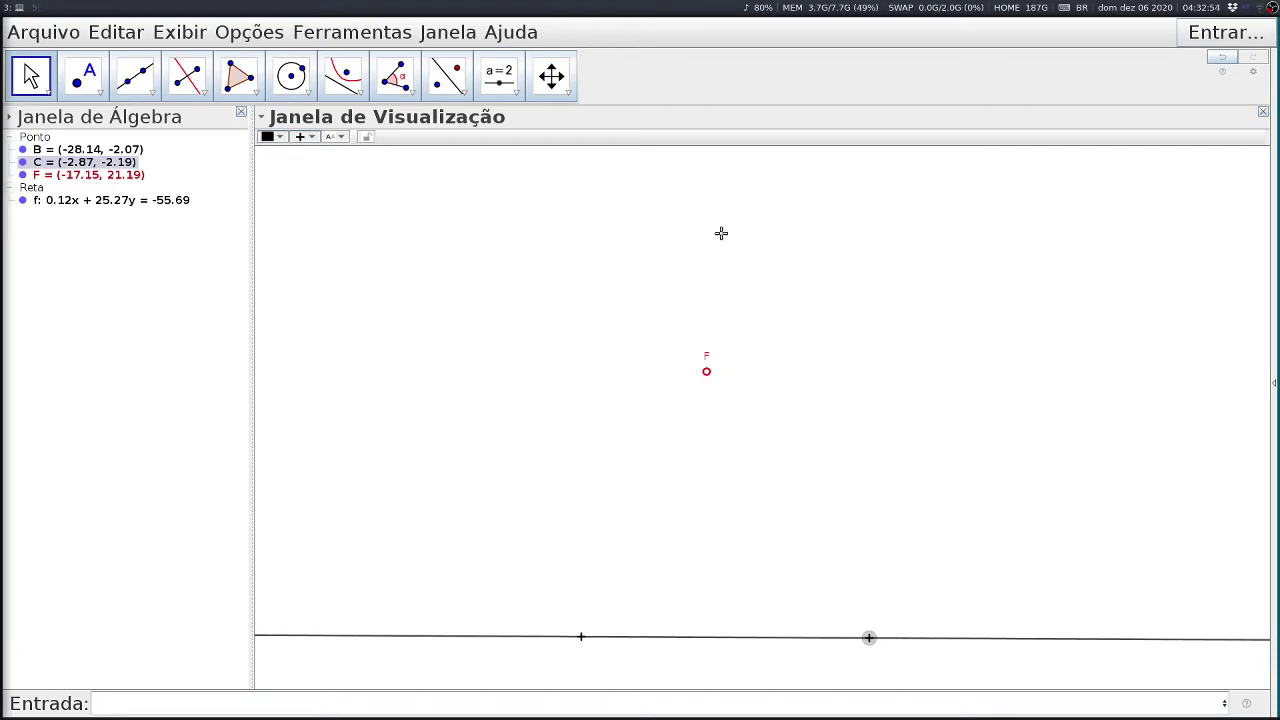
# Construct the line perpendicular to the directrix f through focus F (Reta Perpendicular).
pyautogui.click(204, 94)
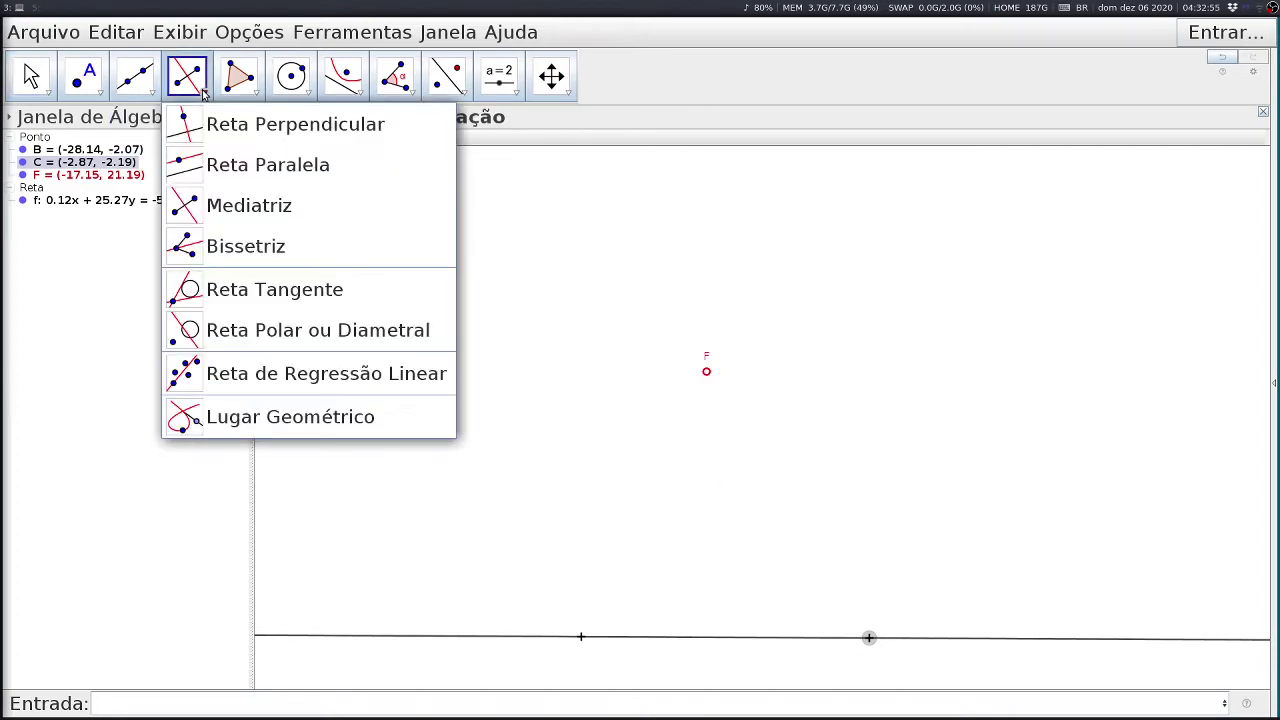
pyautogui.click(260, 138)
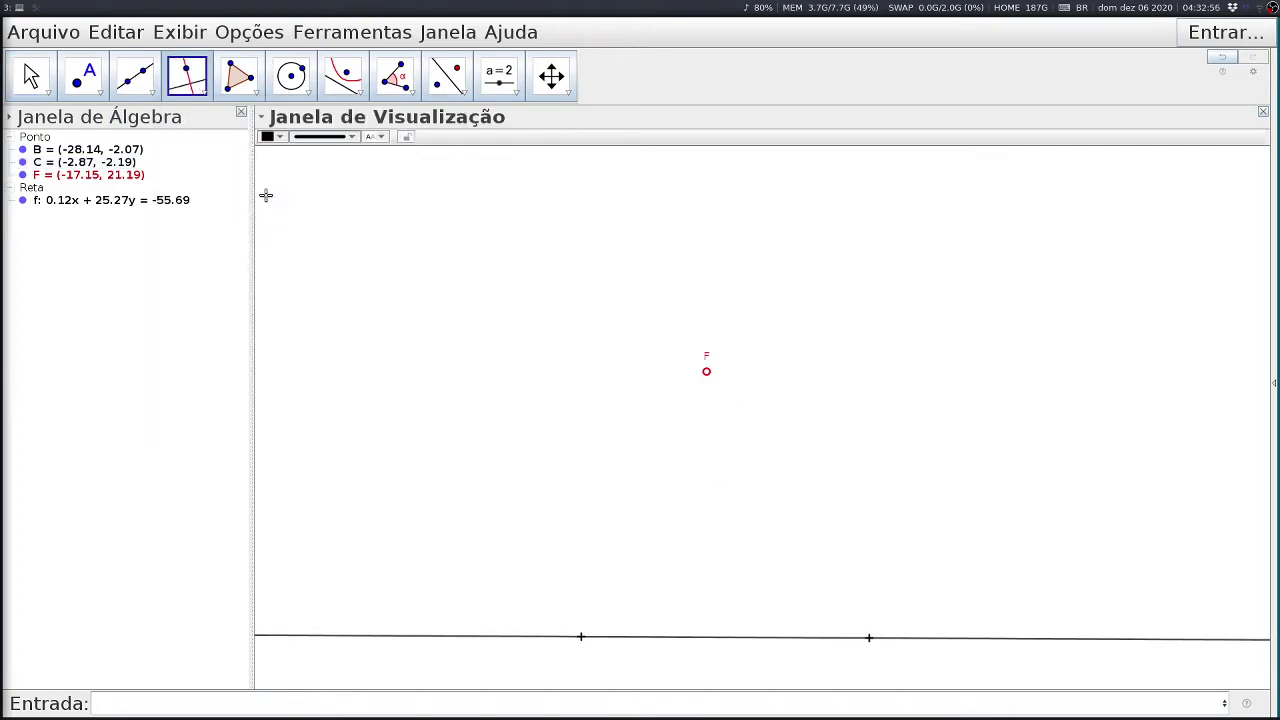
pyautogui.click(701, 639)
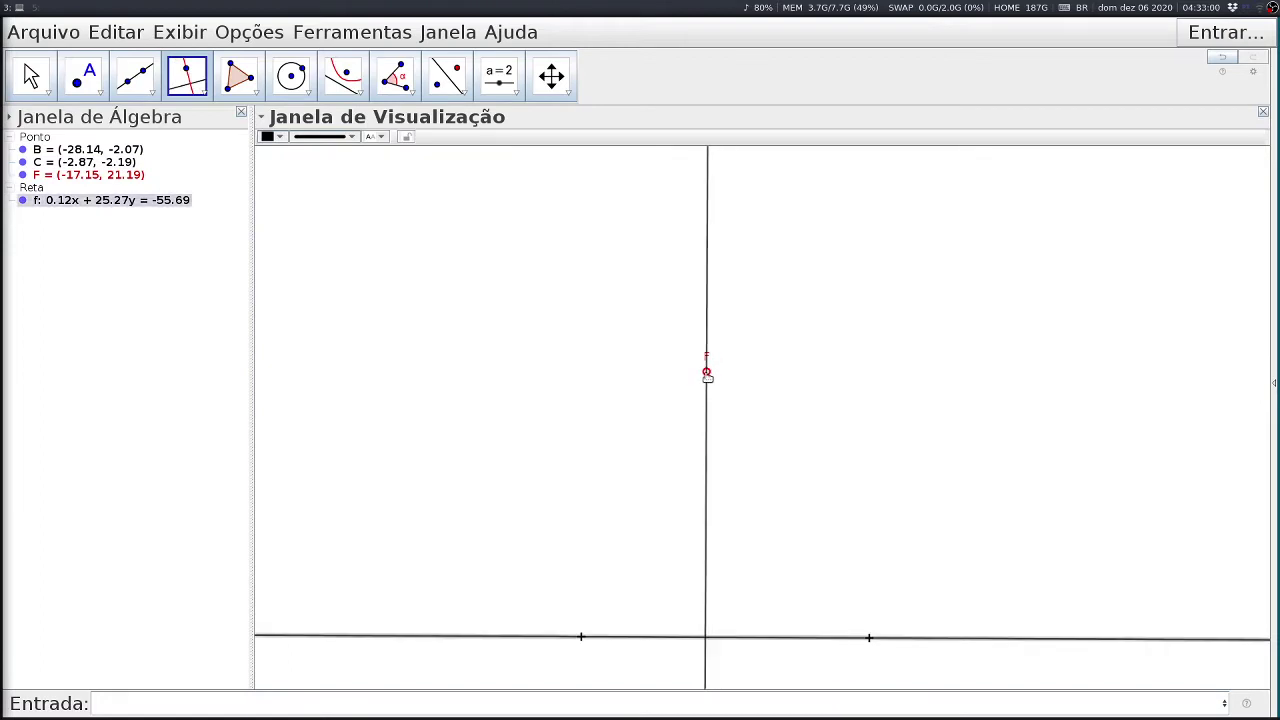
pyautogui.click(707, 375)
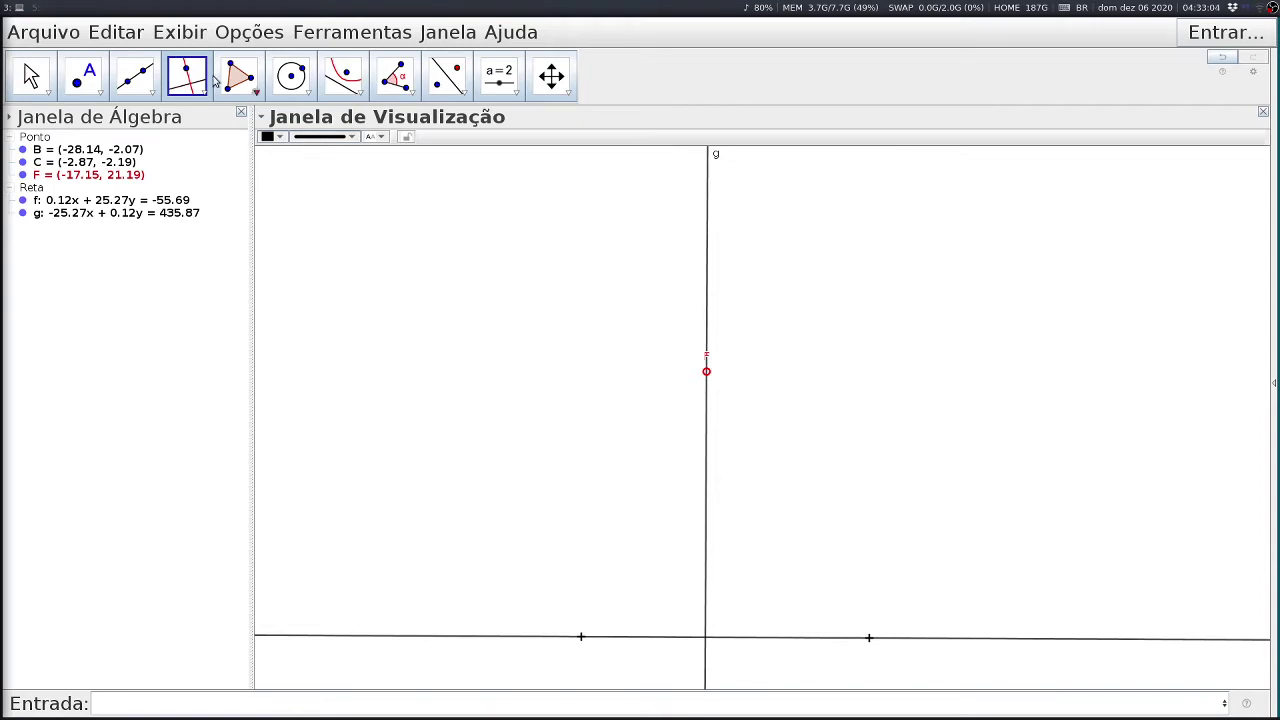
# Mark the intersection point of the perpendicular line g with the directrix and hide line g.
pyautogui.click(83, 75)
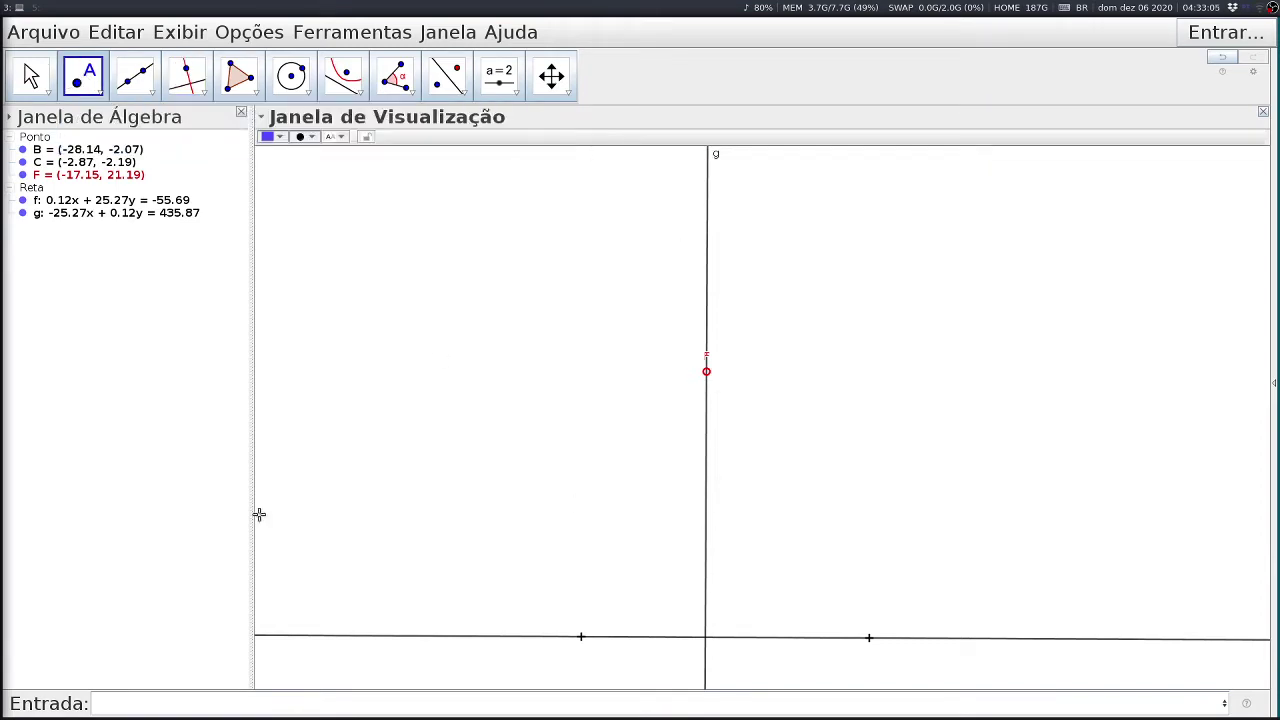
pyautogui.click(706, 640)
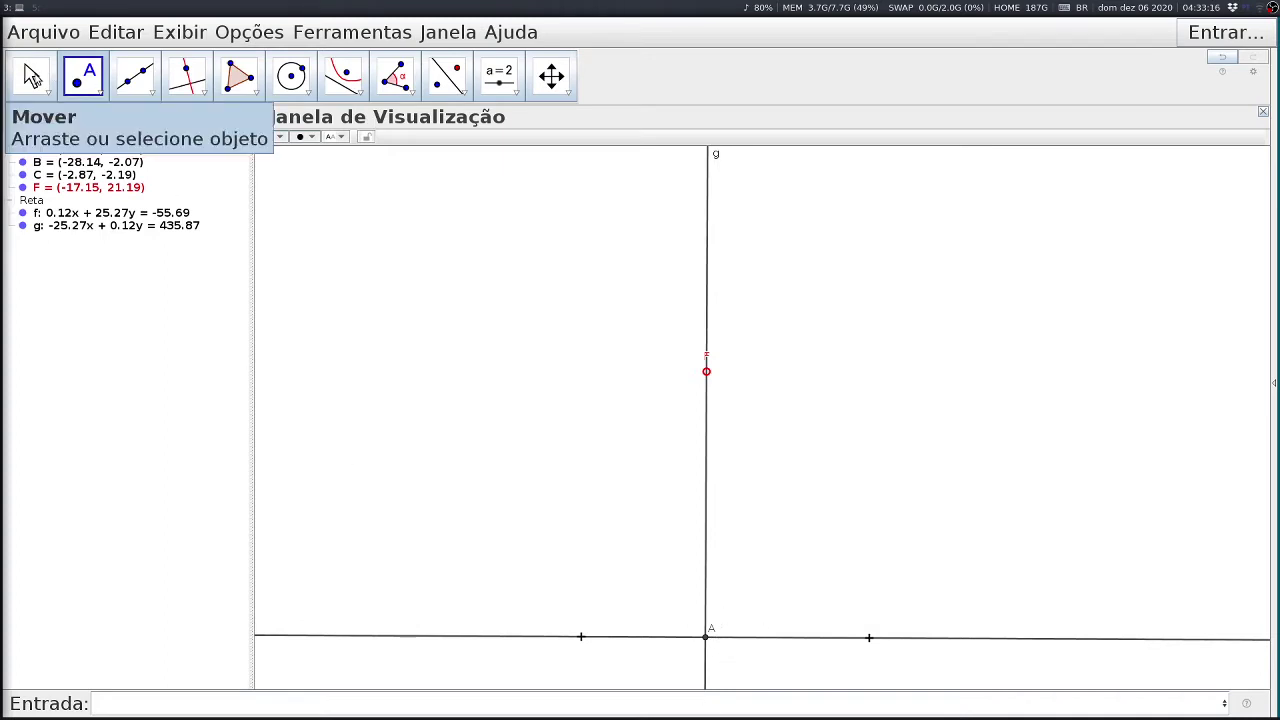
pyautogui.click(31, 77)
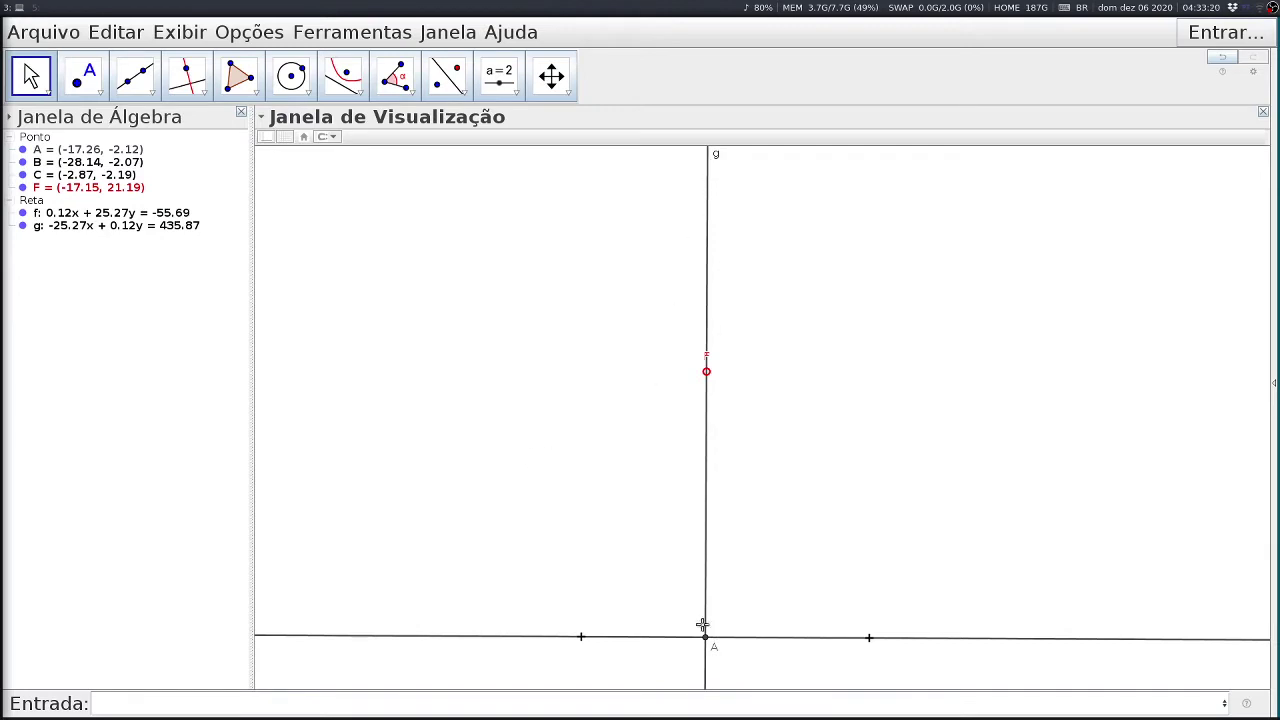
pyautogui.click(24, 227)
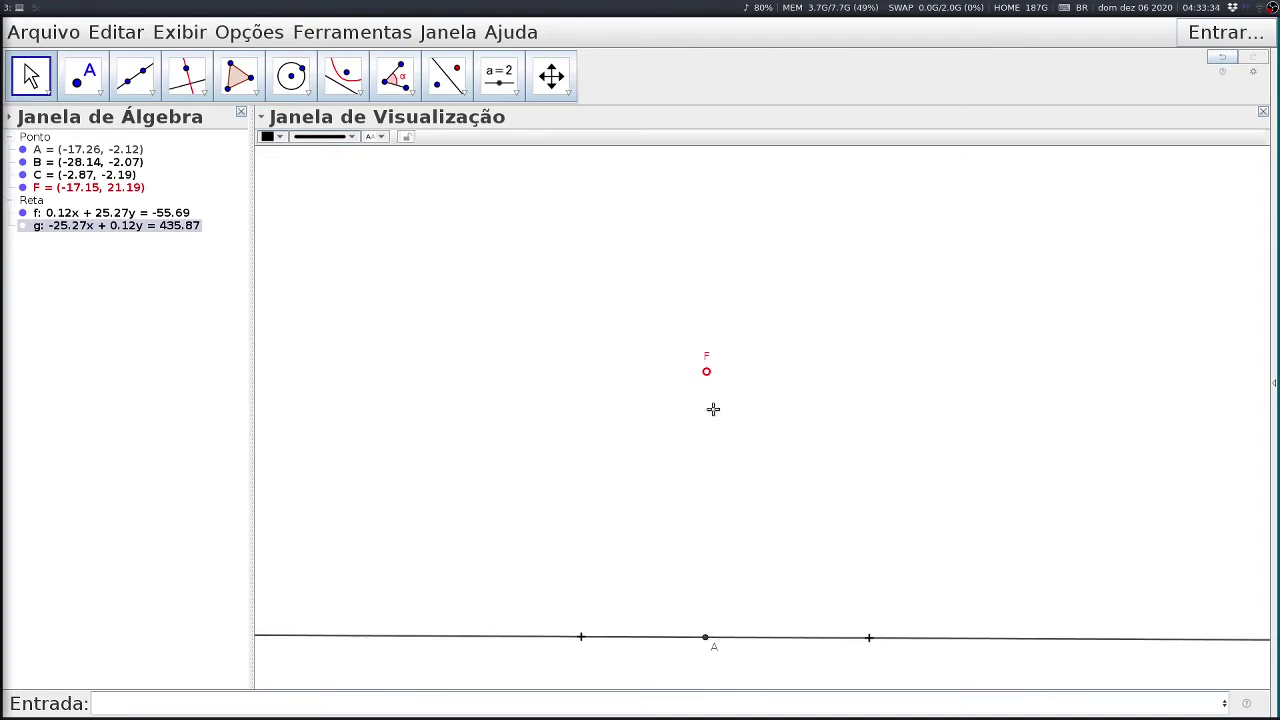
# Move focus F to about (-18.4, 17.9) and tilt the directrix by moving point C to about (-4.2, 1.1).
pyautogui.moveTo(709, 372); pyautogui.dragTo(692, 412)
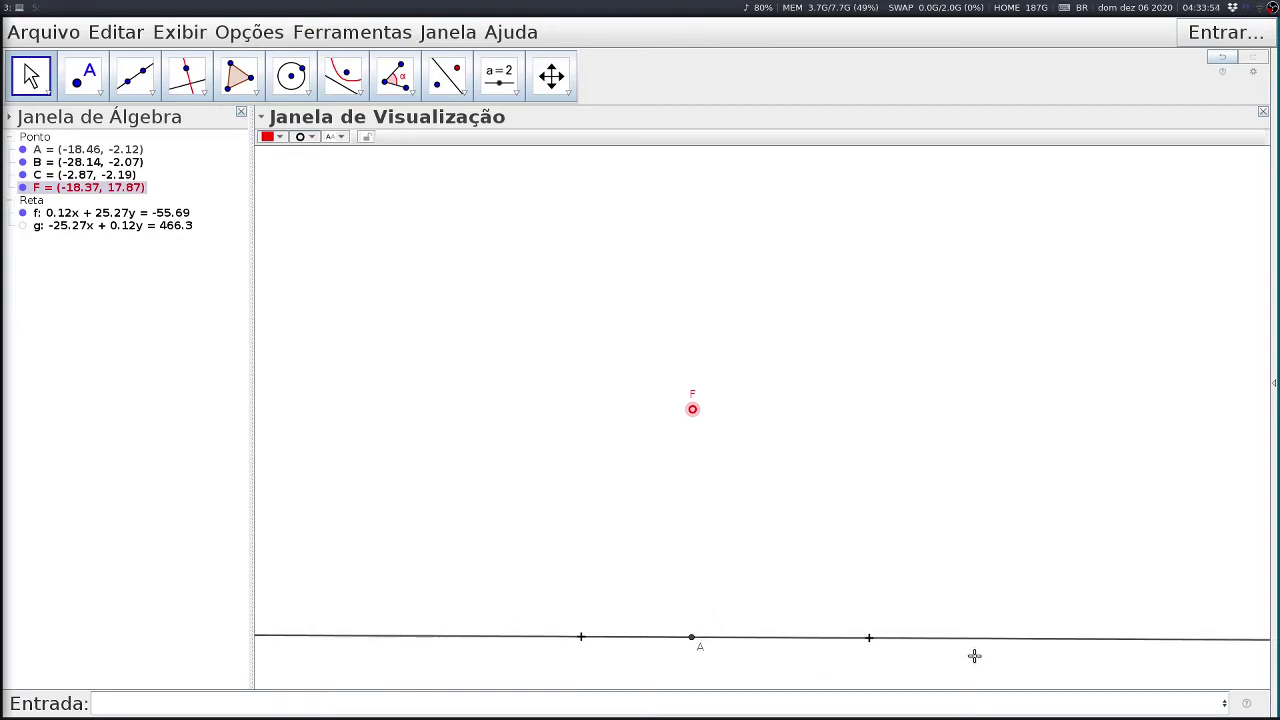
pyautogui.click(695, 646)
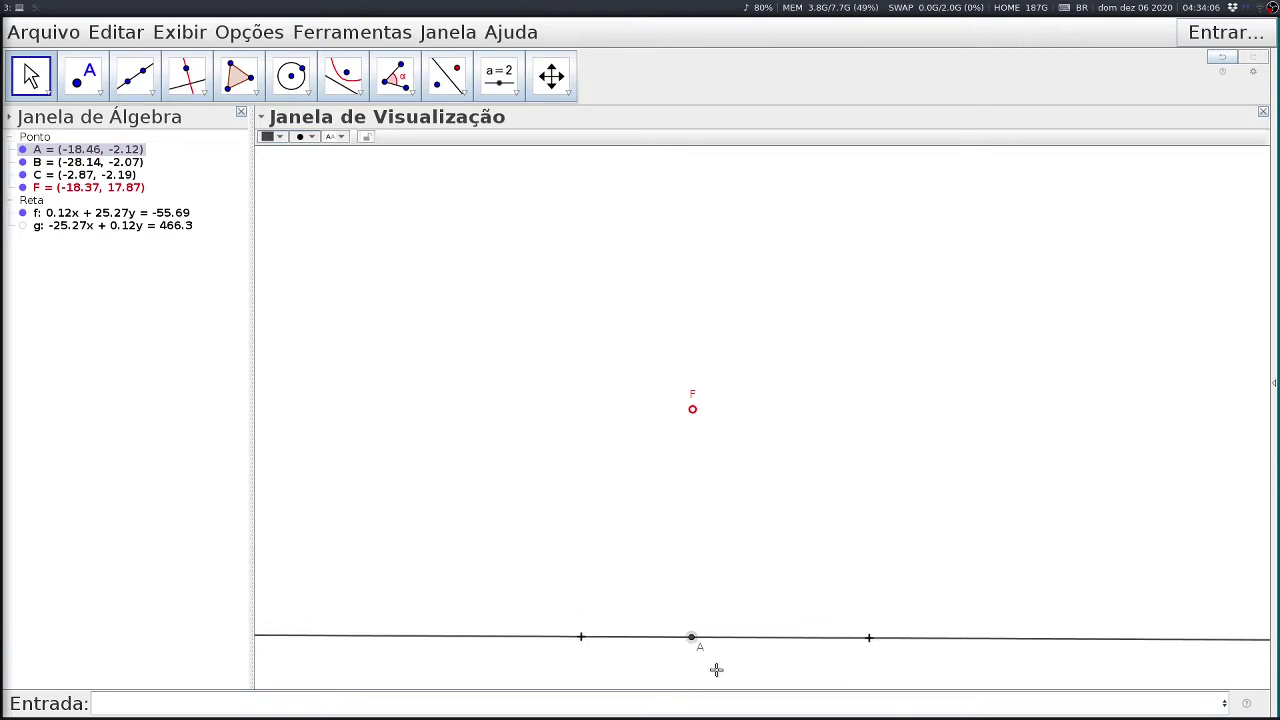
pyautogui.click(870, 640)
pyautogui.moveTo(870, 637); pyautogui.dragTo(854, 600)
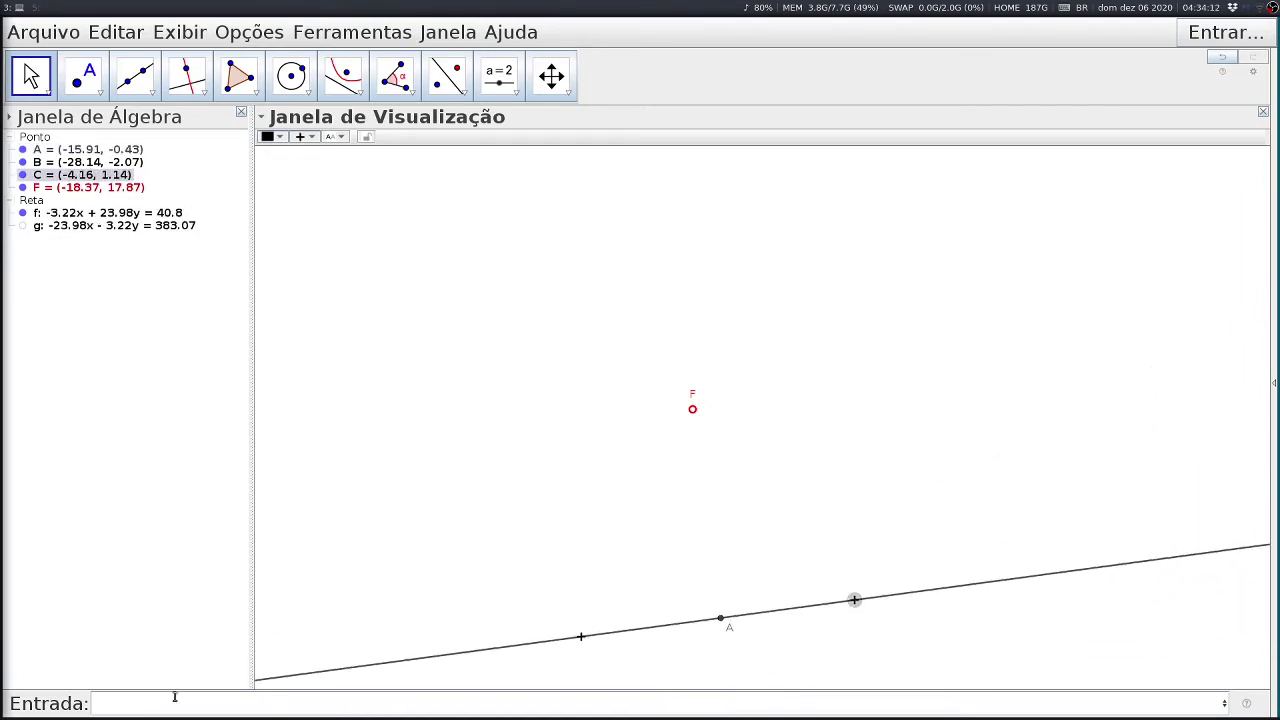
pyautogui.click(127, 707)
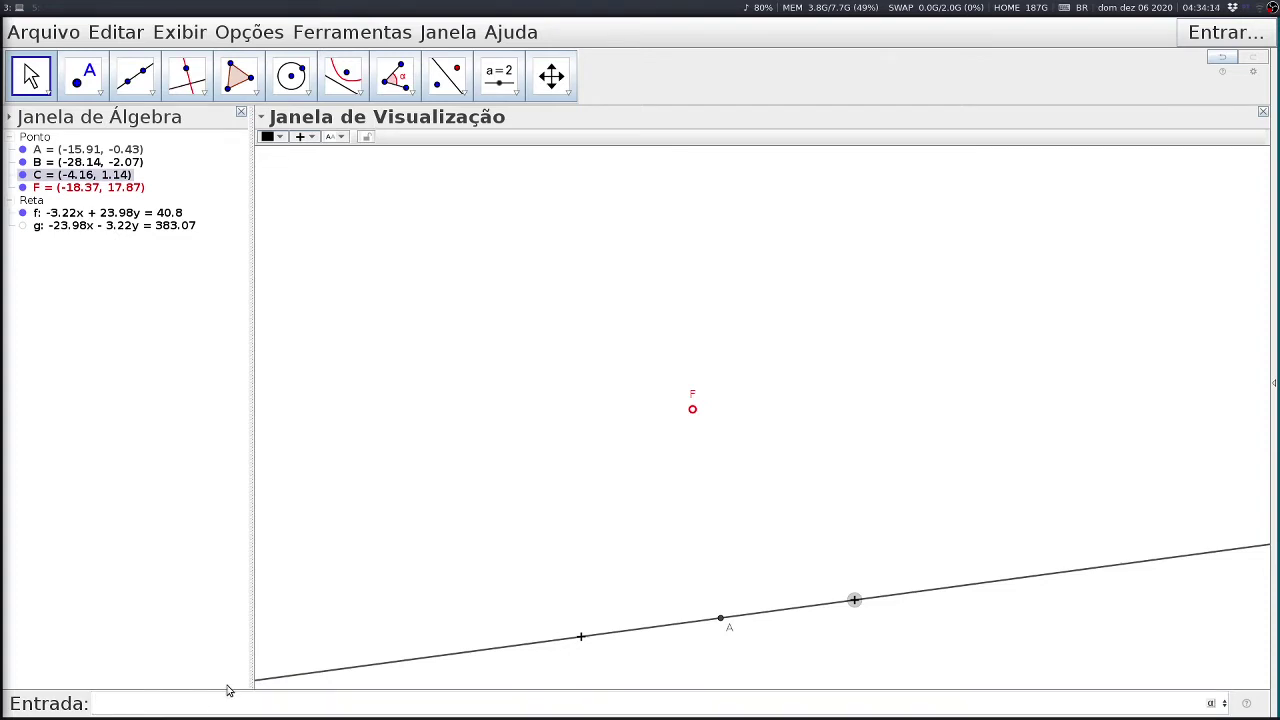
pyautogui.write('nor')
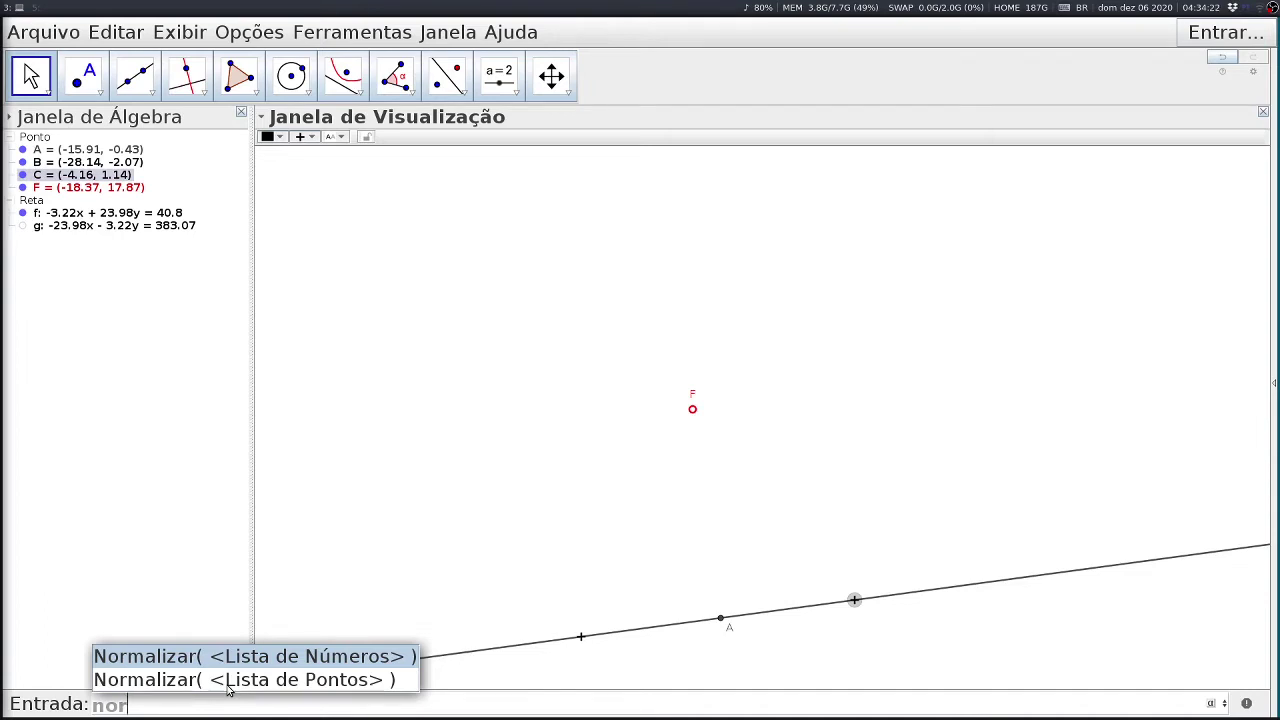
pyautogui.press('Escape')
pyautogui.press('BackSpace')
pyautogui.press('BackSpace')
pyautogui.press('BackSpace')
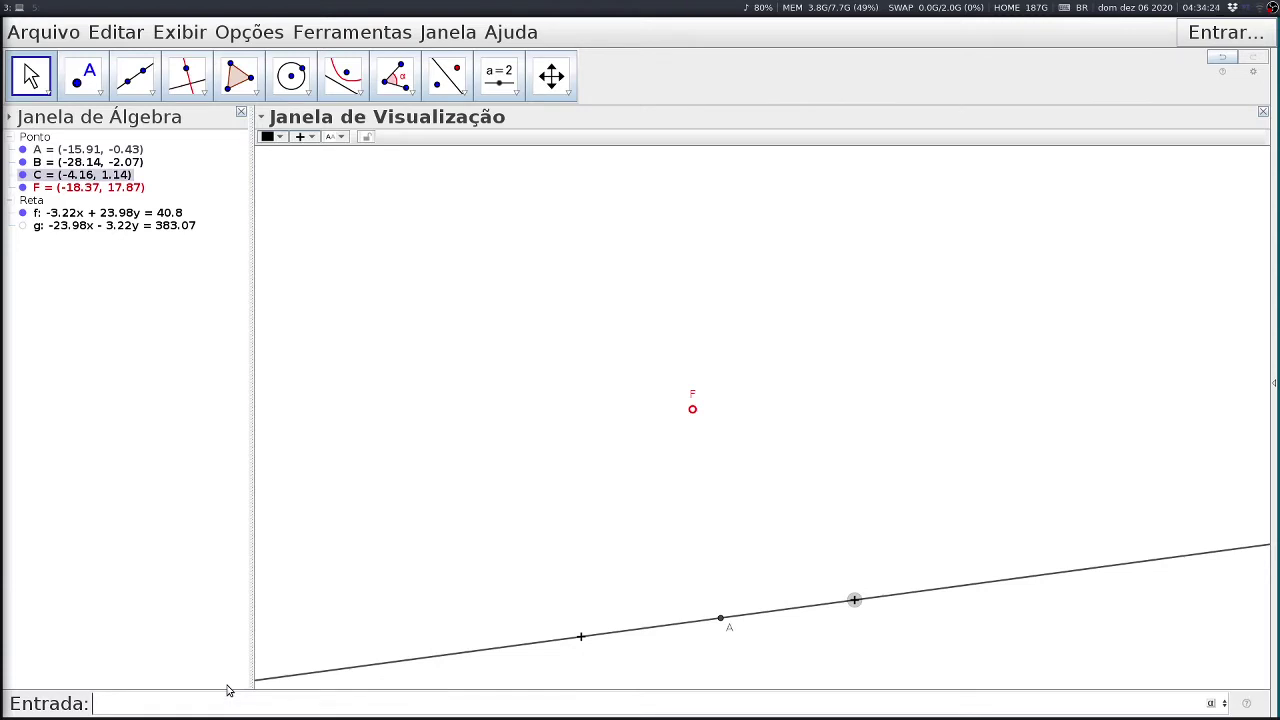
# Level the directrix by moving point C to about (-4.0, -1.8) and define the vector v=C-A.
pyautogui.moveTo(855, 601); pyautogui.dragTo(855, 634)
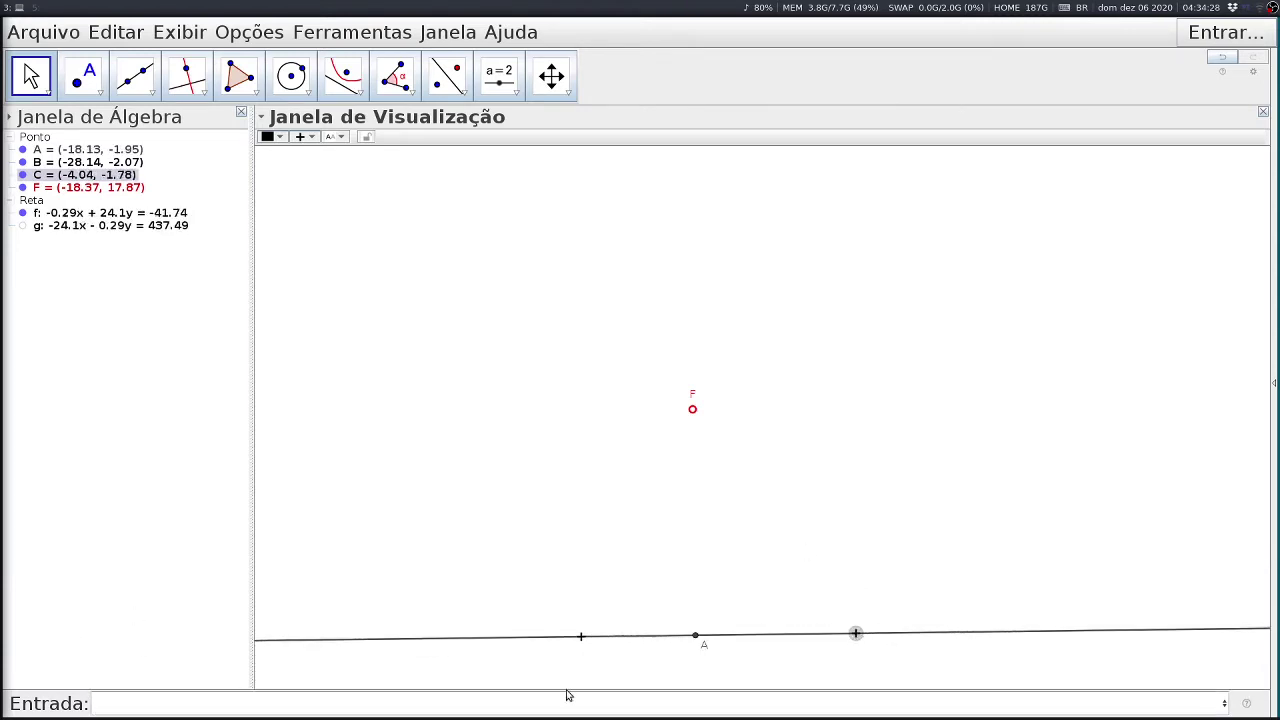
pyautogui.click(108, 705)
pyautogui.write('y =')
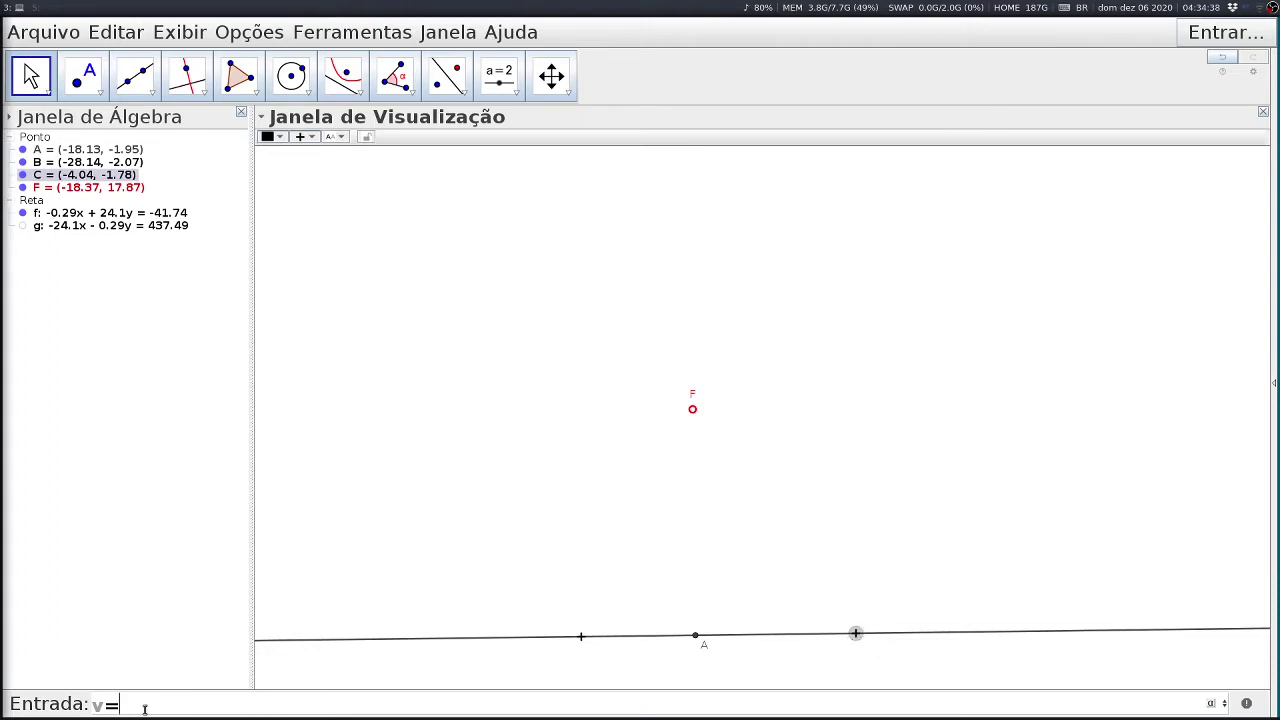
pyautogui.write('C-A')
pyautogui.press('Return')
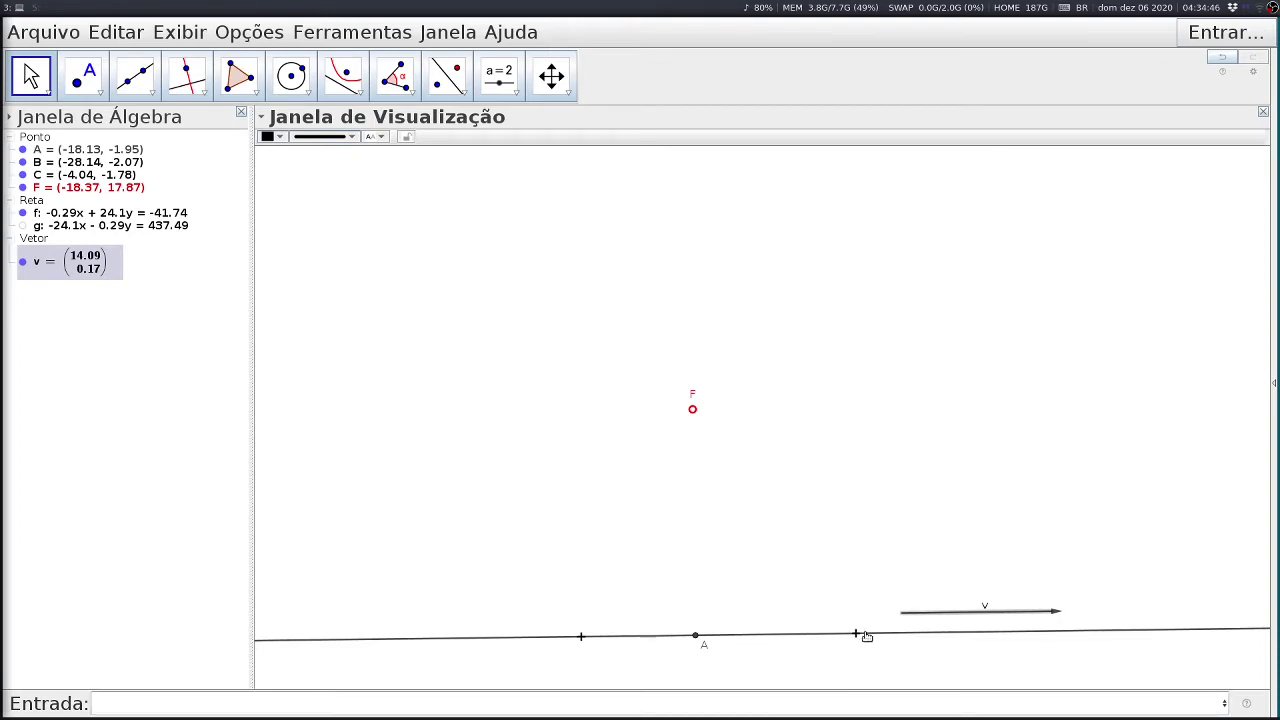
# Move point C to about (-11.8, -2.0) and focus F to about (-20.6, 10.6) to vary vector v.
pyautogui.moveTo(857, 634); pyautogui.dragTo(766, 634)
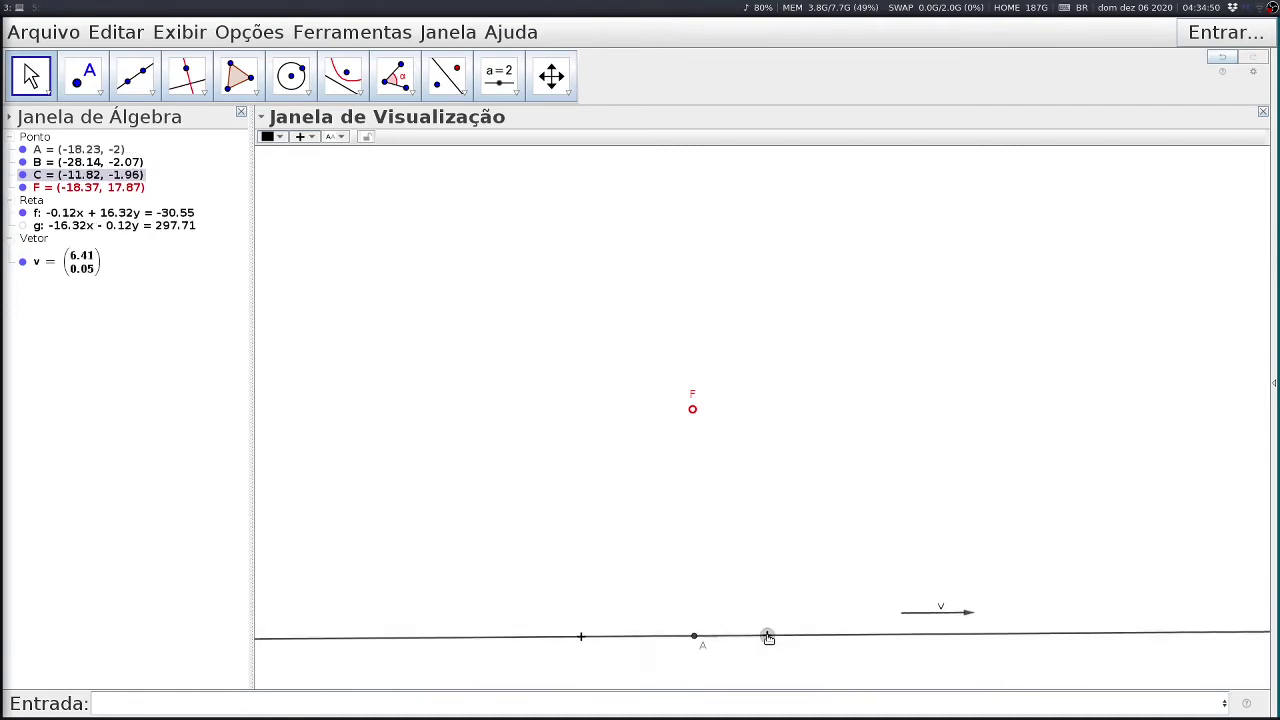
pyautogui.moveTo(693, 409); pyautogui.dragTo(667, 492)
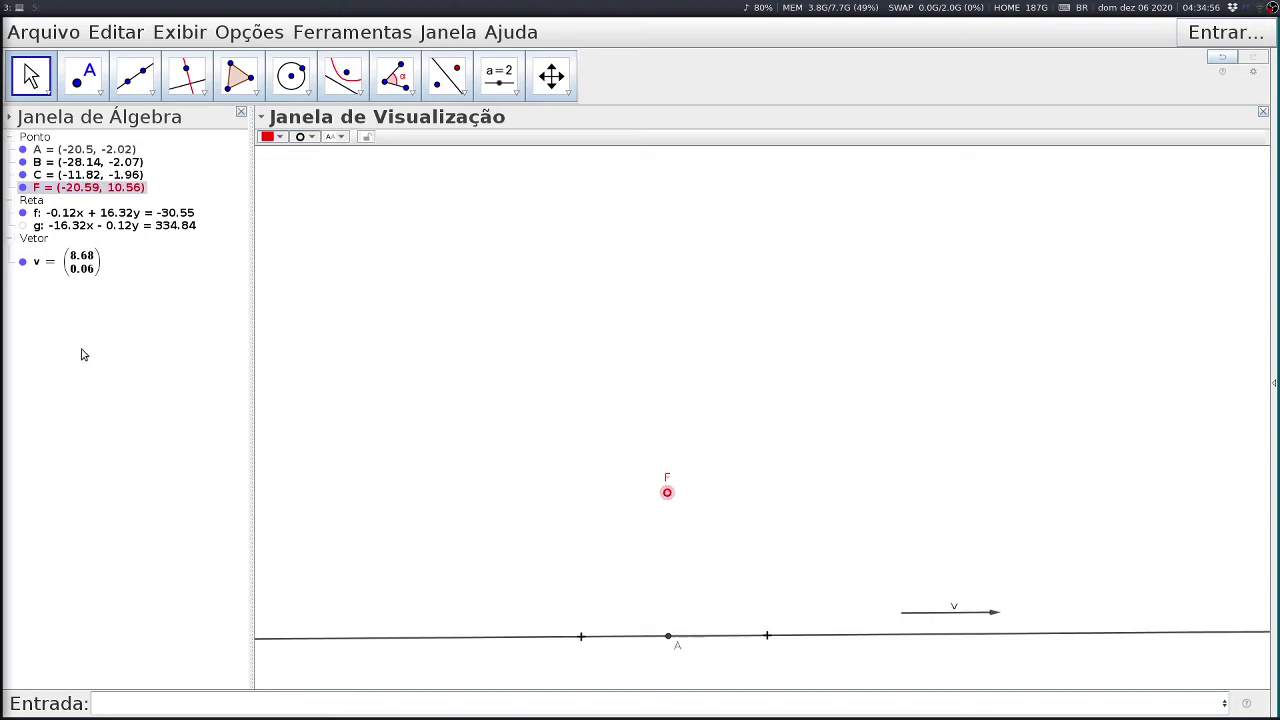
pyautogui.click(84, 266)
pyautogui.rightClick(84, 266)
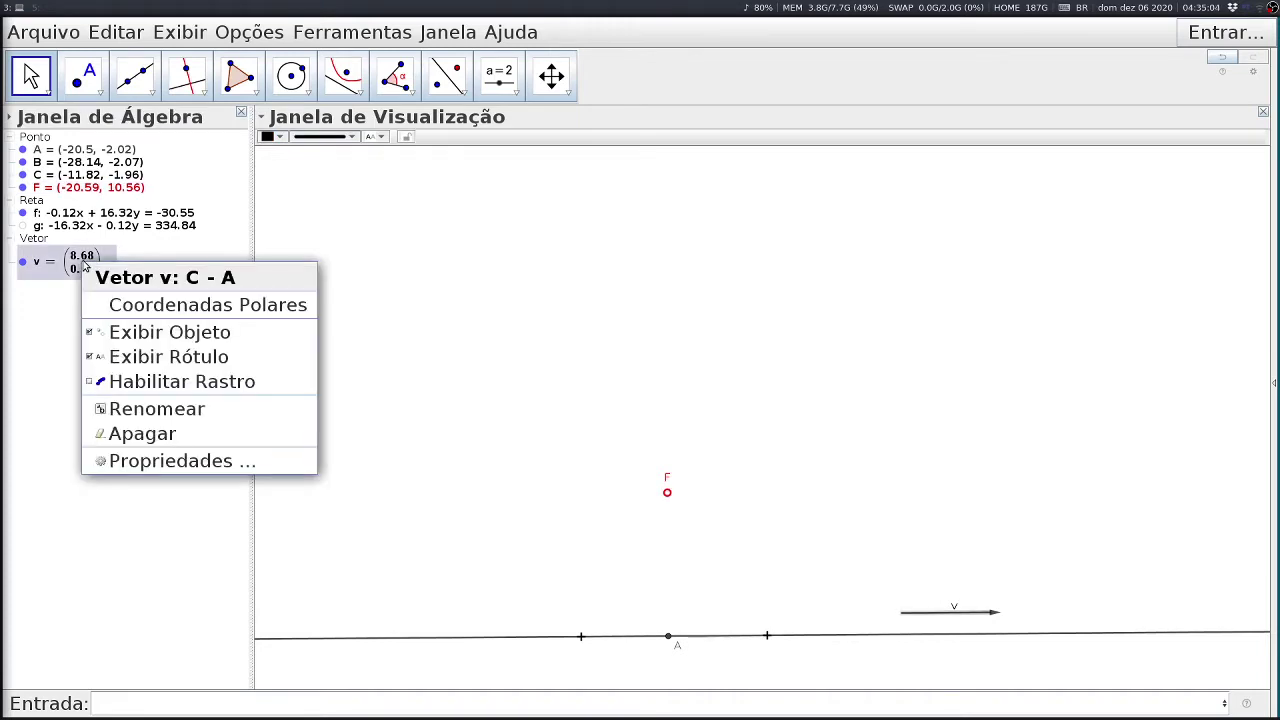
pyautogui.click(142, 704)
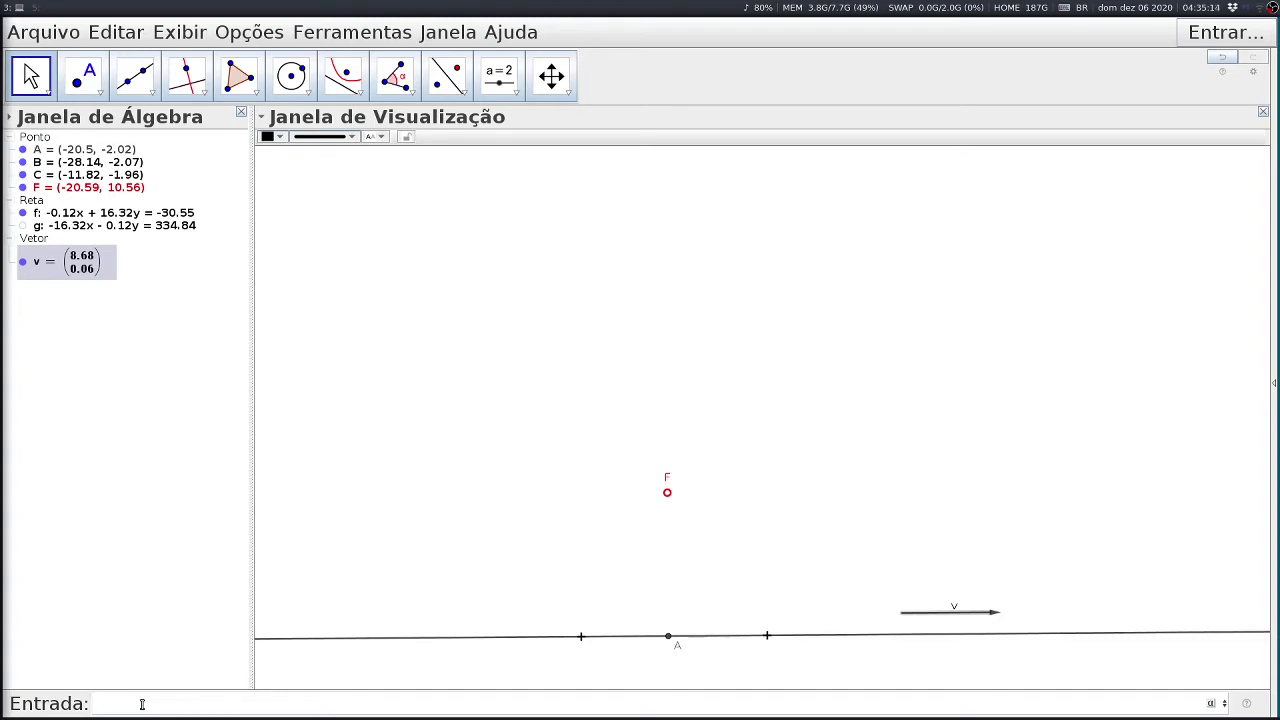
pyautogui.write('w=')
pyautogui.press('BackSpace')
pyautogui.press('BackSpace')
# Move focus F to about (-19.5, 8.6) and point C to about (-12.4, -2.0).
pyautogui.click(668, 493)
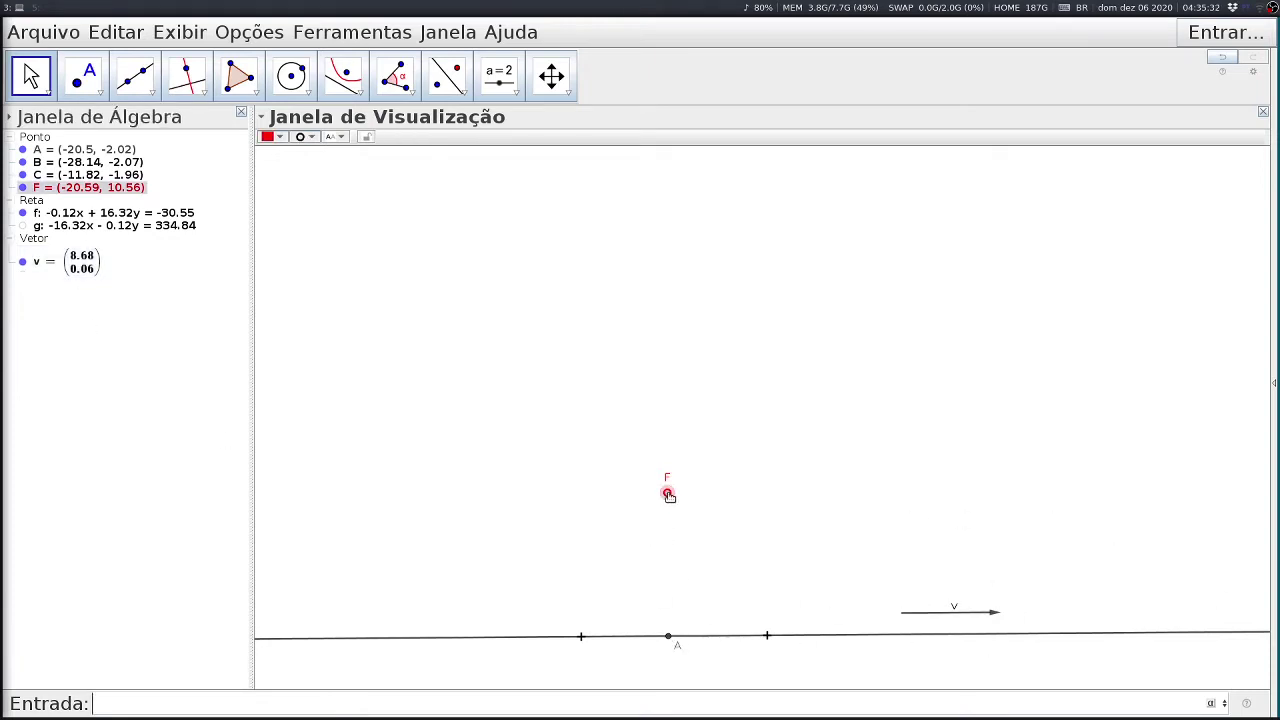
pyautogui.moveTo(669, 495)
pyautogui.mouseDown()
pyautogui.moveTo(769, 508)
pyautogui.moveTo(663, 514)
pyautogui.moveTo(680, 515)
pyautogui.mouseUp()
pyautogui.moveTo(766, 634)
pyautogui.mouseDown()
pyautogui.moveTo(803, 631)
pyautogui.moveTo(760, 637)
pyautogui.mouseUp()
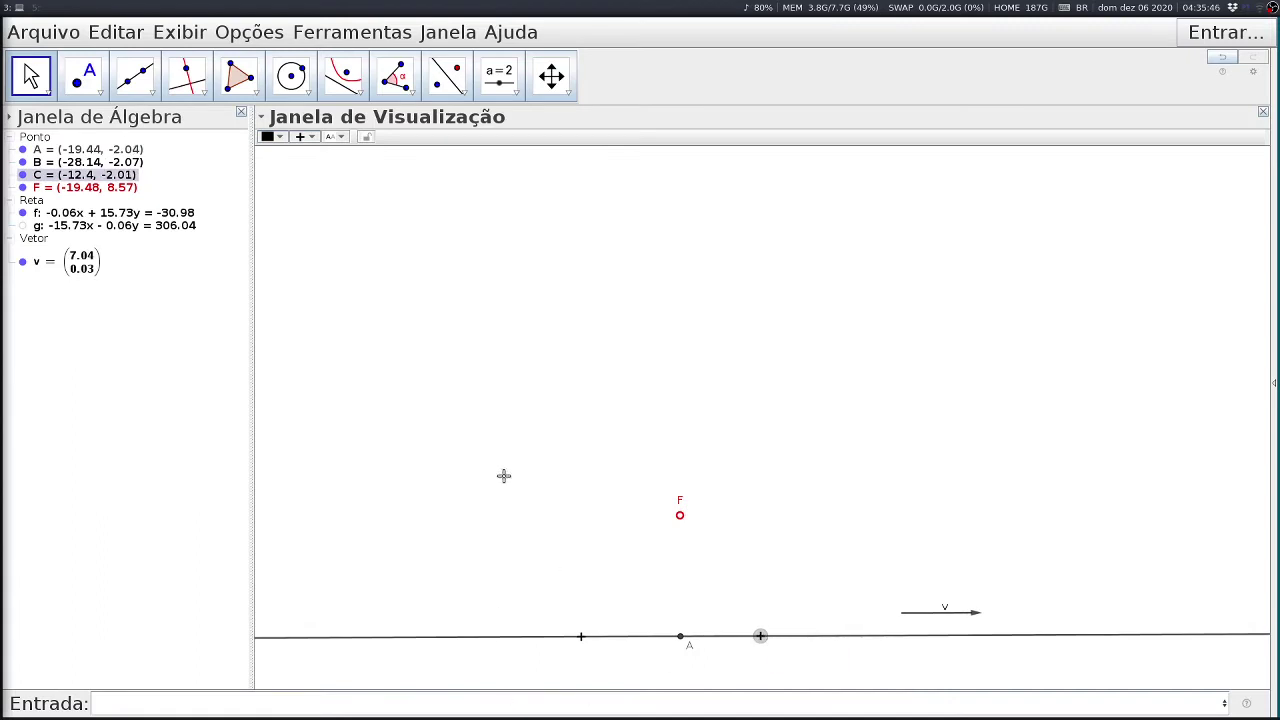
# Redefine vector v as C - B and hide it in the graphics view.
pyautogui.doubleClick(85, 261)
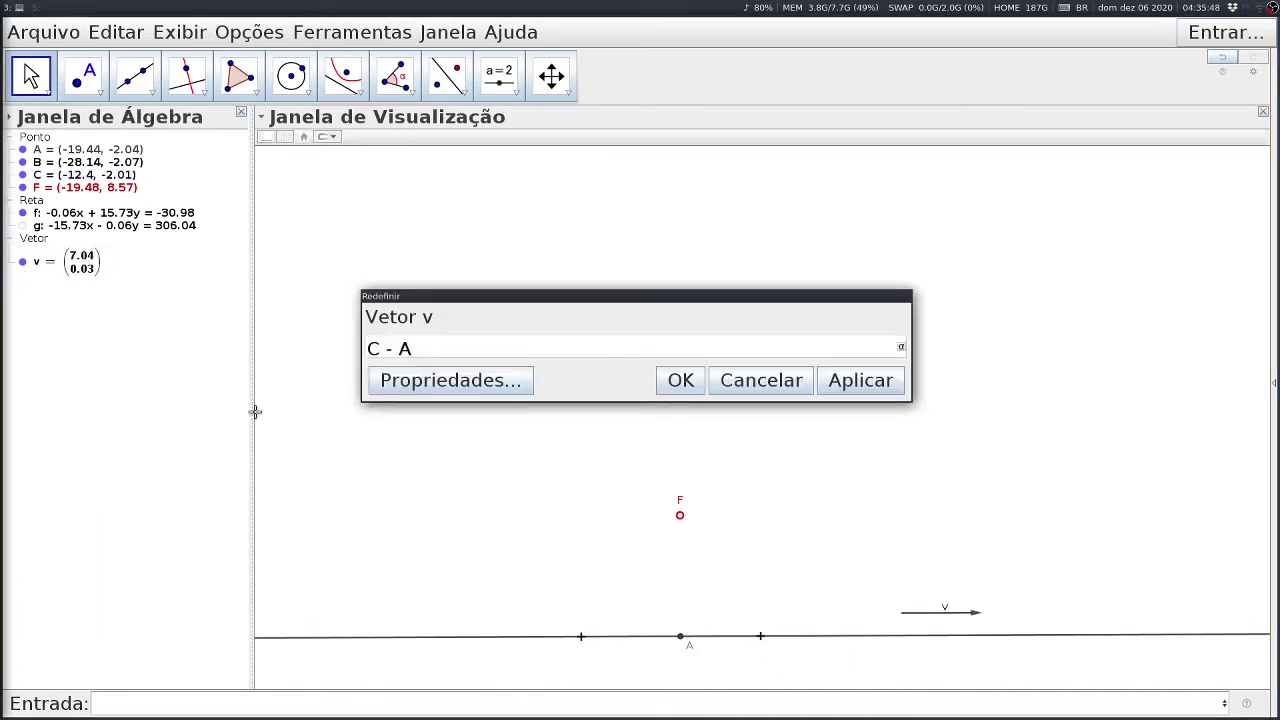
pyautogui.press('BackSpace')
pyautogui.write('B')
pyautogui.press('Return')
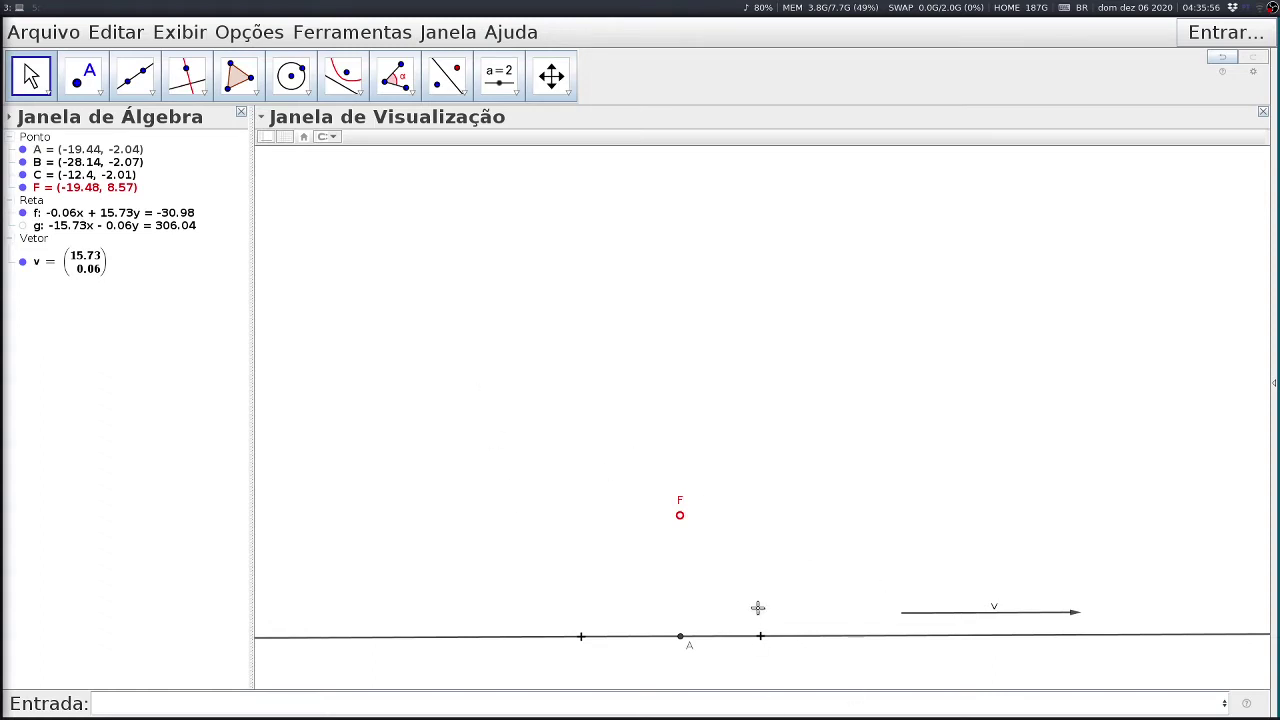
pyautogui.click(23, 263)
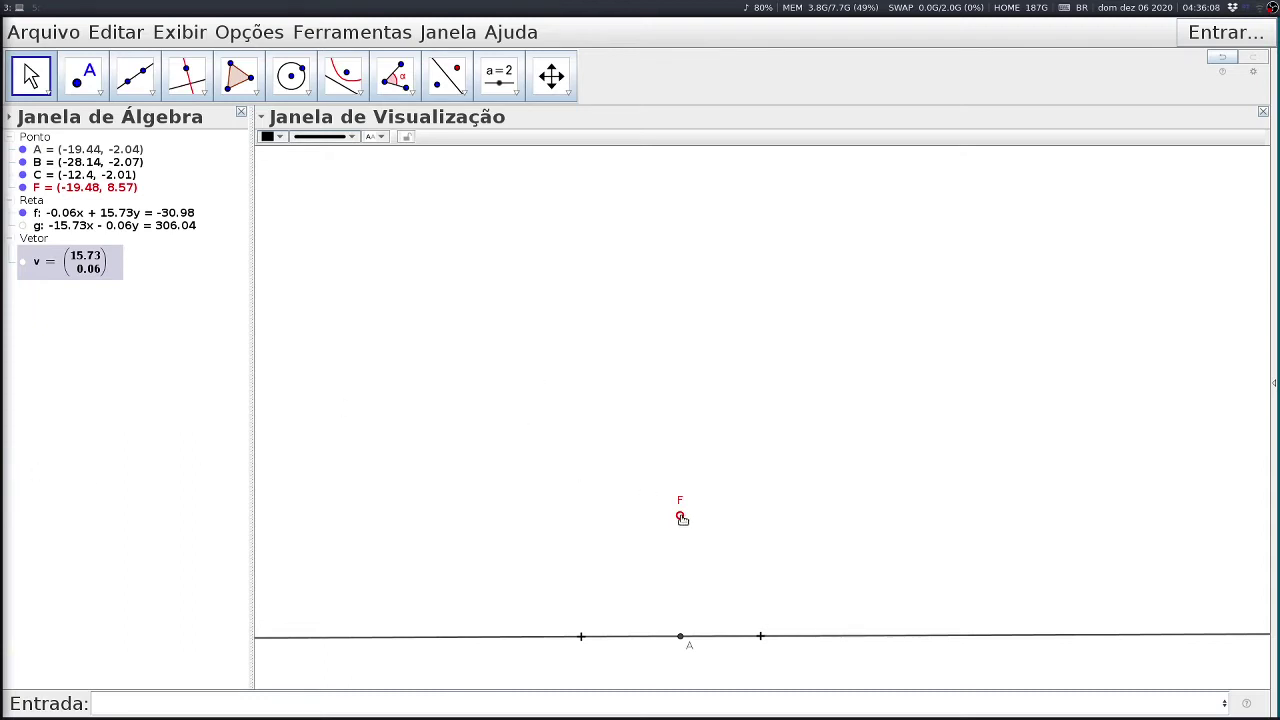
# Move focus F to about (-18.8, 18.4) and raise the directrix with B at about (-25.6, 6.7) and C at about (-12.0, 6.8).
pyautogui.moveTo(682, 516); pyautogui.dragTo(686, 402)
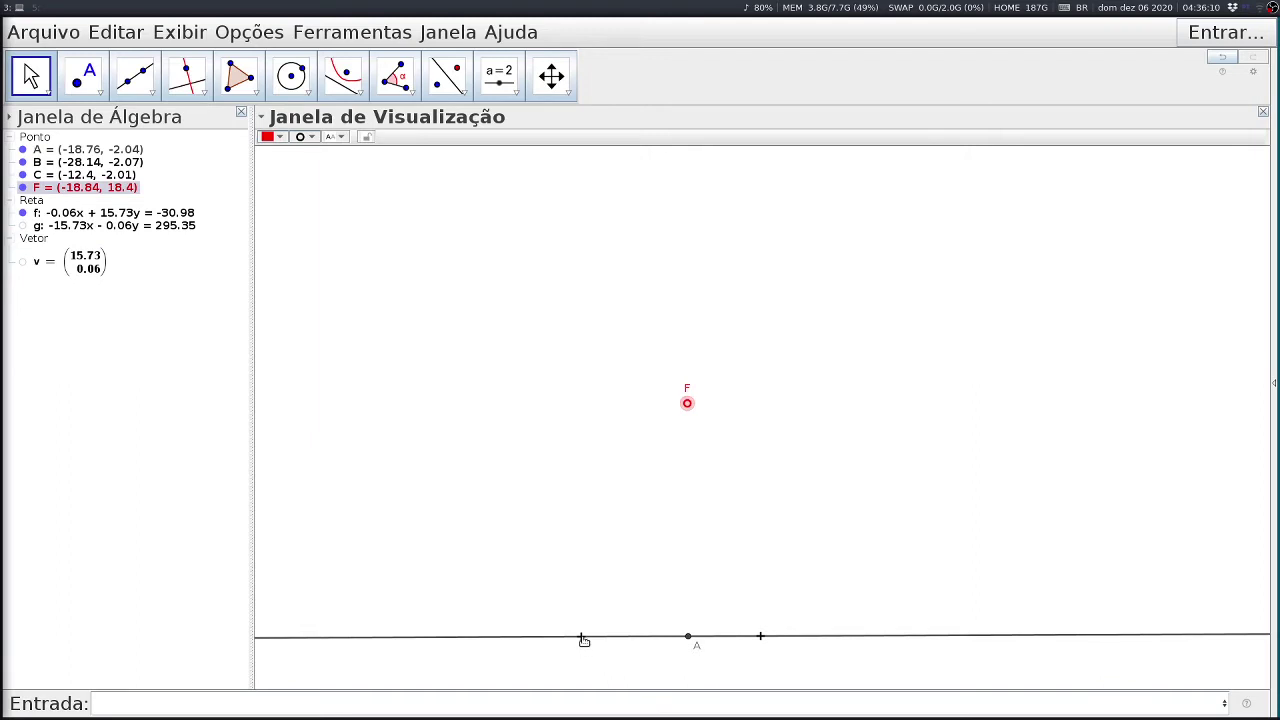
pyautogui.moveTo(581, 636); pyautogui.dragTo(606, 532)
pyautogui.moveTo(761, 640); pyautogui.dragTo(766, 534)
pyautogui.doubleClick(766, 534)
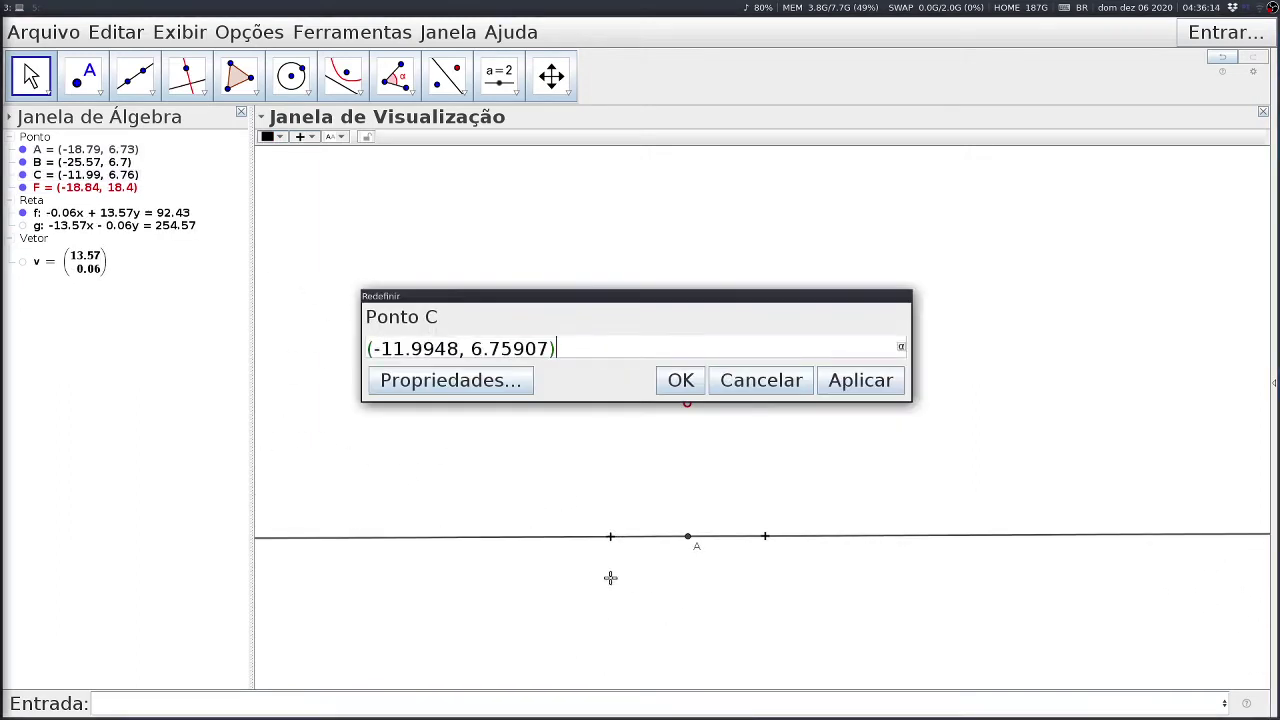
pyautogui.click(784, 390)
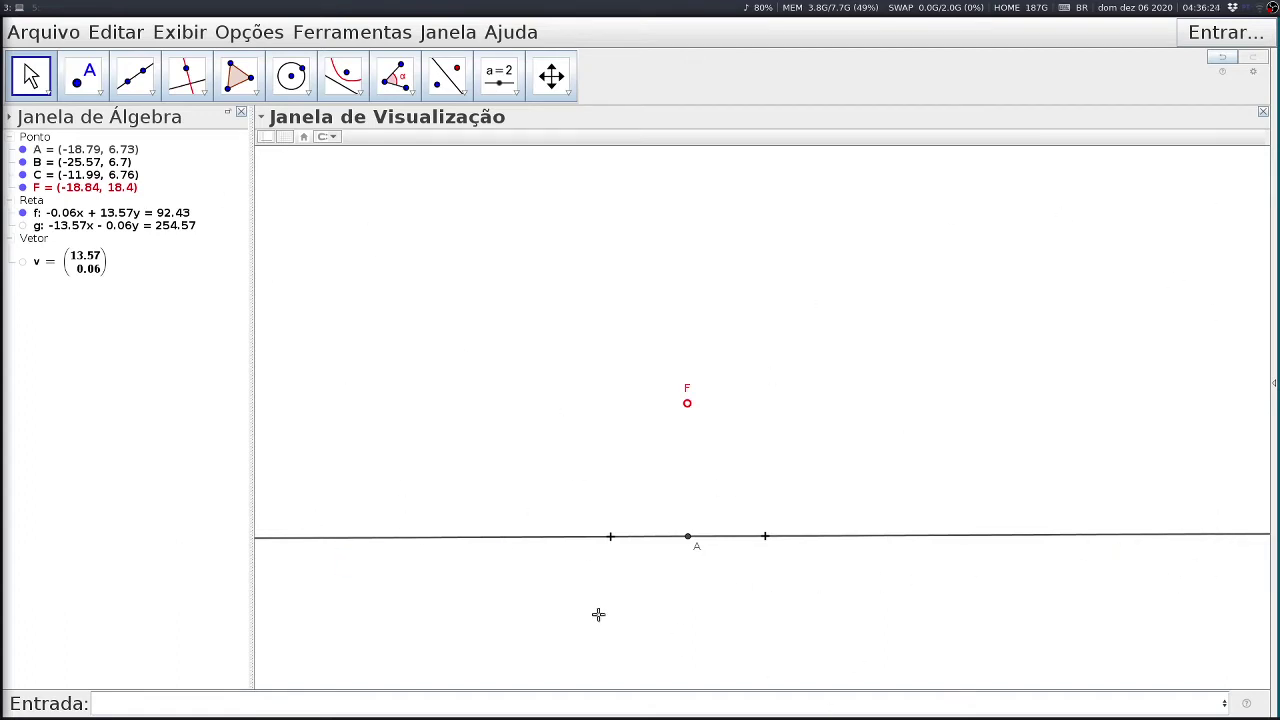
# Start defining a list named retas with the Sequência command form that takes expression, variable, start value, end value and increment.
pyautogui.click(107, 706)
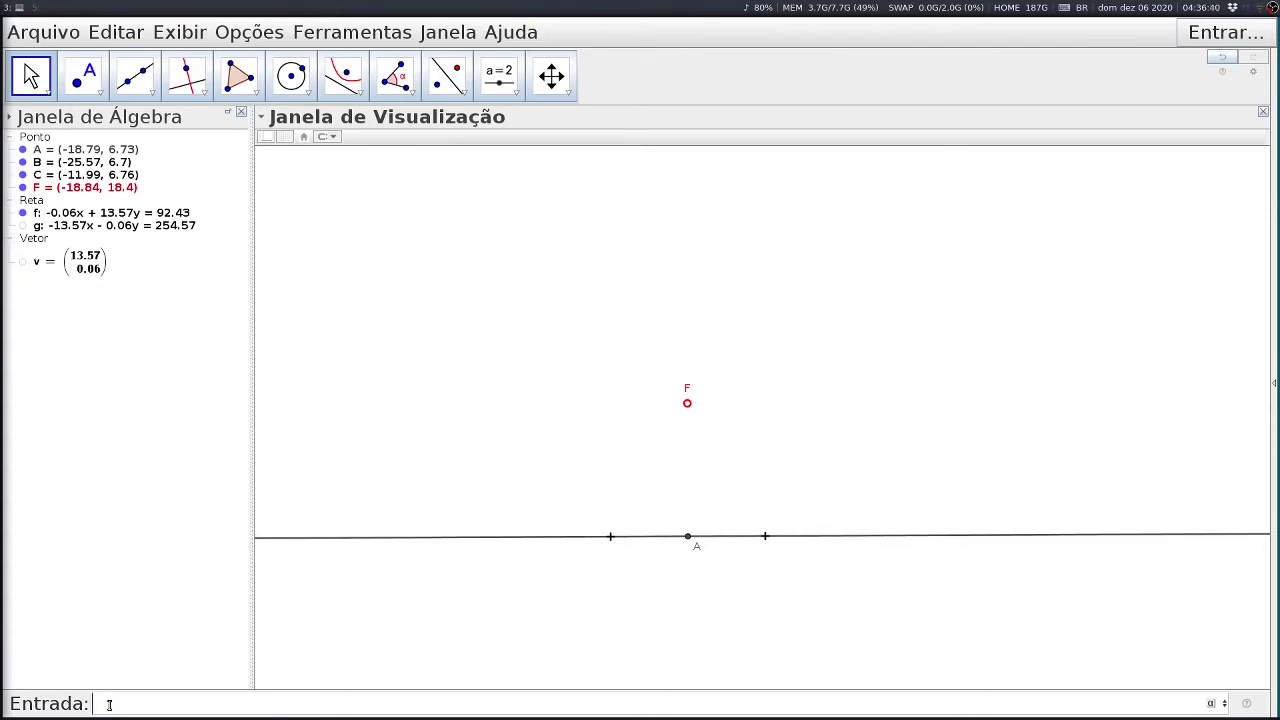
pyautogui.write('retas=seq')
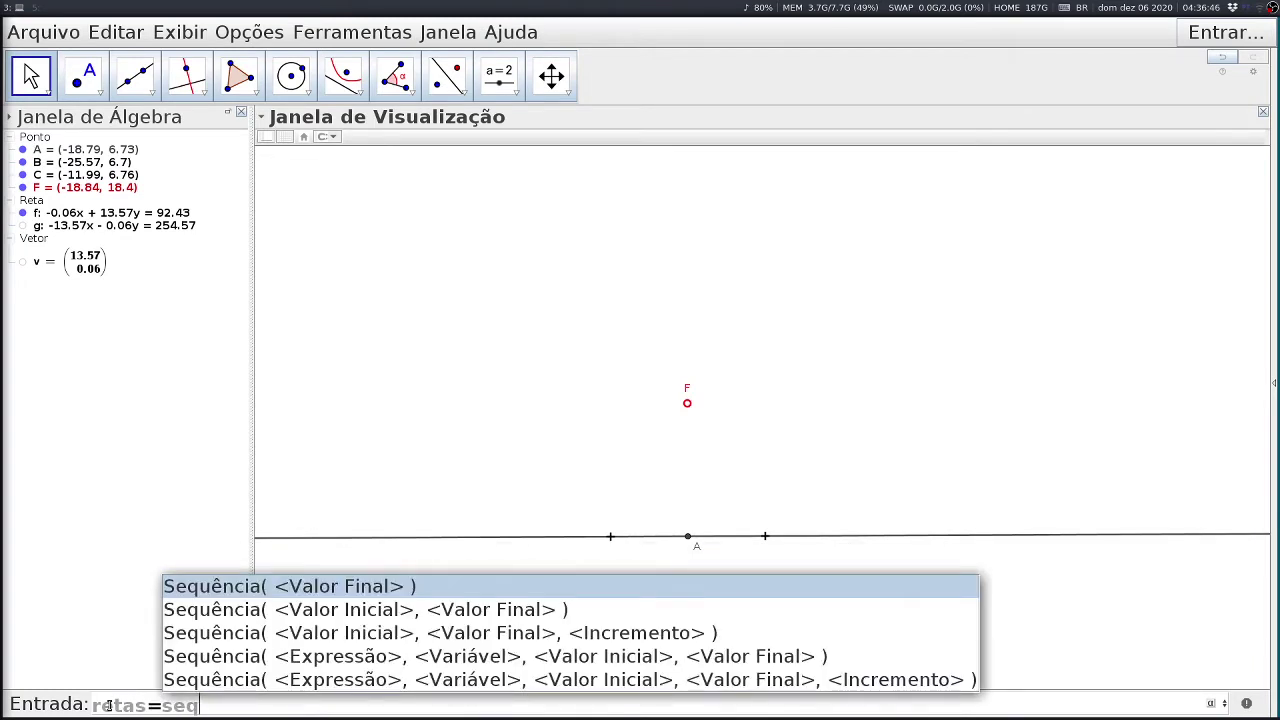
pyautogui.press('Down')
pyautogui.press('Down')
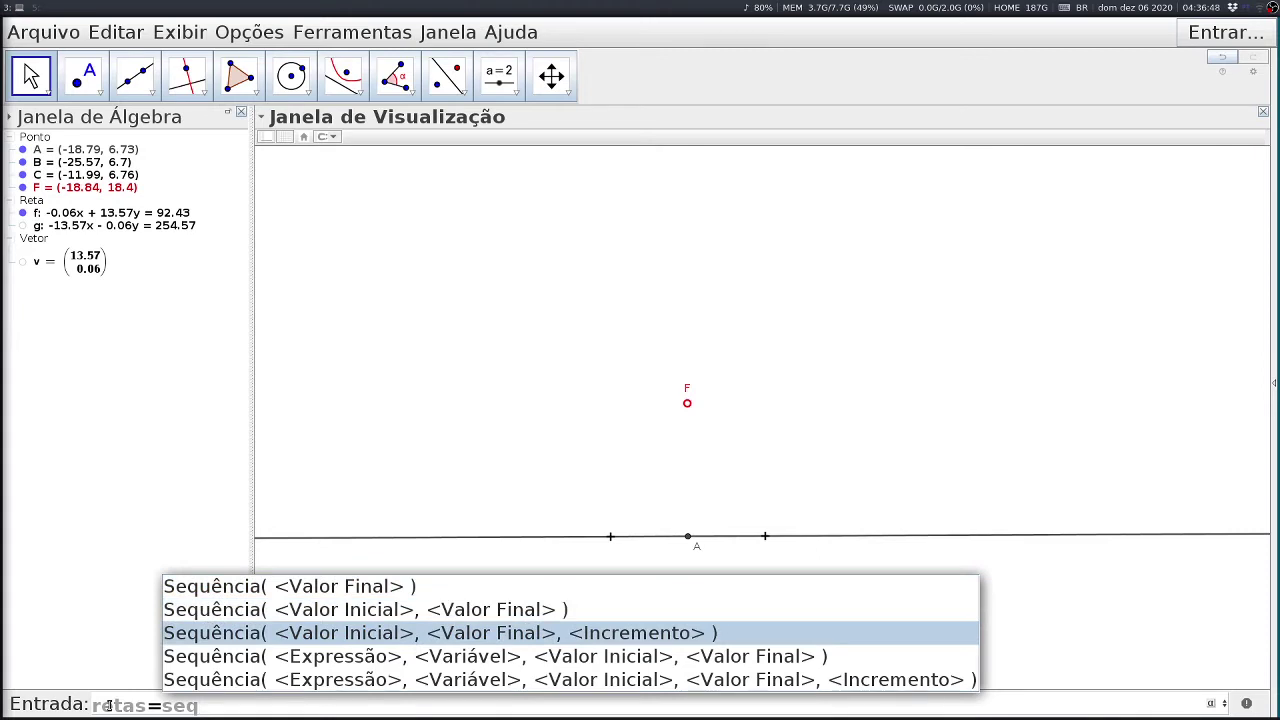
pyautogui.press('Down')
pyautogui.press('Down')
pyautogui.press('Up')
pyautogui.press('Down')
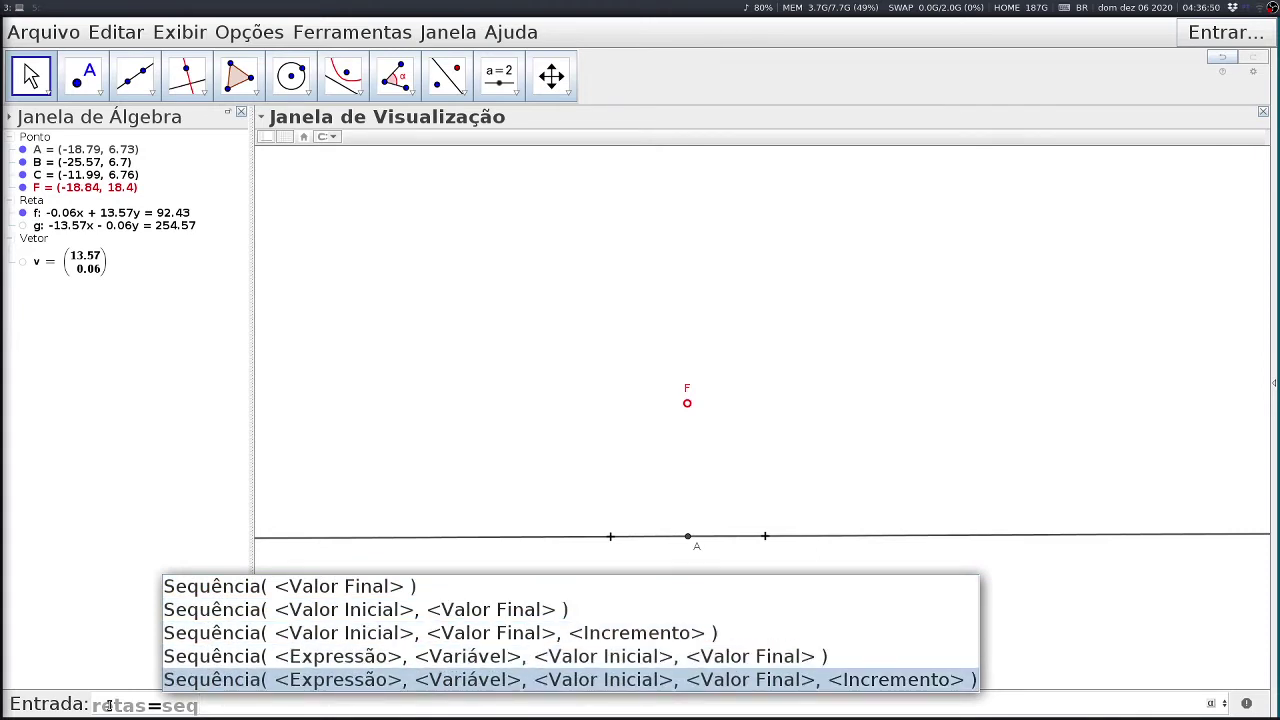
pyautogui.press('Up')
pyautogui.press('Down')
pyautogui.press('Up')
pyautogui.press('Down')
pyautogui.press('Up')
pyautogui.press('Down')
pyautogui.press('Return')
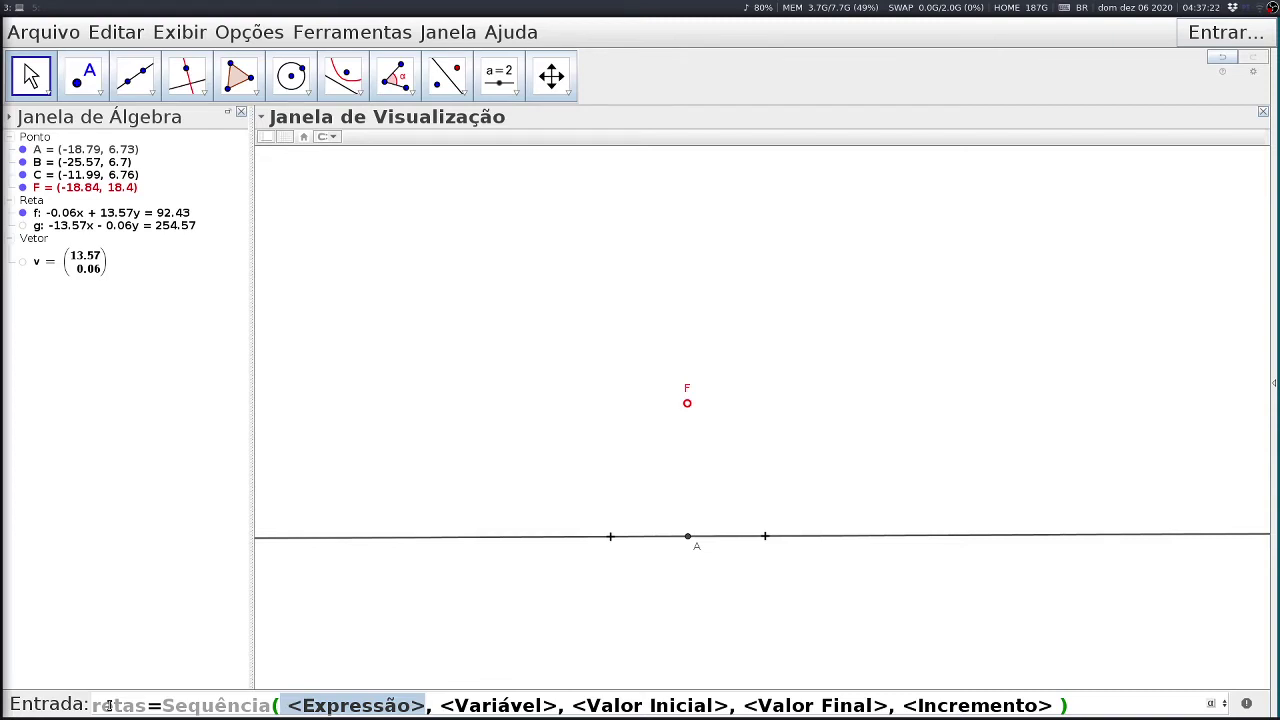
# Complete the retas sequence with expression A+t*v, variable t, start value -10, end value 10 and increment 1, and create it.
pyautogui.write('A+t')
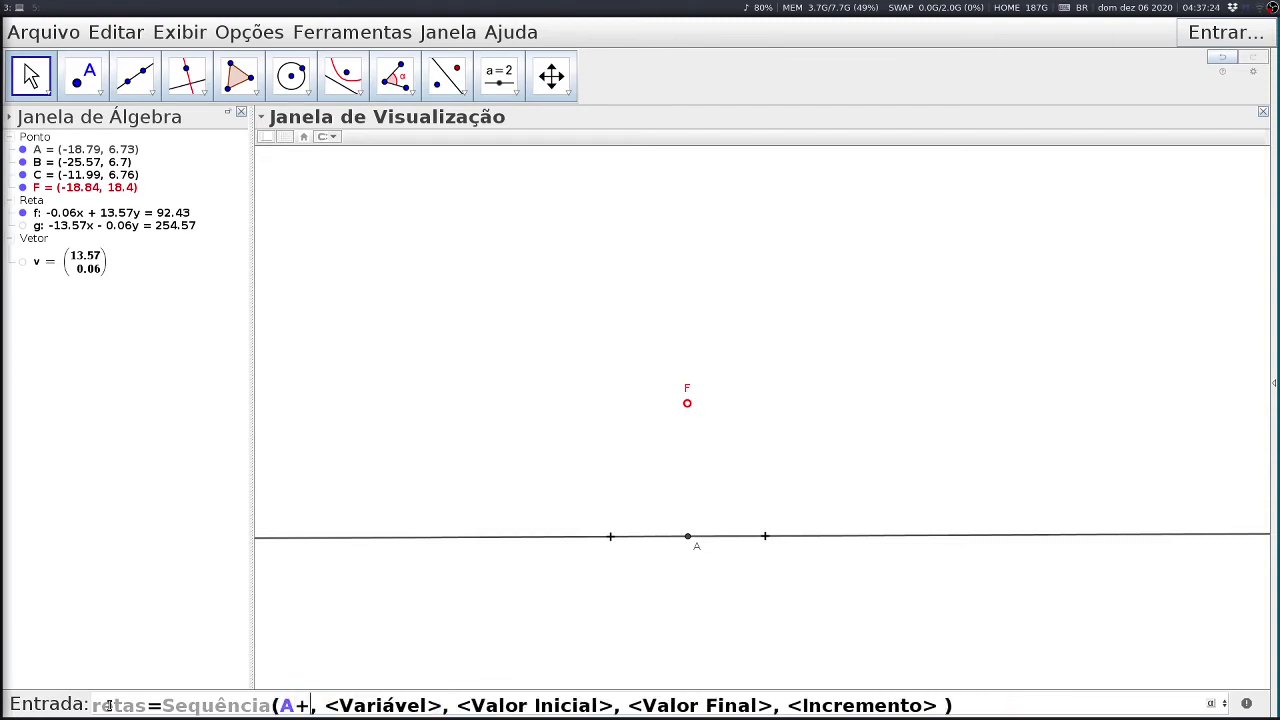
pyautogui.write('*')
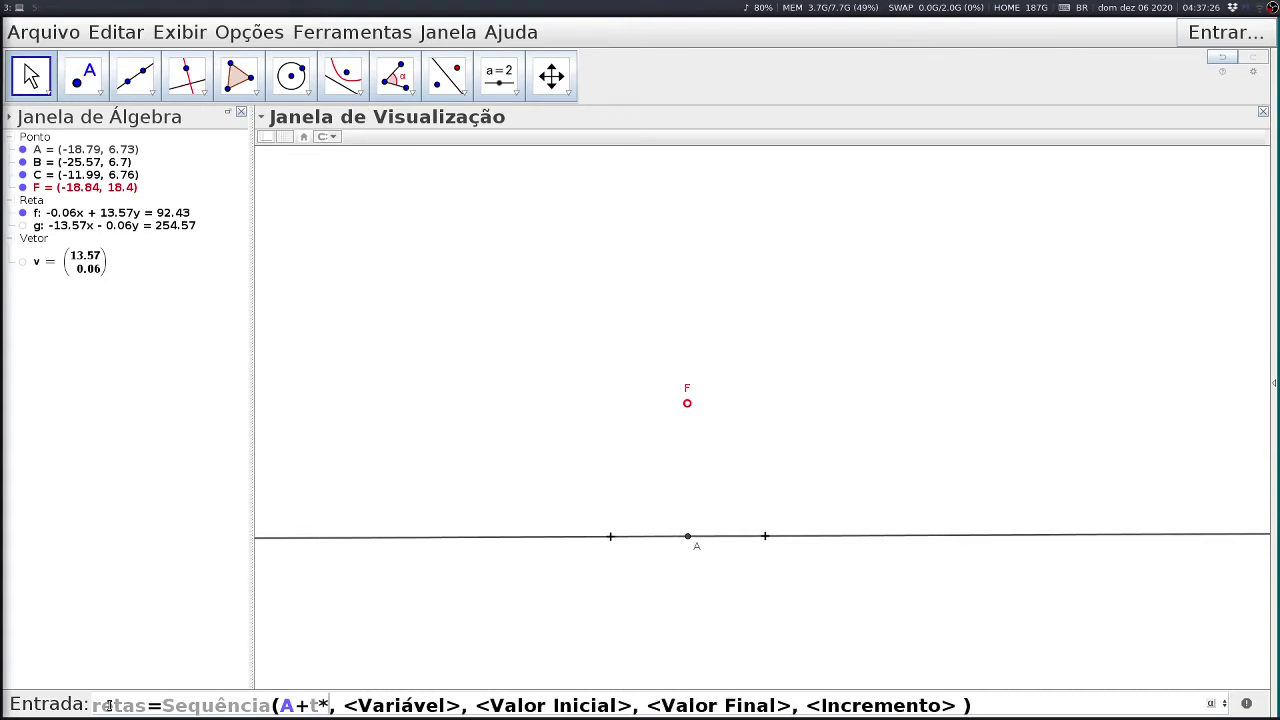
pyautogui.write('v')
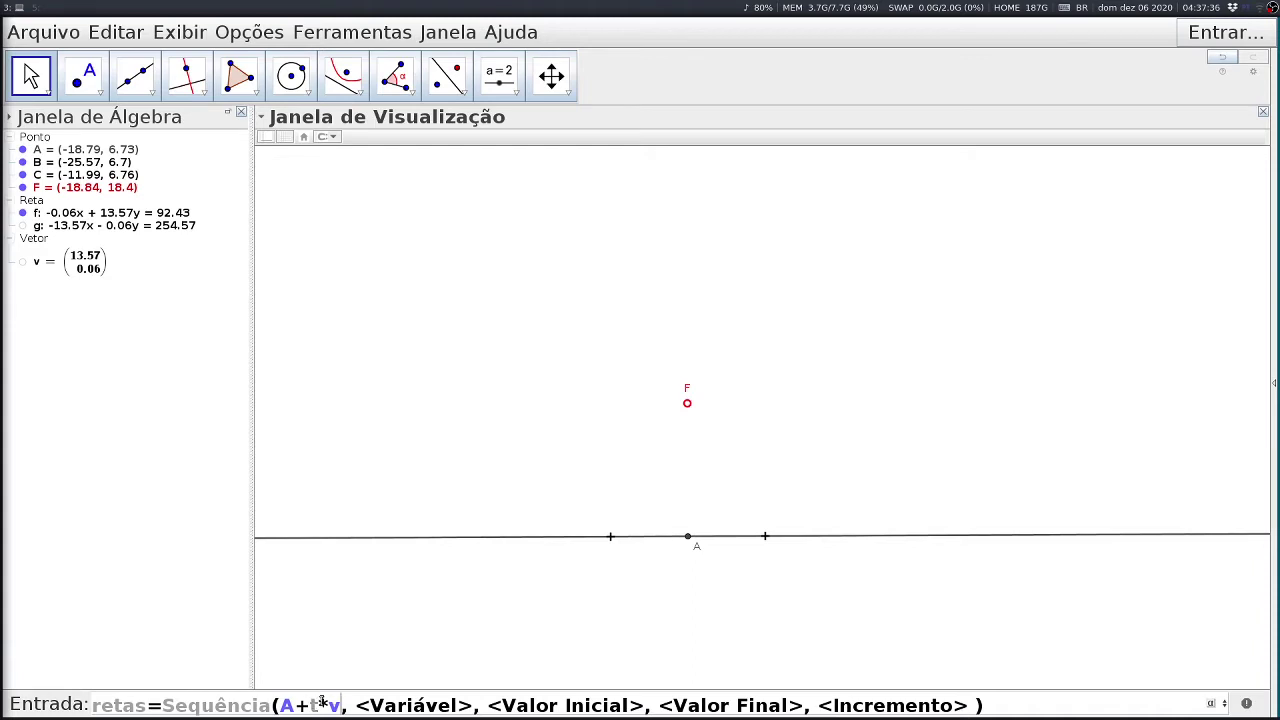
pyautogui.press('Tab')
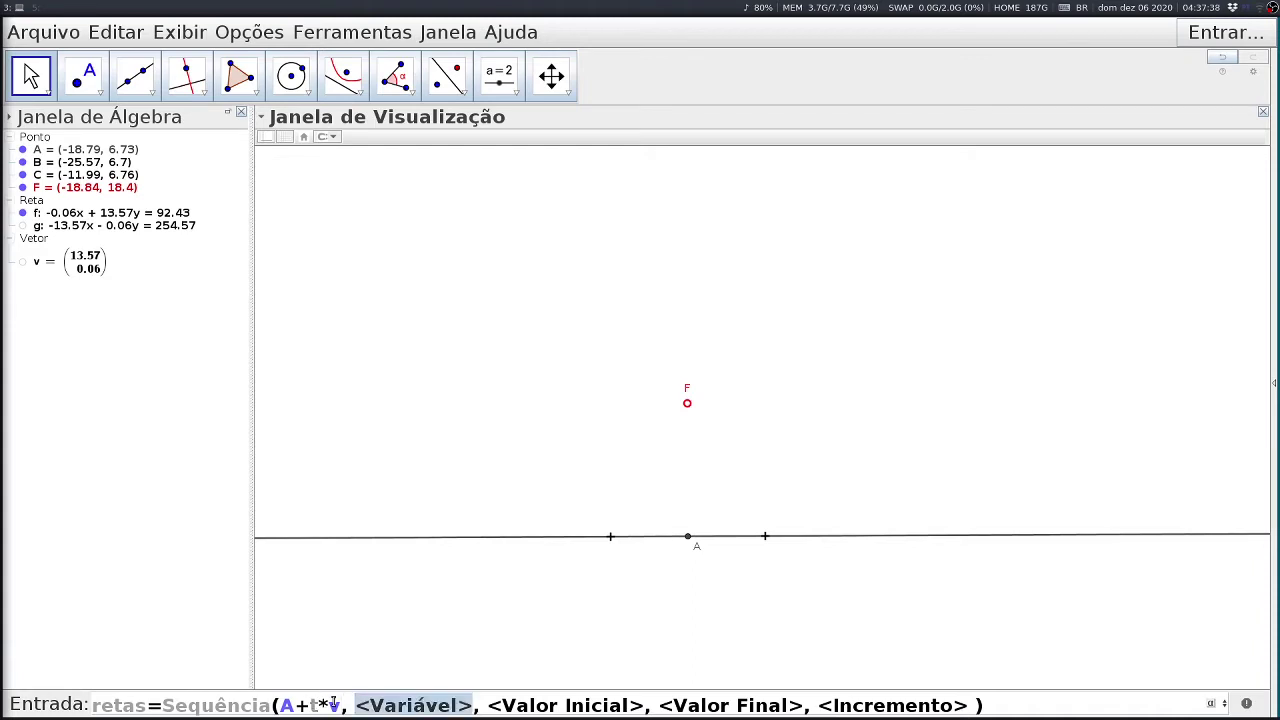
pyautogui.write('t')
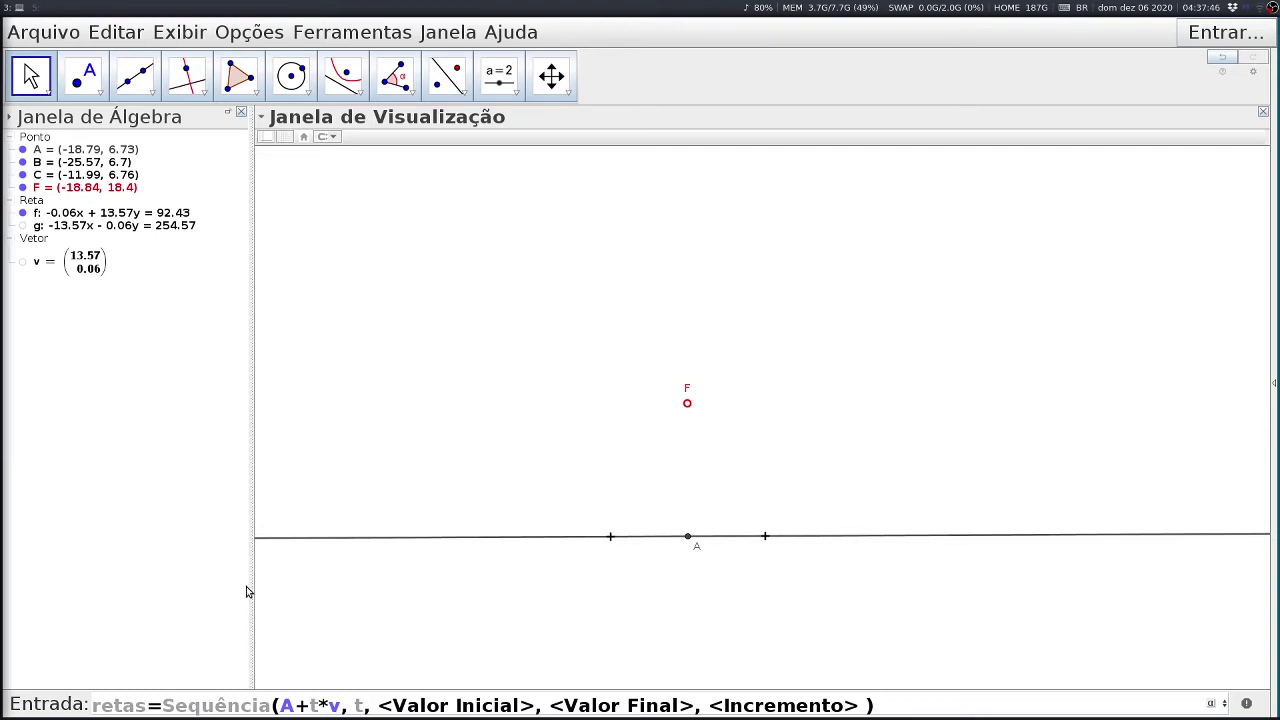
pyautogui.press('Tab')
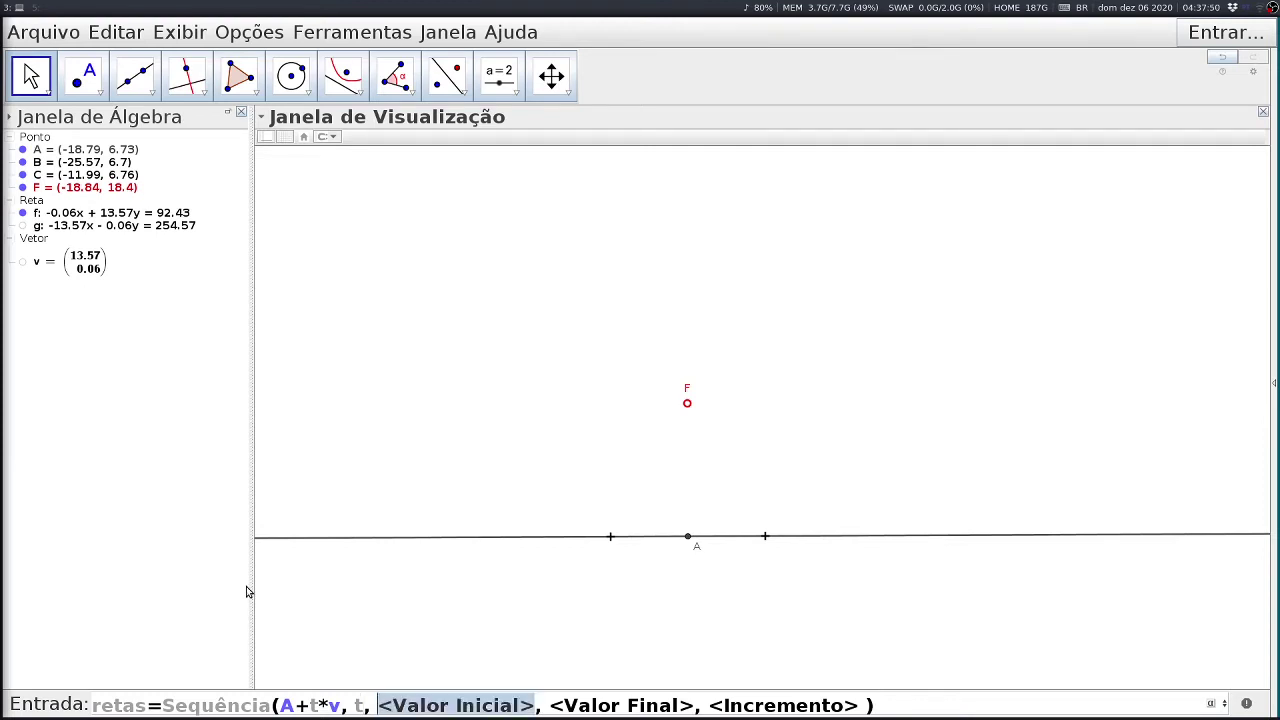
pyautogui.write('-10')
pyautogui.press('Tab')
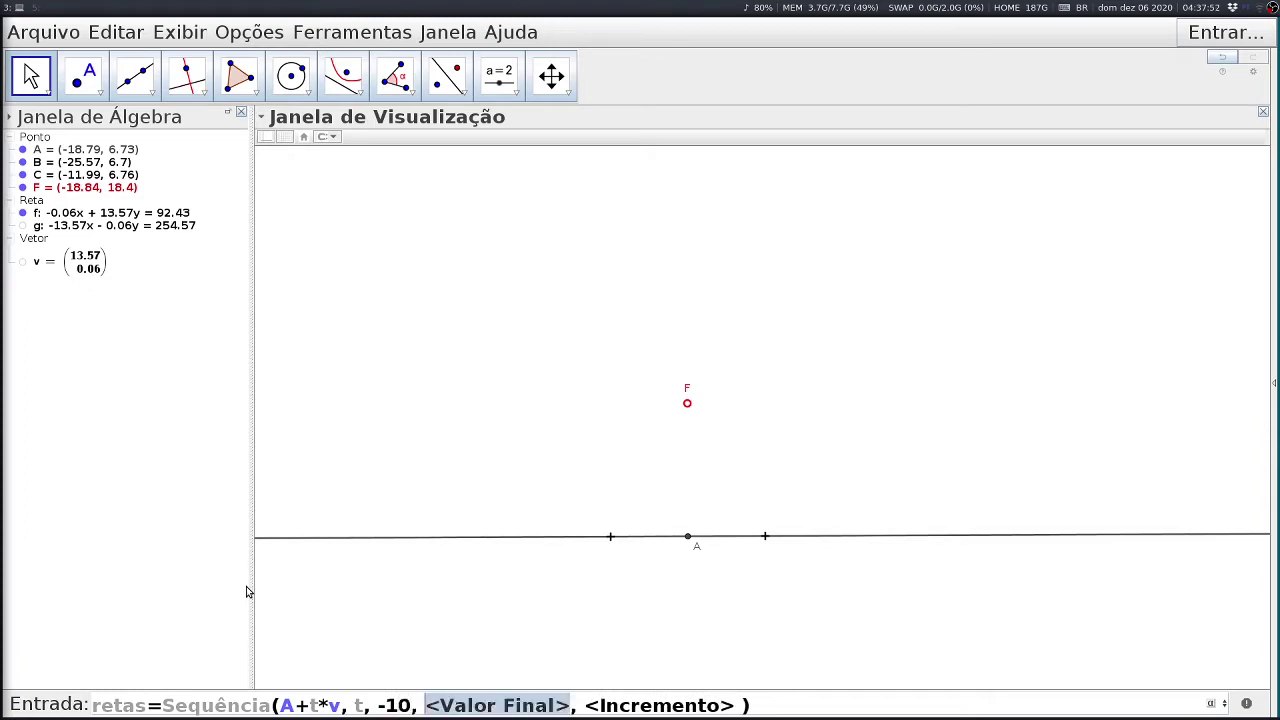
pyautogui.write('10')
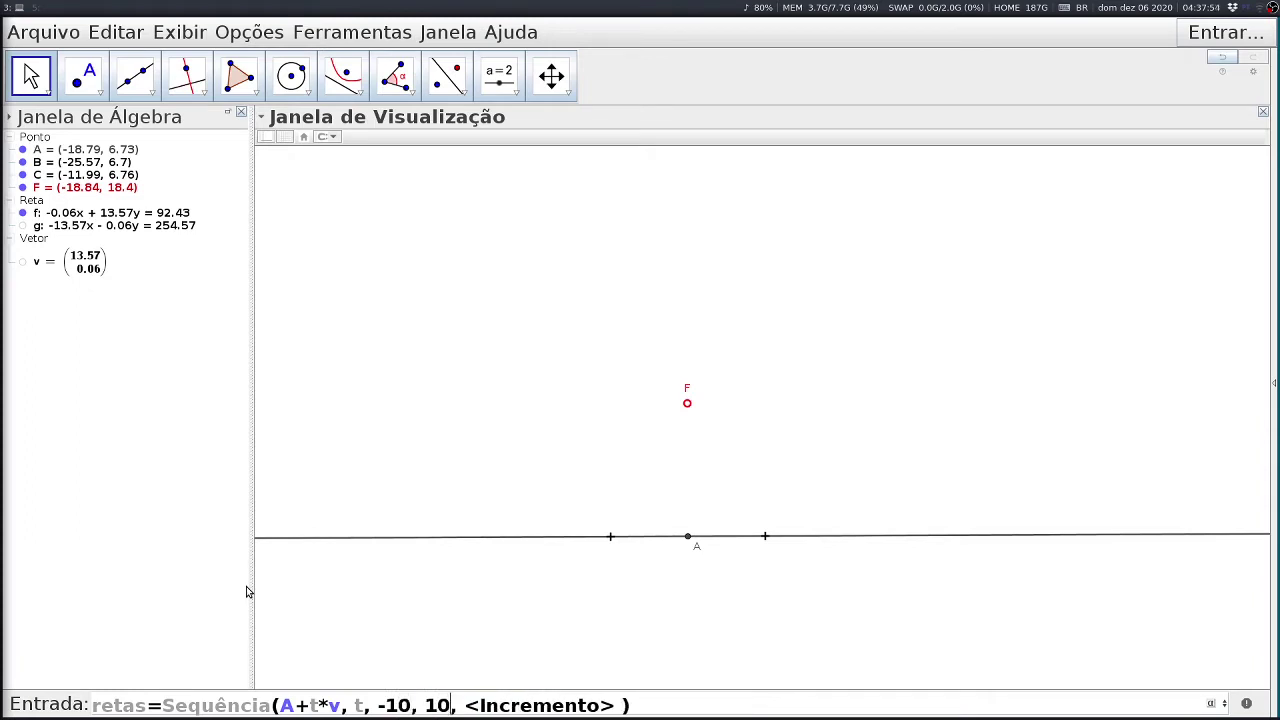
pyautogui.press('Tab')
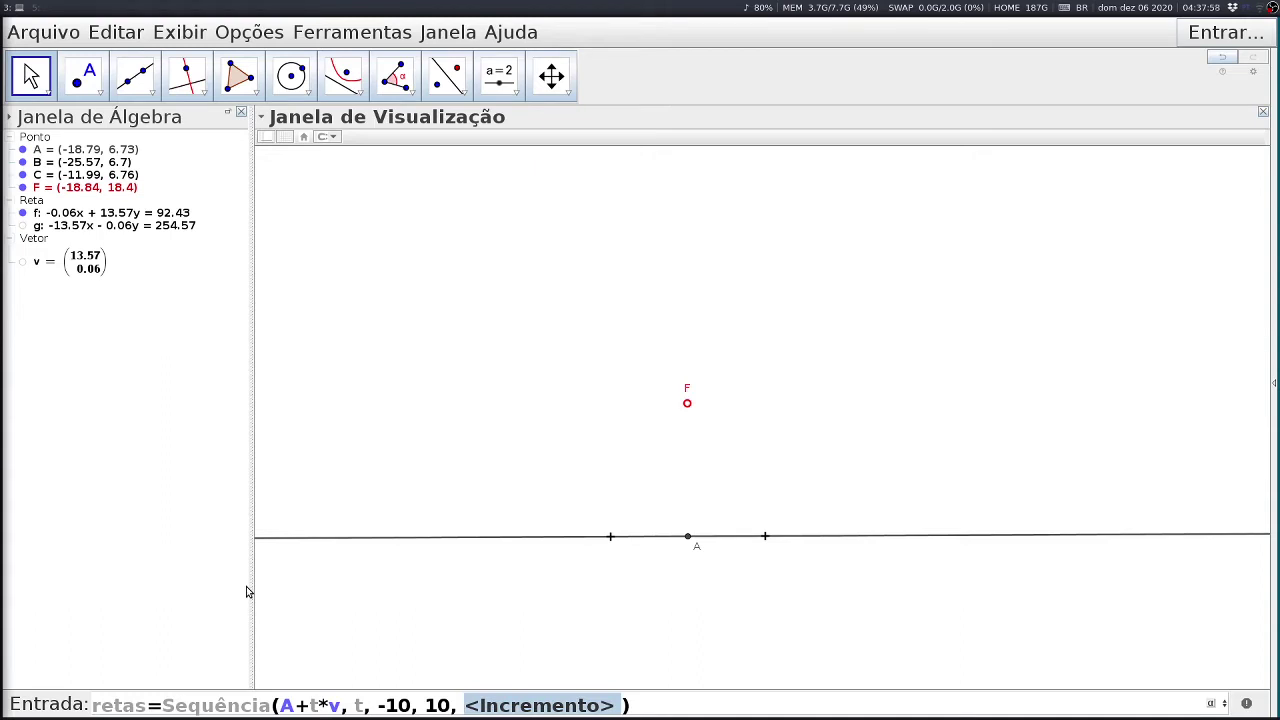
pyautogui.write('1')
pyautogui.press('Return')
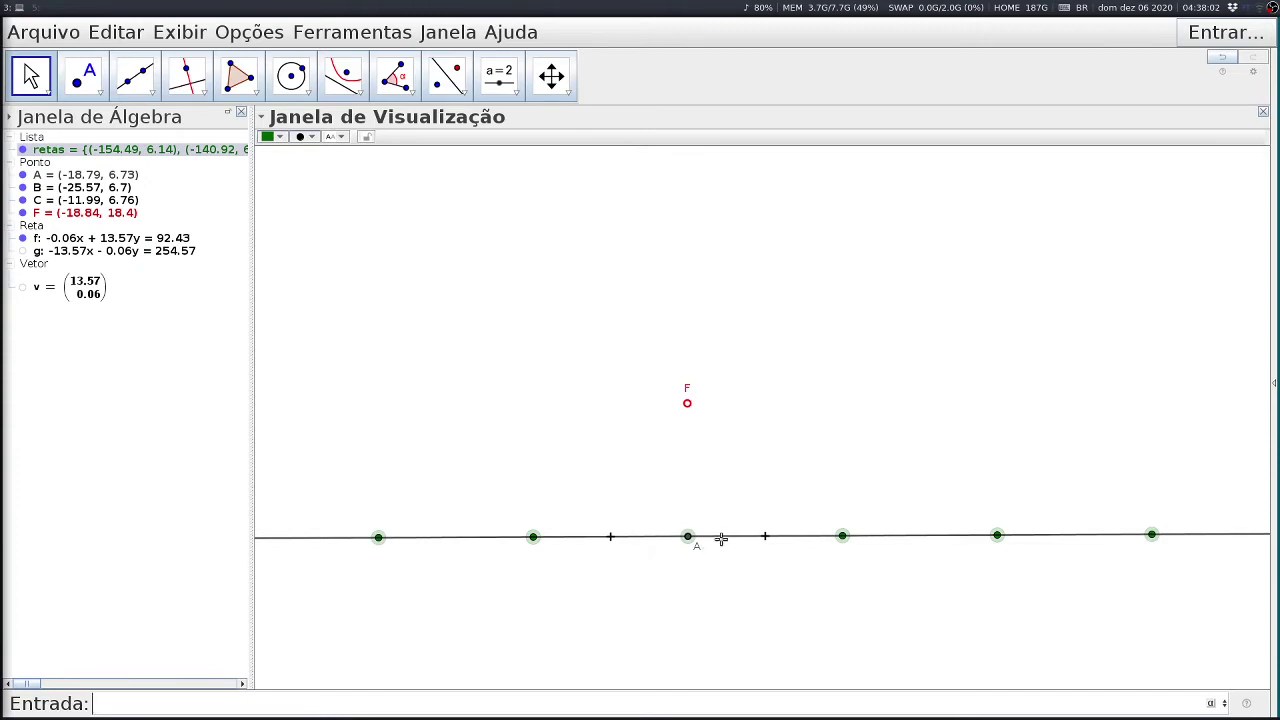
# Hide point A, the foot of the perpendicular on the directrix.
pyautogui.scroll(-3, 721, 540)
pyautogui.scroll(-4, 721, 540)
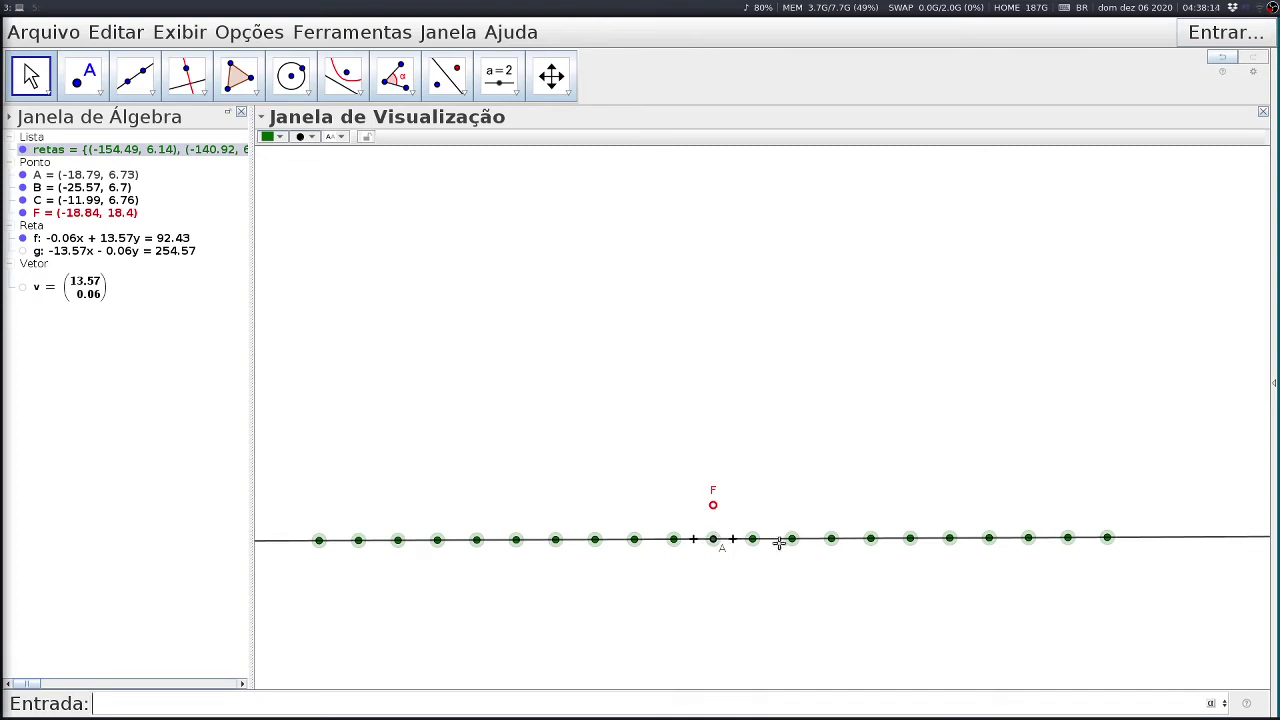
pyautogui.click(22, 175)
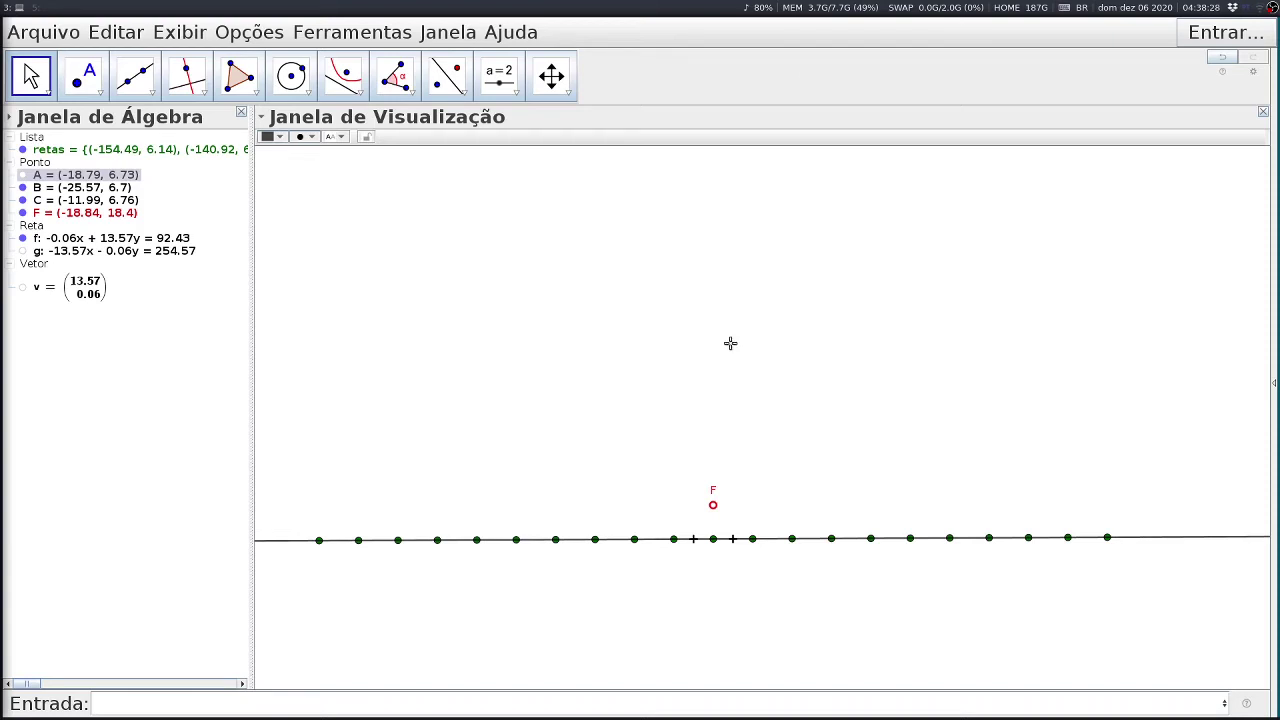
# Recall the retas sequence definition and insert an opening mediatriz( call before its point expression A+t*v.
pyautogui.scroll(5, 743, 449)
pyautogui.moveTo(730, 567); pyautogui.dragTo(740, 511)
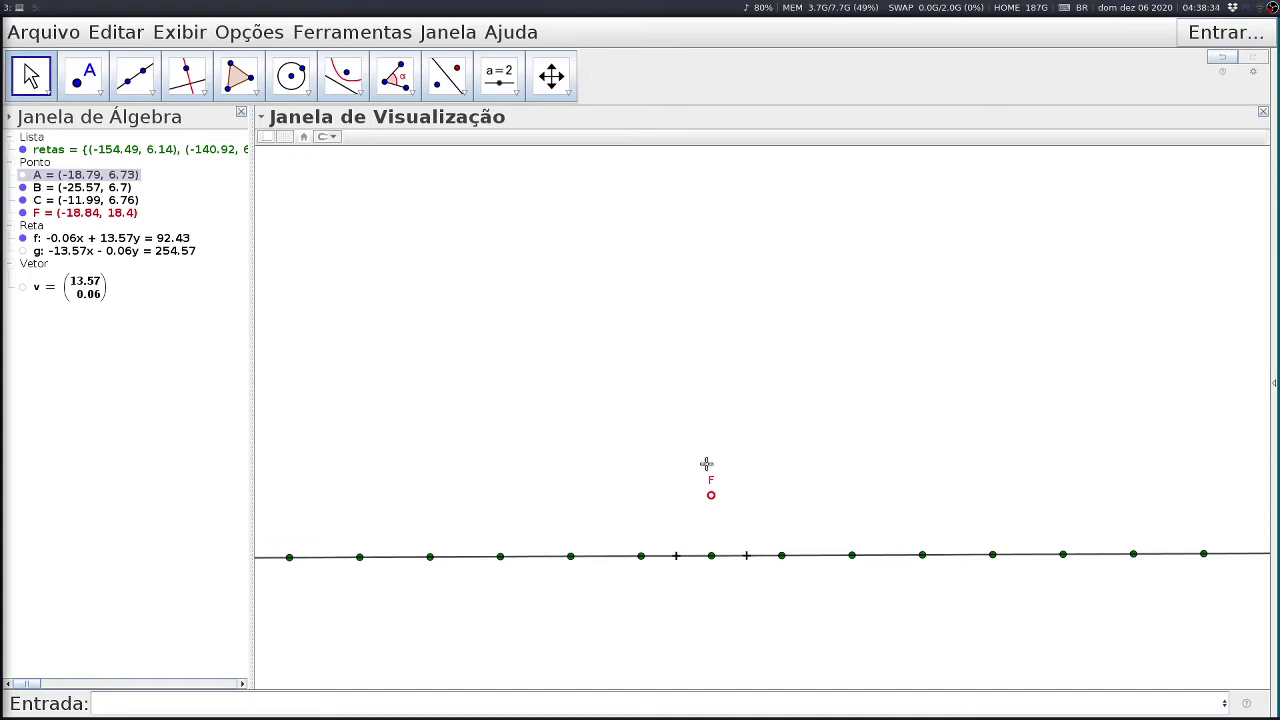
pyautogui.click(304, 709)
pyautogui.press('Up')
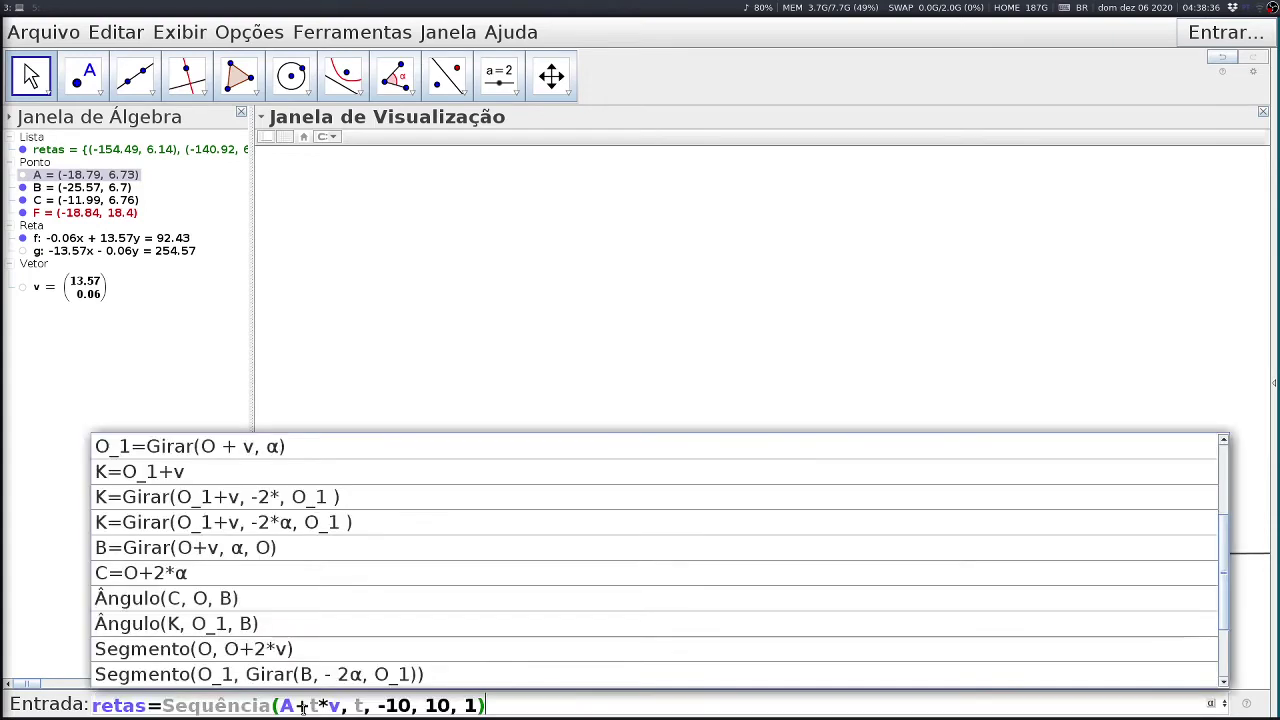
pyautogui.press('Left')
pyautogui.press('Left')
pyautogui.press('Left')
pyautogui.press('Left')
pyautogui.press('Left')
pyautogui.press('Left')
pyautogui.press('Left')
pyautogui.press('Left')
pyautogui.press('Left')
pyautogui.press('Left')
pyautogui.press('Left')
pyautogui.press('Left')
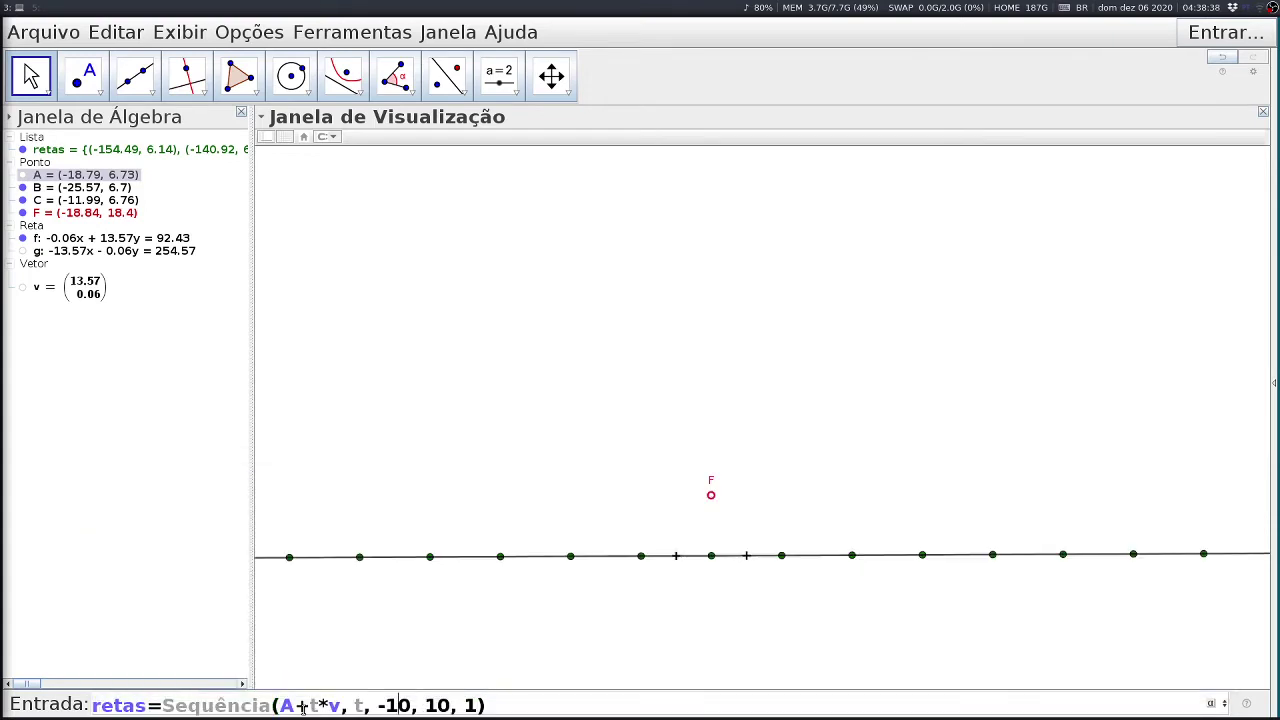
pyautogui.press('Left')
pyautogui.press('Left')
pyautogui.press('Left')
pyautogui.press('Left')
pyautogui.press('Left')
pyautogui.press('Left')
pyautogui.press('Left')
pyautogui.press('Left')
pyautogui.press('Left')
pyautogui.press('Left')
pyautogui.press('Right')
pyautogui.write('med')
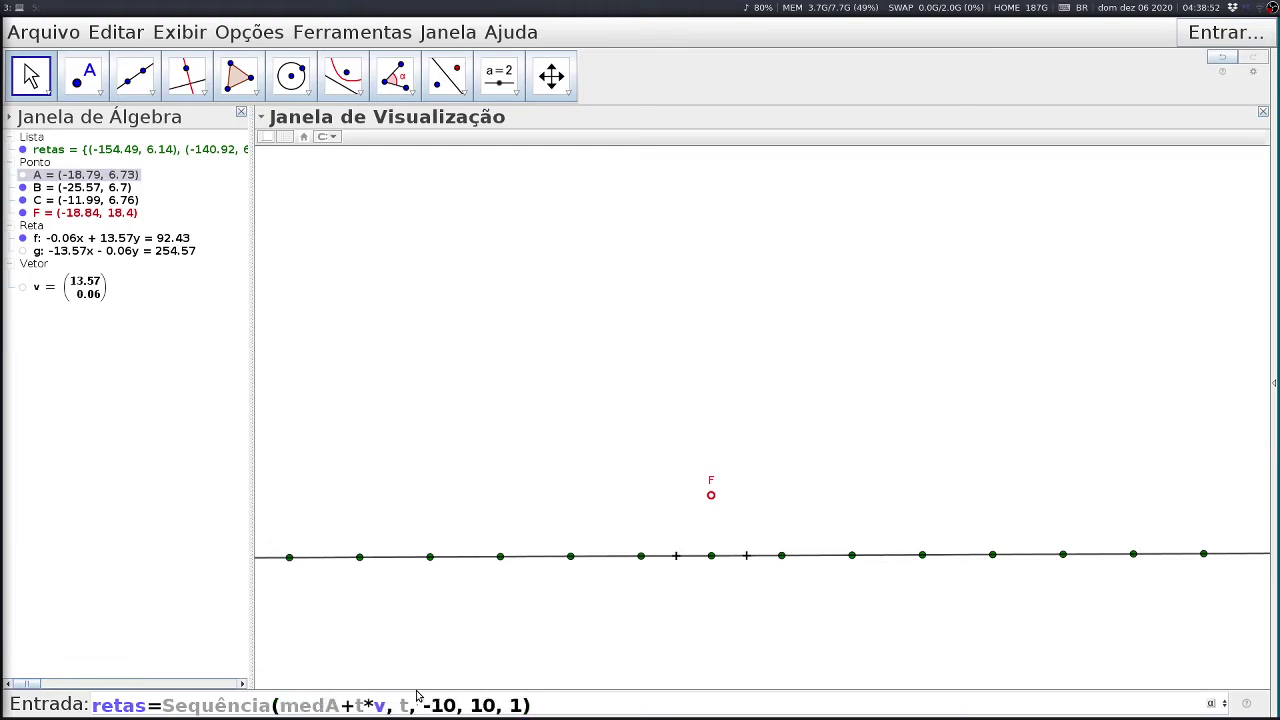
pyautogui.write('iat')
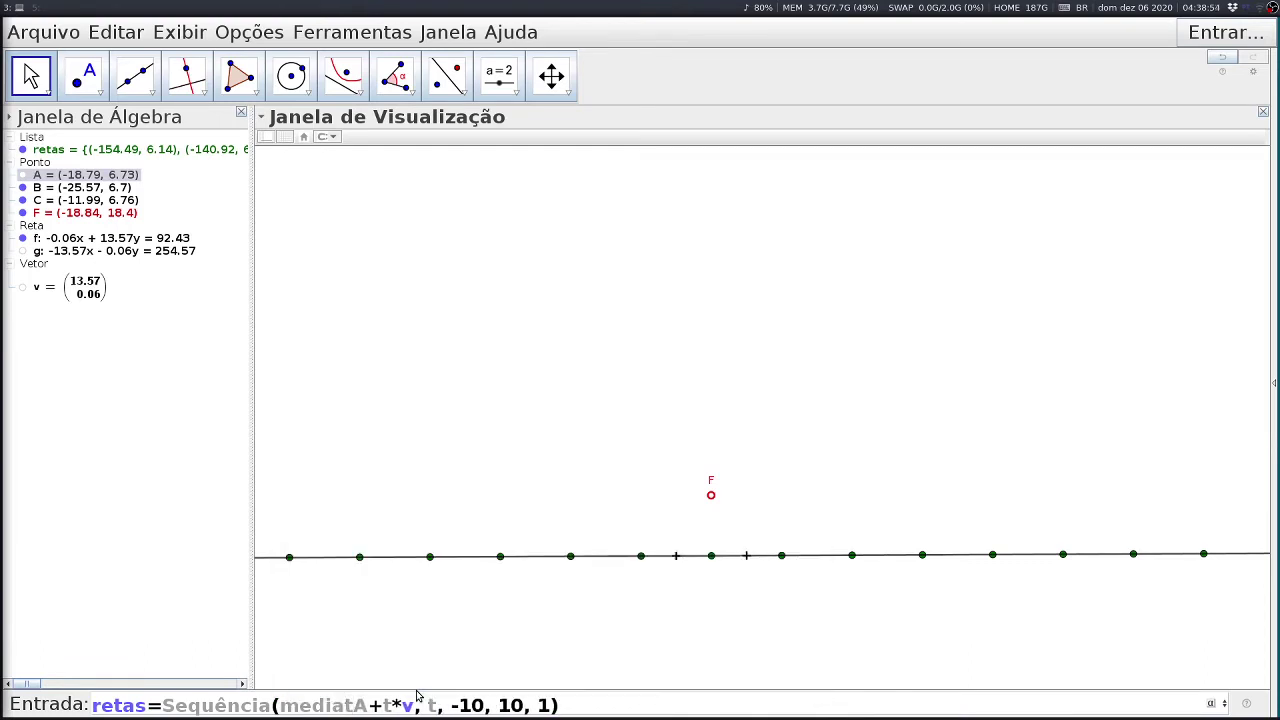
pyautogui.write('riz')
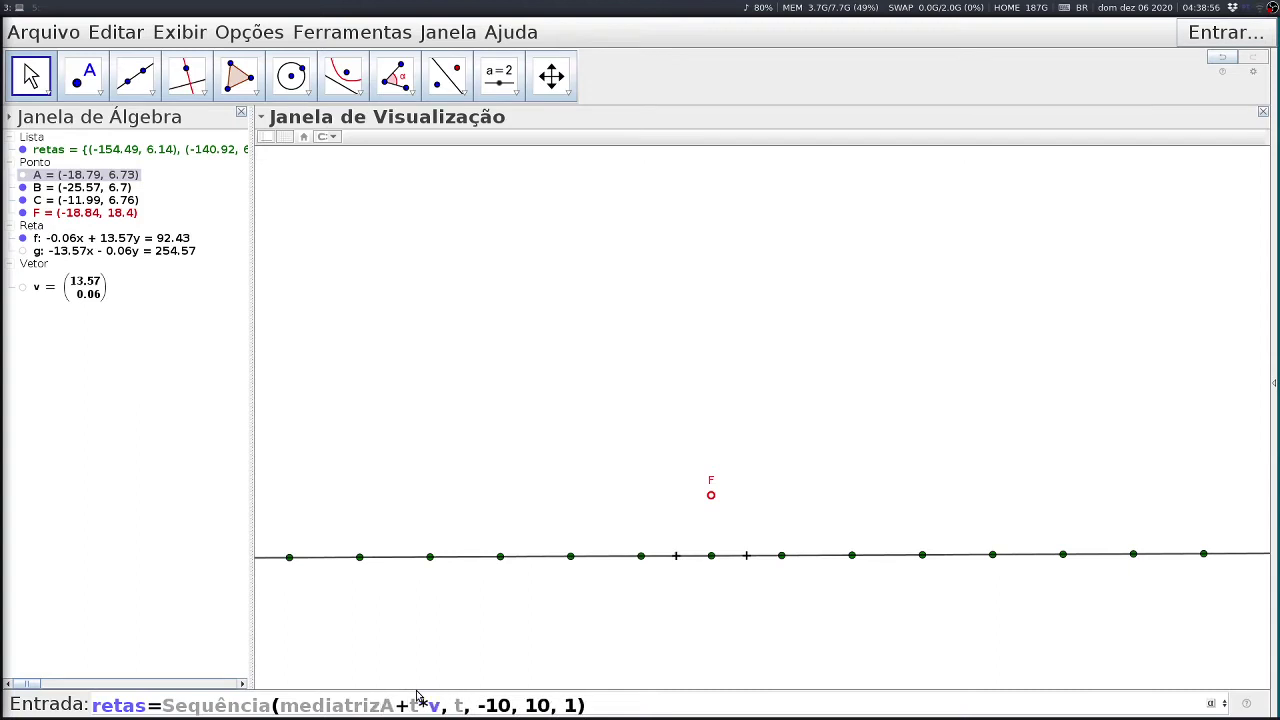
pyautogui.write('(')
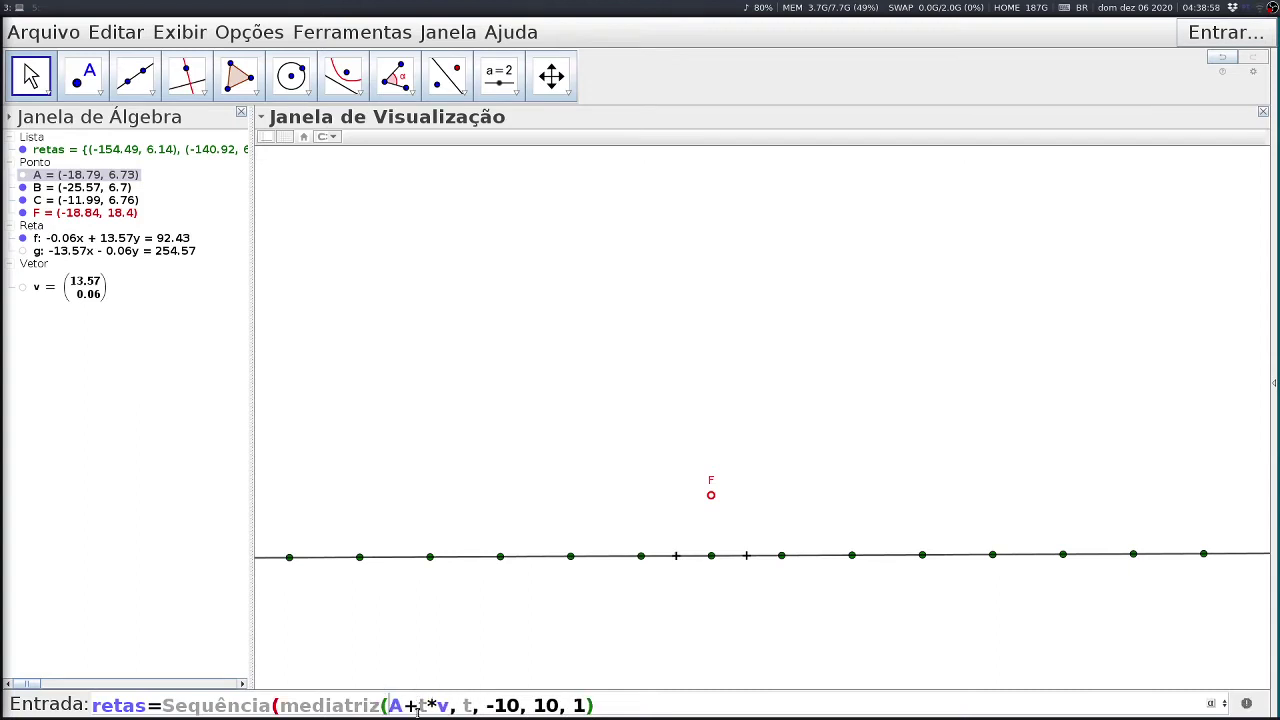
# Complete the expression as mediatriz(A+t*v,F) and redefine the retas list as these perpendicular bisectors.
pyautogui.click(451, 706)
pyautogui.write(',F')
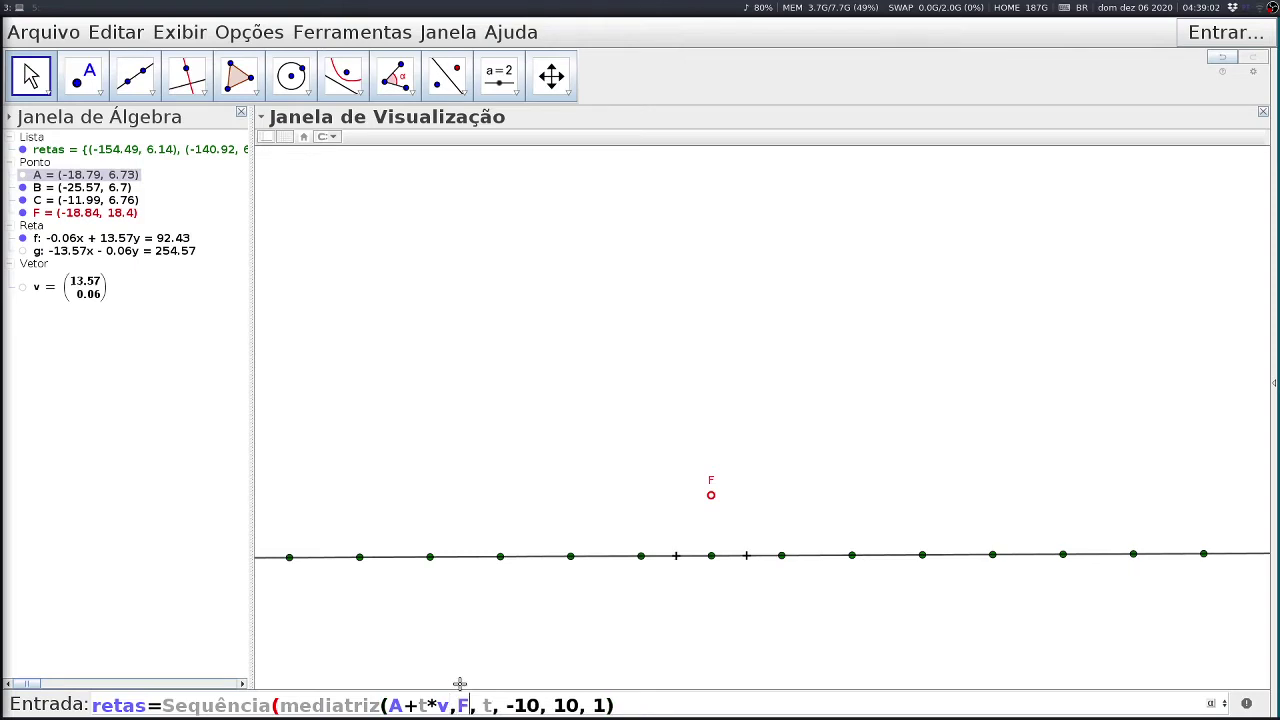
pyautogui.write(')')
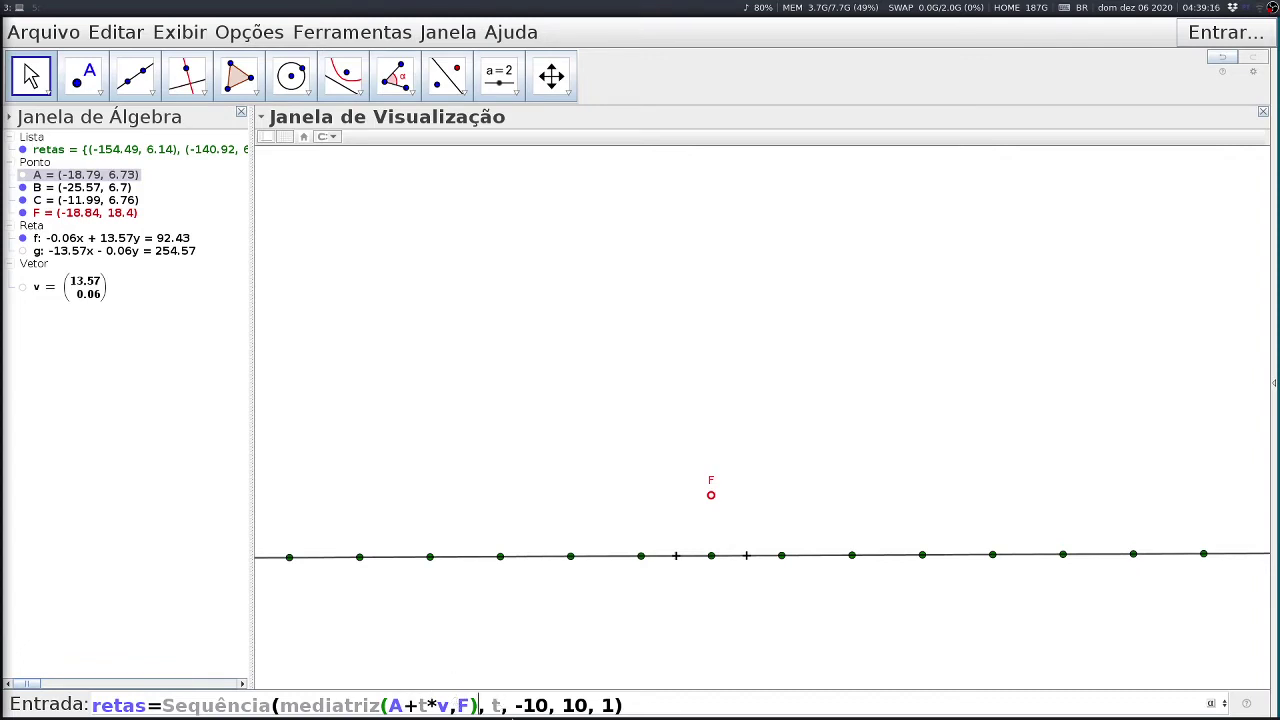
pyautogui.click(640, 703)
pyautogui.press('Return')
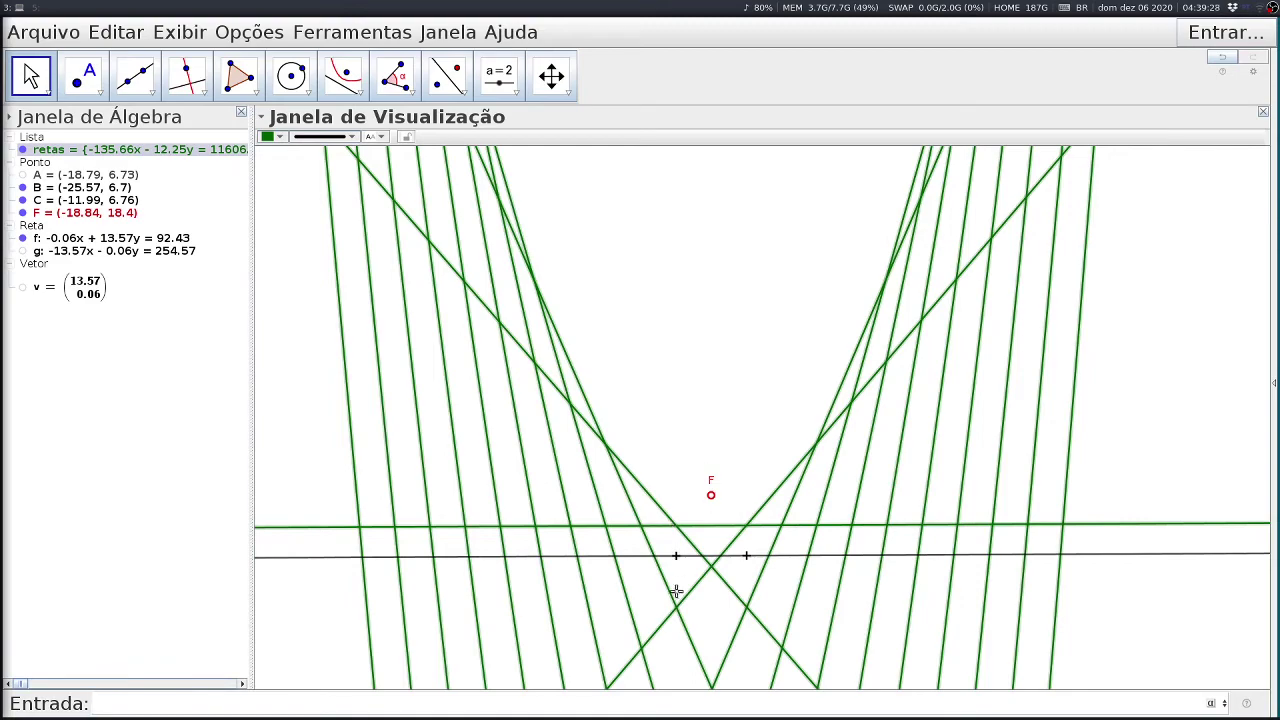
# Redefine the retas sequence of perpendicular bisectors with an increment of 0.1.
pyautogui.scroll(-8, 723, 510)
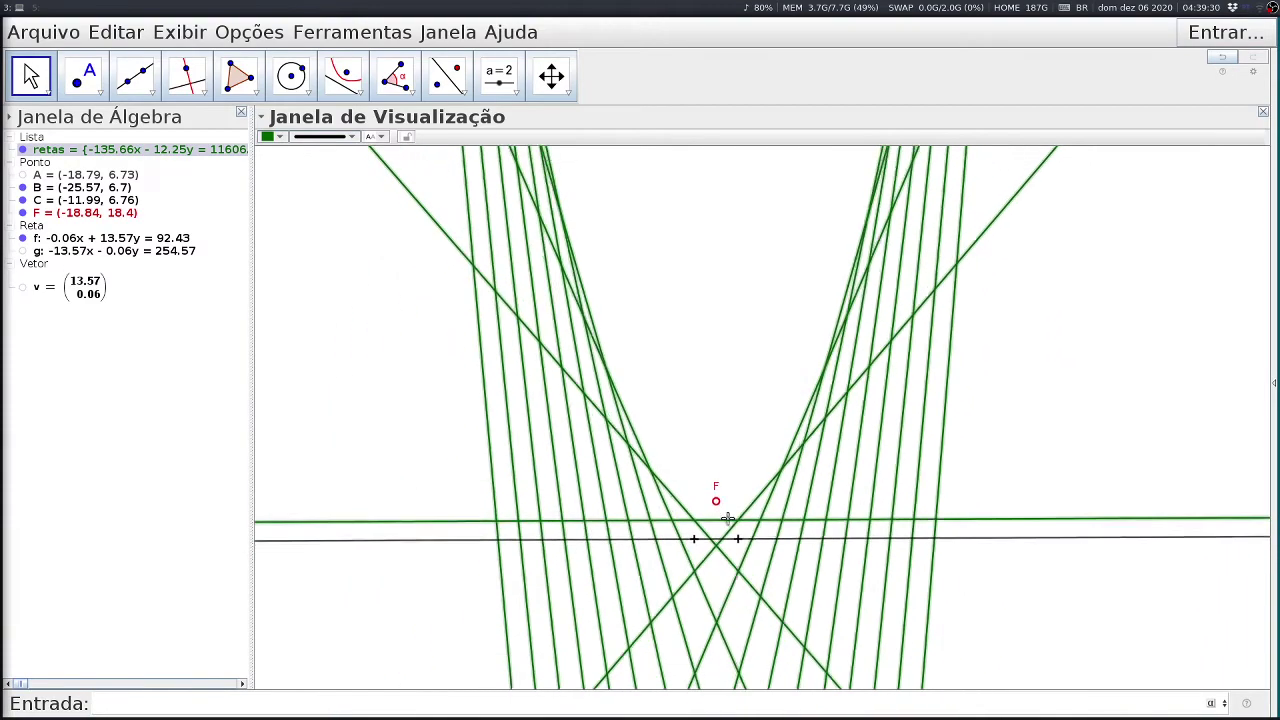
pyautogui.scroll(-6, 740, 527)
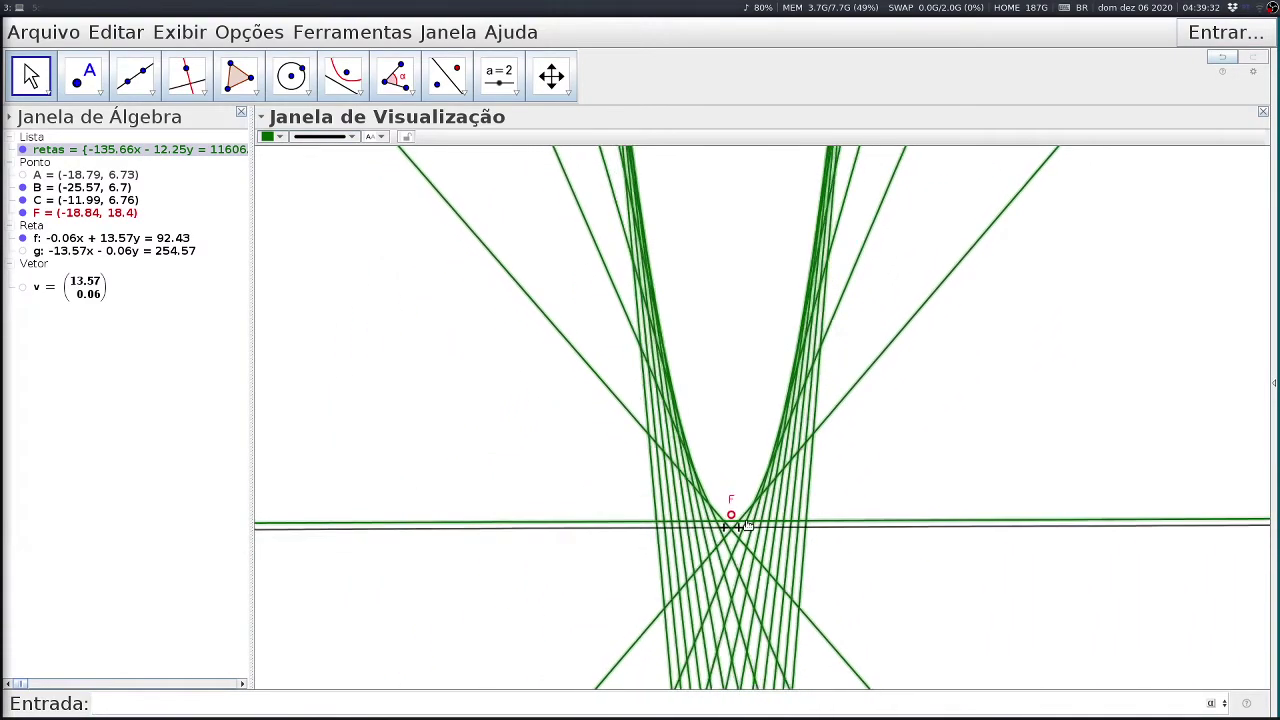
pyautogui.scroll(10, 748, 515)
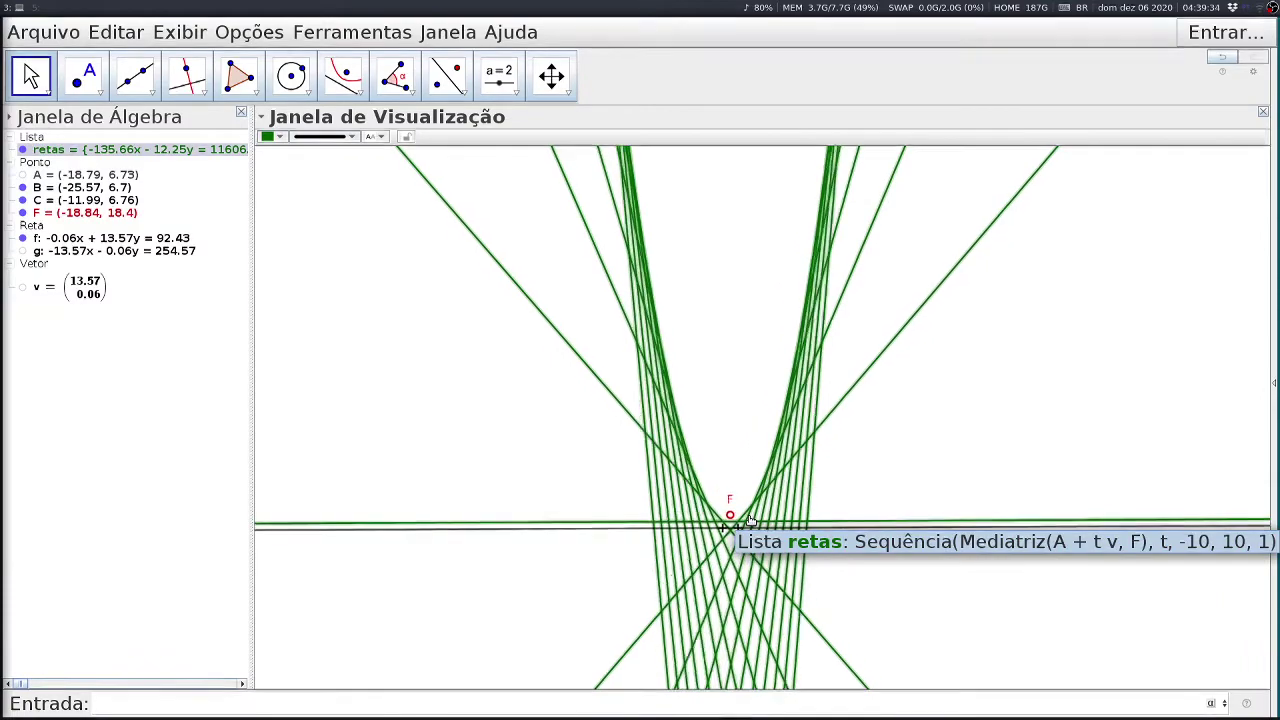
pyautogui.scroll(4, 725, 505)
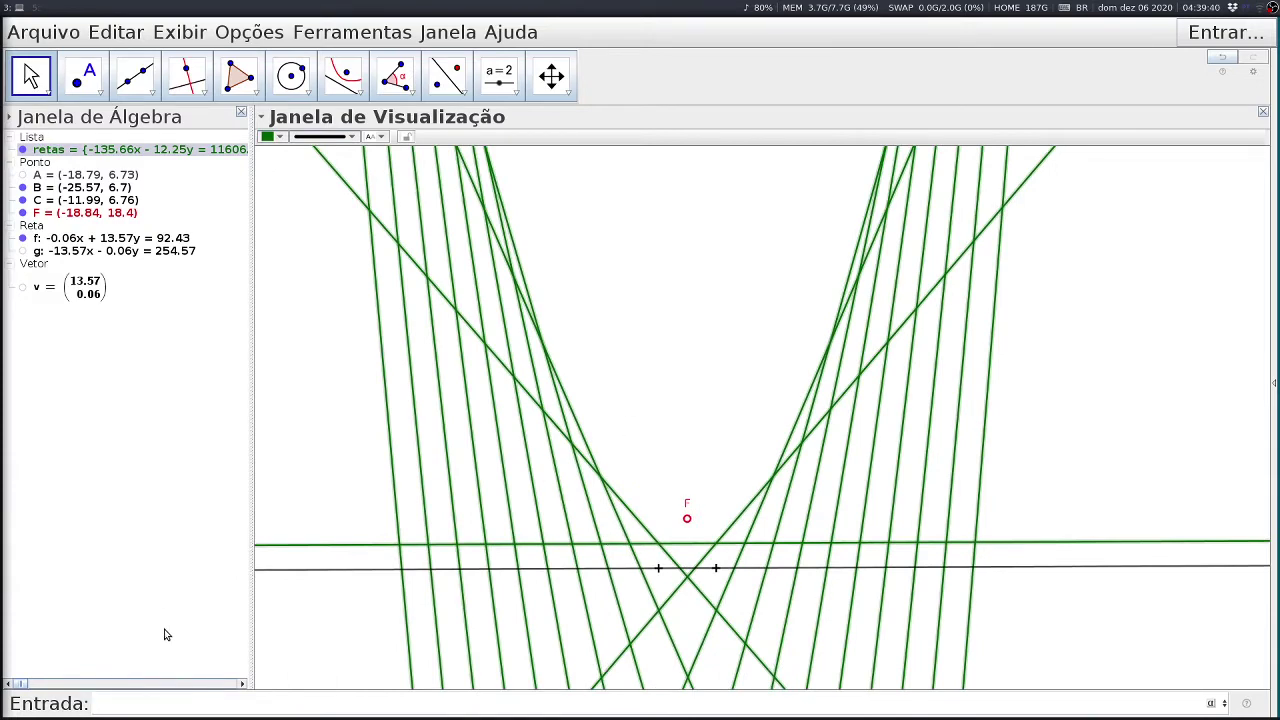
pyautogui.press('Up')
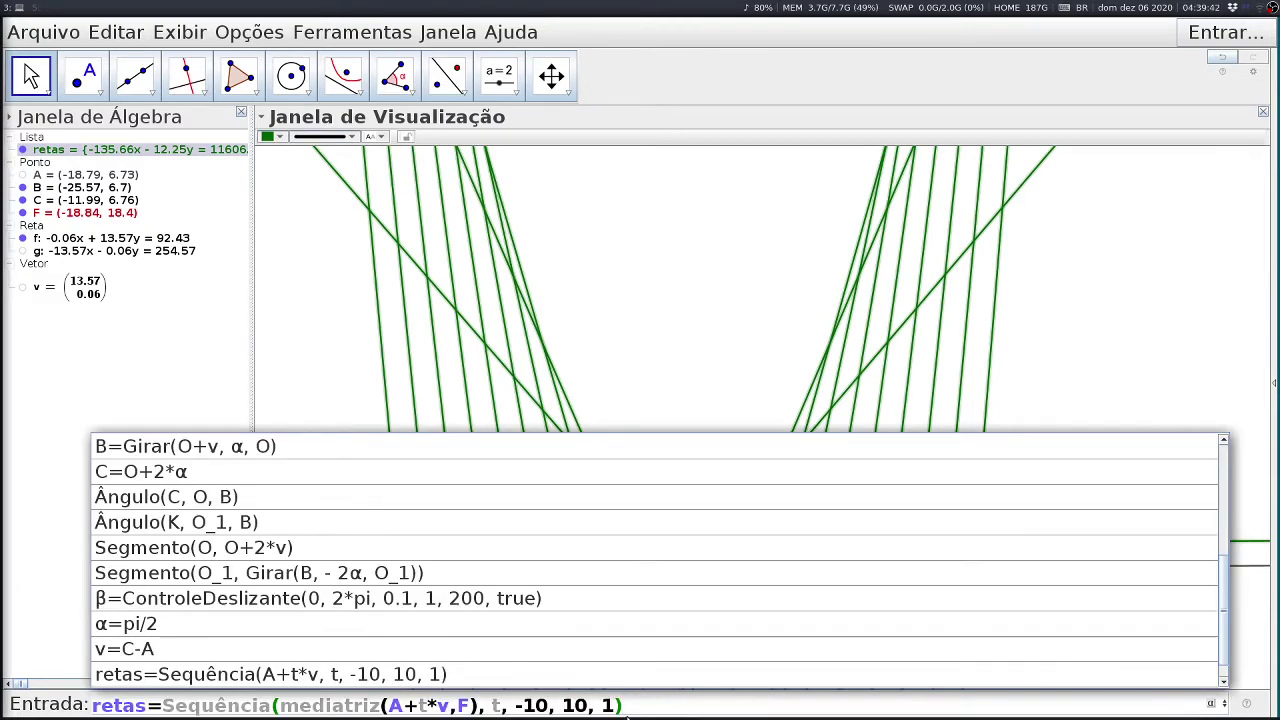
pyautogui.click(612, 702)
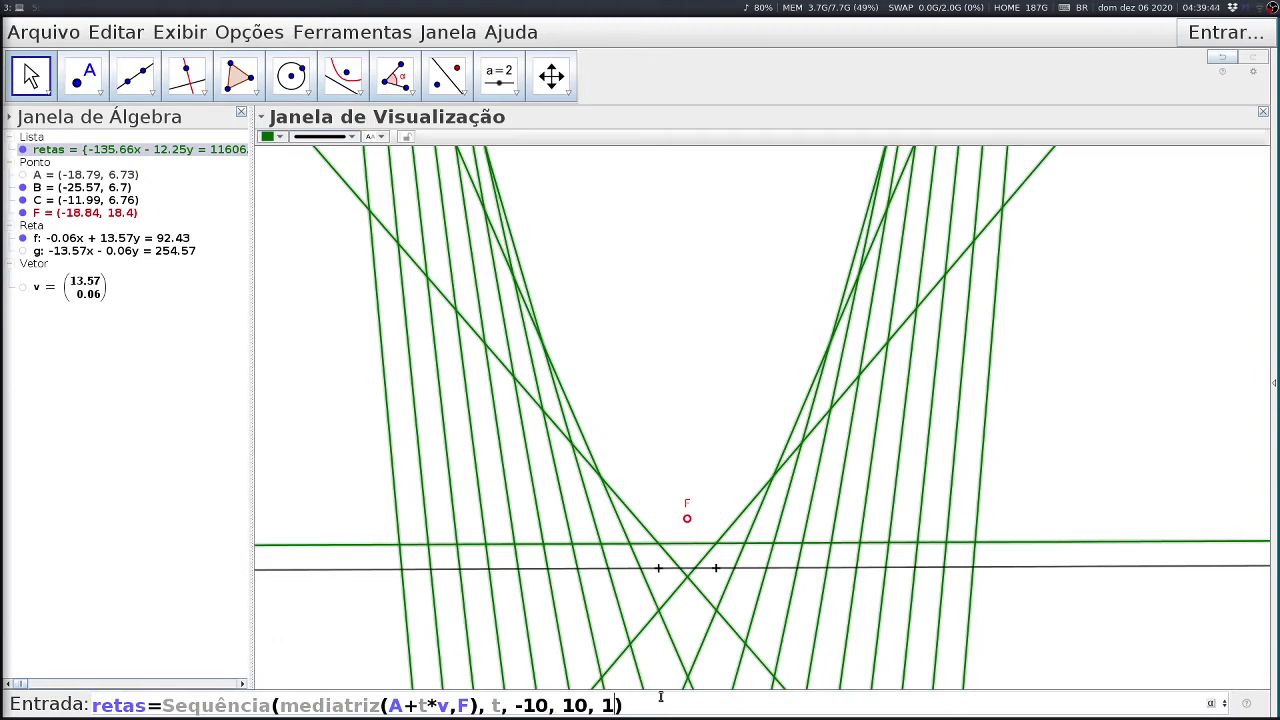
pyautogui.press('Left')
pyautogui.write('0.')
pyautogui.press('Return')
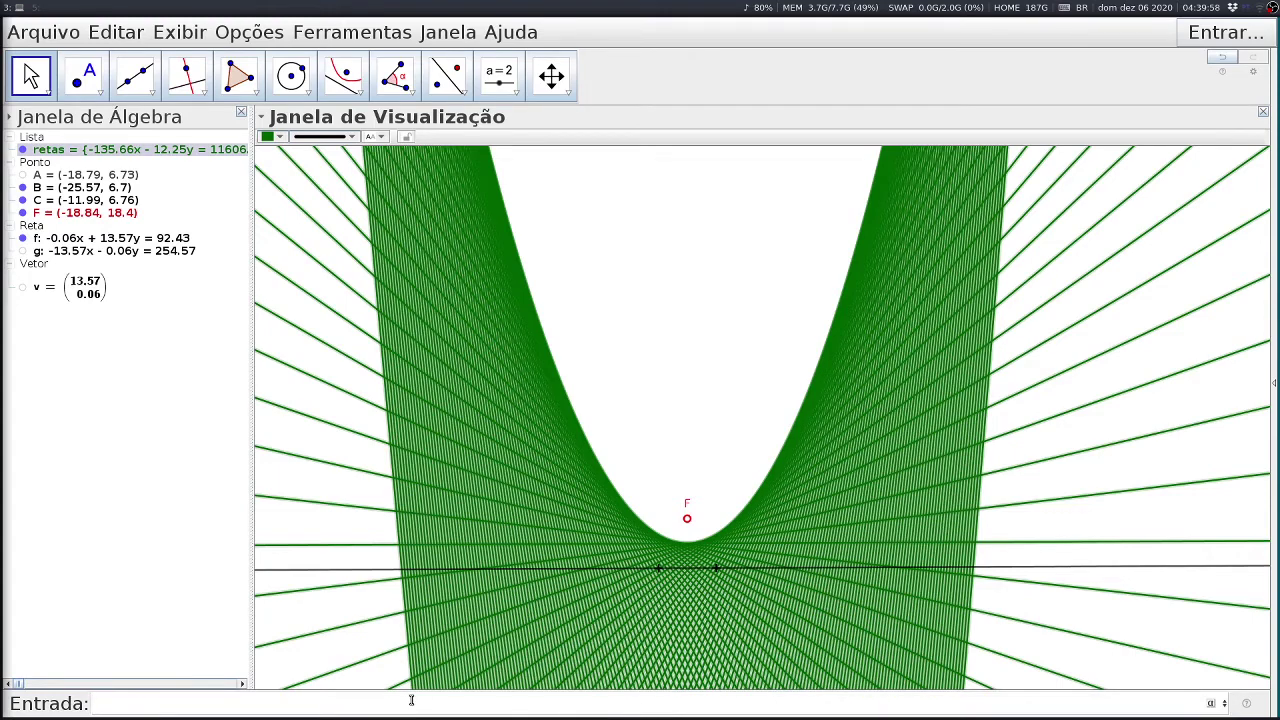
# Reduce the density of the retas lines by setting the sequence increment to 0.2.
pyautogui.press('Up')
pyautogui.press('Left')
pyautogui.press('BackSpace')
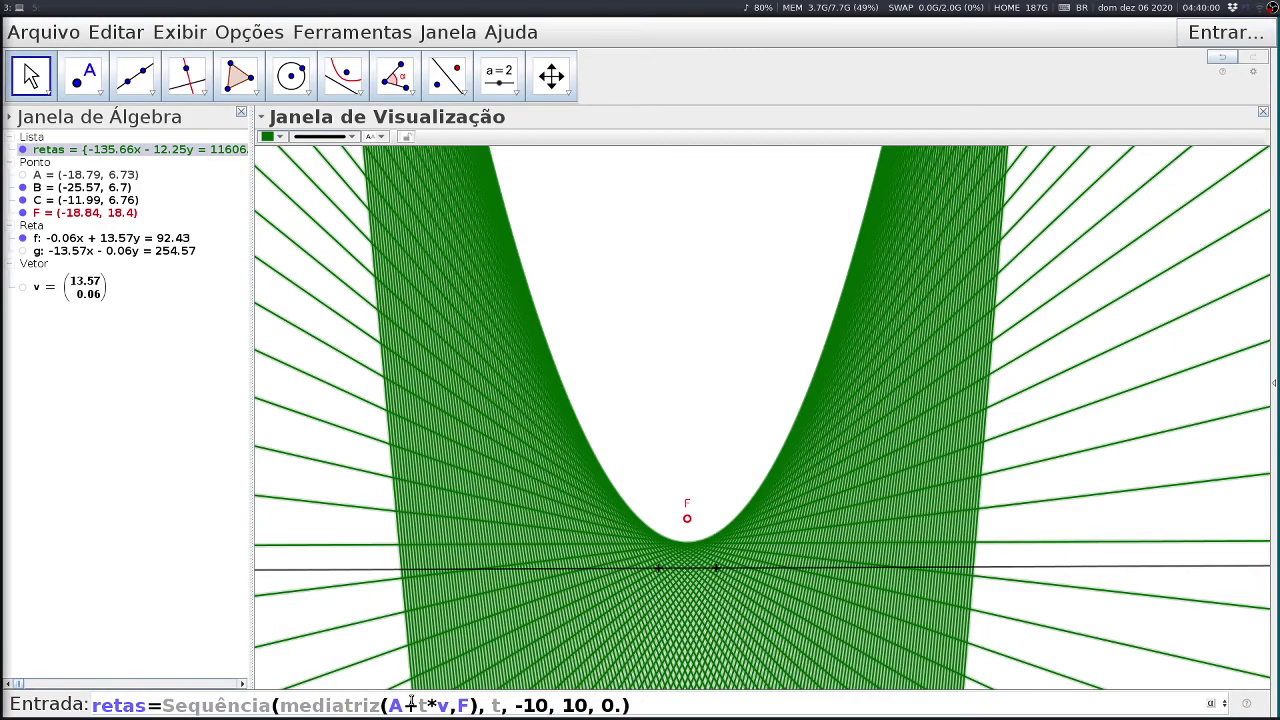
pyautogui.write('2')
pyautogui.press('Return')
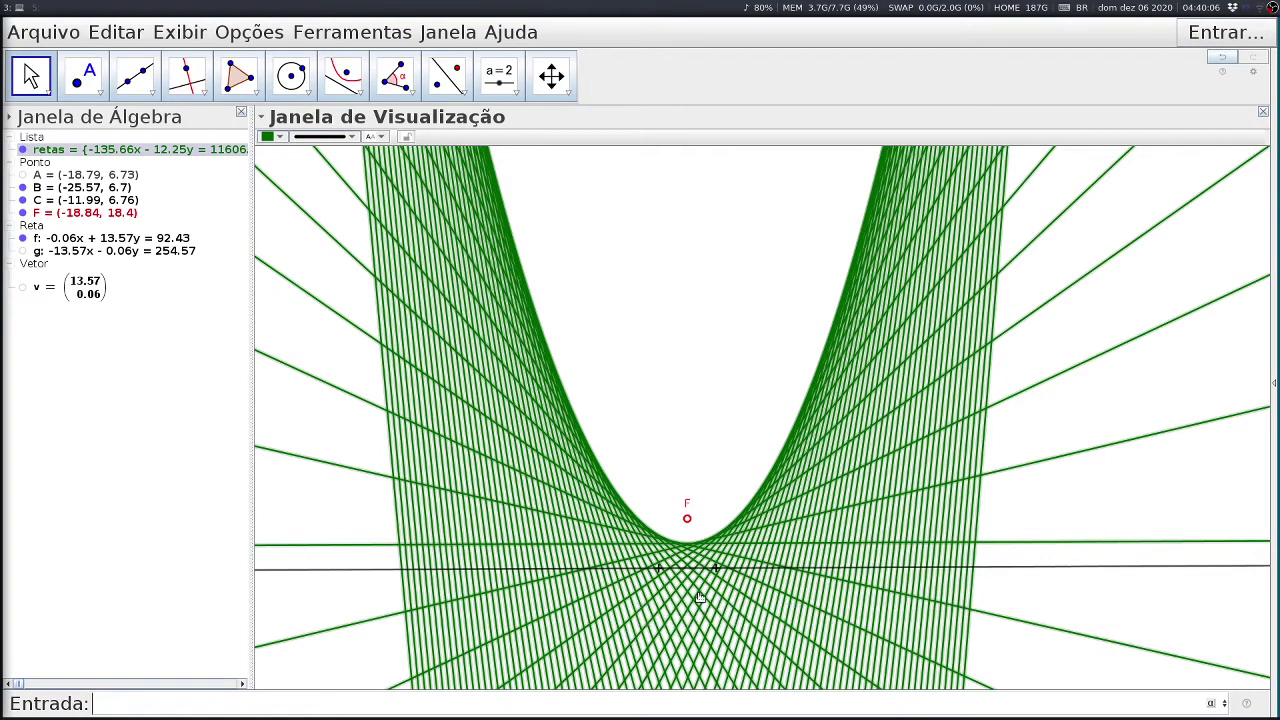
pyautogui.click(663, 357)
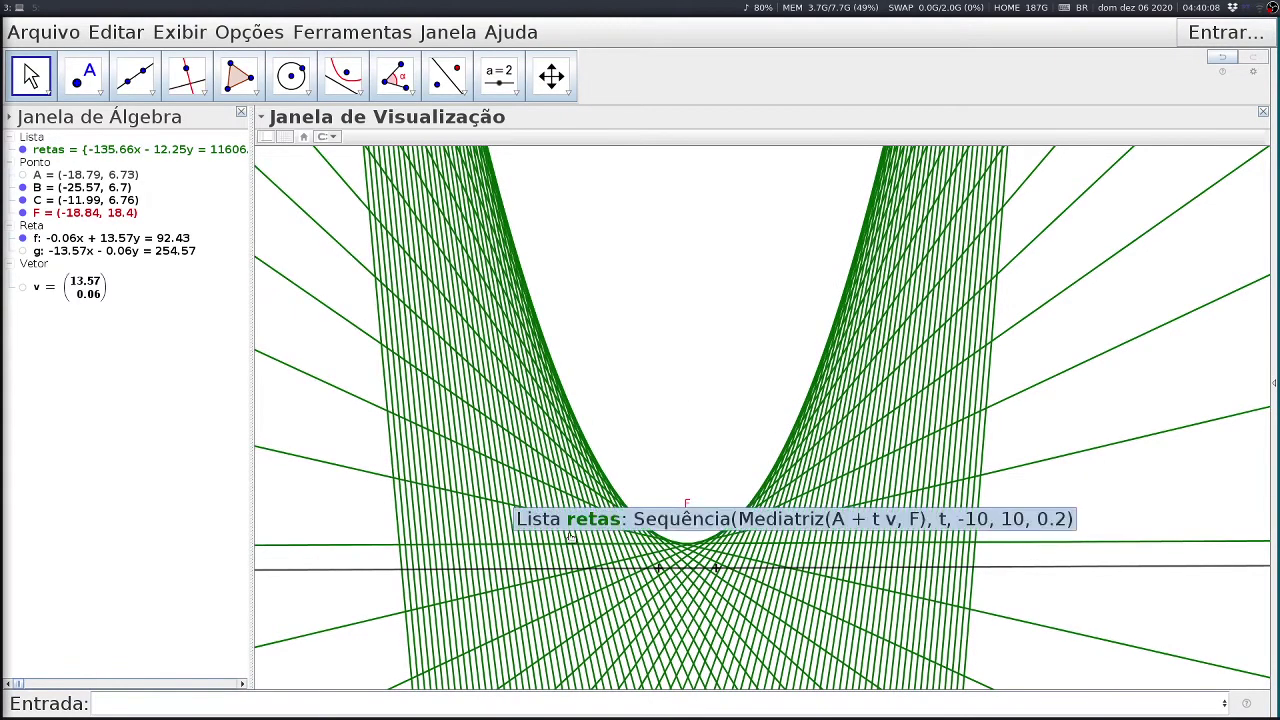
# Recolor the lines of the retas list medium gray and give them a dashed line style.
pyautogui.click(181, 151)
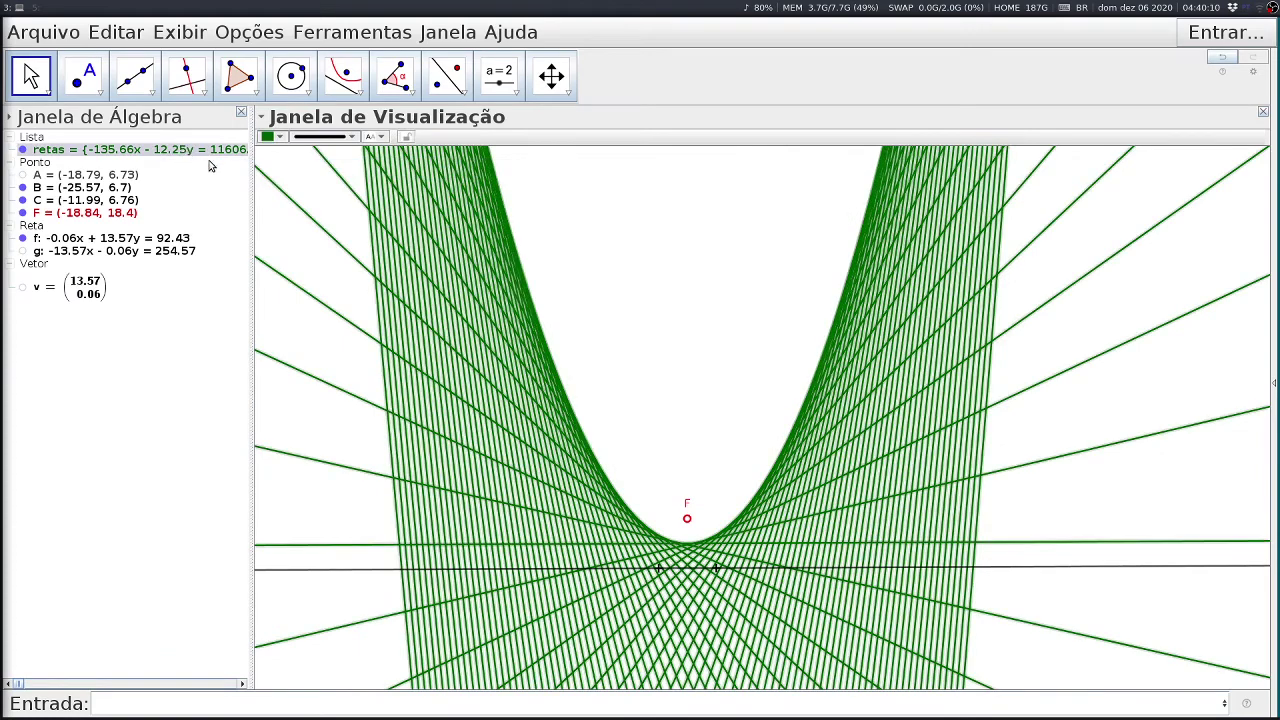
pyautogui.click(272, 136)
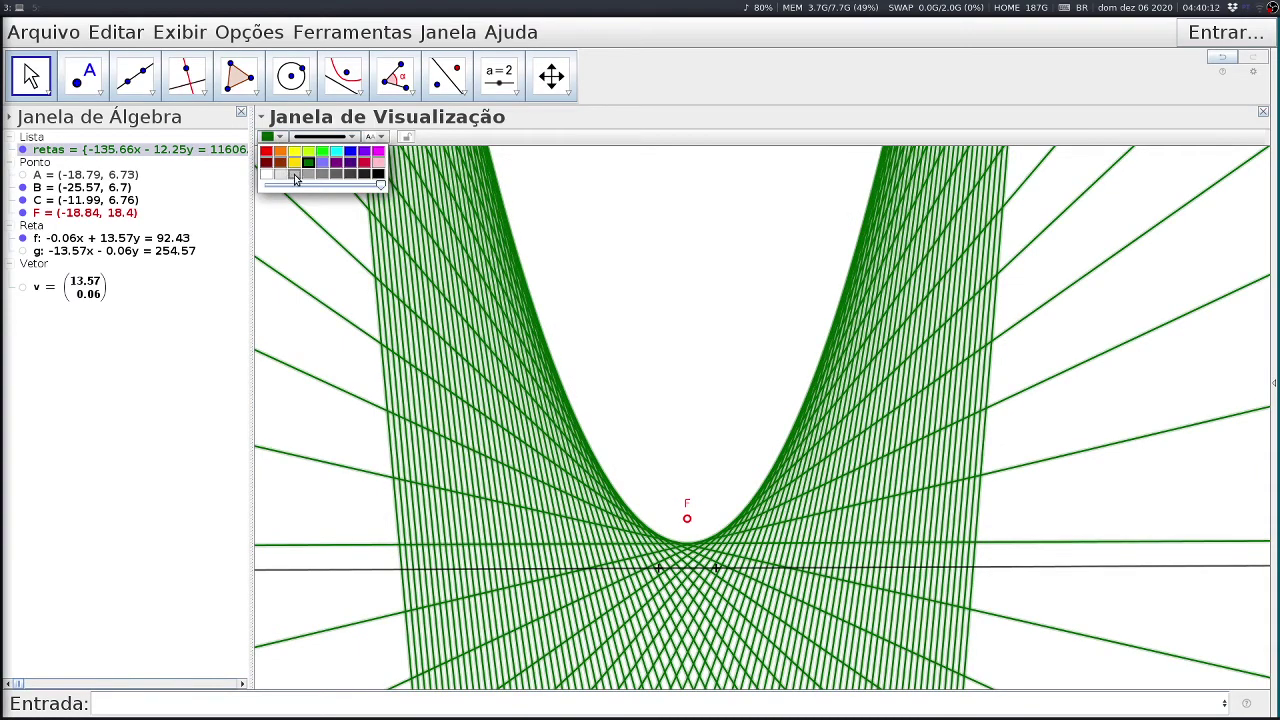
pyautogui.click(308, 175)
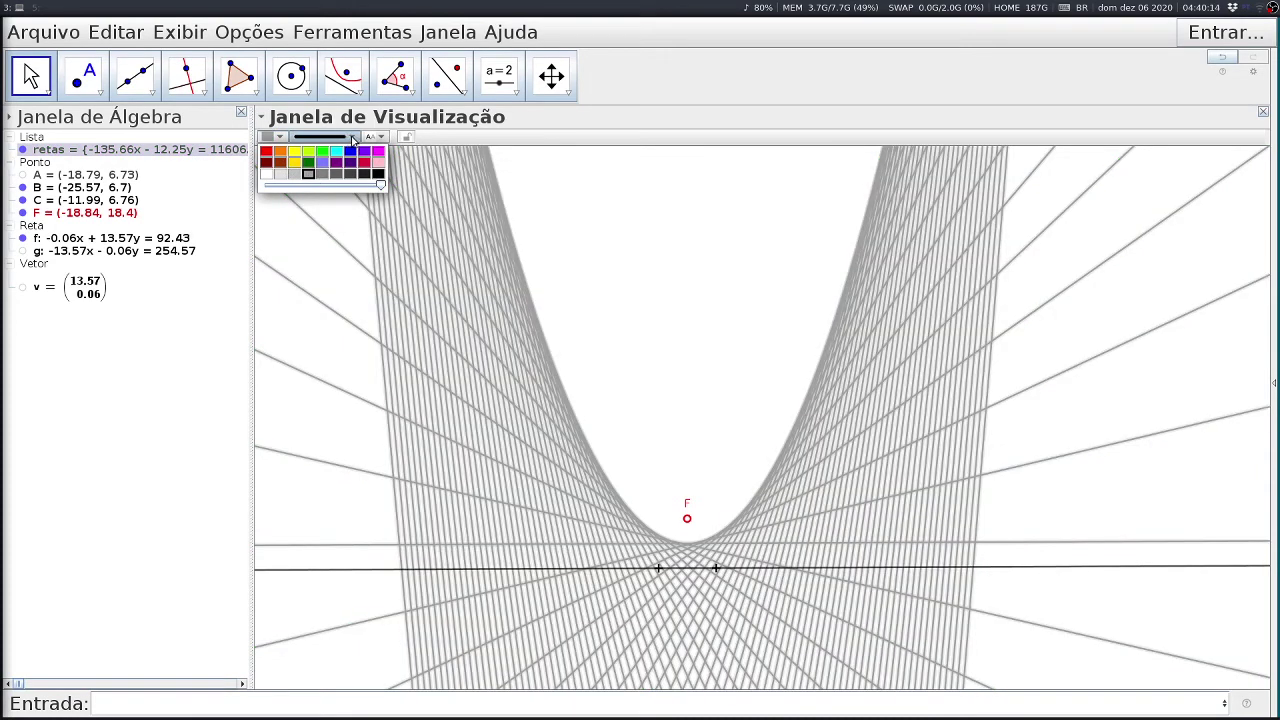
pyautogui.click(352, 138)
pyautogui.click(332, 177)
pyautogui.click(710, 365)
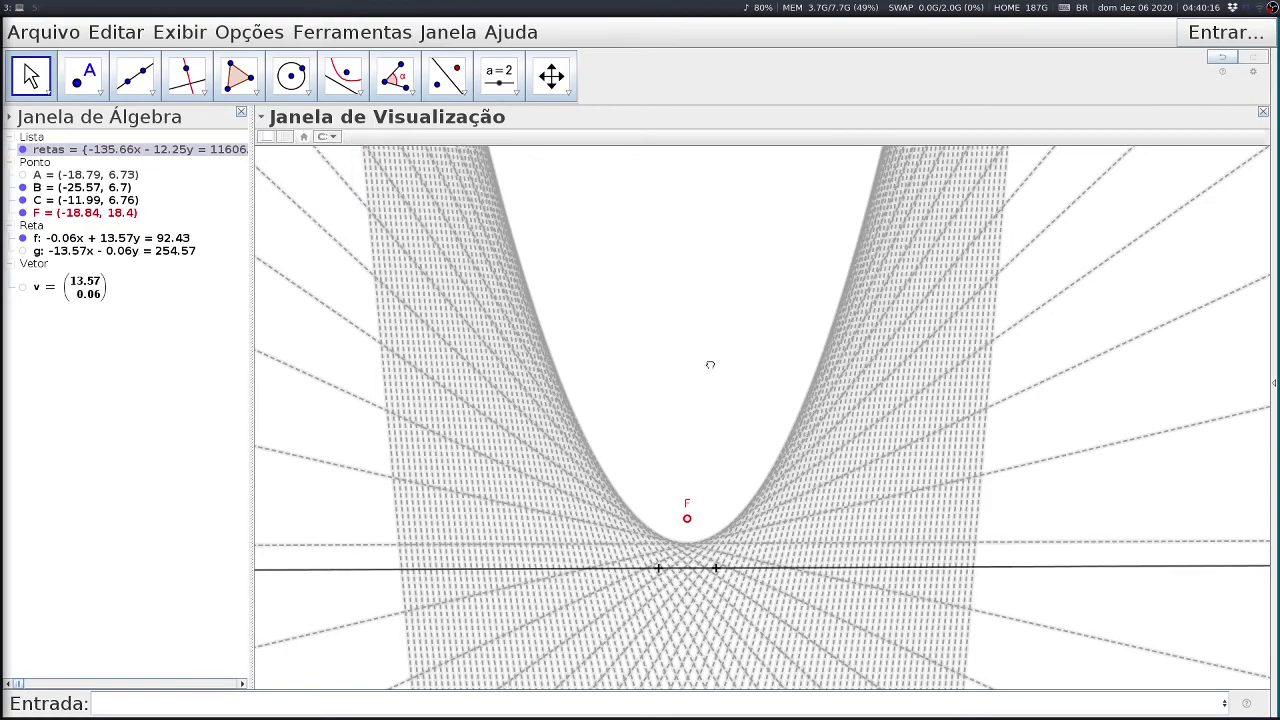
# Redefine the retas sequence mediatriz(A+t*v,F) over -10 to 10 with an increment of 0.4.
pyautogui.scroll(3, 835, 385)
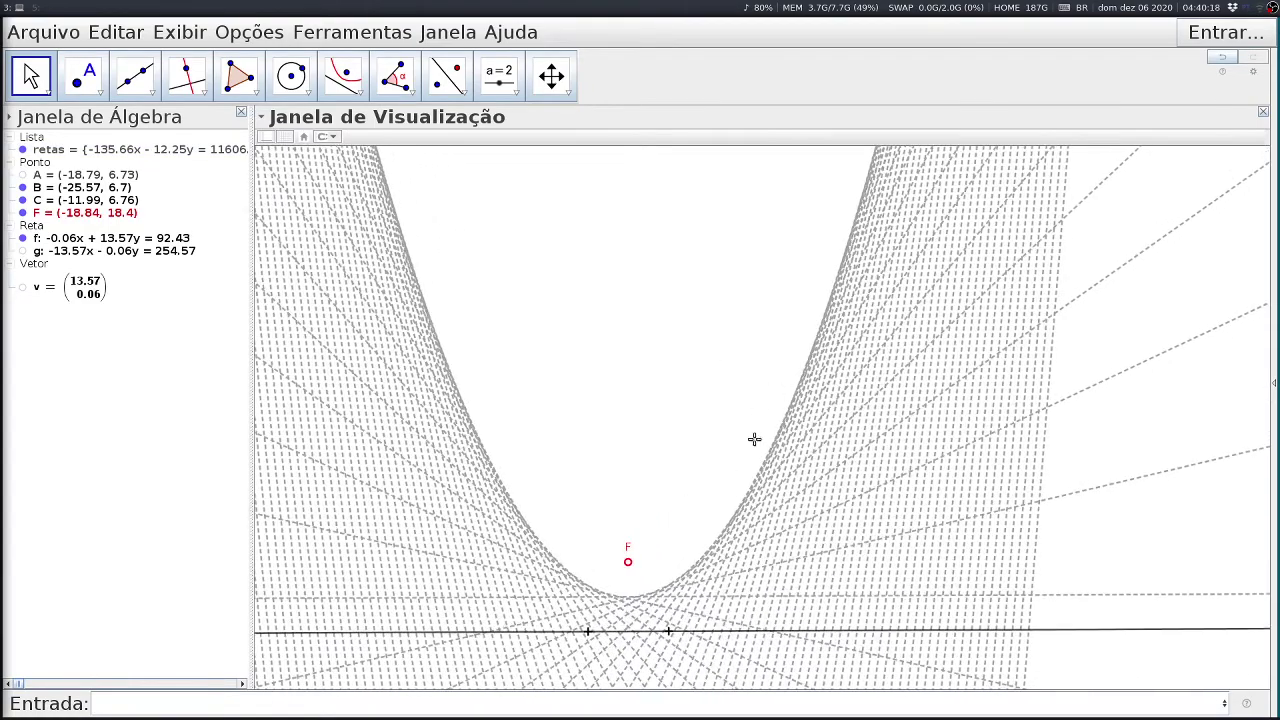
pyautogui.moveTo(665, 492); pyautogui.dragTo(765, 492)
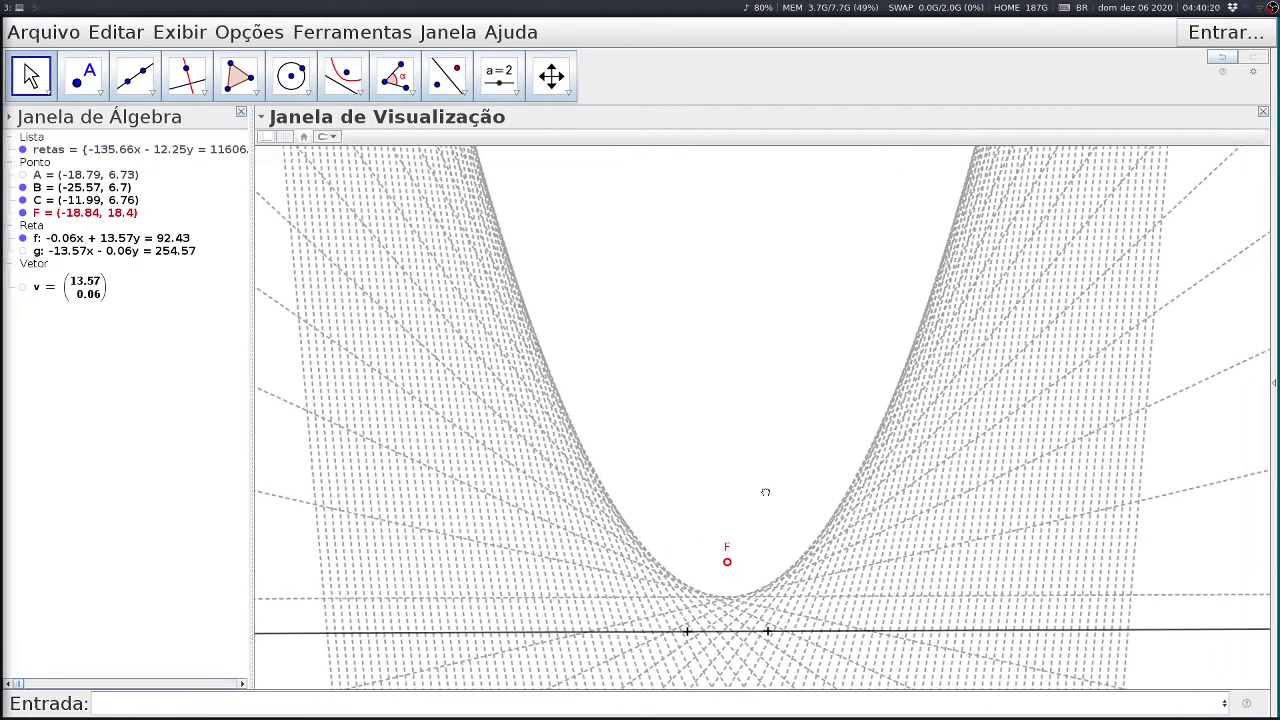
pyautogui.scroll(2, 797, 489)
pyautogui.scroll(2, 741, 566)
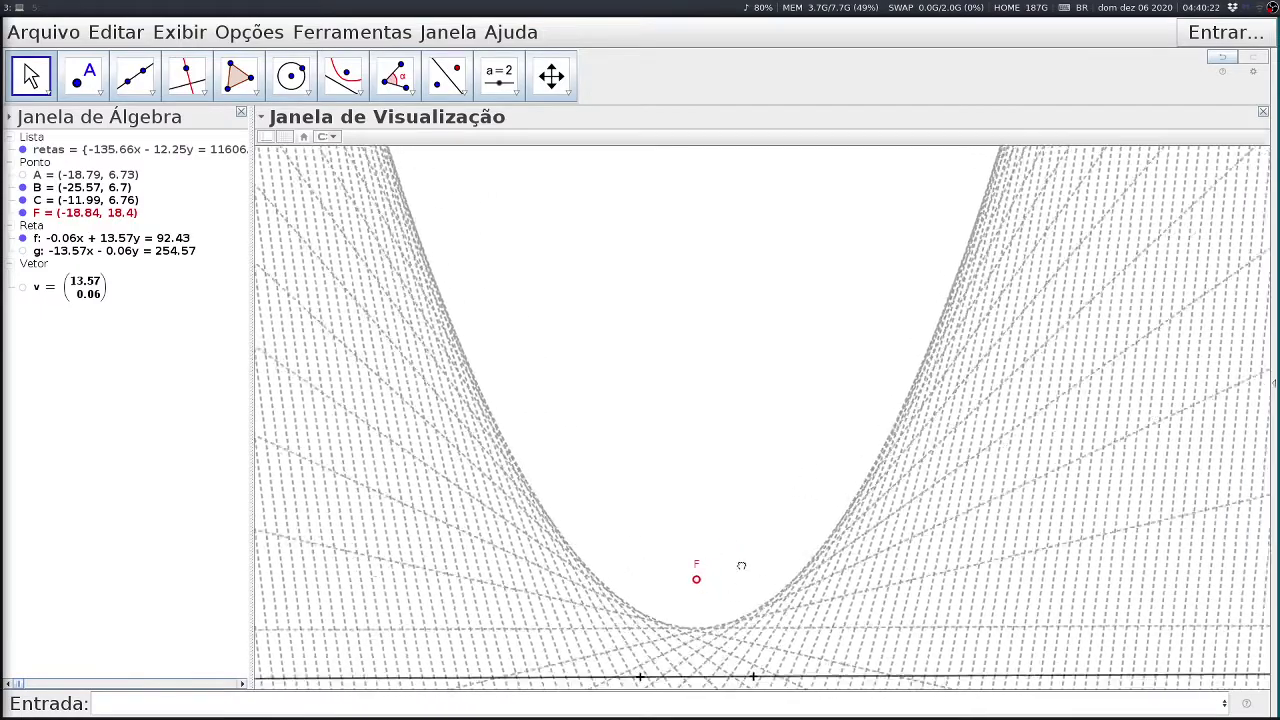
pyautogui.moveTo(741, 566)
pyautogui.mouseDown()
pyautogui.moveTo(754, 477)
pyautogui.moveTo(777, 540)
pyautogui.moveTo(760, 557)
pyautogui.mouseUp()
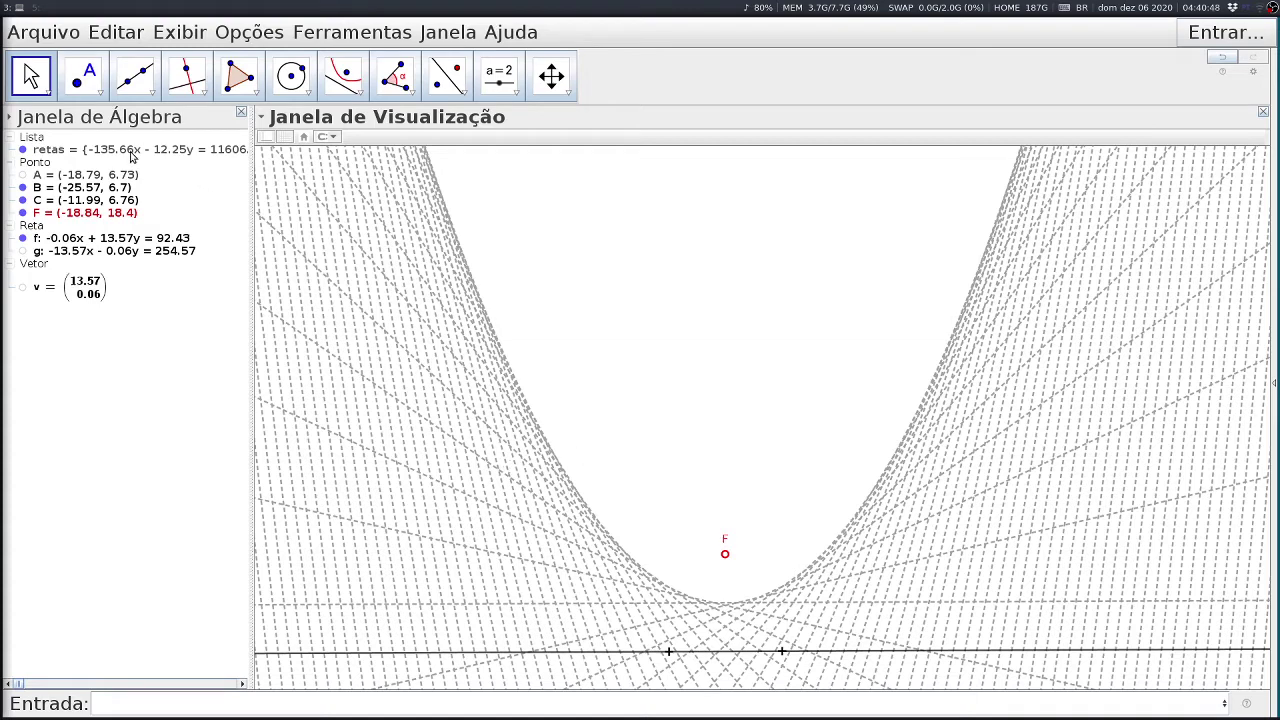
pyautogui.click(128, 707)
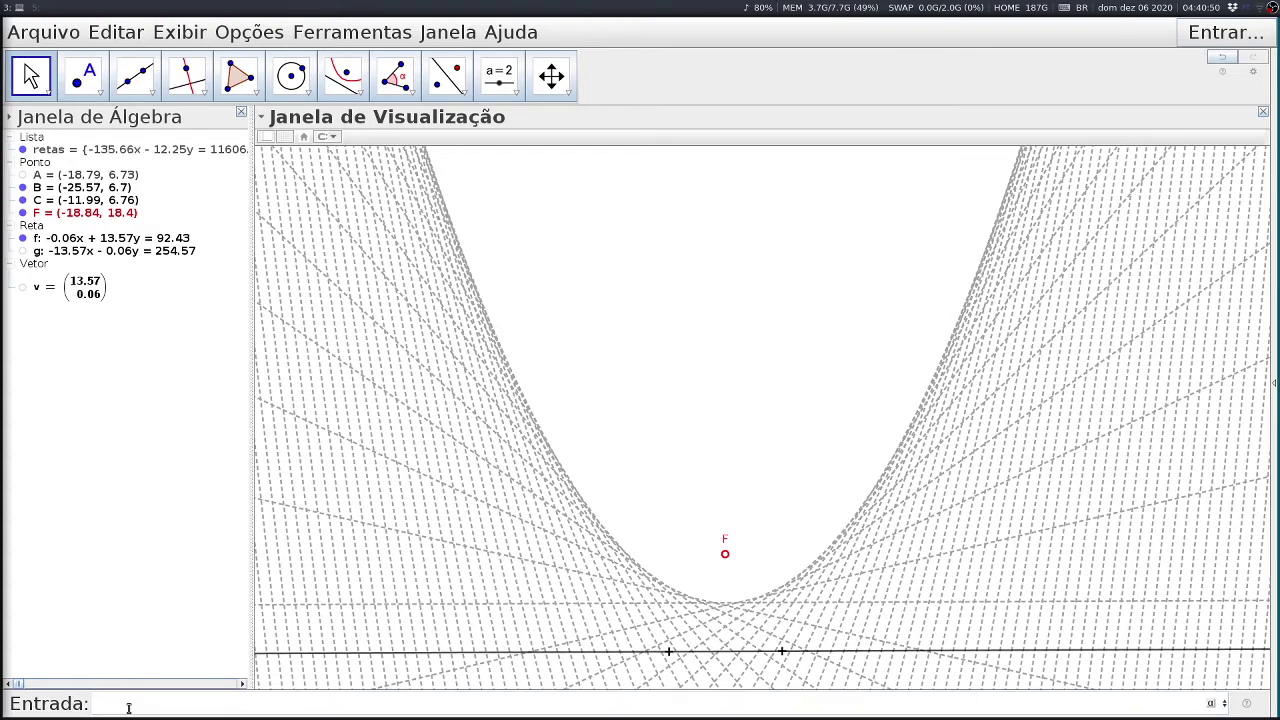
pyautogui.press('Up')
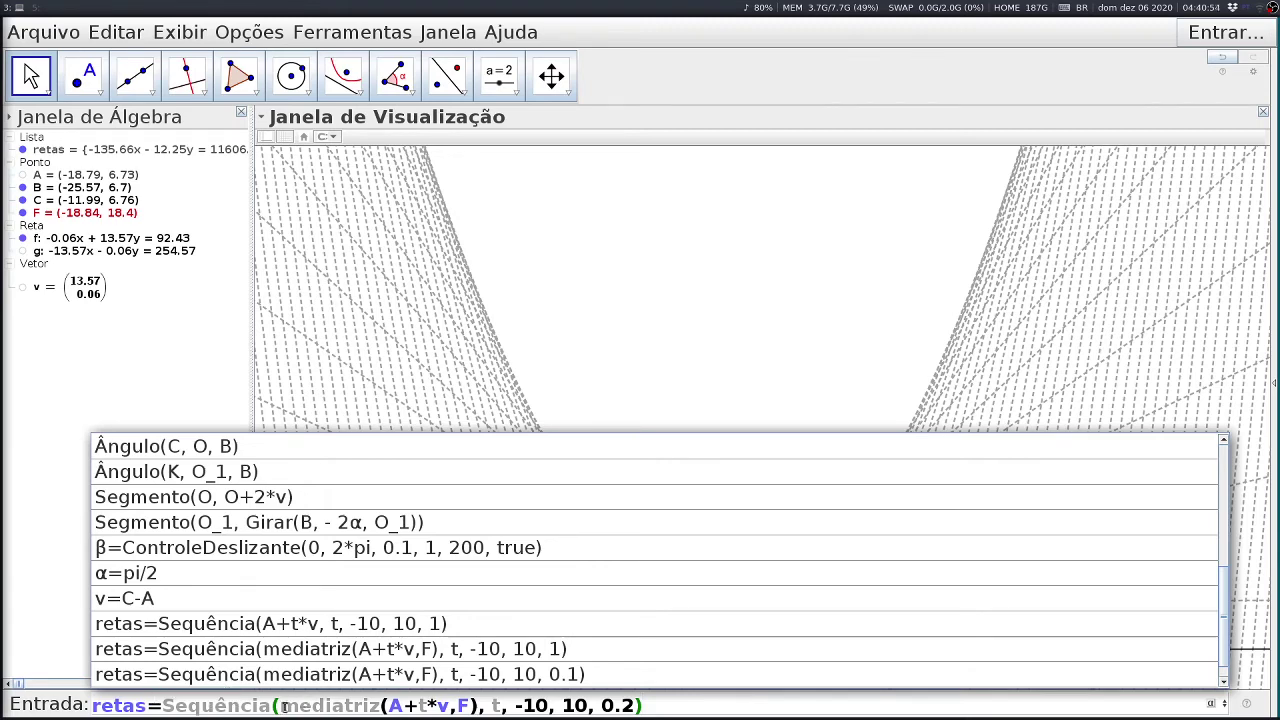
pyautogui.moveTo(276, 706); pyautogui.dragTo(479, 706)
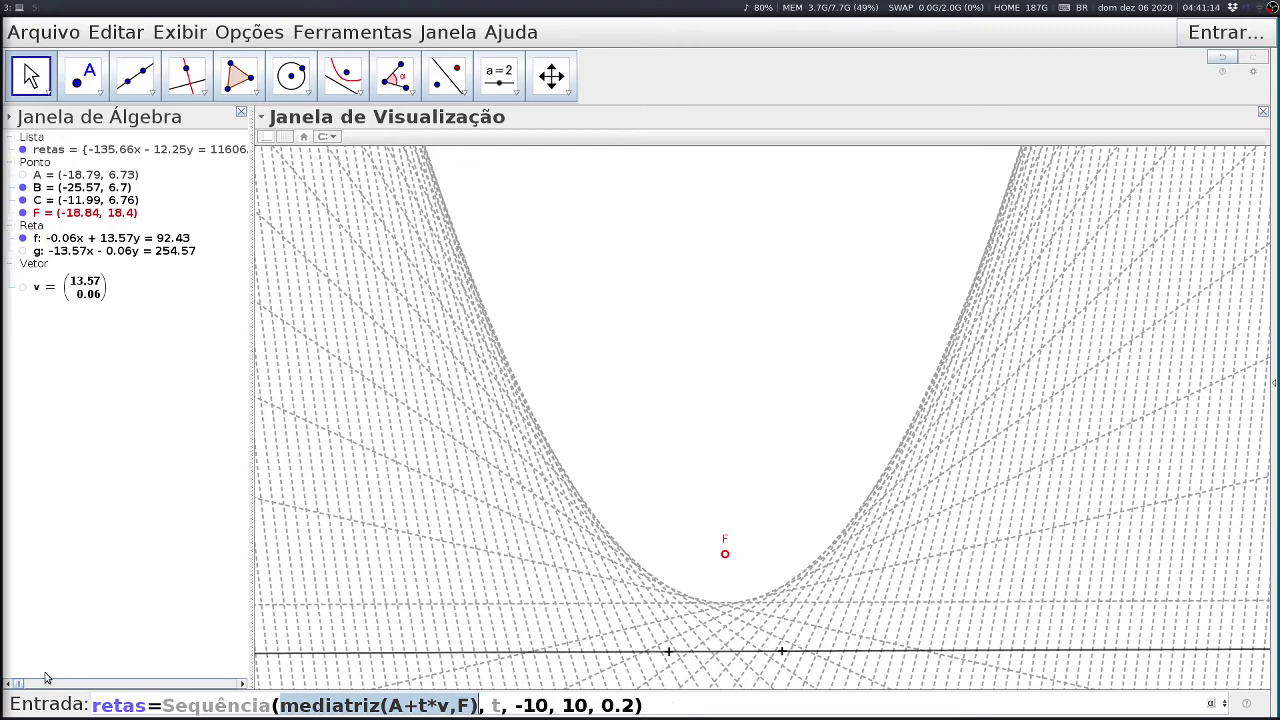
pyautogui.click(684, 706)
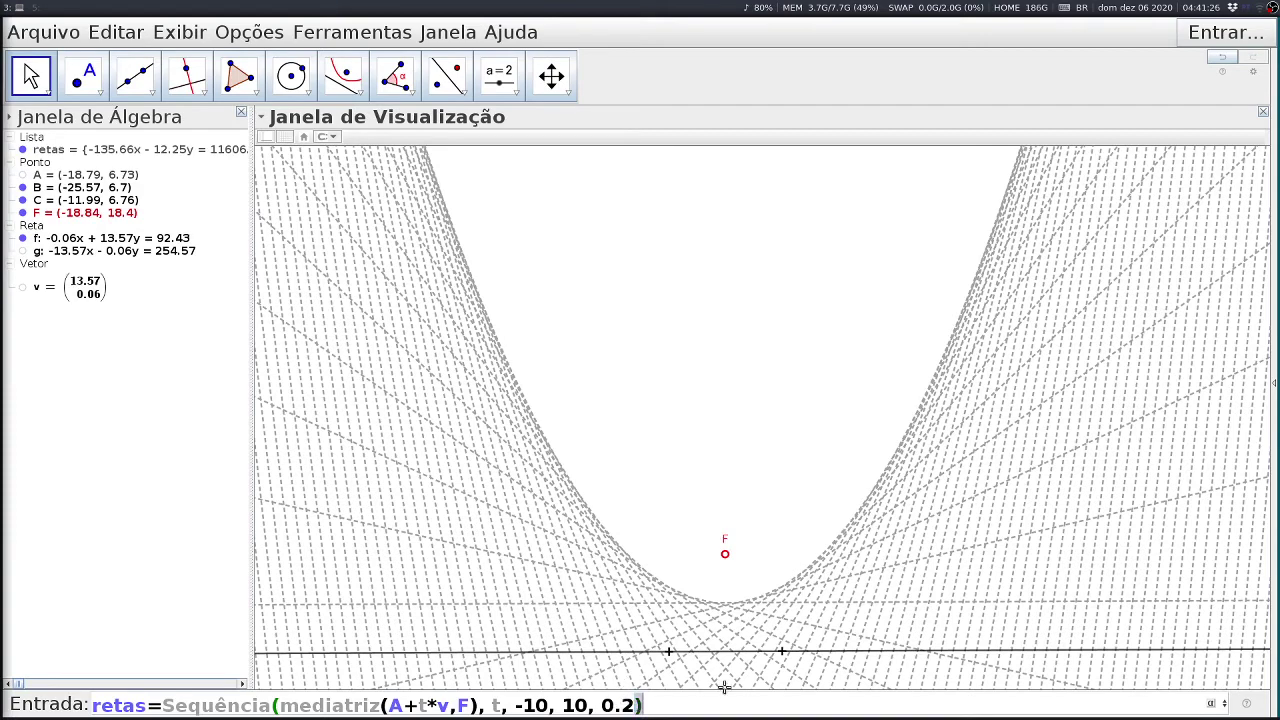
pyautogui.press('BackSpace')
pyautogui.write('4')
pyautogui.press('Return')
pyautogui.click(690, 379)
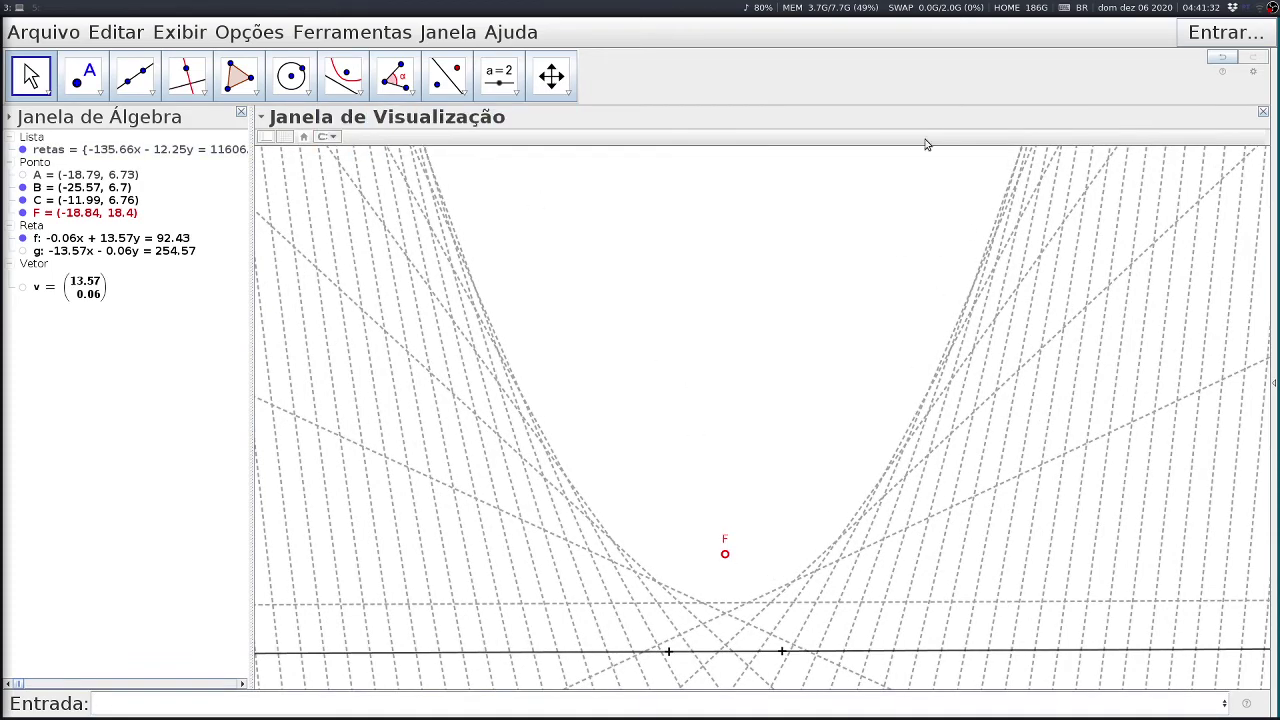
# Redefine the retas sequence of perpendicular bisectors over -10 to 10 with an increment of 0.25.
pyautogui.click(279, 705)
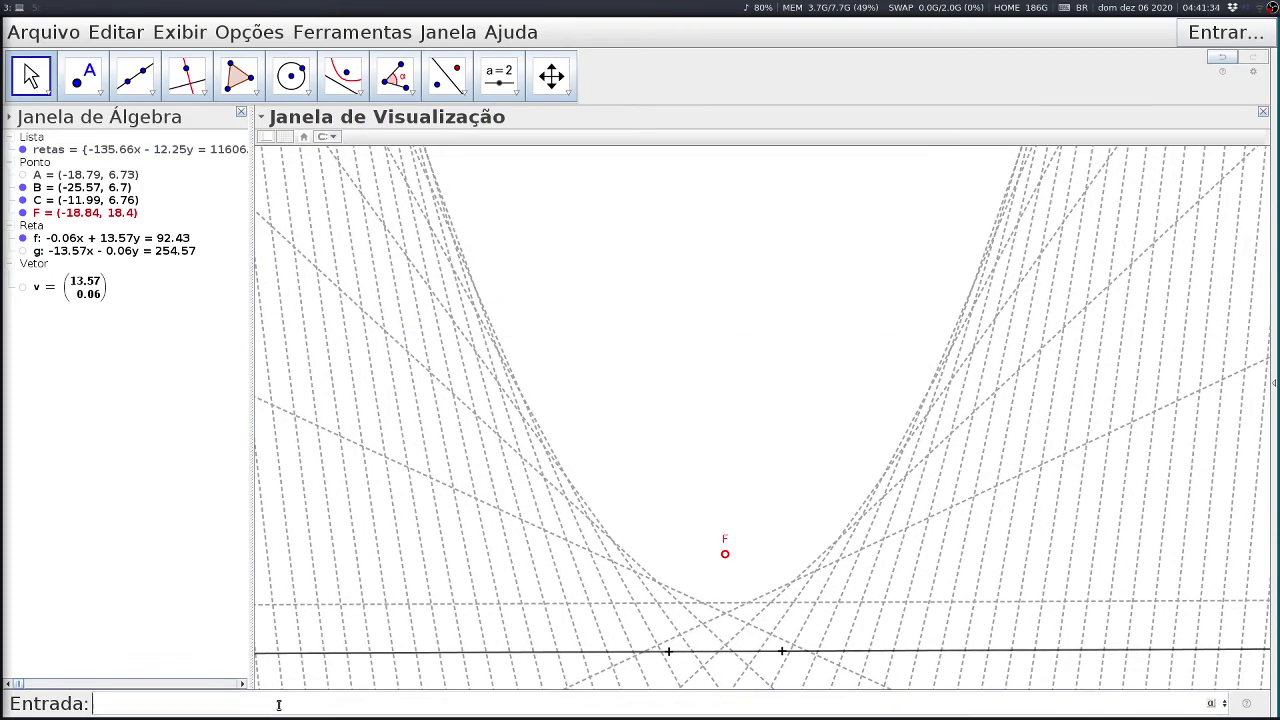
pyautogui.press('Up')
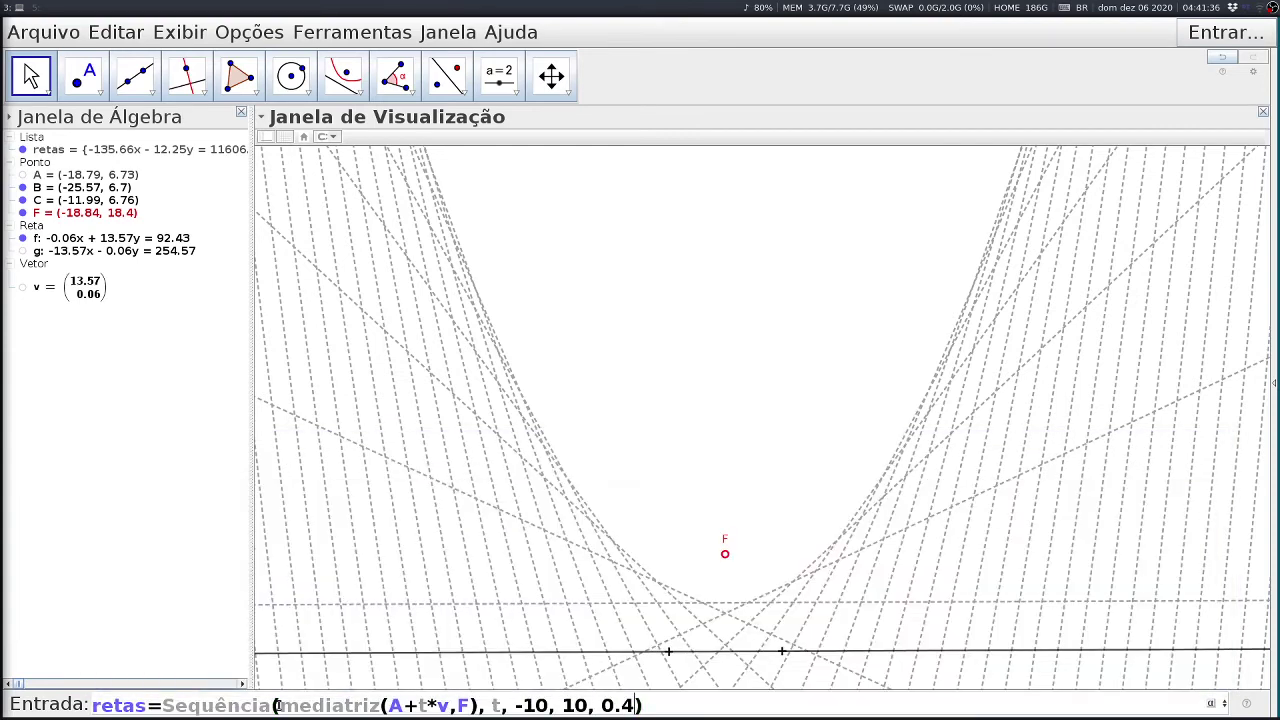
pyautogui.press('BackSpace')
pyautogui.write('3')
pyautogui.press('BackSpace')
pyautogui.write('25')
pyautogui.press('Return')
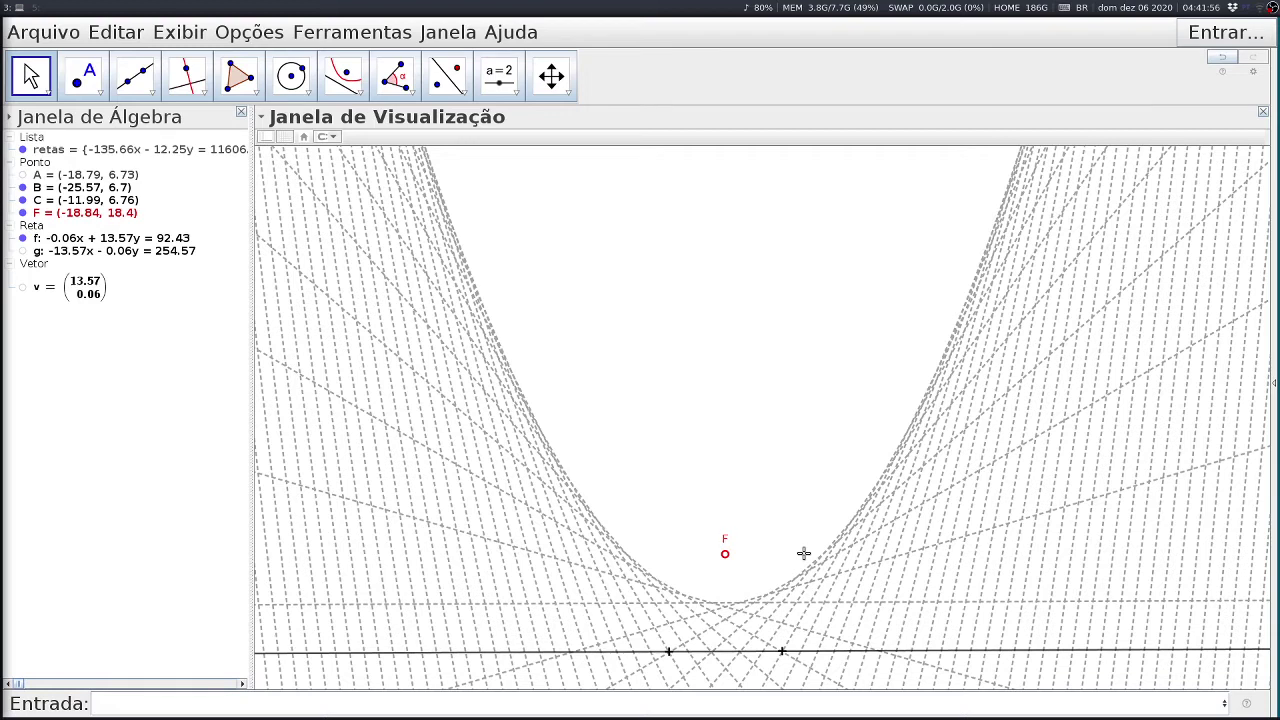
# Delete every object of the parabola construction to leave an empty drawing.
pyautogui.click(126, 189)
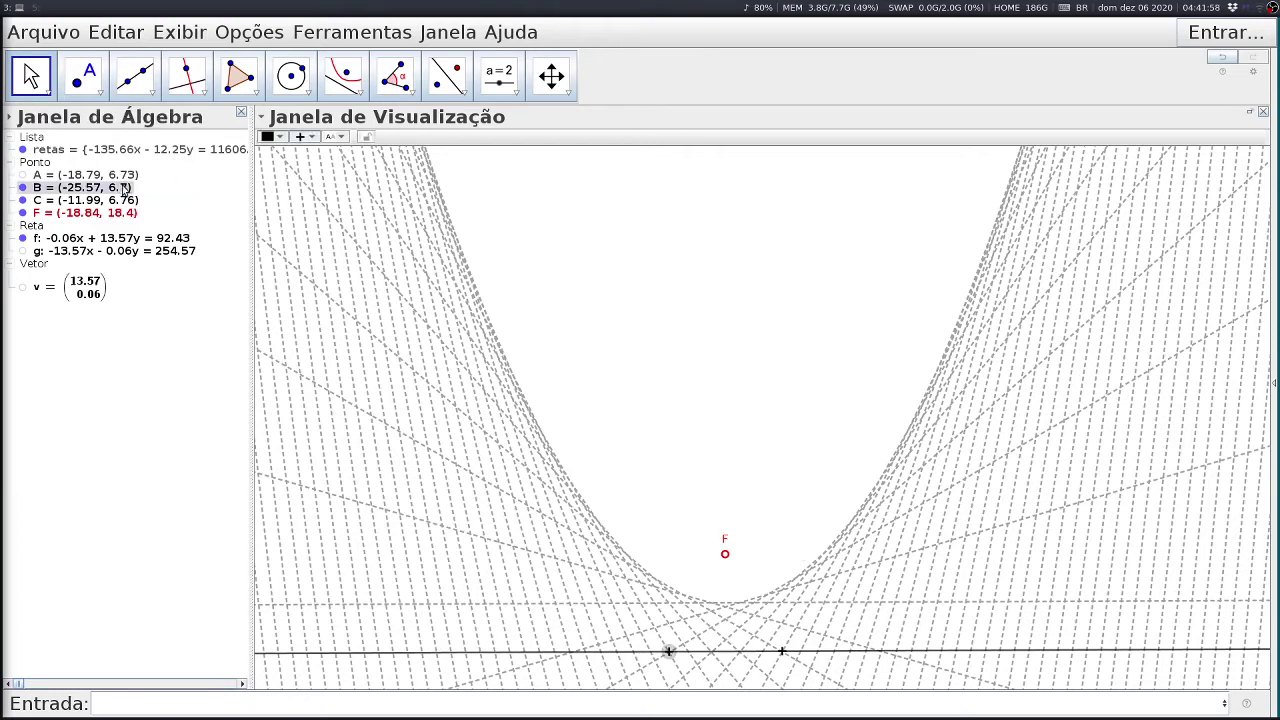
pyautogui.hotkey('ctrl', 'a')
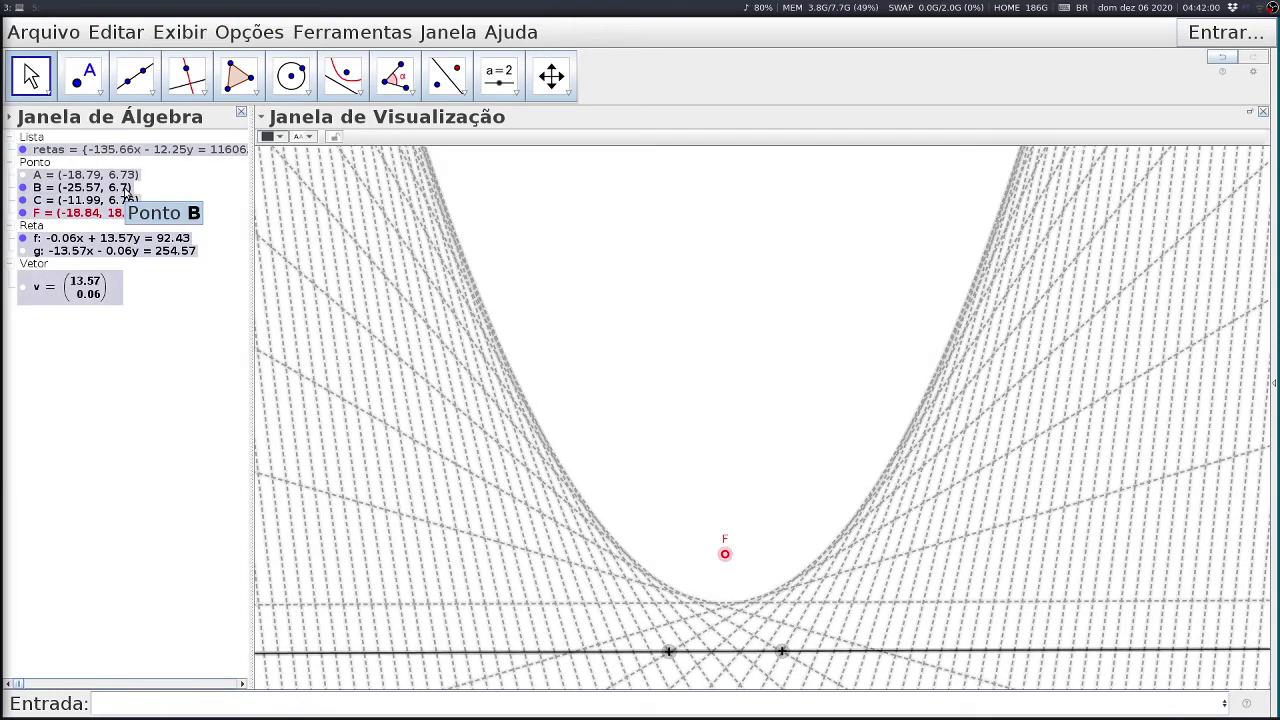
pyautogui.press('Delete')
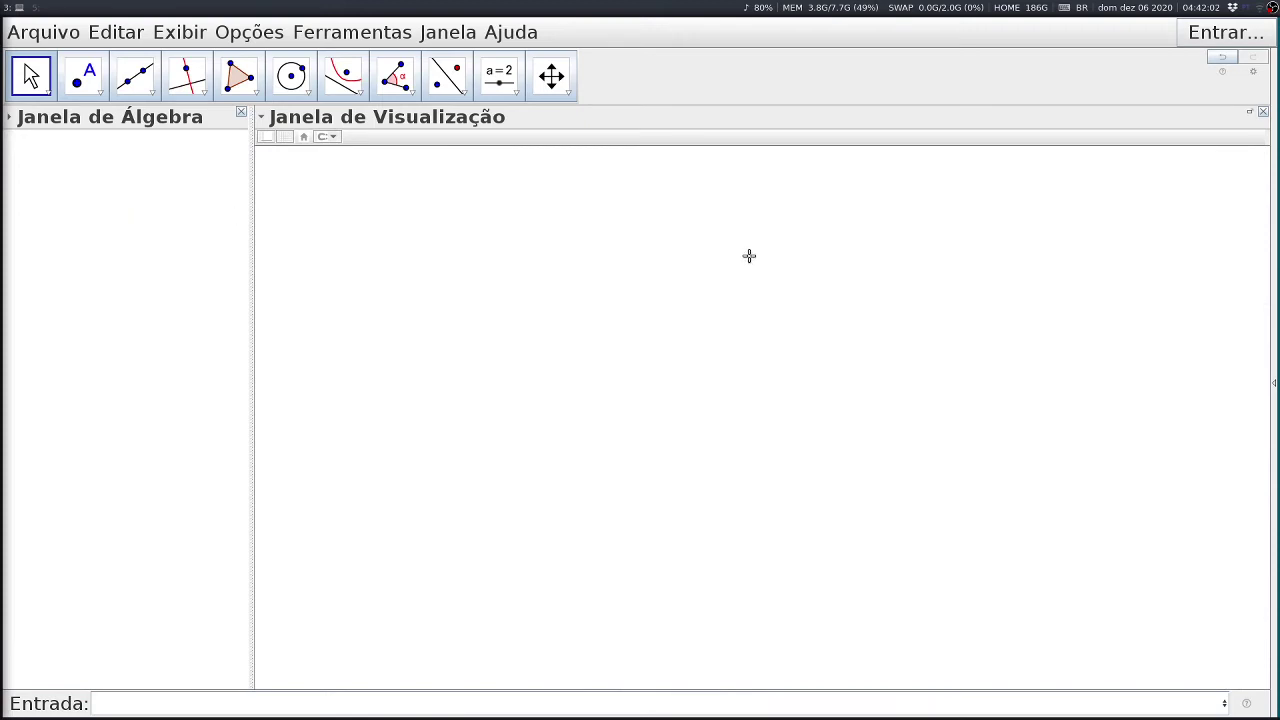
# Place two free points roughly level with each other, at about (-23.3, 33.69) and (1.25, 33.53).
pyautogui.click(87, 88)
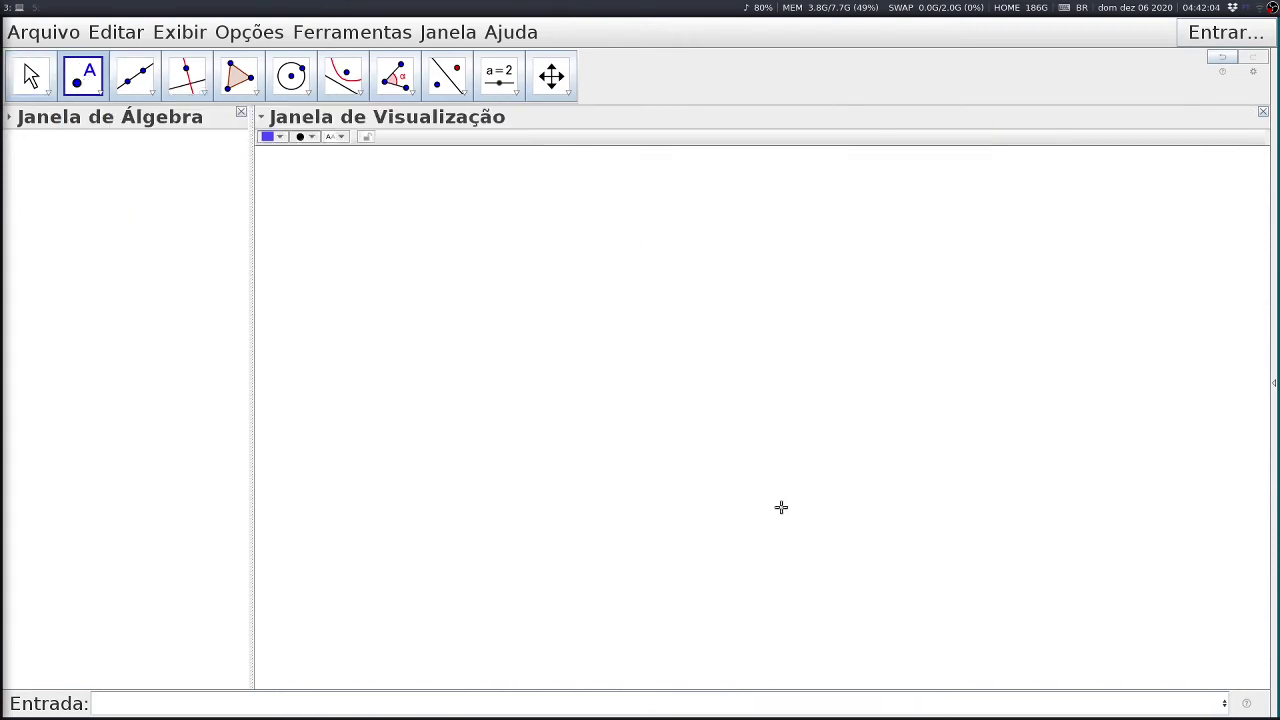
pyautogui.click(688, 426)
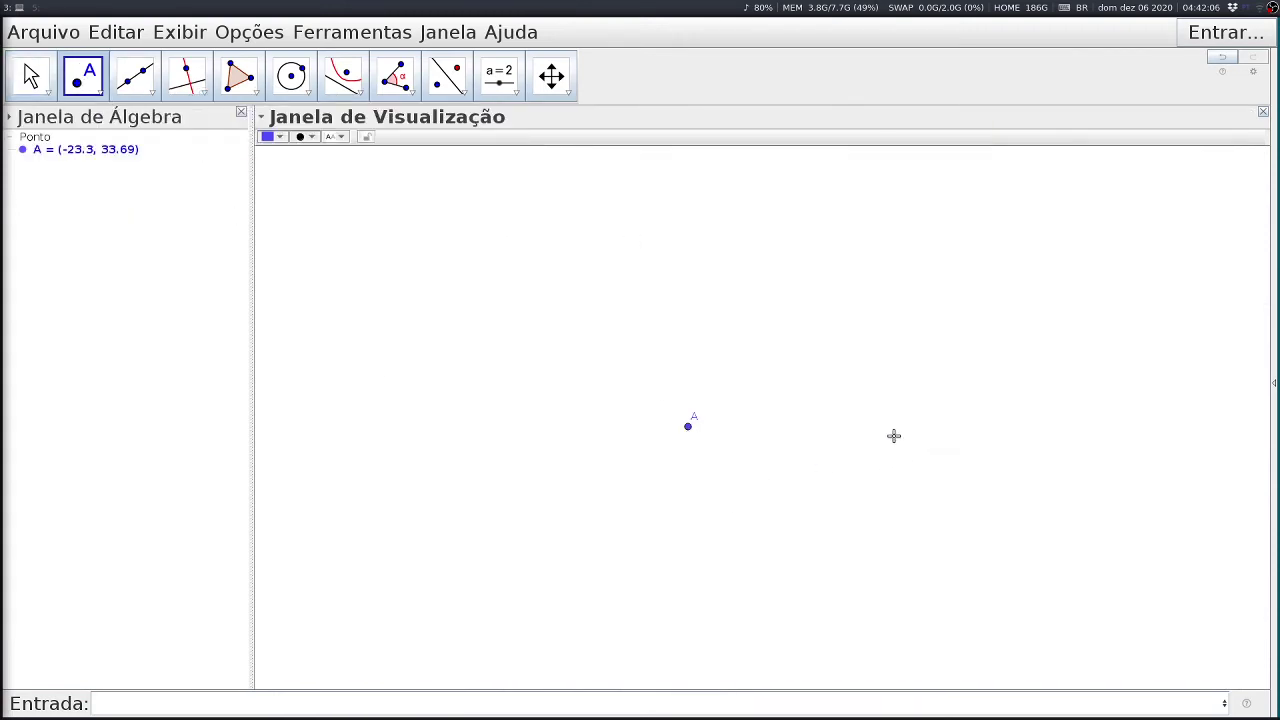
pyautogui.click(892, 427)
pyautogui.click(30, 77)
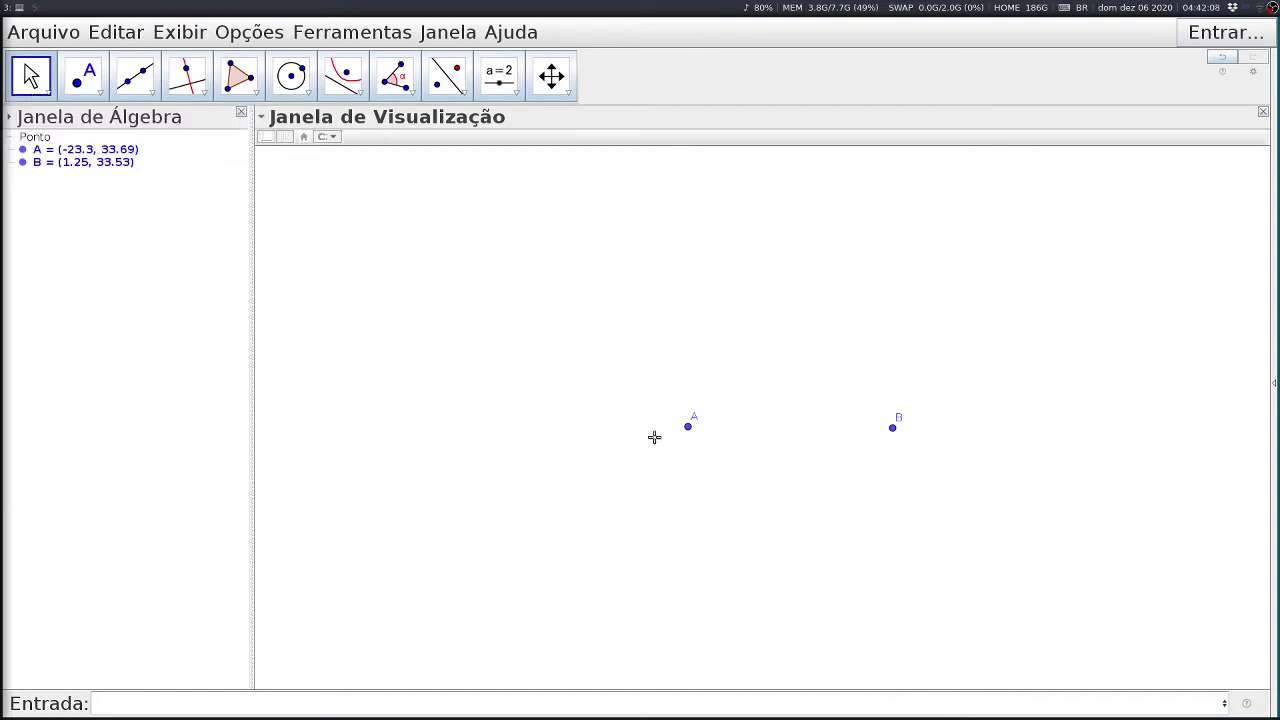
# Rename point A as F_1 and point B as F_2.
pyautogui.rightClick(688, 427)
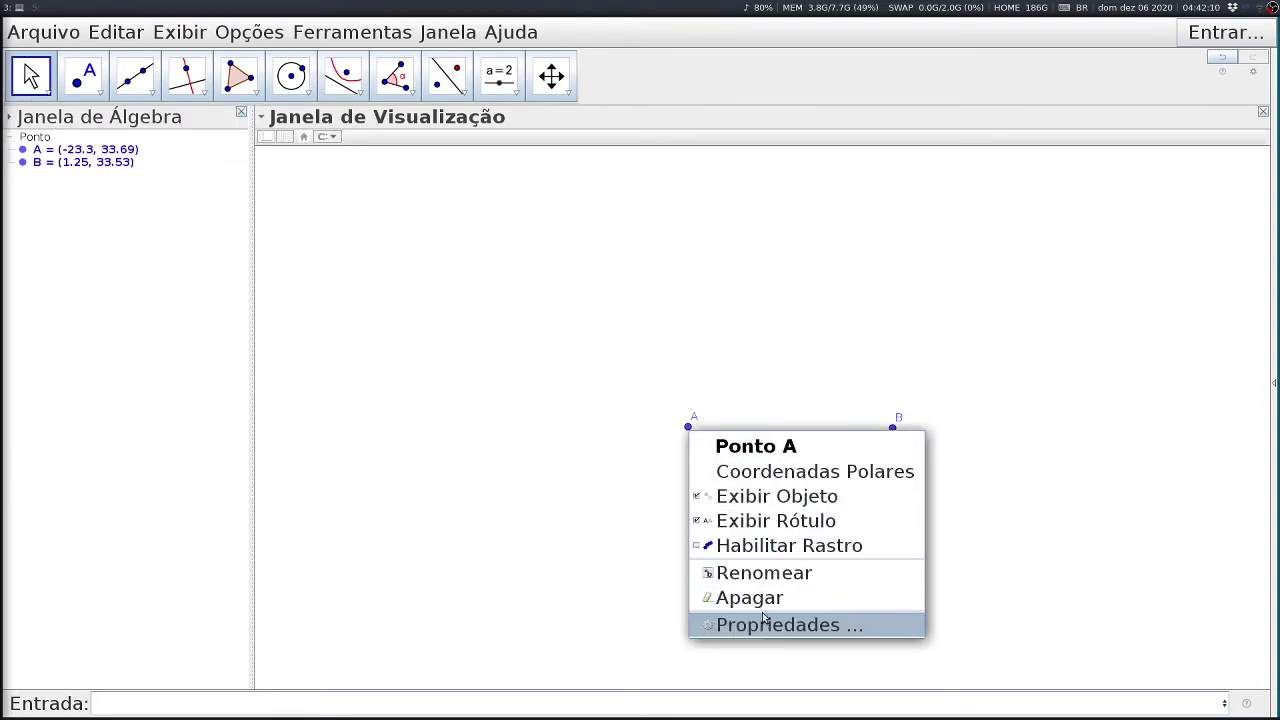
pyautogui.click(766, 575)
pyautogui.write('F_1')
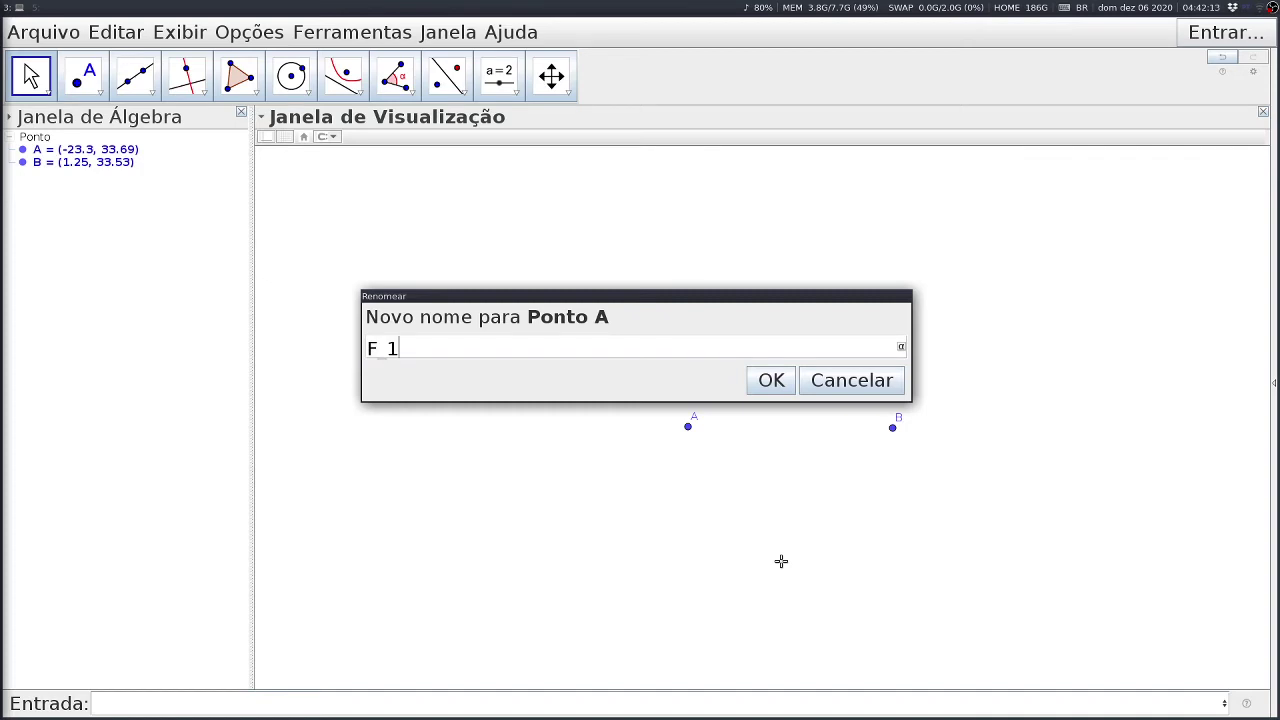
pyautogui.press('Return')
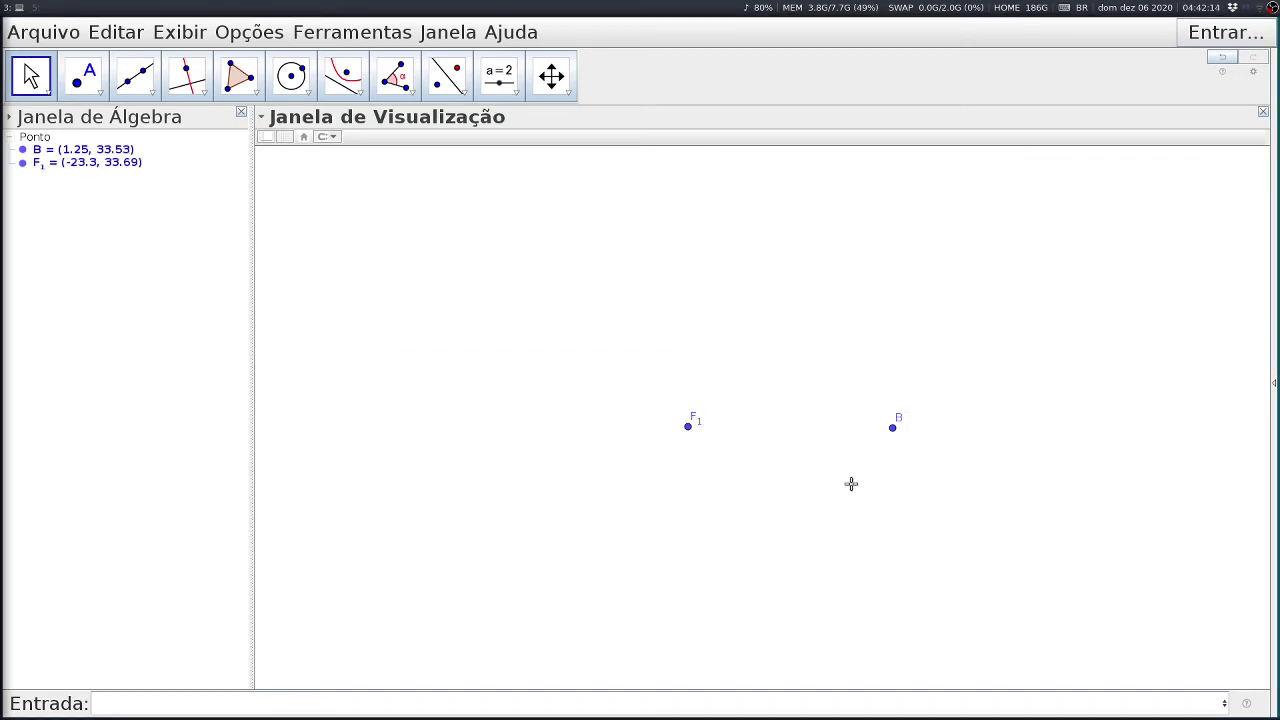
pyautogui.rightClick(893, 433)
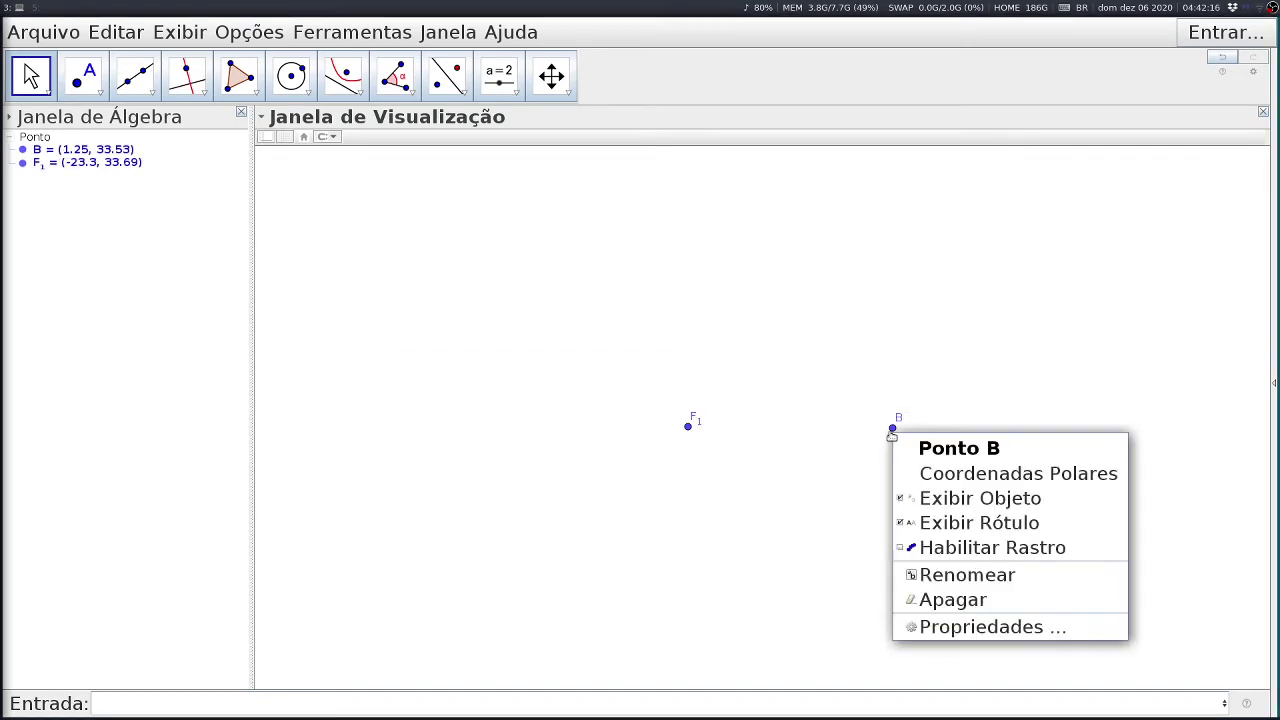
pyautogui.click(955, 570)
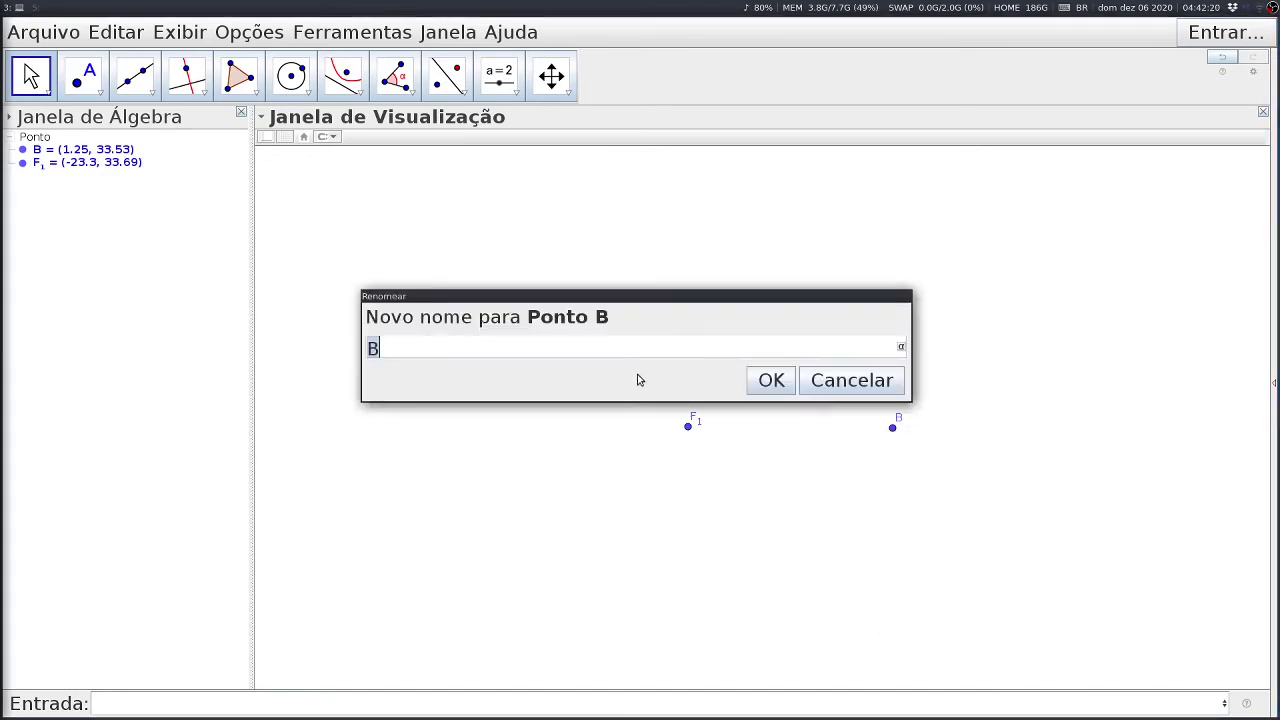
pyautogui.write('F_2')
pyautogui.press('Return')
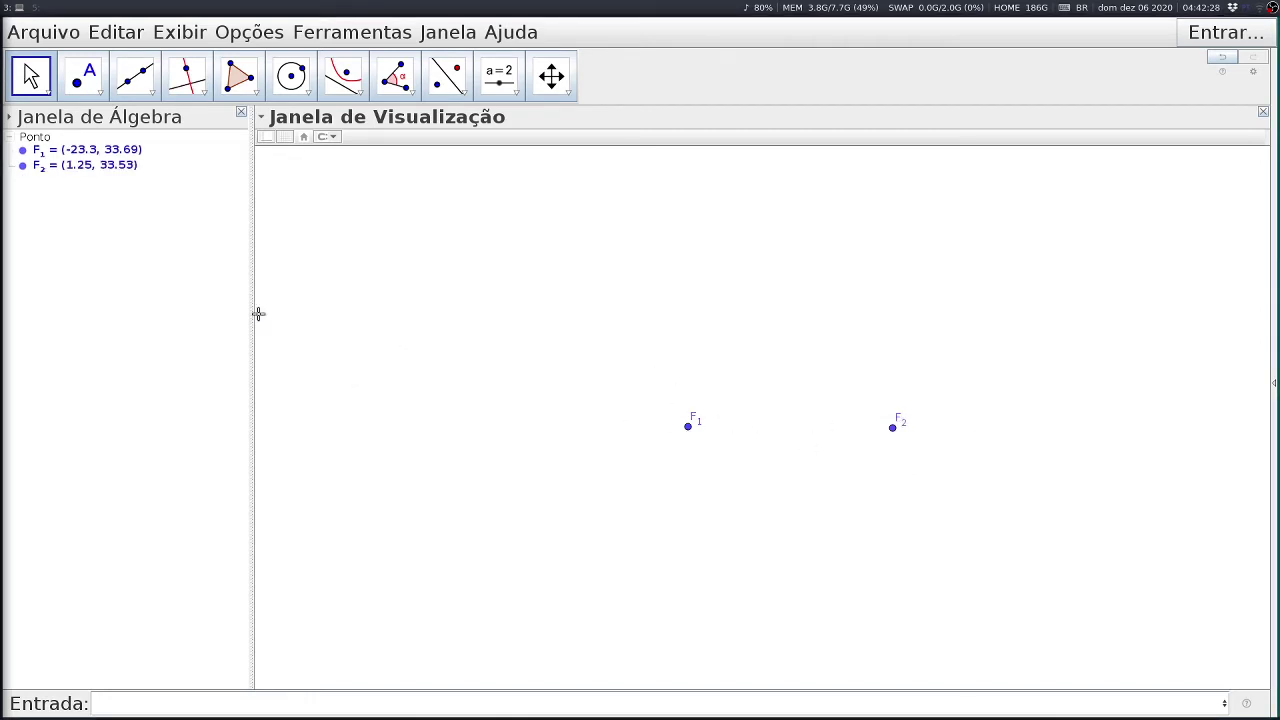
# Define a number a = 10.
pyautogui.click(115, 706)
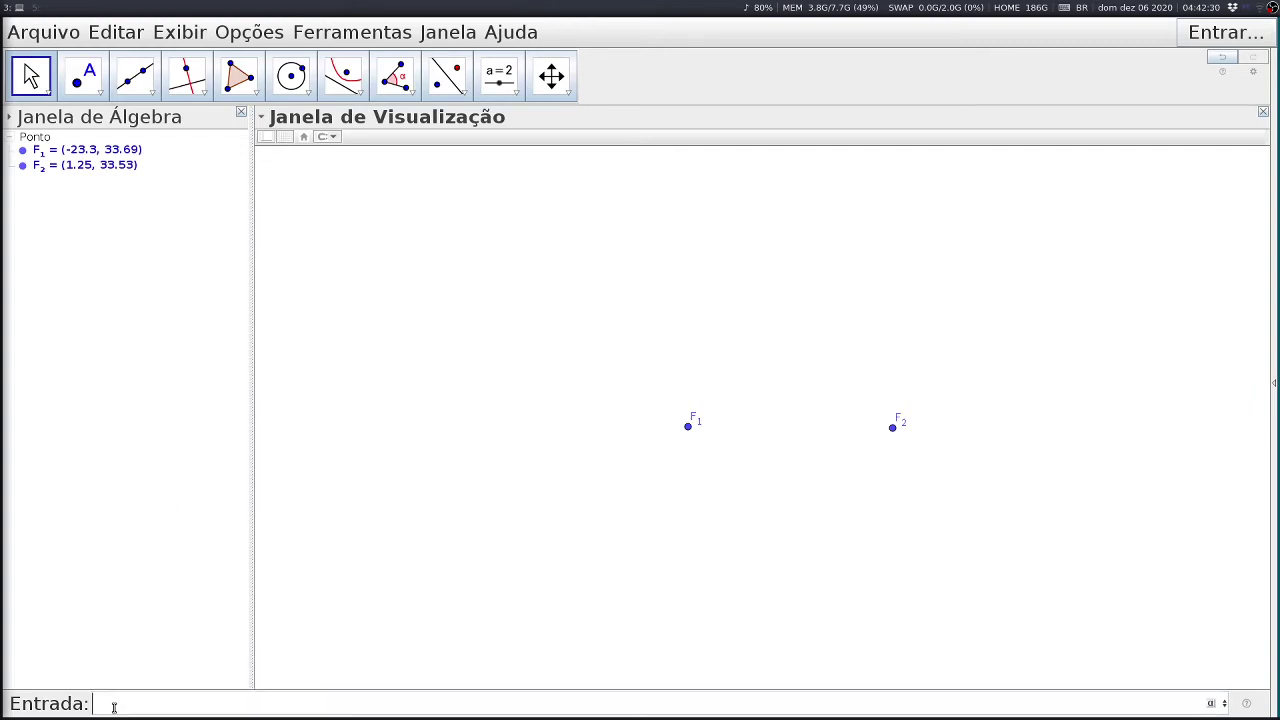
pyautogui.write('a =')
pyautogui.write('10')
pyautogui.press('Return')
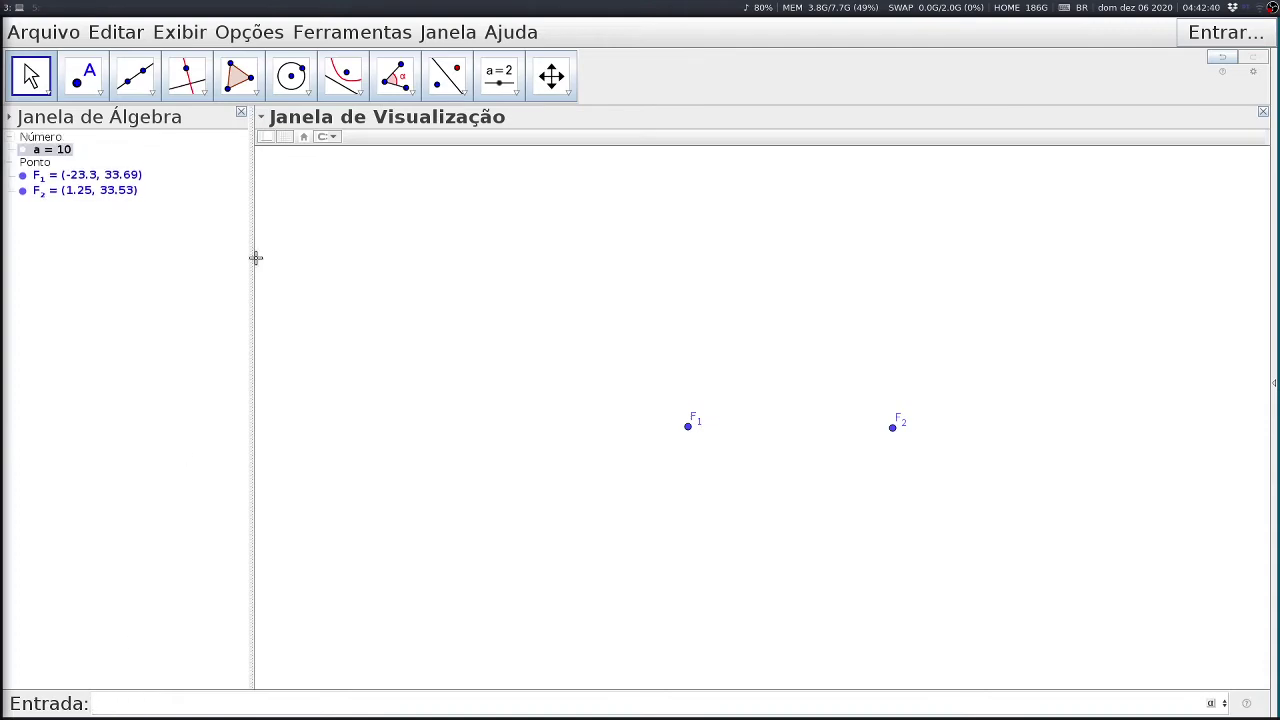
# Set the slider interval of number a to a minimum of 0.2 and a maximum of 10.
pyautogui.rightClick(57, 151)
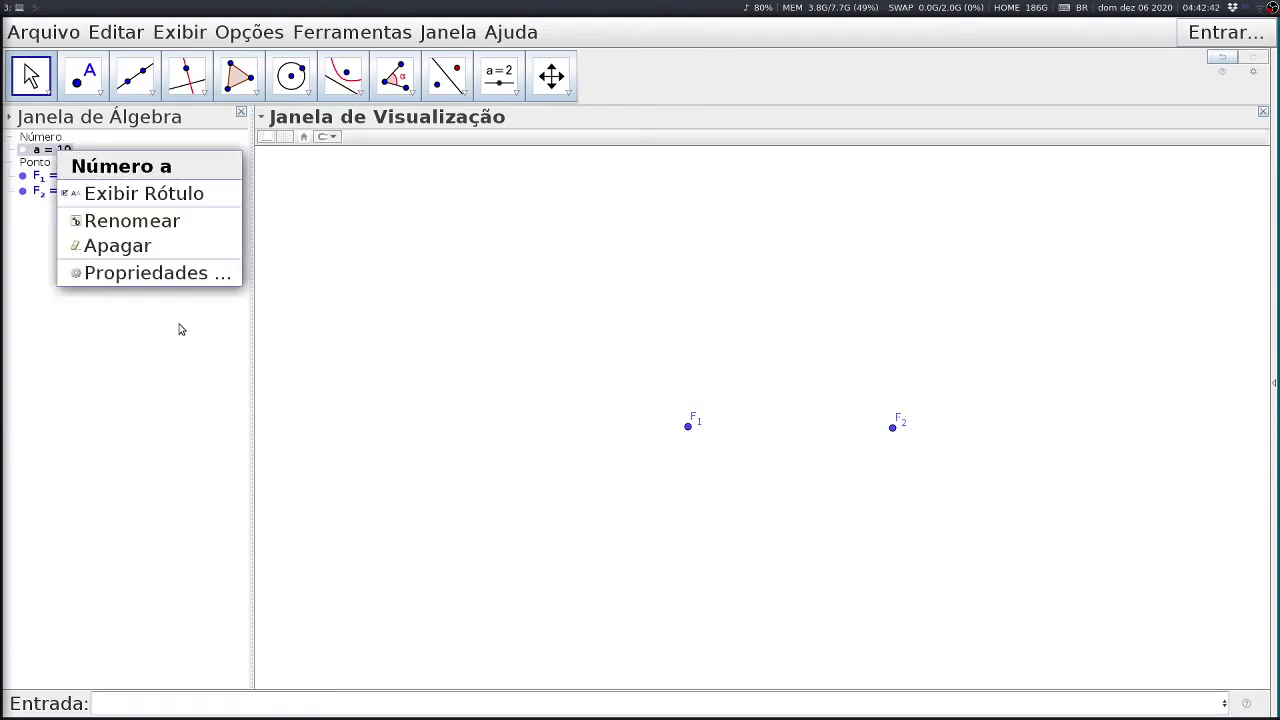
pyautogui.click(189, 277)
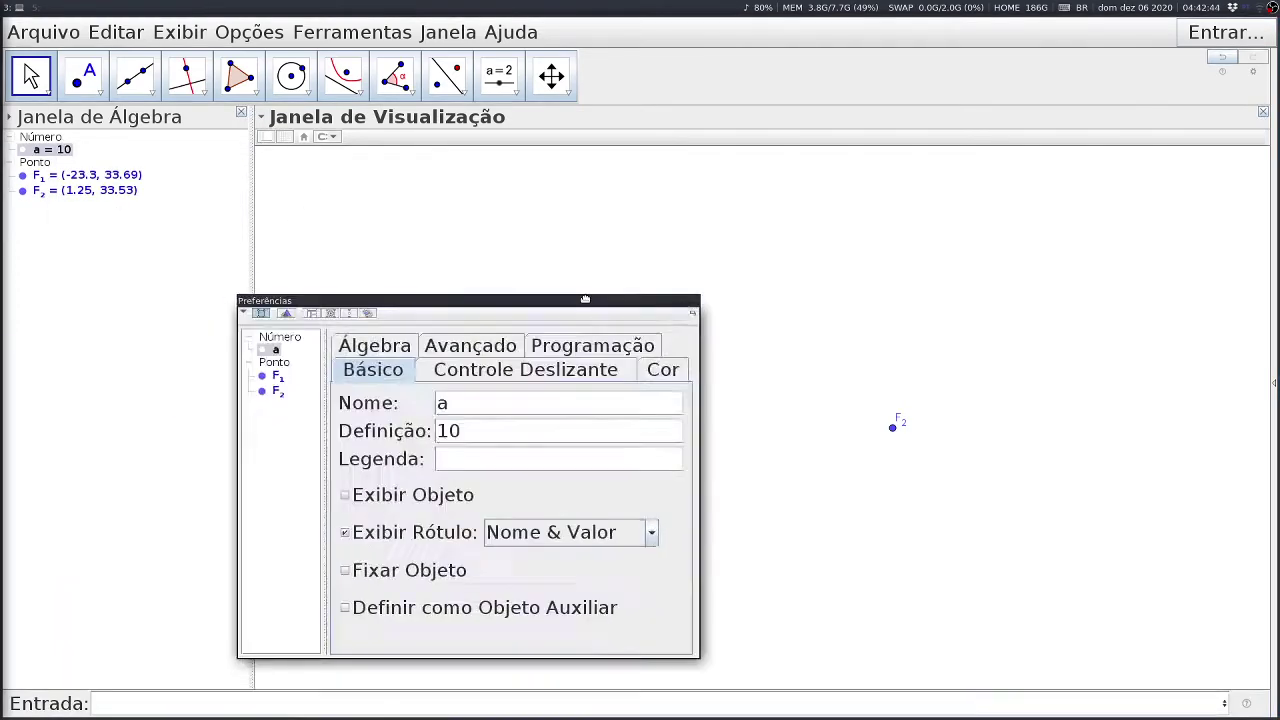
pyautogui.click(600, 258)
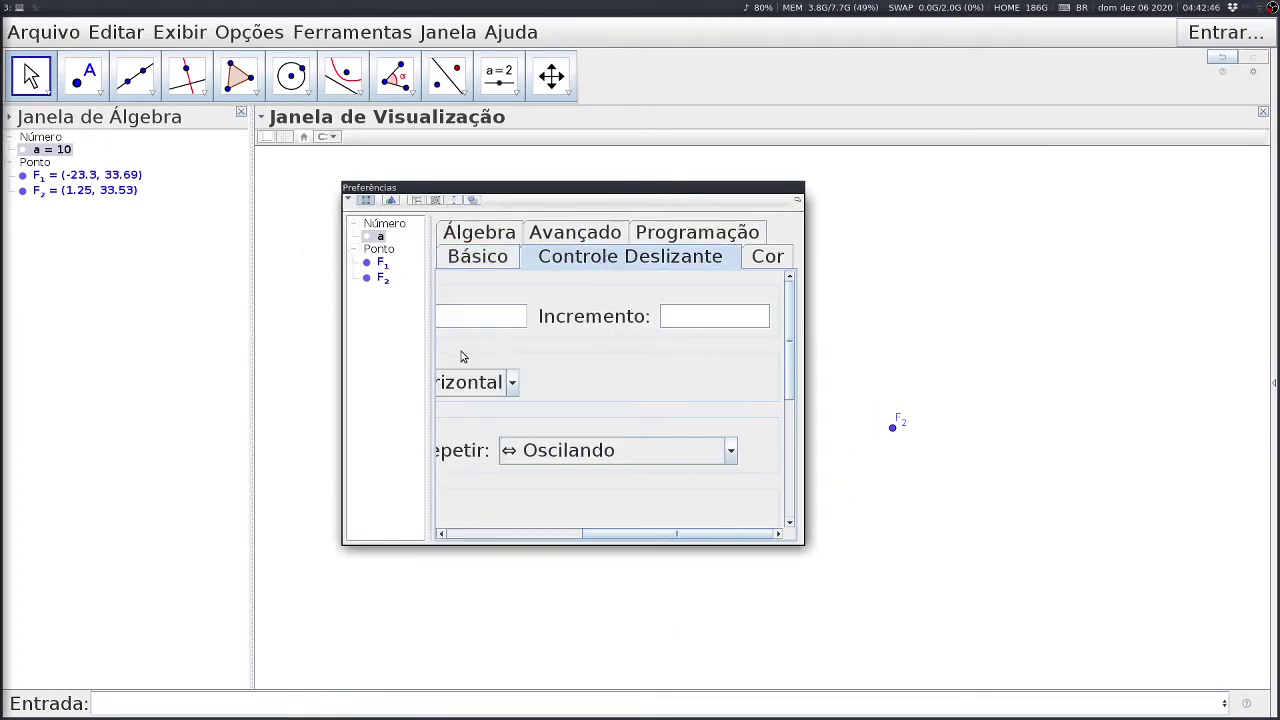
pyautogui.moveTo(613, 534); pyautogui.dragTo(430, 537)
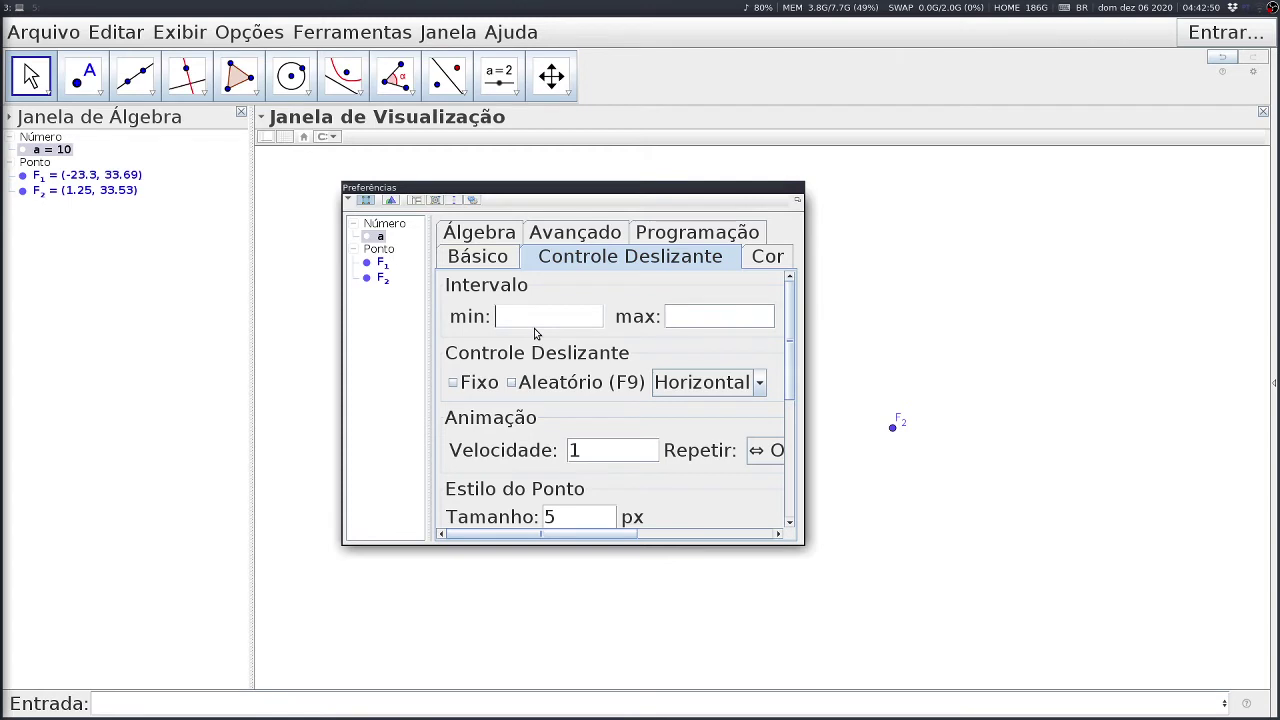
pyautogui.click(534, 328)
pyautogui.write('0.2')
pyautogui.press('Tab')
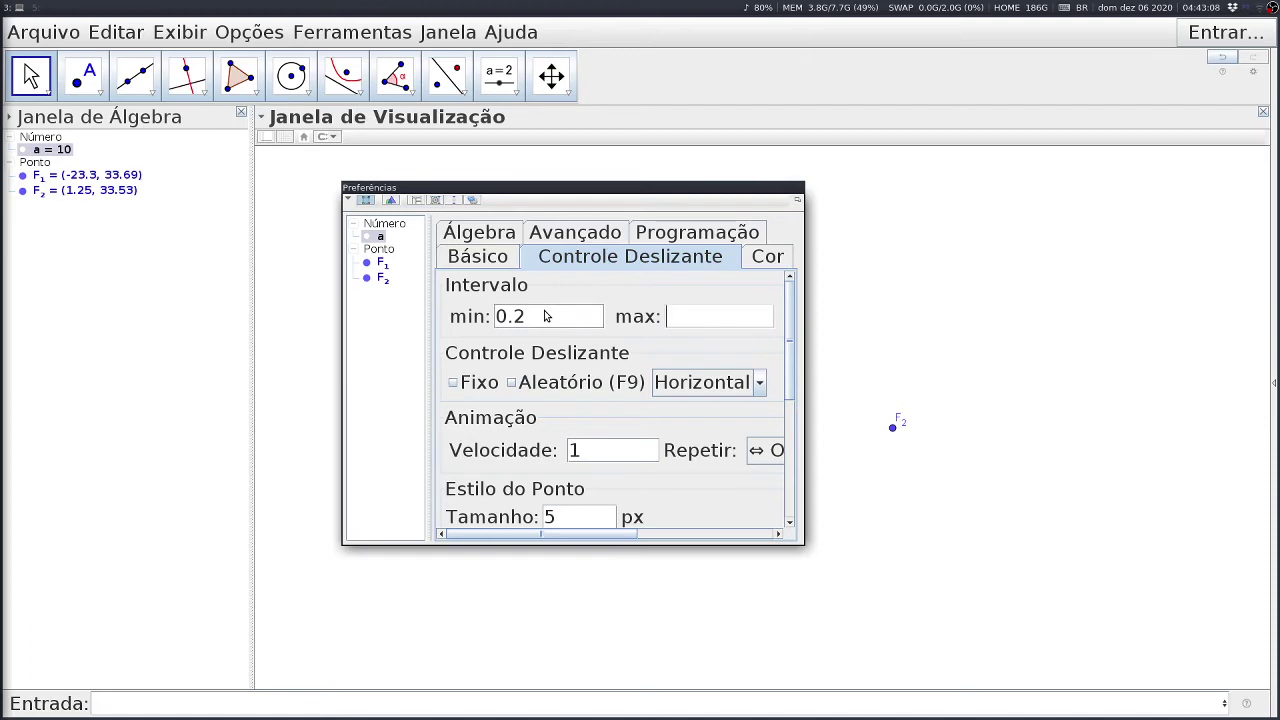
pyautogui.write('10')
pyautogui.press('Return')
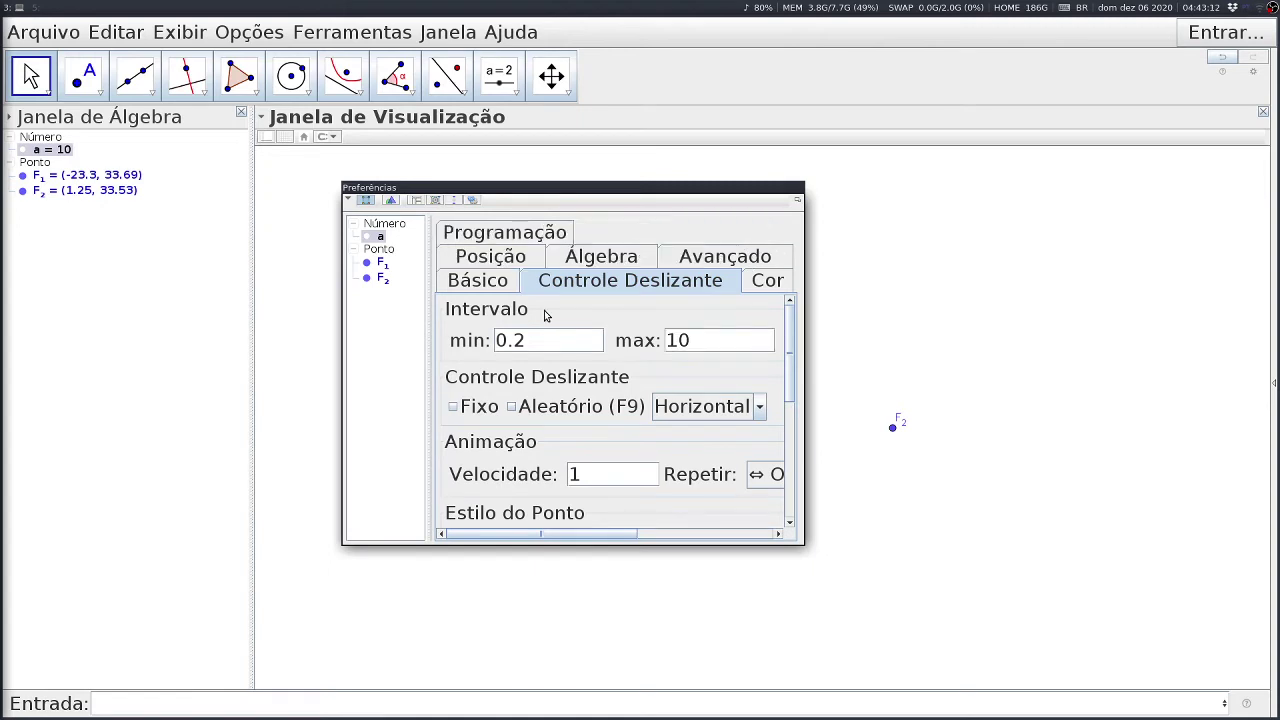
pyautogui.press('Escape')
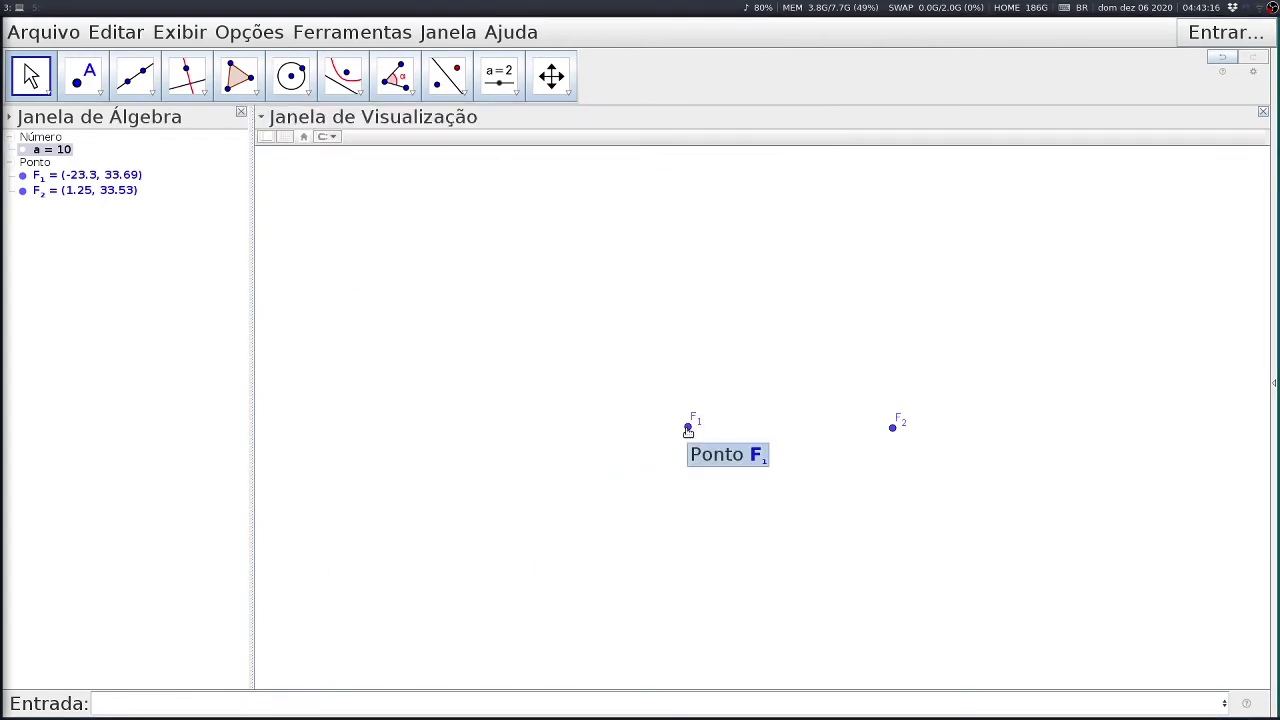
# Try a circle centred at F1 with radius a, using the Circle: Center & Radius tool.
pyautogui.click(302, 88)
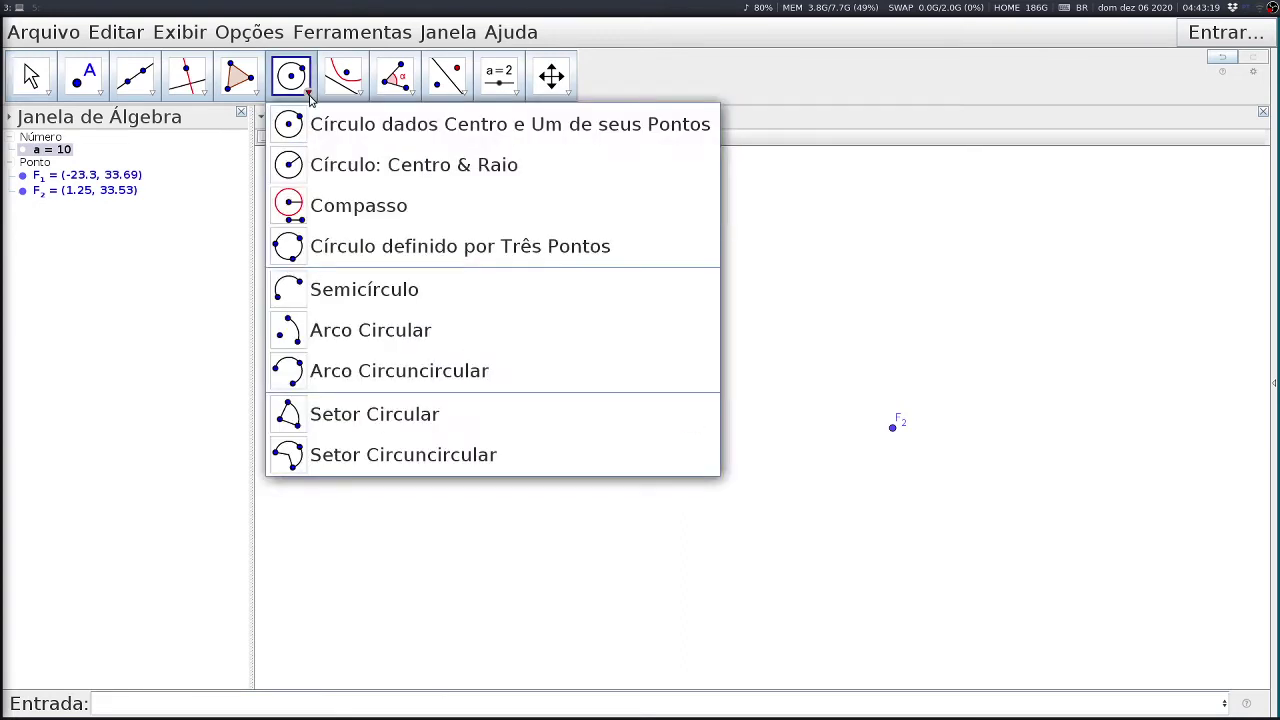
pyautogui.click(346, 177)
pyautogui.click(688, 428)
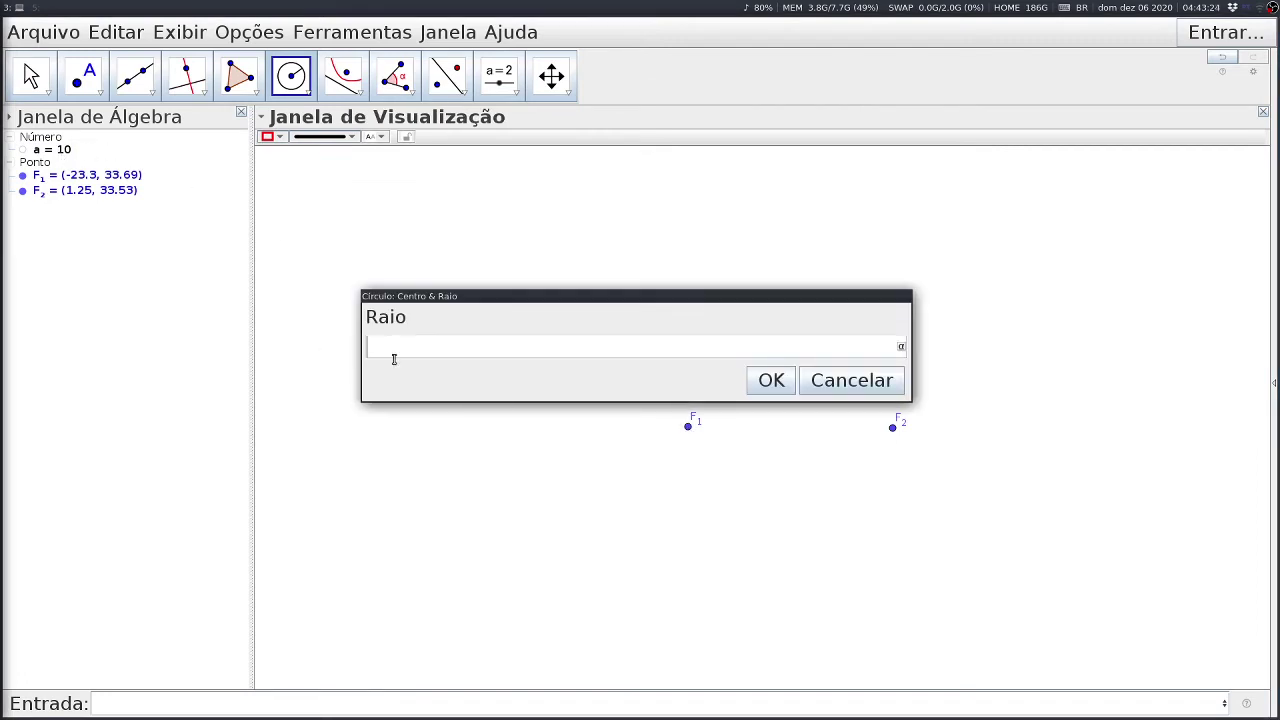
pyautogui.write('a')
pyautogui.press('Return')
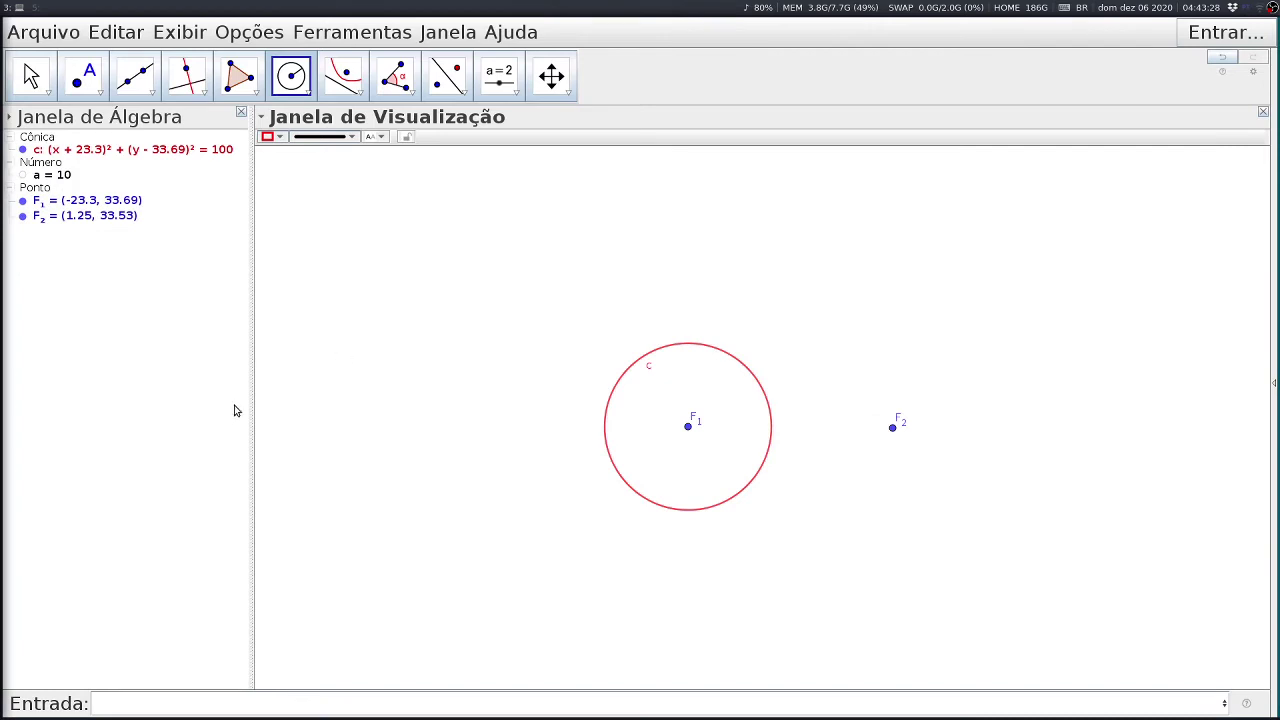
pyautogui.hotkey('ctrl', 'z')
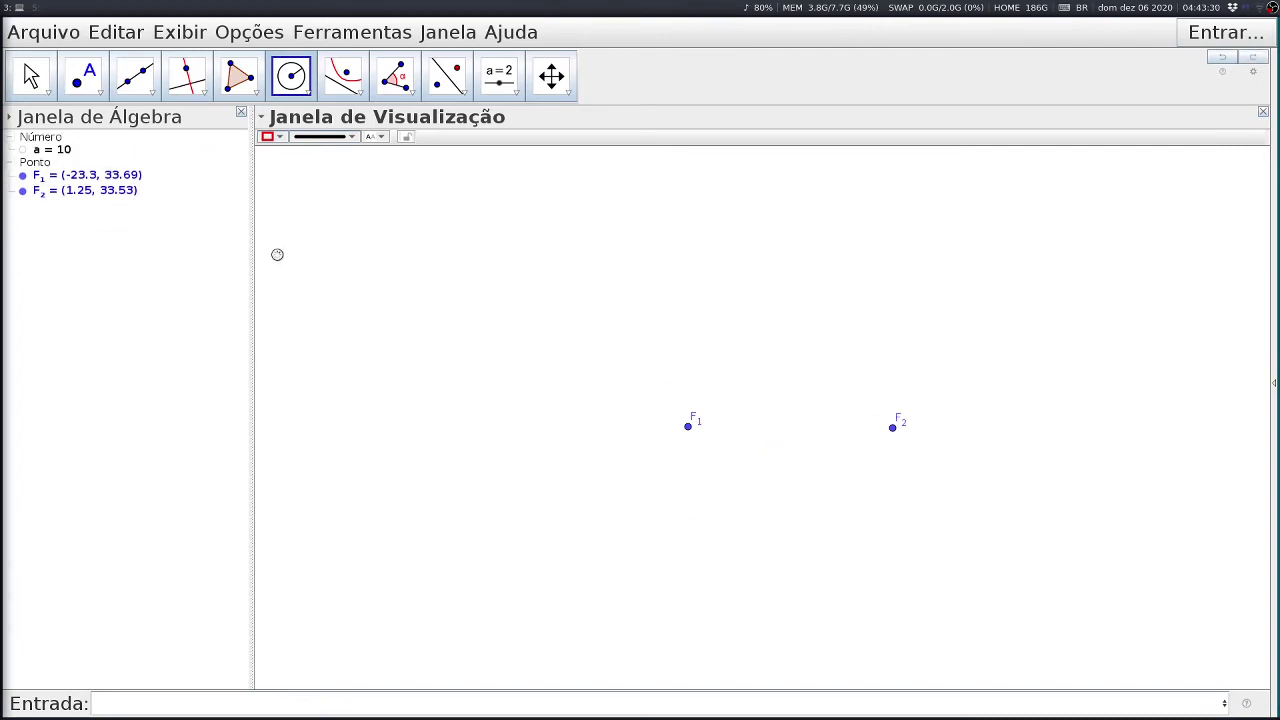
# Draw a circle centred at F1 with radius 2*a.
pyautogui.click(692, 431)
pyautogui.write('2')
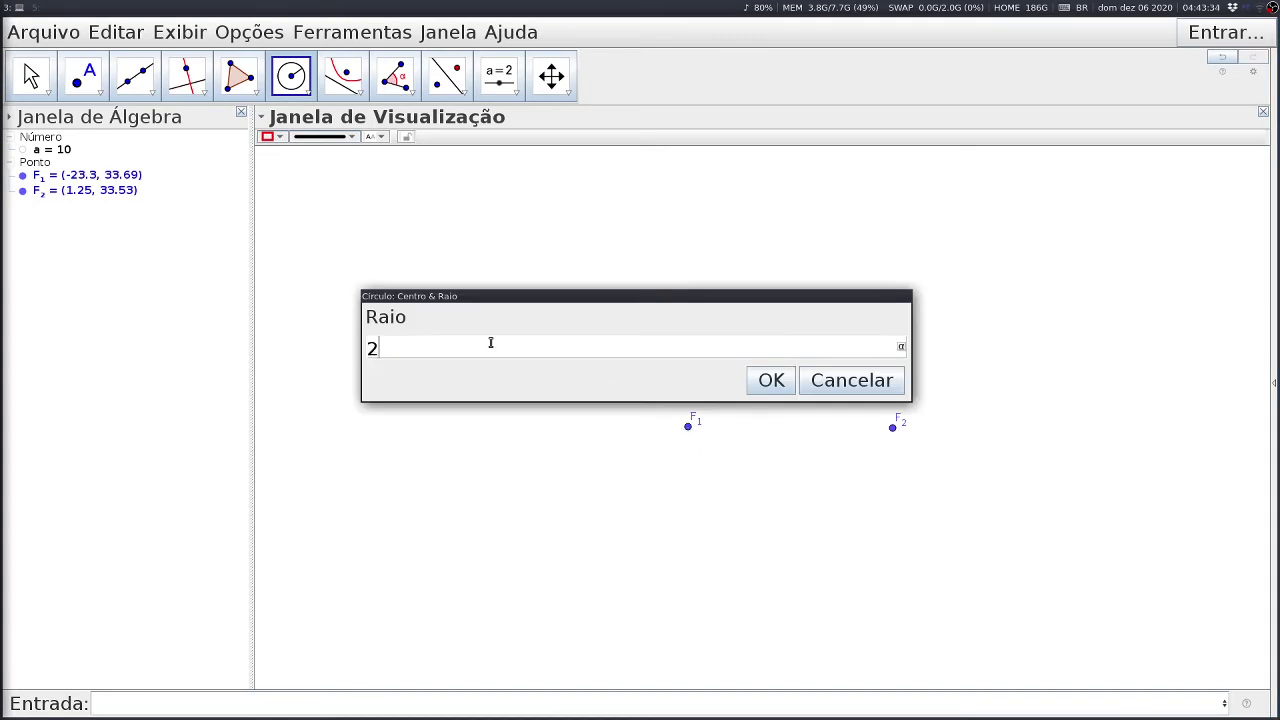
pyautogui.write('*a')
pyautogui.press('Return')
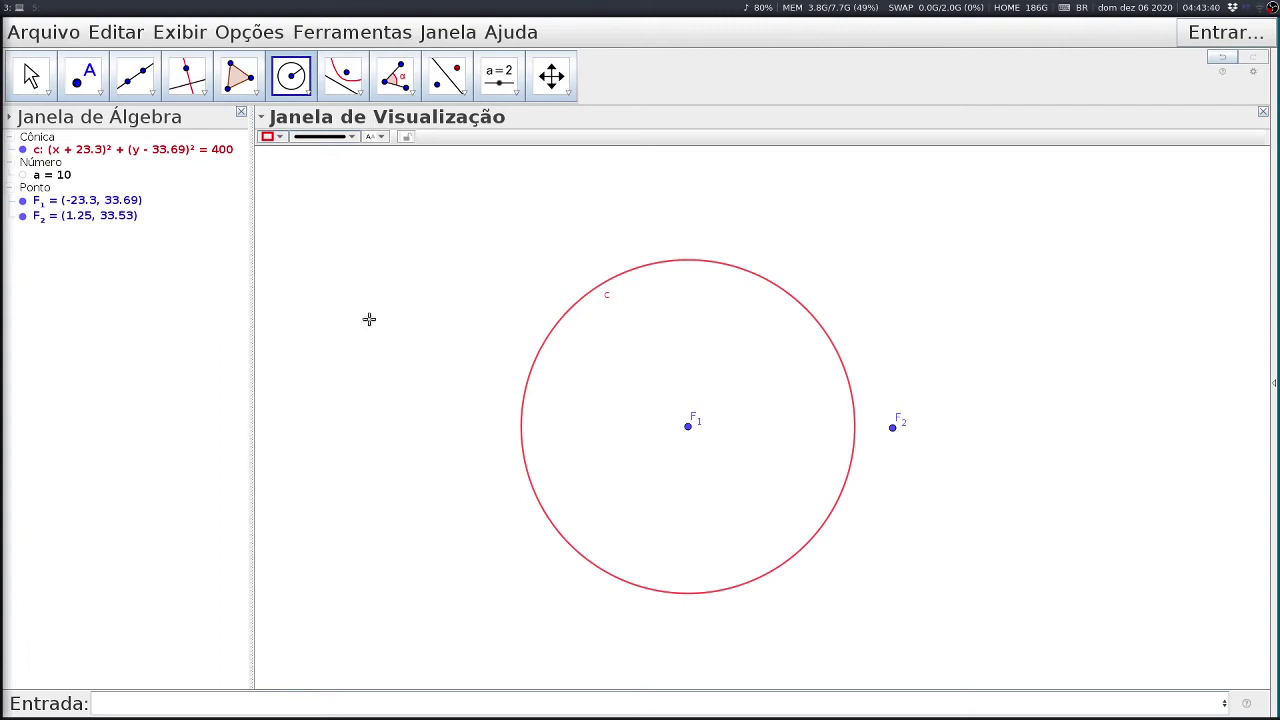
# Display number a as a slider with a maximum of 30, and set it to 14.8.
pyautogui.click(25, 178)
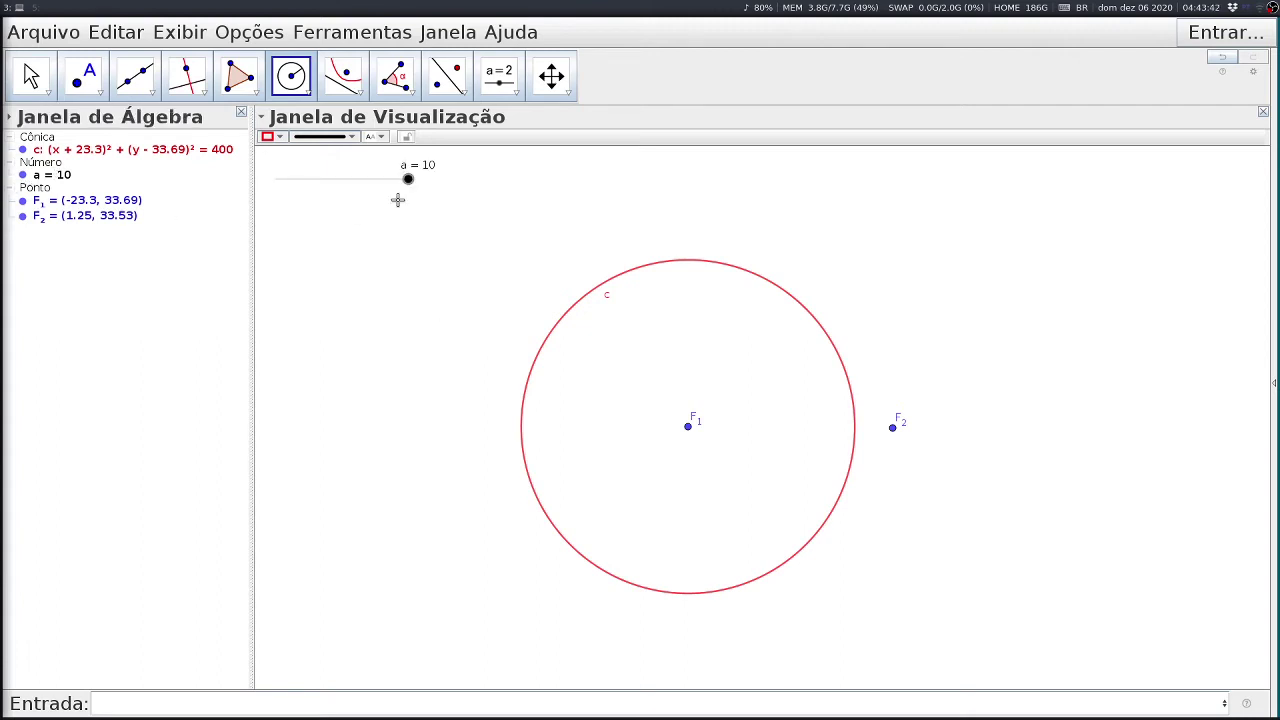
pyautogui.click(408, 179)
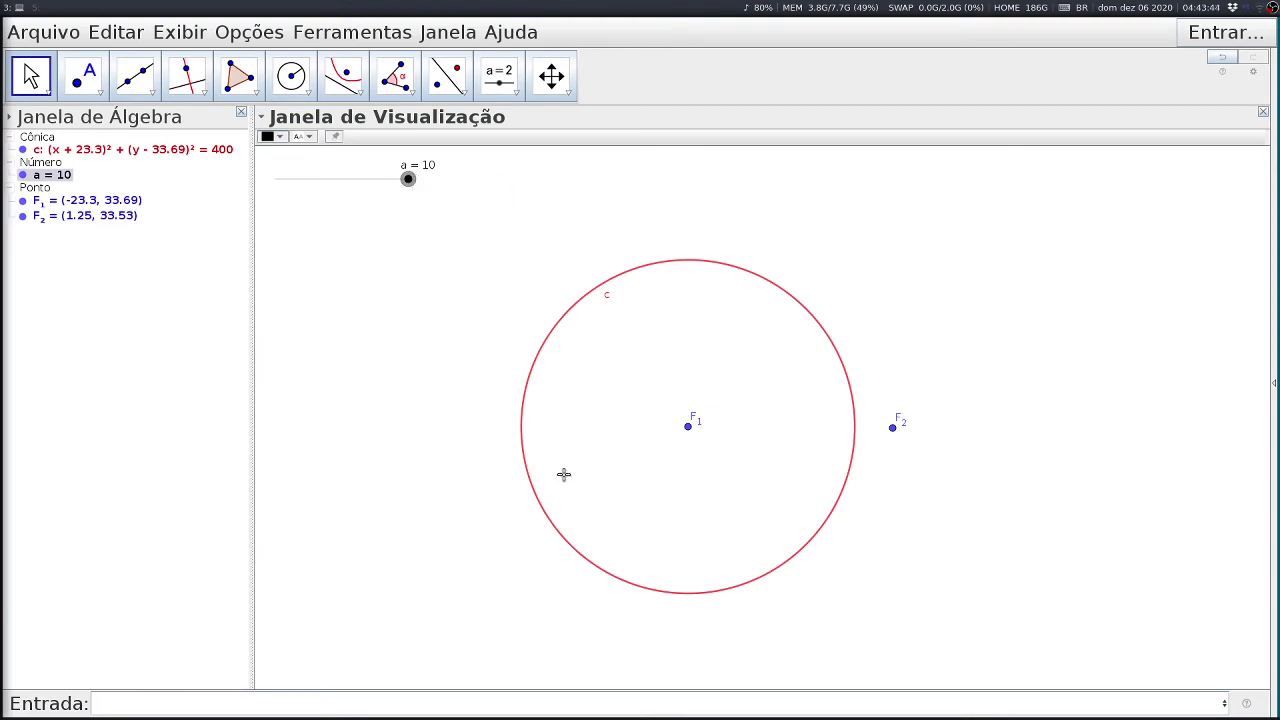
pyautogui.rightClick(408, 180)
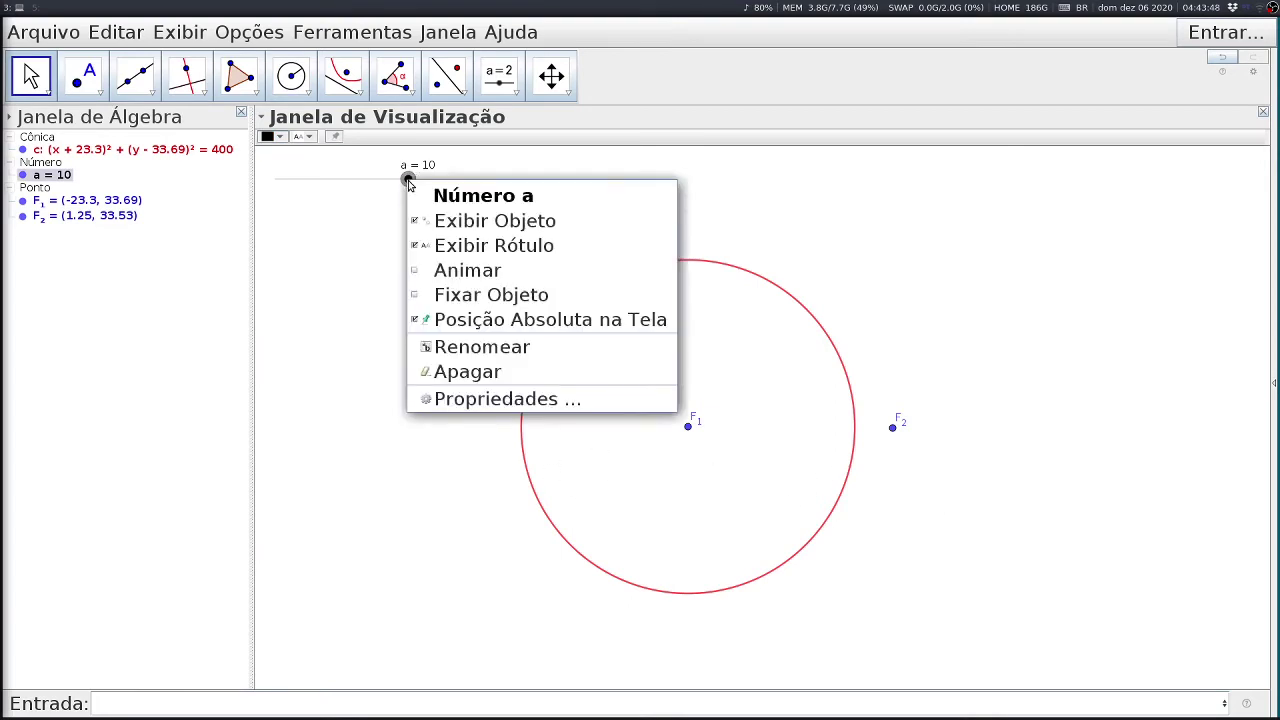
pyautogui.click(455, 399)
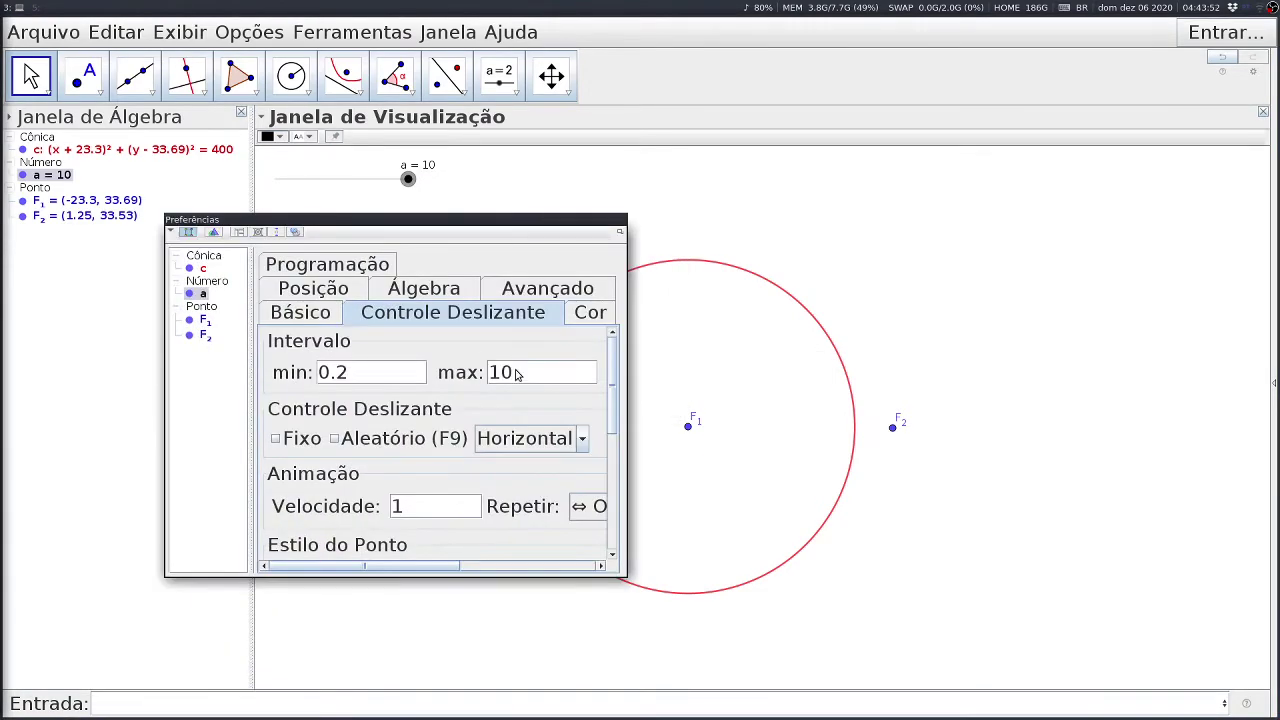
pyautogui.click(517, 373)
pyautogui.doubleClick(501, 373)
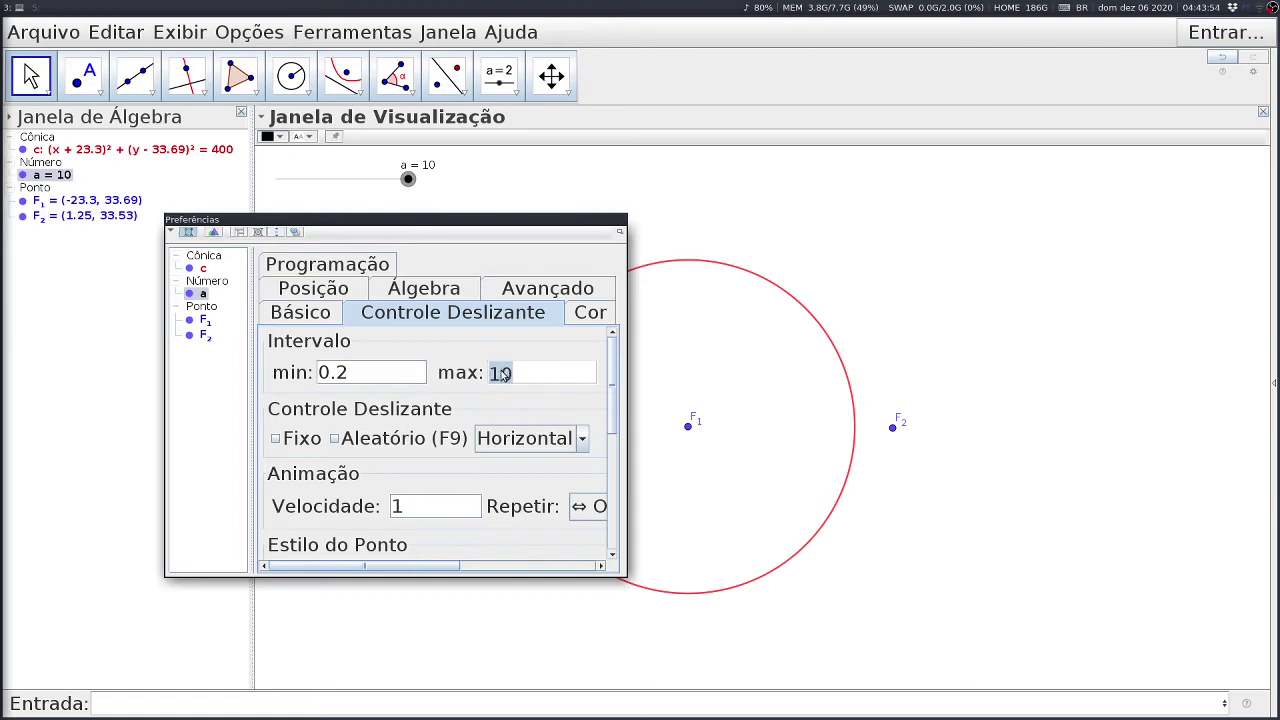
pyautogui.click(501, 373)
pyautogui.press('BackSpace')
pyautogui.write('3')
pyautogui.press('Return')
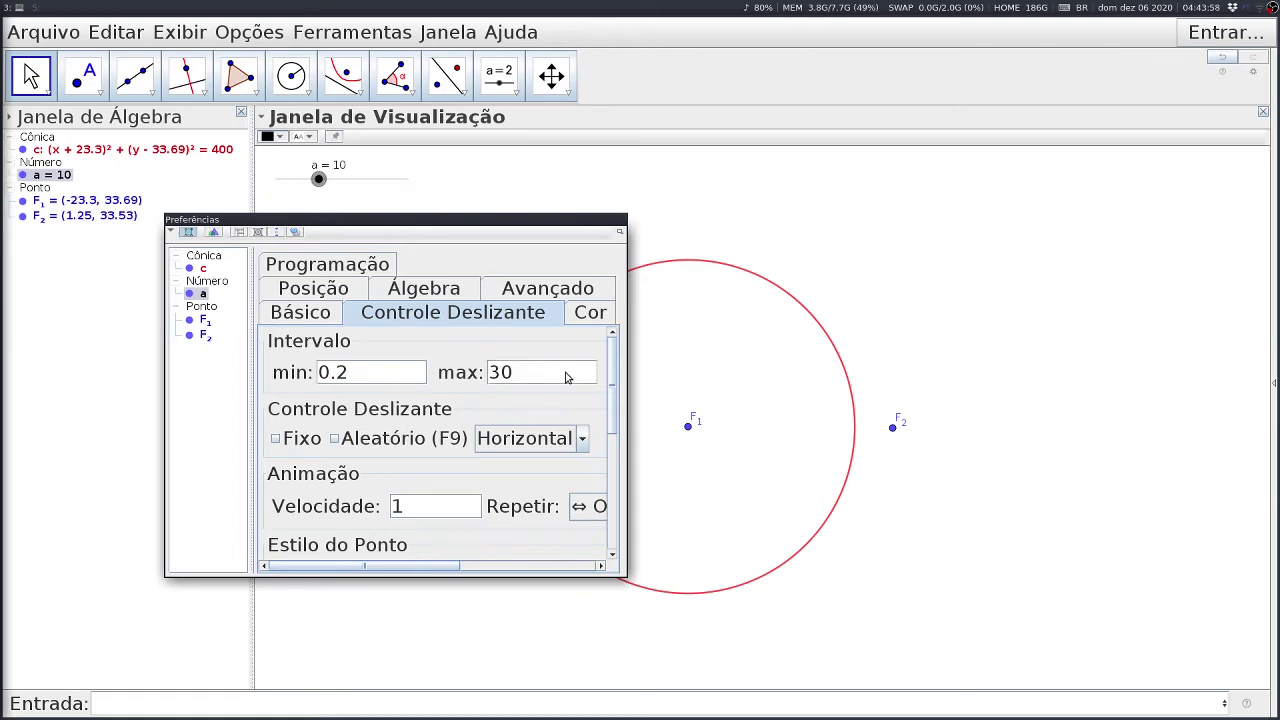
pyautogui.press('Escape')
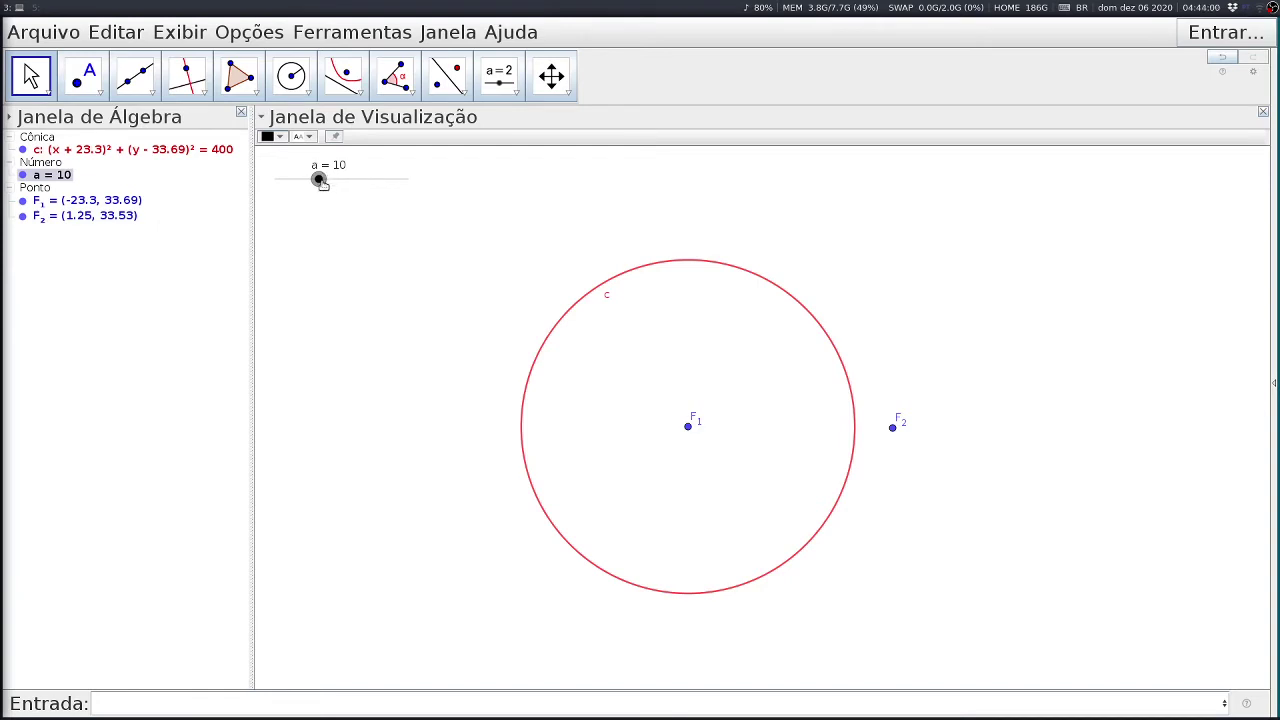
pyautogui.moveTo(321, 183); pyautogui.dragTo(341, 200)
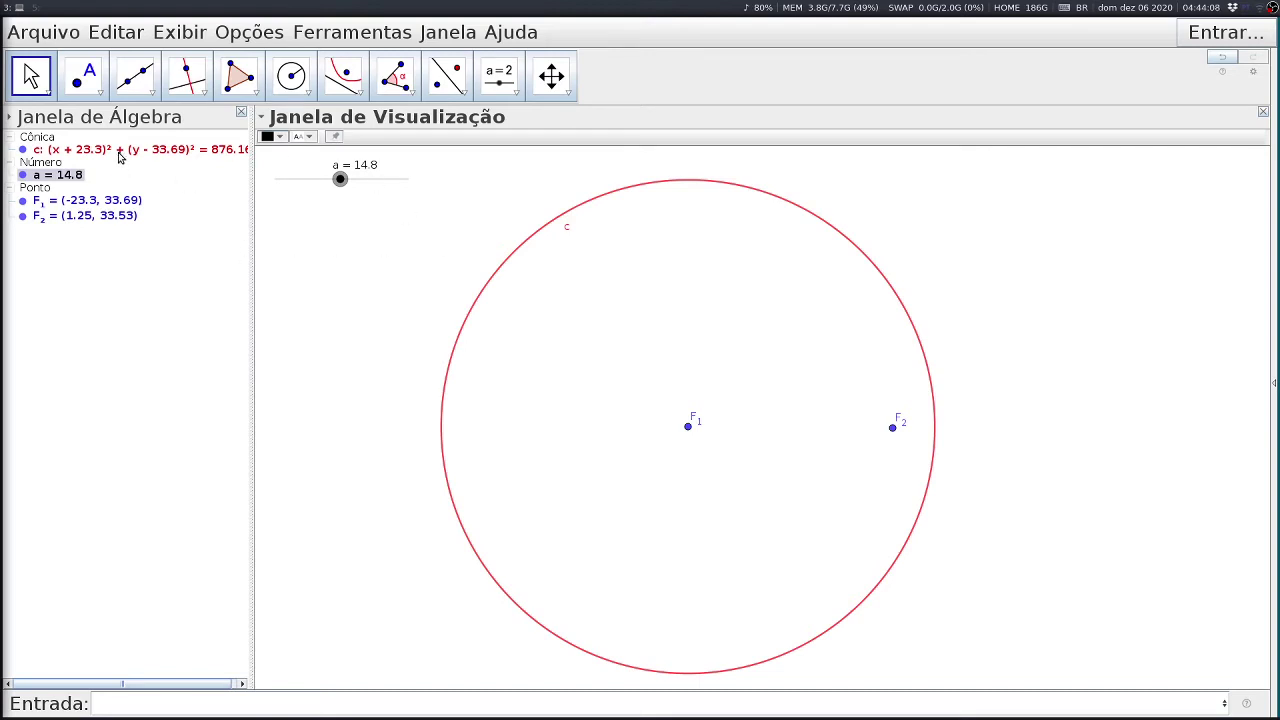
# Recolour circle c dark grey and hide its label.
pyautogui.click(118, 152)
pyautogui.click(268, 136)
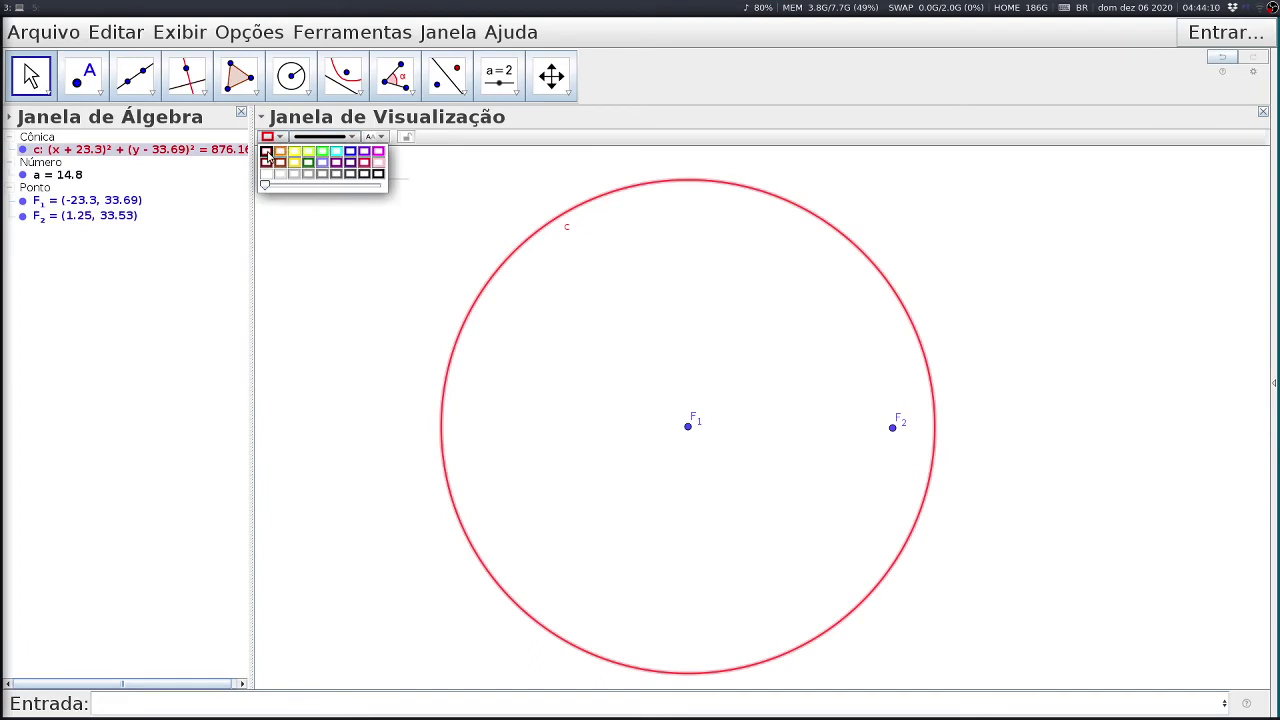
pyautogui.click(337, 175)
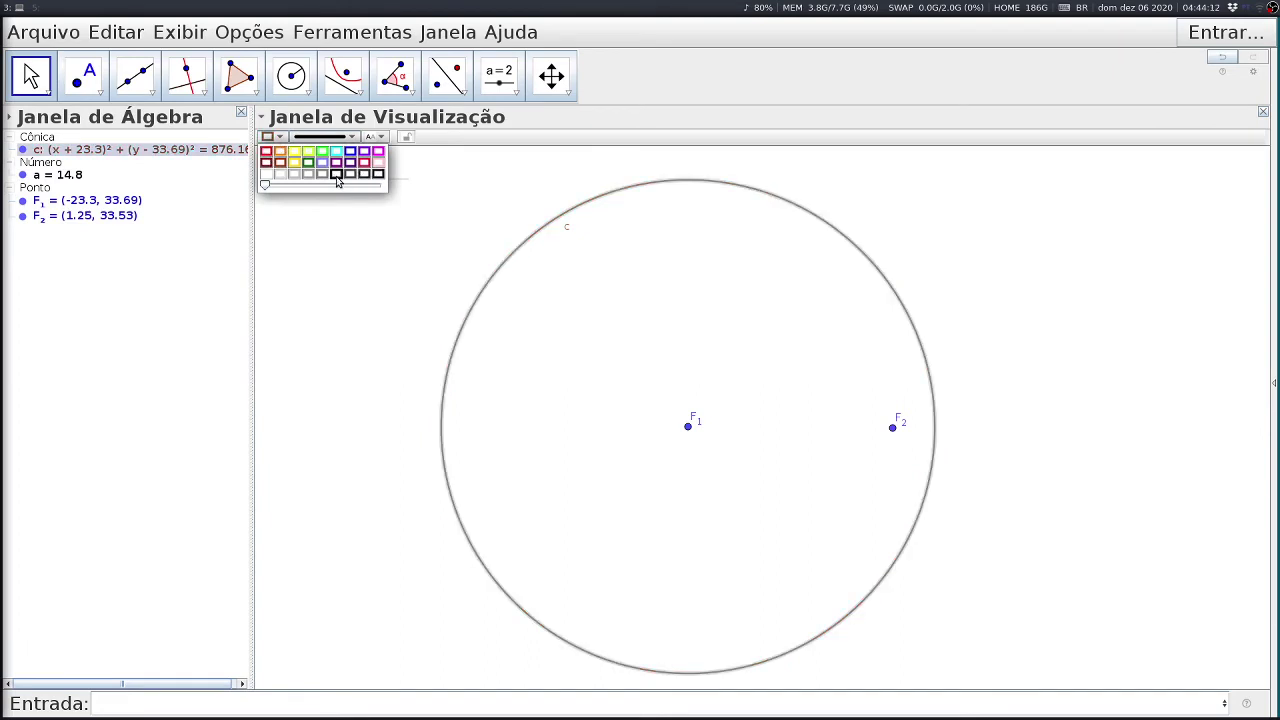
pyautogui.rightClick(110, 151)
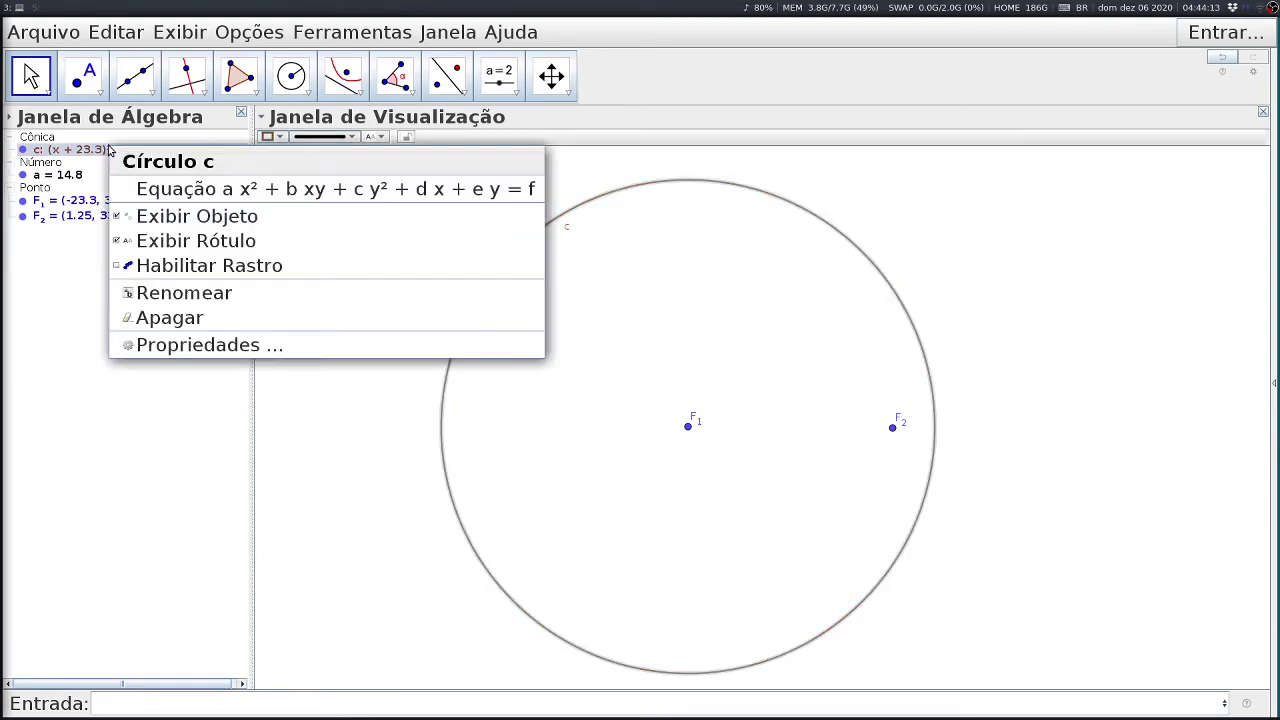
pyautogui.click(158, 242)
pyautogui.click(360, 300)
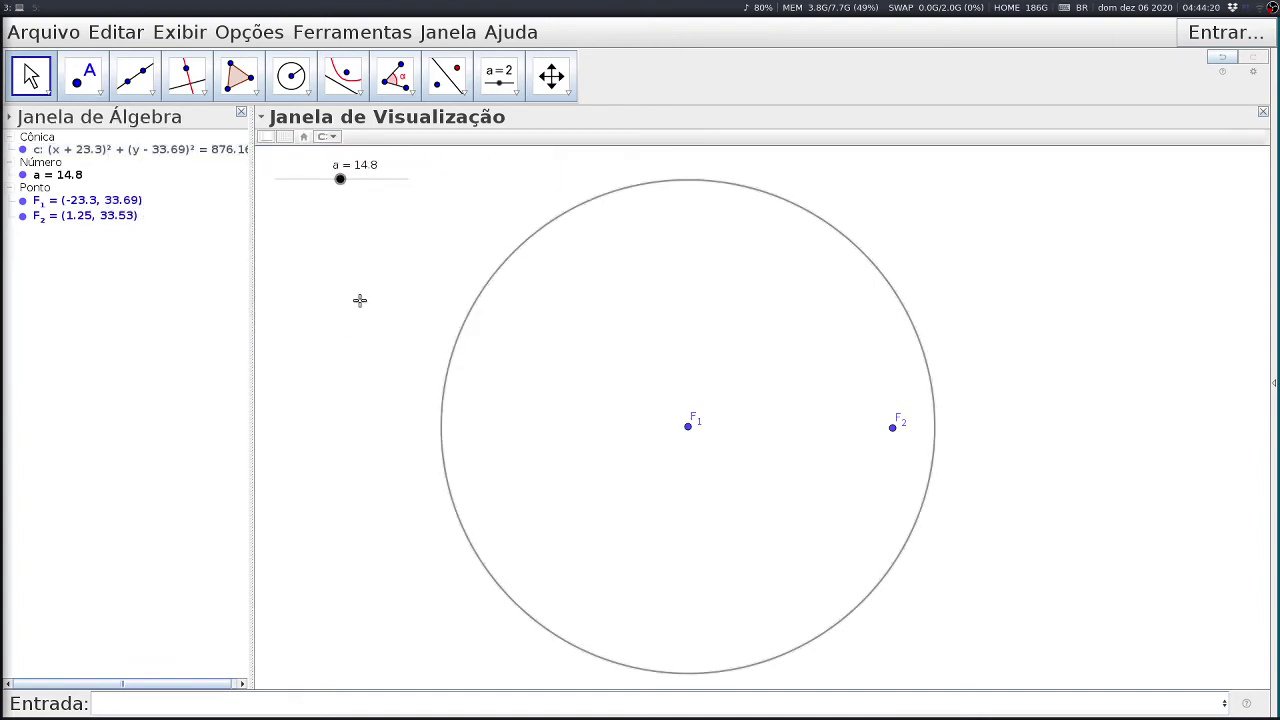
# Place point A on the circle's upper-left arc and move F2 inside the circle to about (-5.07, 34.17).
pyautogui.click(85, 77)
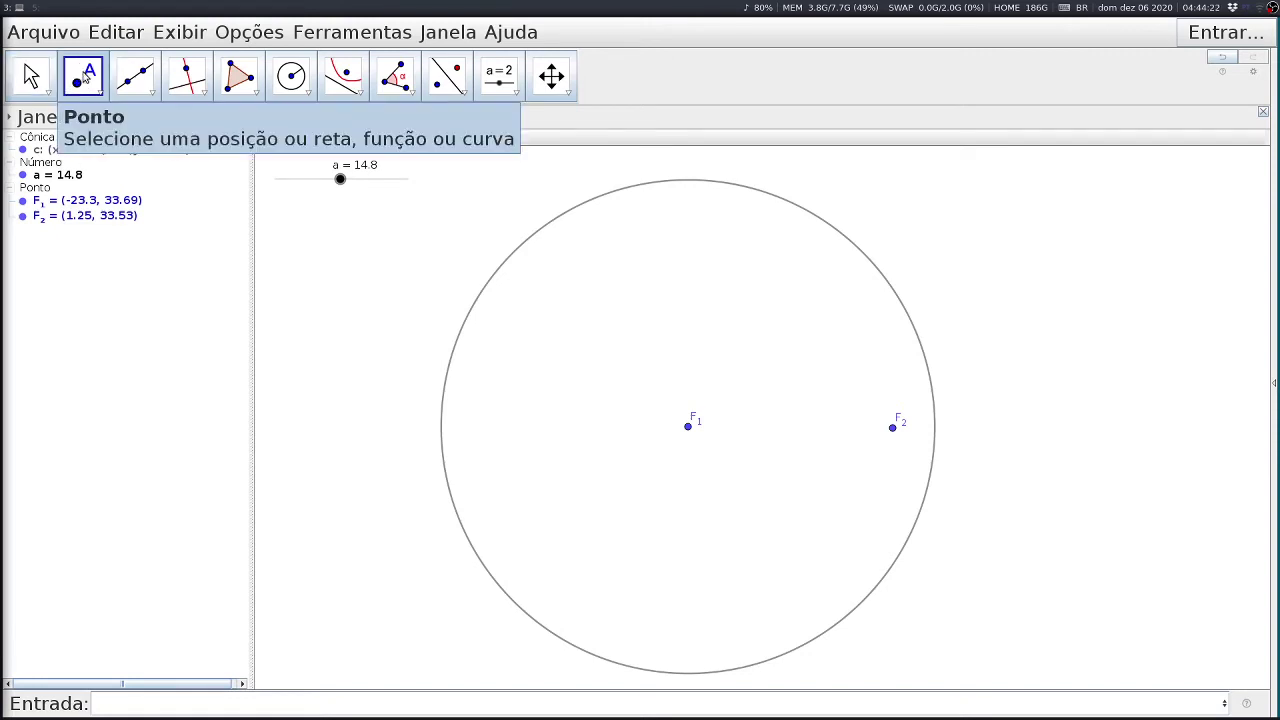
pyautogui.click(601, 194)
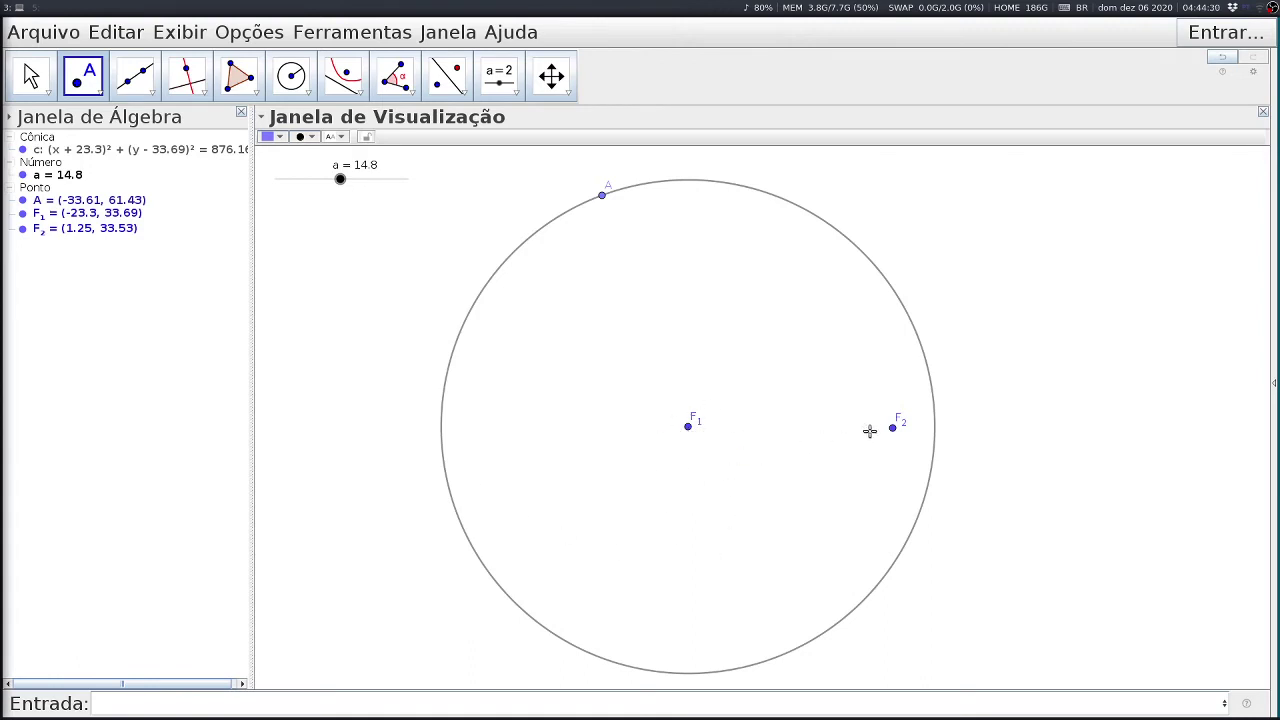
pyautogui.press('Escape')
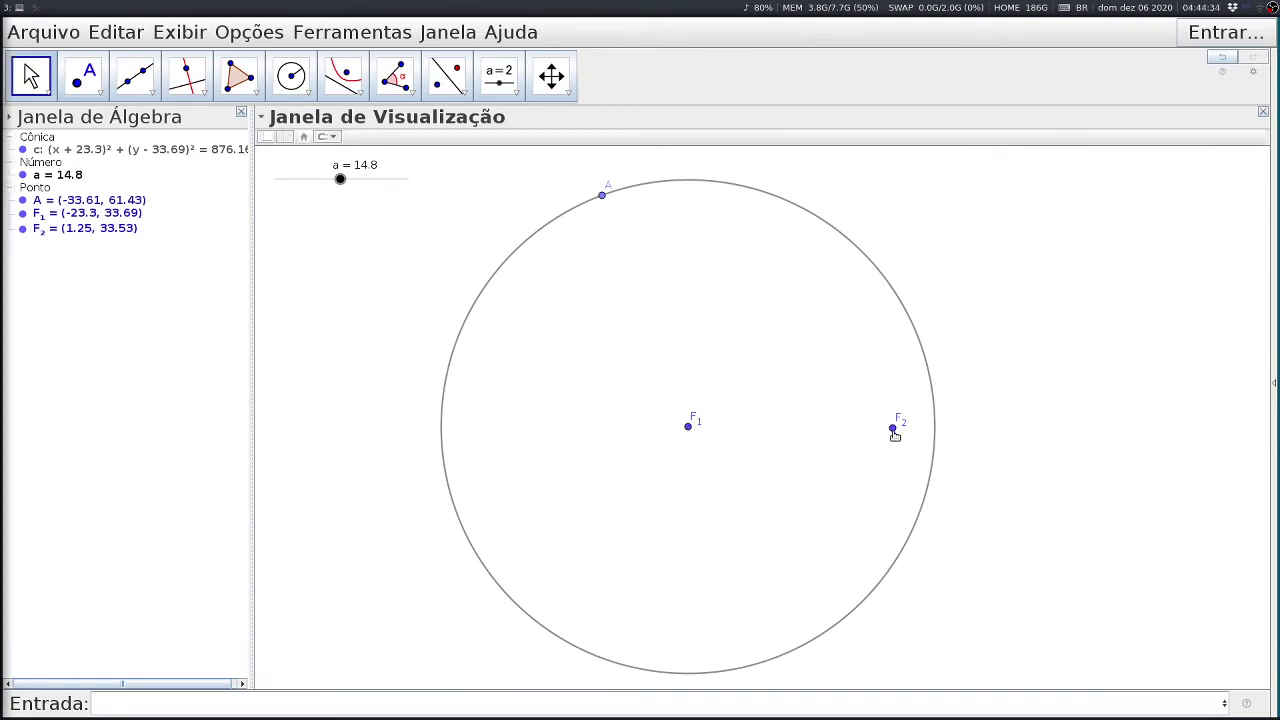
pyautogui.moveTo(895, 435); pyautogui.dragTo(848, 427)
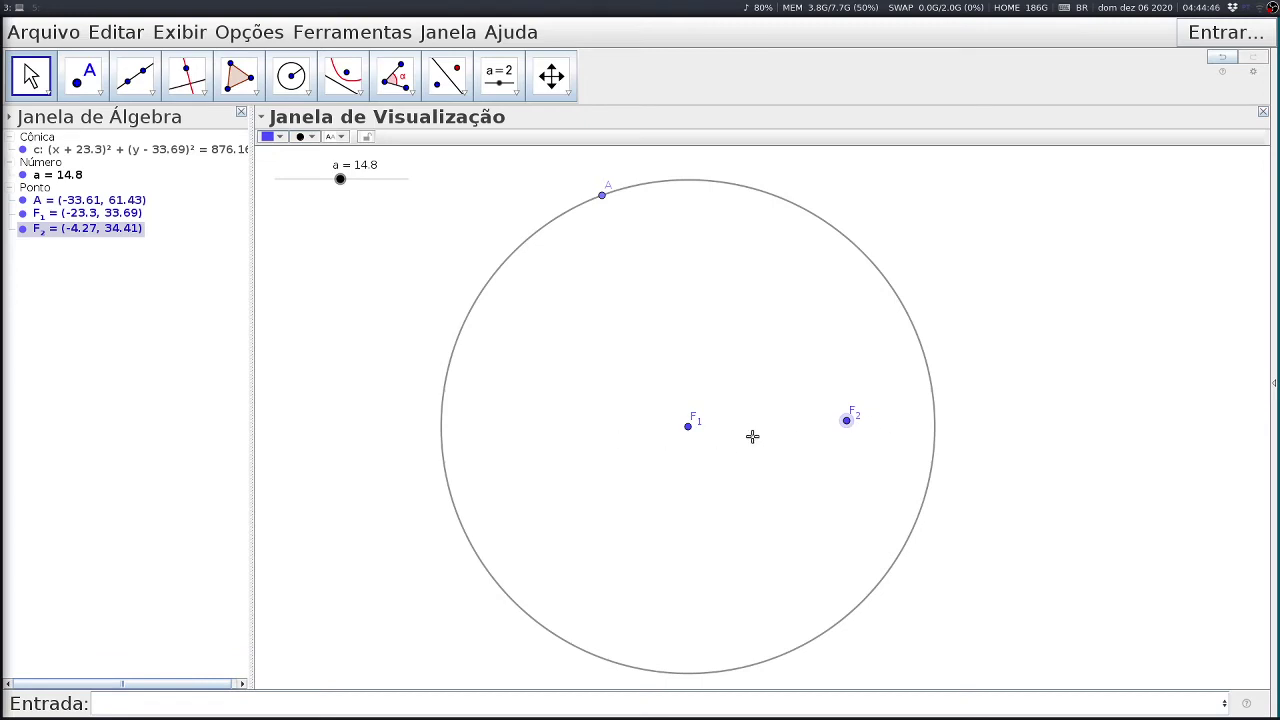
pyautogui.moveTo(847, 422); pyautogui.dragTo(840, 422)
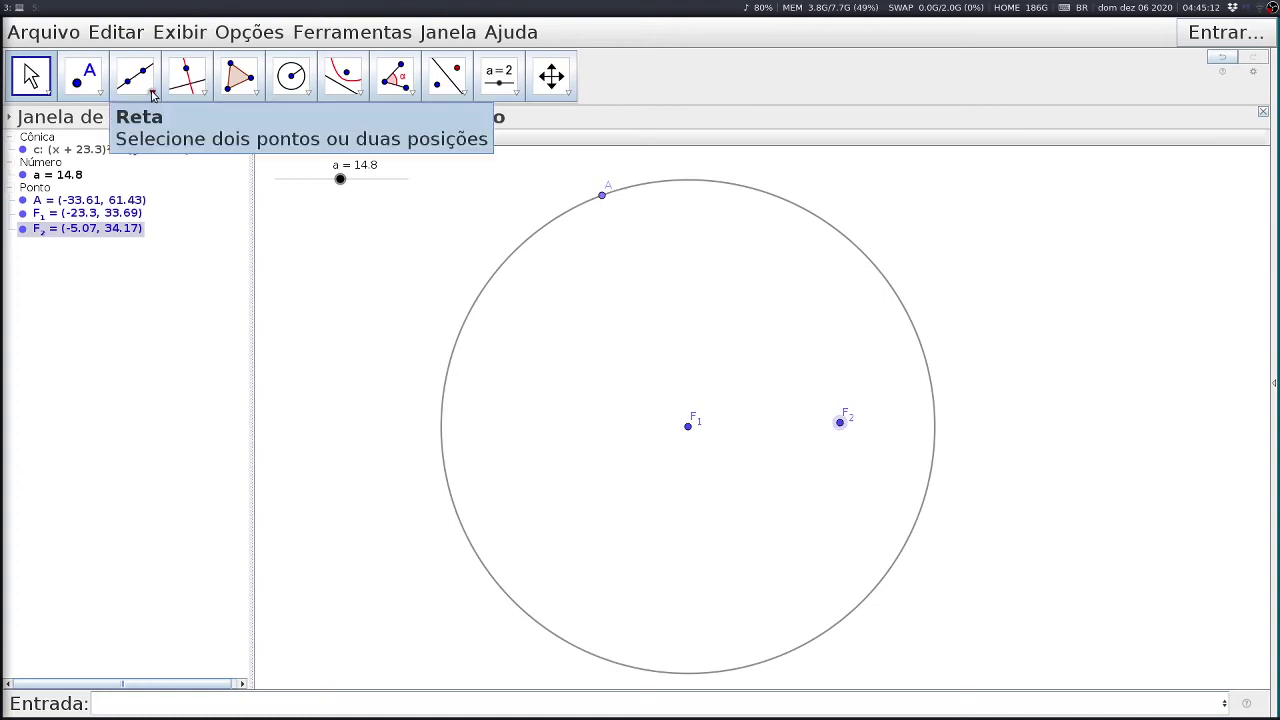
# Construct the perpendicular bisector of A and F2, and move A along the circle to about (-6.28, 57.9).
pyautogui.click(204, 91)
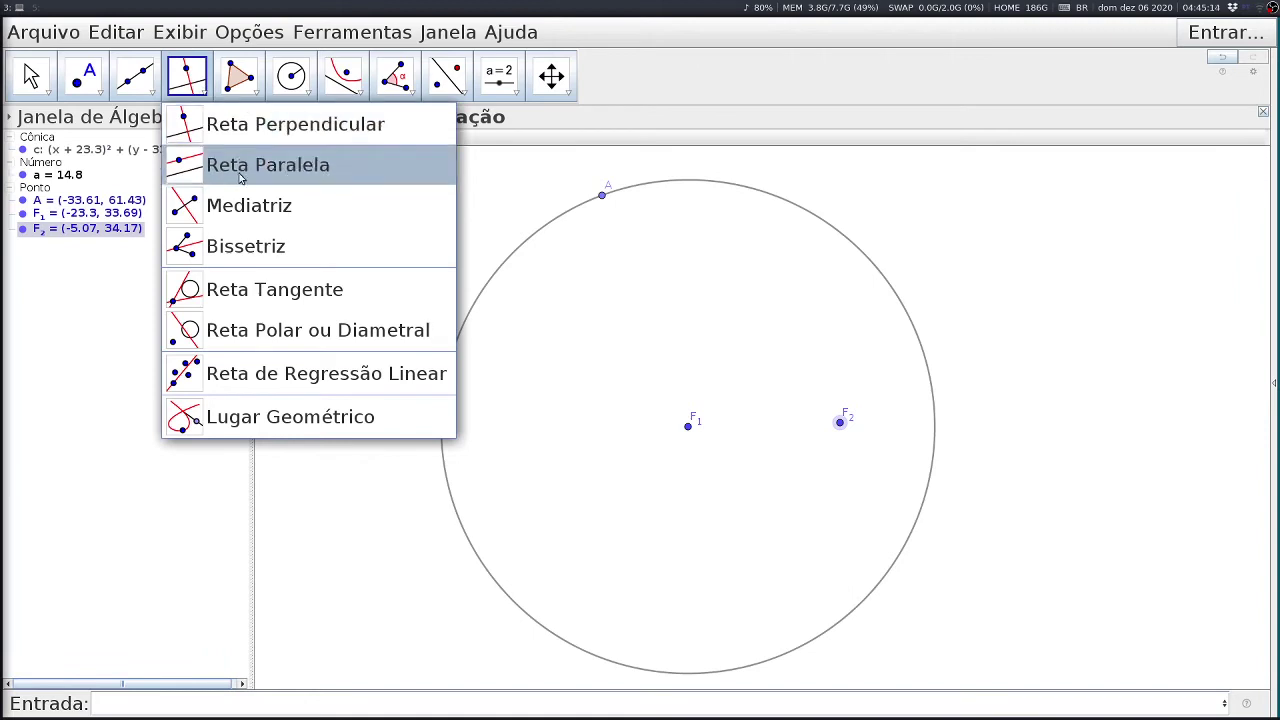
pyautogui.click(240, 205)
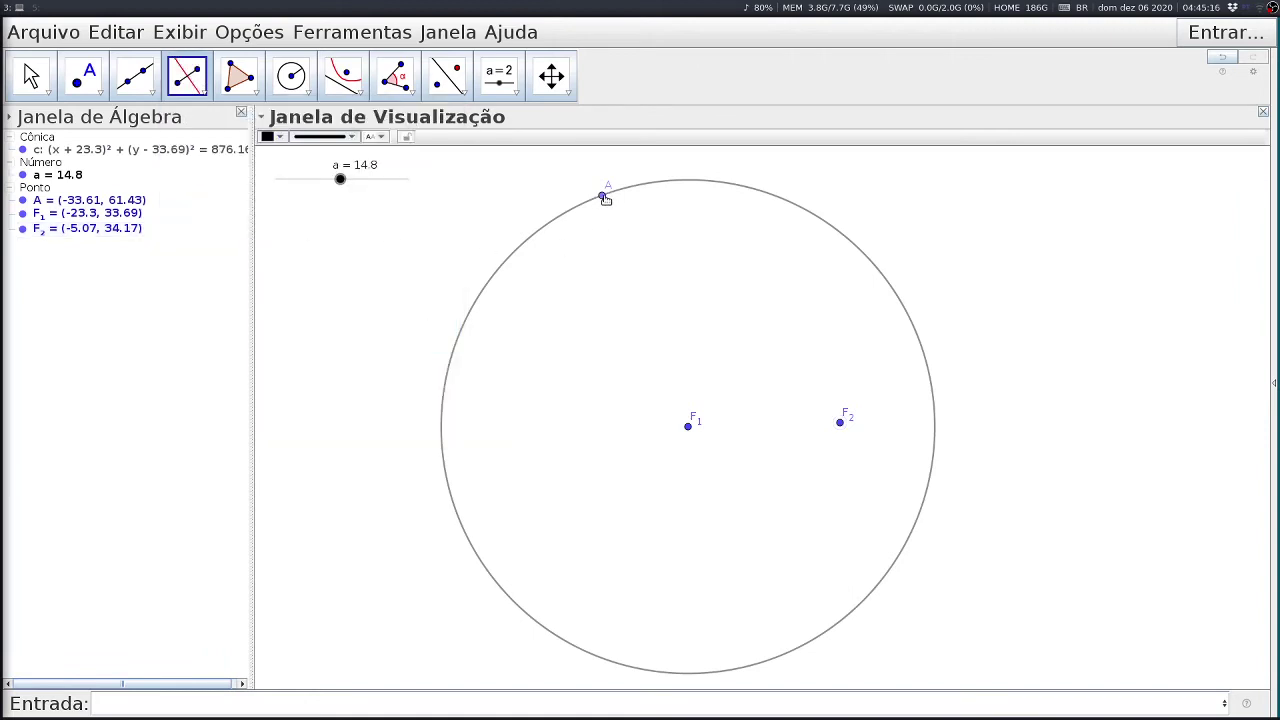
pyautogui.click(602, 196)
pyautogui.click(840, 423)
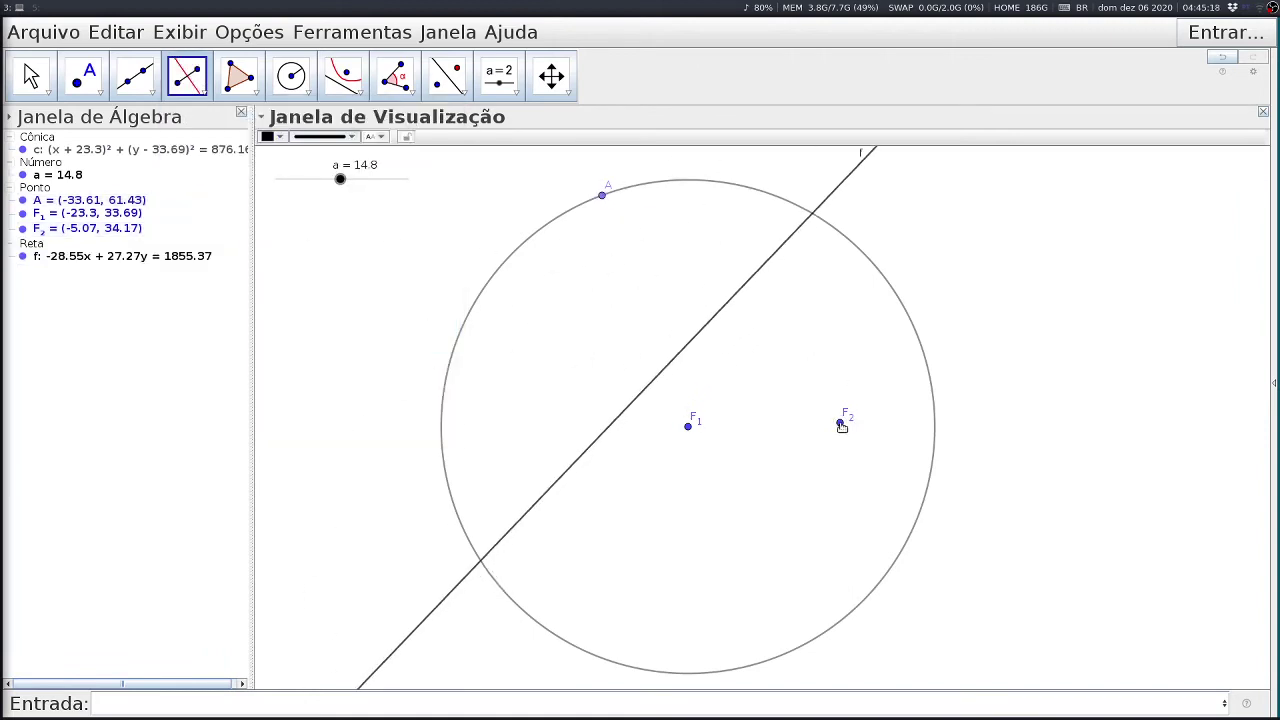
pyautogui.click(31, 76)
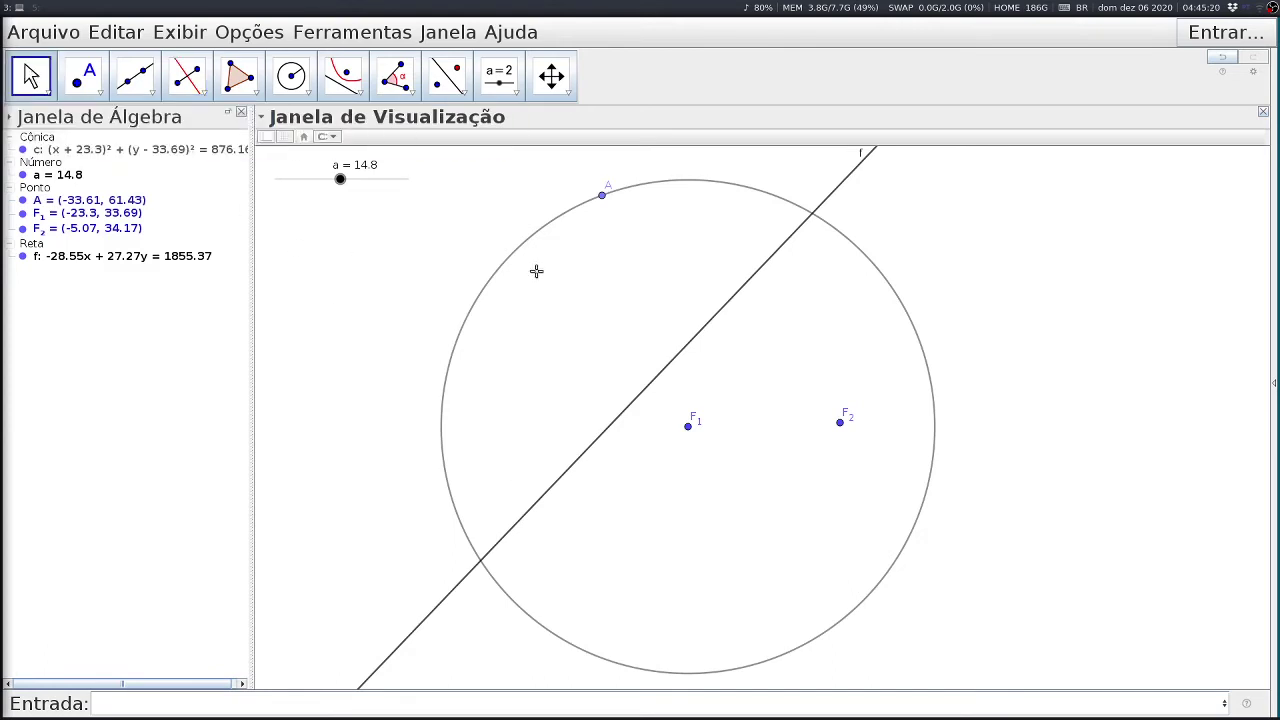
pyautogui.moveTo(604, 198); pyautogui.dragTo(814, 251)
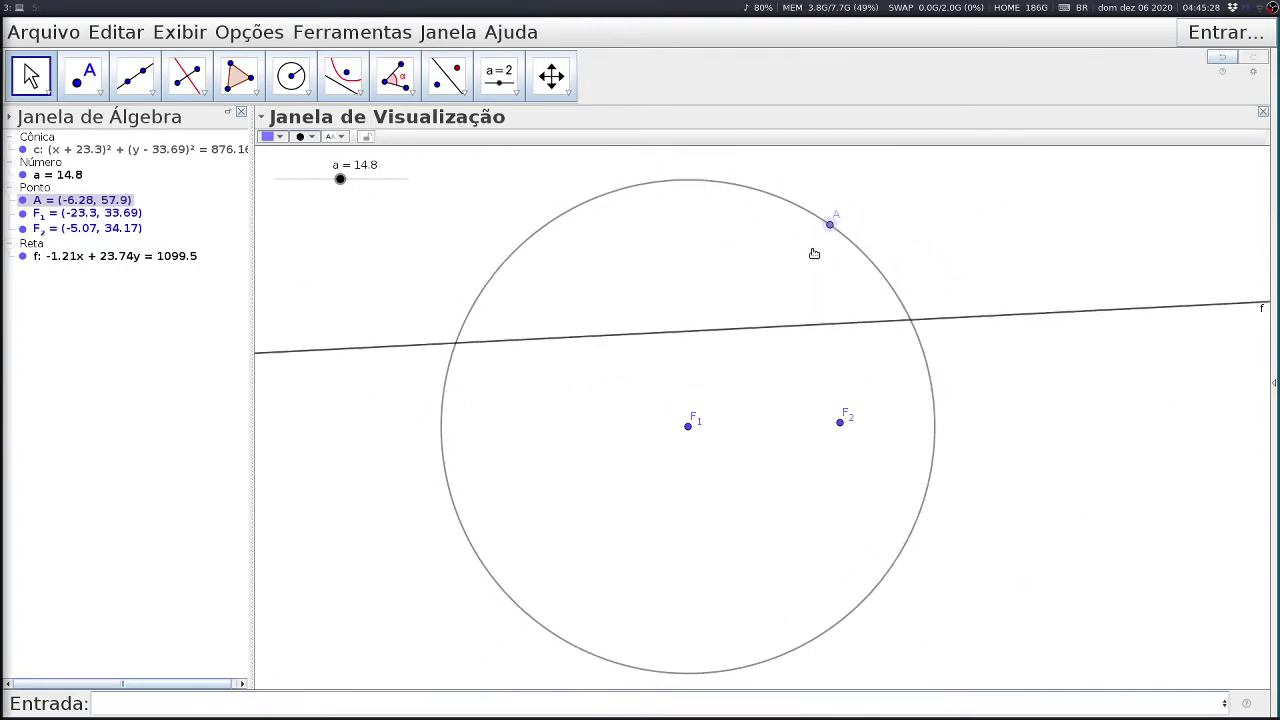
# Style bisector f as a short-dashed grey line.
pyautogui.click(90, 256)
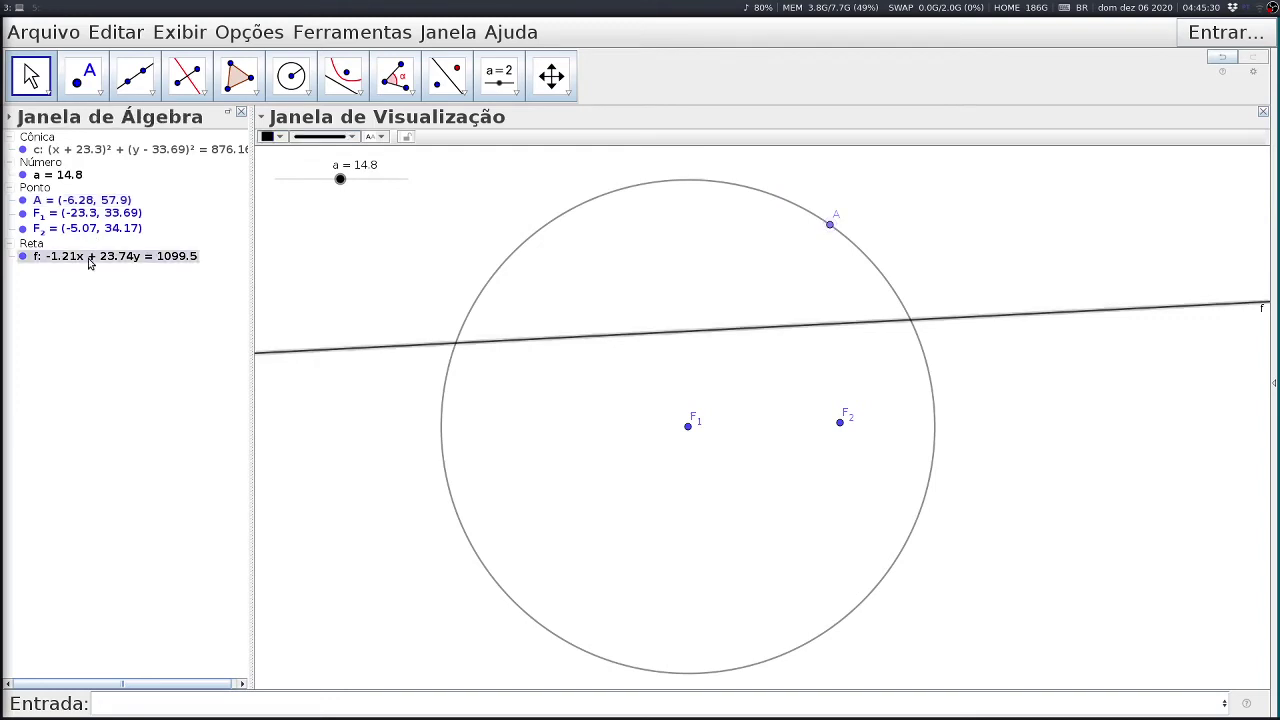
pyautogui.click(354, 138)
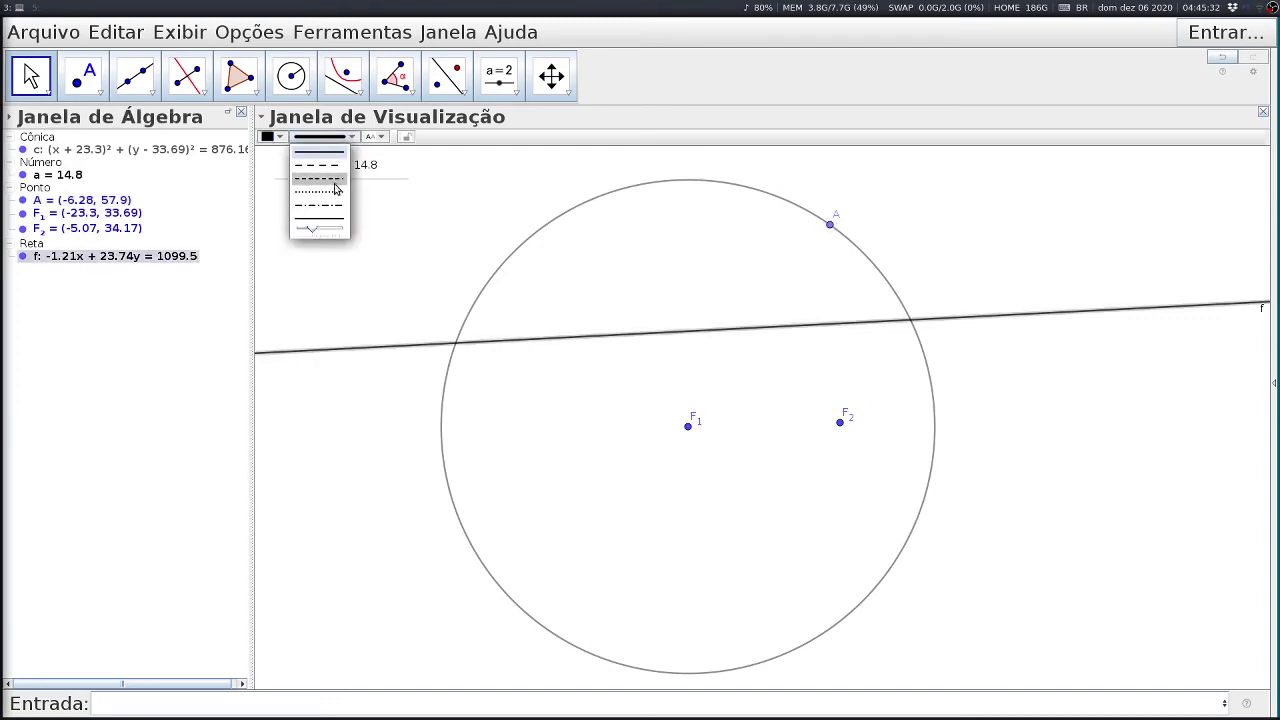
pyautogui.click(338, 178)
pyautogui.click(280, 138)
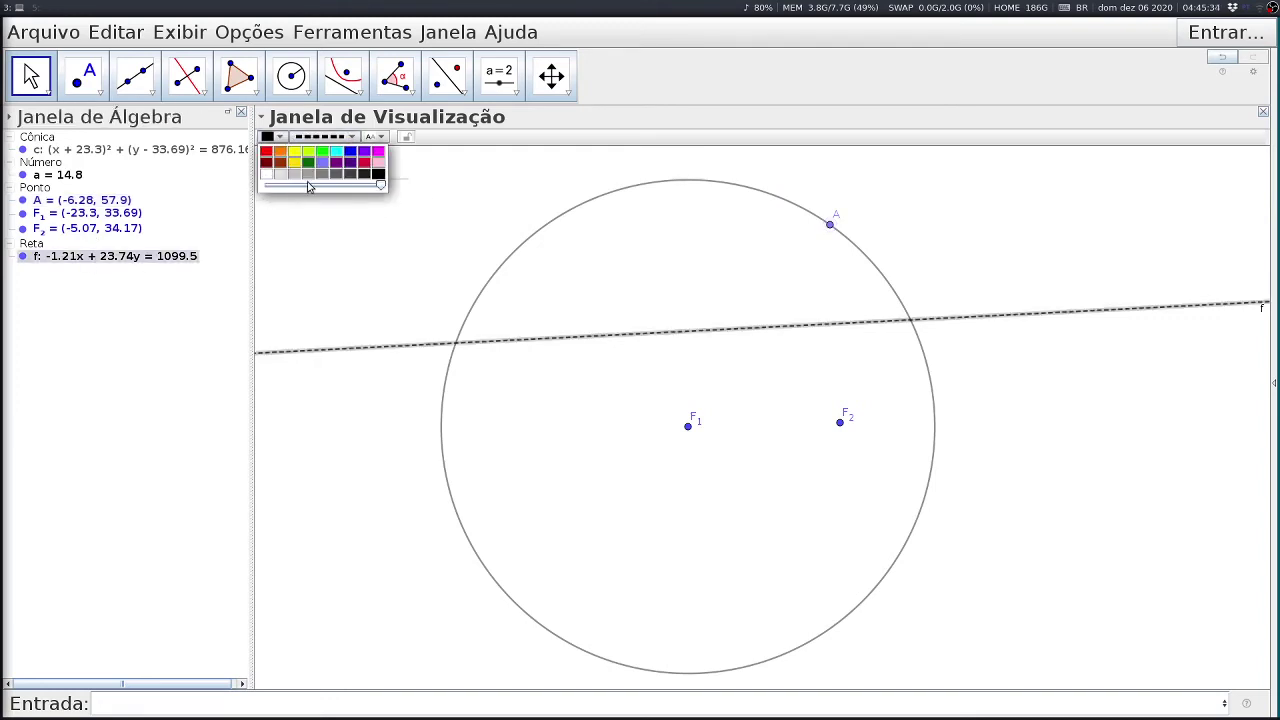
pyautogui.click(322, 174)
pyautogui.click(336, 381)
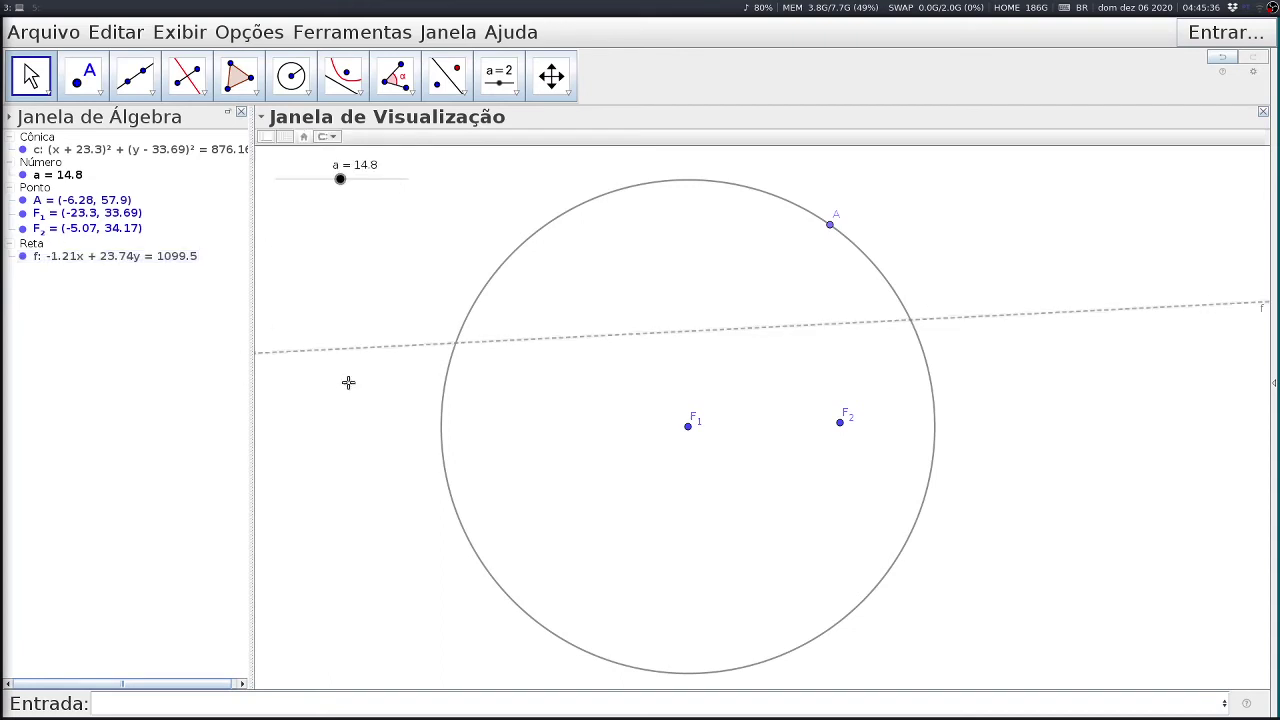
# Enable the trace of bisector f and sweep point A around the circle to draw the envelope.
pyautogui.rightClick(346, 351)
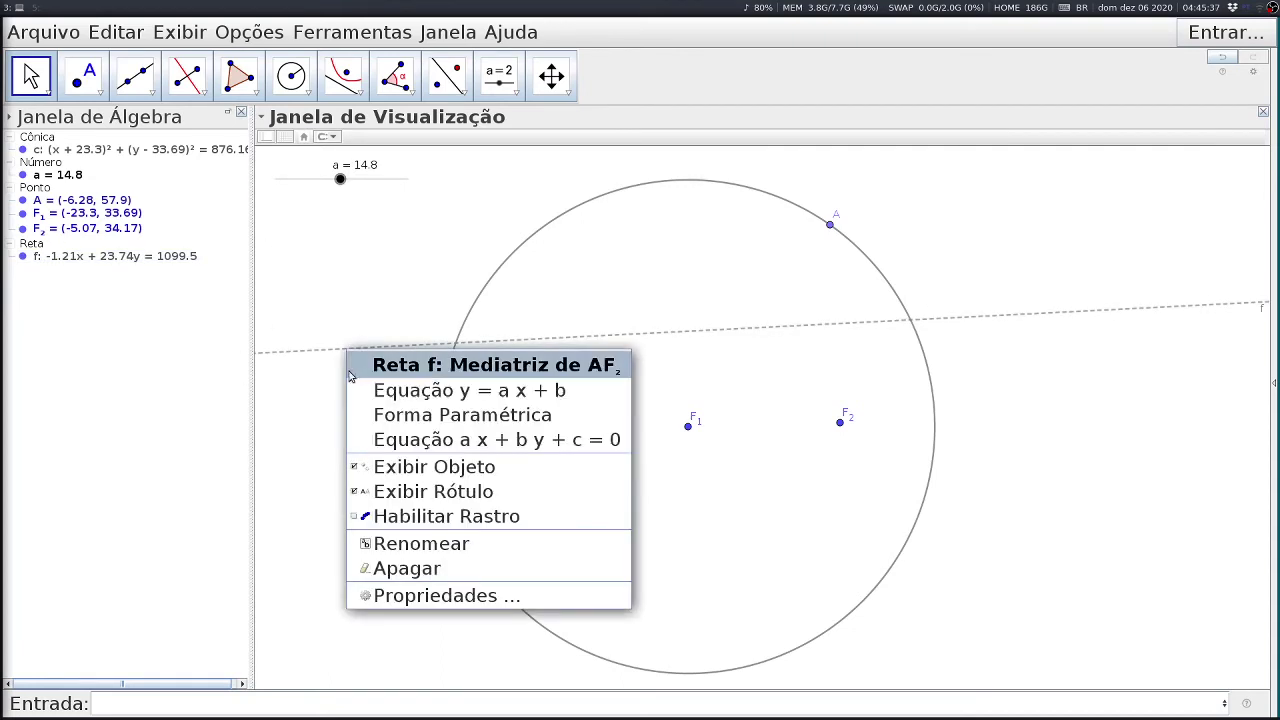
pyautogui.click(405, 516)
pyautogui.moveTo(829, 227)
pyautogui.mouseDown()
pyautogui.moveTo(660, 237)
pyautogui.moveTo(546, 303)
pyautogui.moveTo(488, 375)
pyautogui.moveTo(509, 540)
pyautogui.moveTo(666, 626)
pyautogui.moveTo(826, 594)
pyautogui.moveTo(865, 452)
pyautogui.moveTo(740, 380)
pyautogui.moveTo(551, 409)
pyautogui.moveTo(573, 395)
pyautogui.mouseUp()
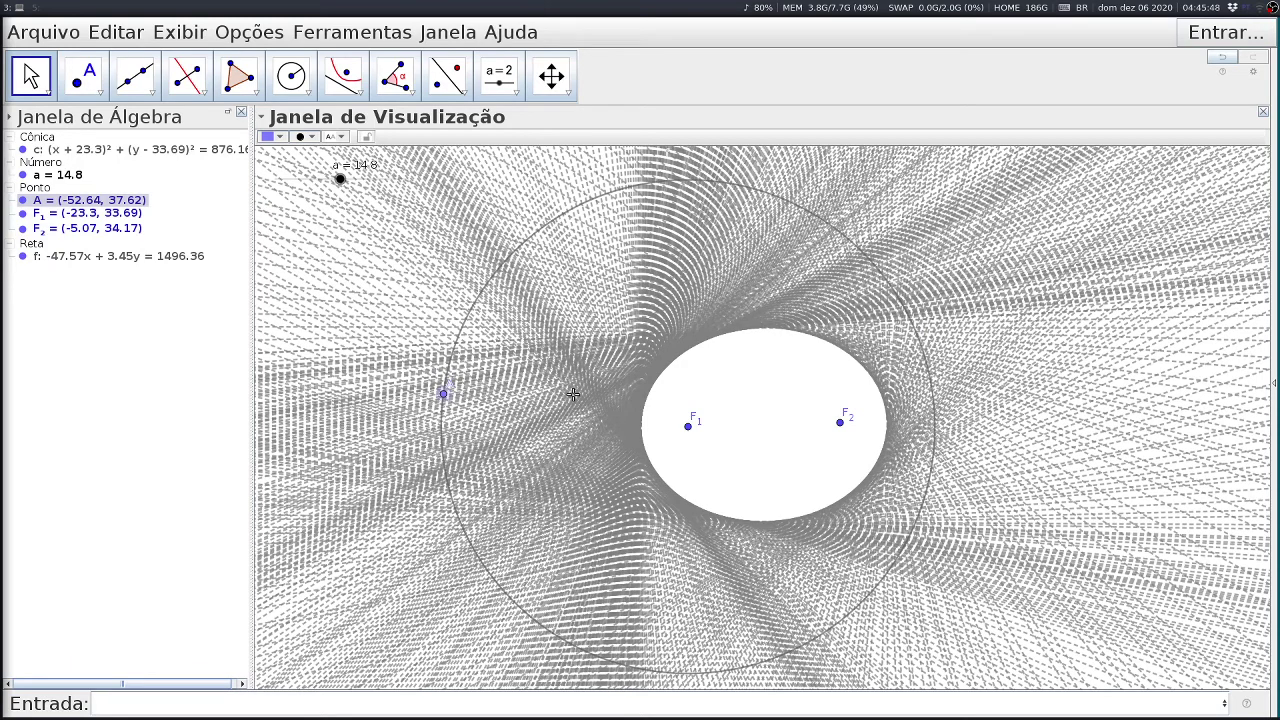
pyautogui.scroll(-2, 740, 445)
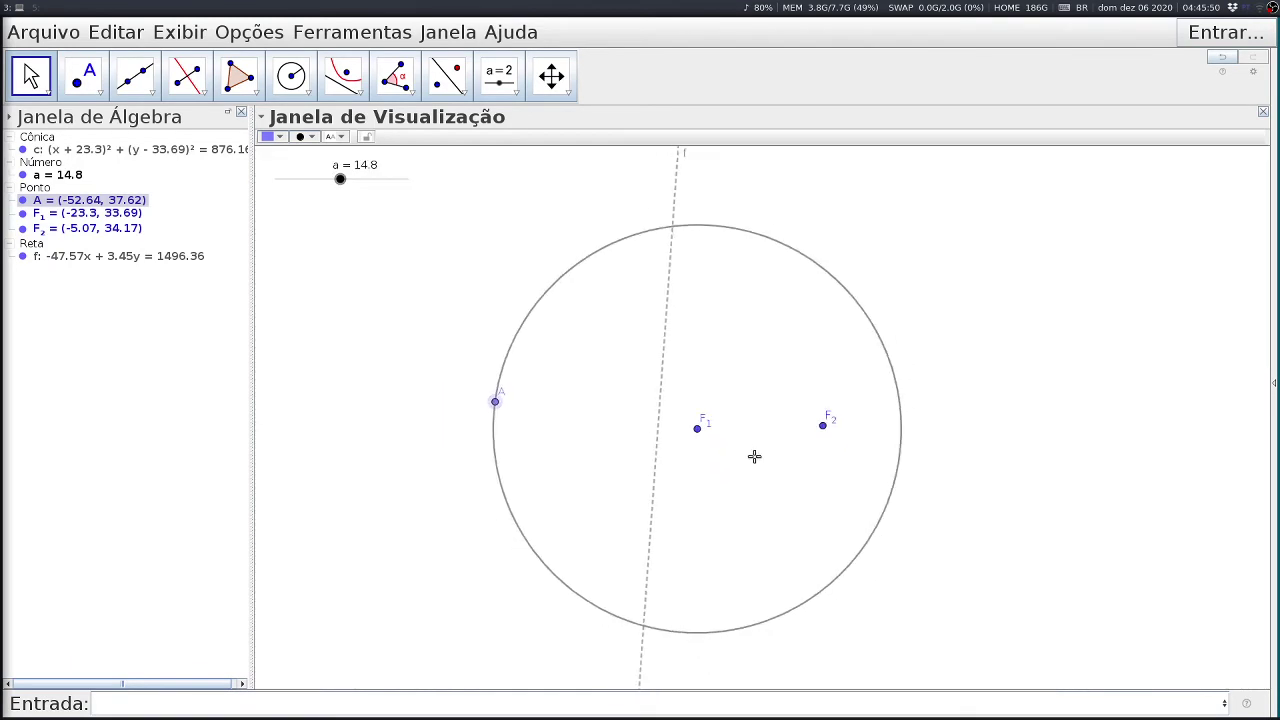
# Move F2 close to the circle's edge, about (4.29, 34.69), and sweep A around the circle to trace the bisectors.
pyautogui.moveTo(825, 430); pyautogui.dragTo(887, 421)
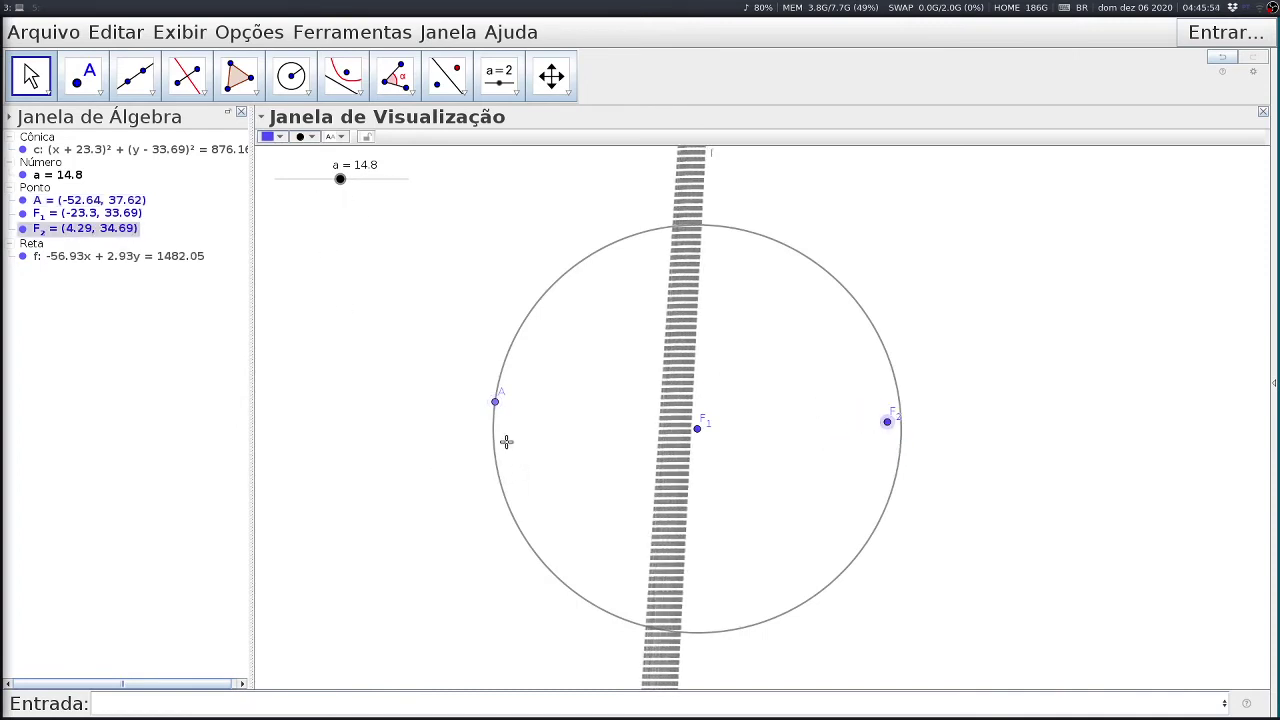
pyautogui.moveTo(494, 405)
pyautogui.mouseDown()
pyautogui.moveTo(720, 620)
pyautogui.moveTo(889, 486)
pyautogui.moveTo(769, 360)
pyautogui.moveTo(536, 380)
pyautogui.moveTo(413, 422)
pyautogui.mouseUp()
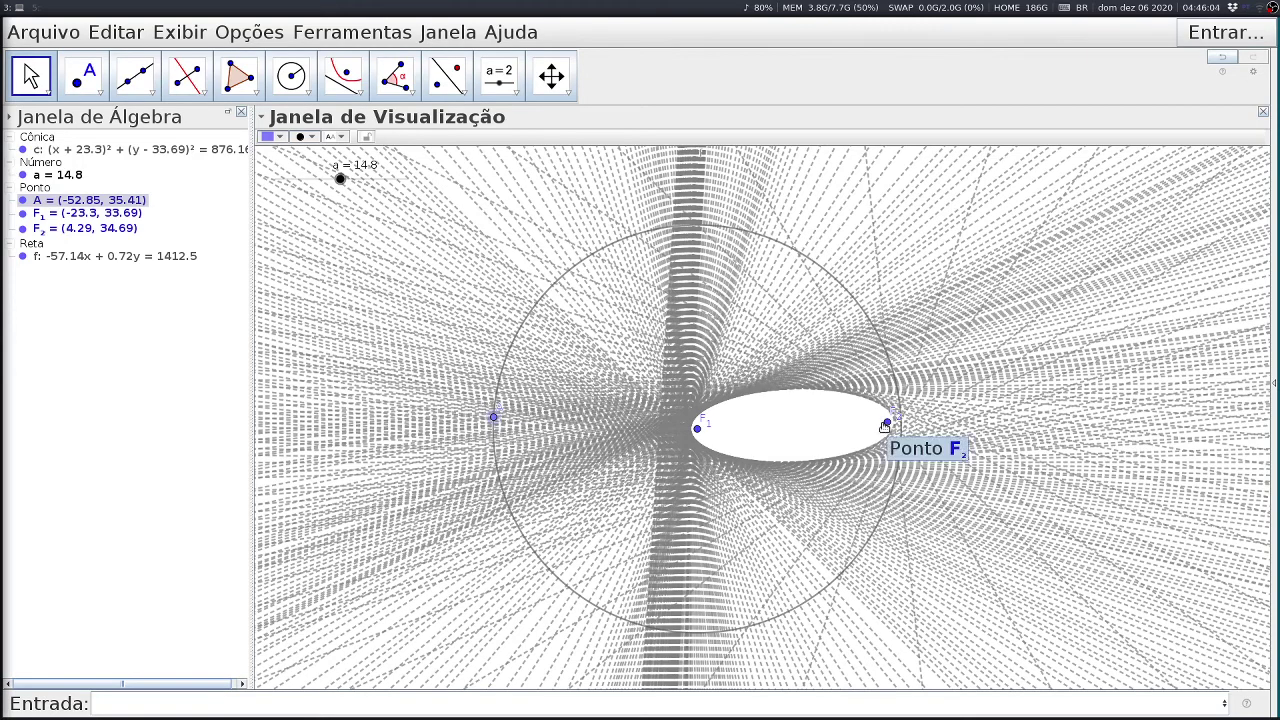
pyautogui.scroll(1, 747, 455)
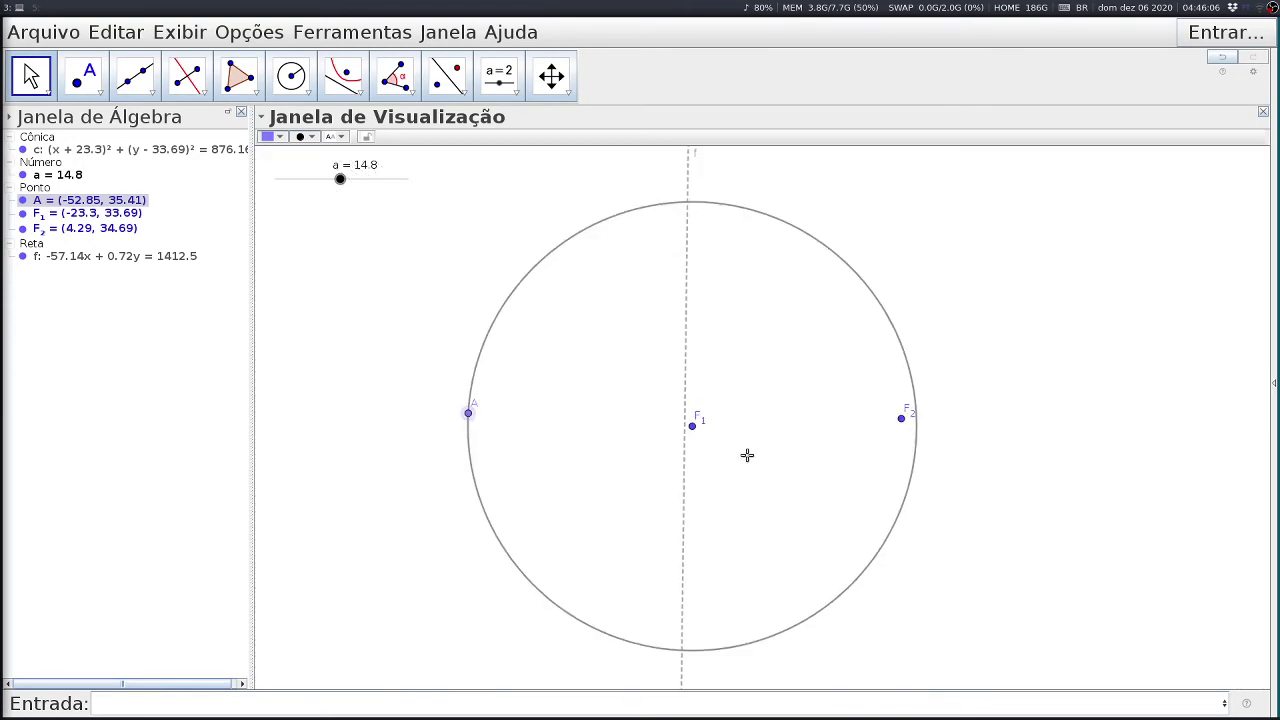
# Move F2 outside the circle to about (35.11, 35.99) and move A along the circle to about (-47.29, 16.34).
pyautogui.scroll(-1, 747, 455)
pyautogui.moveTo(879, 424); pyautogui.dragTo(1077, 417)
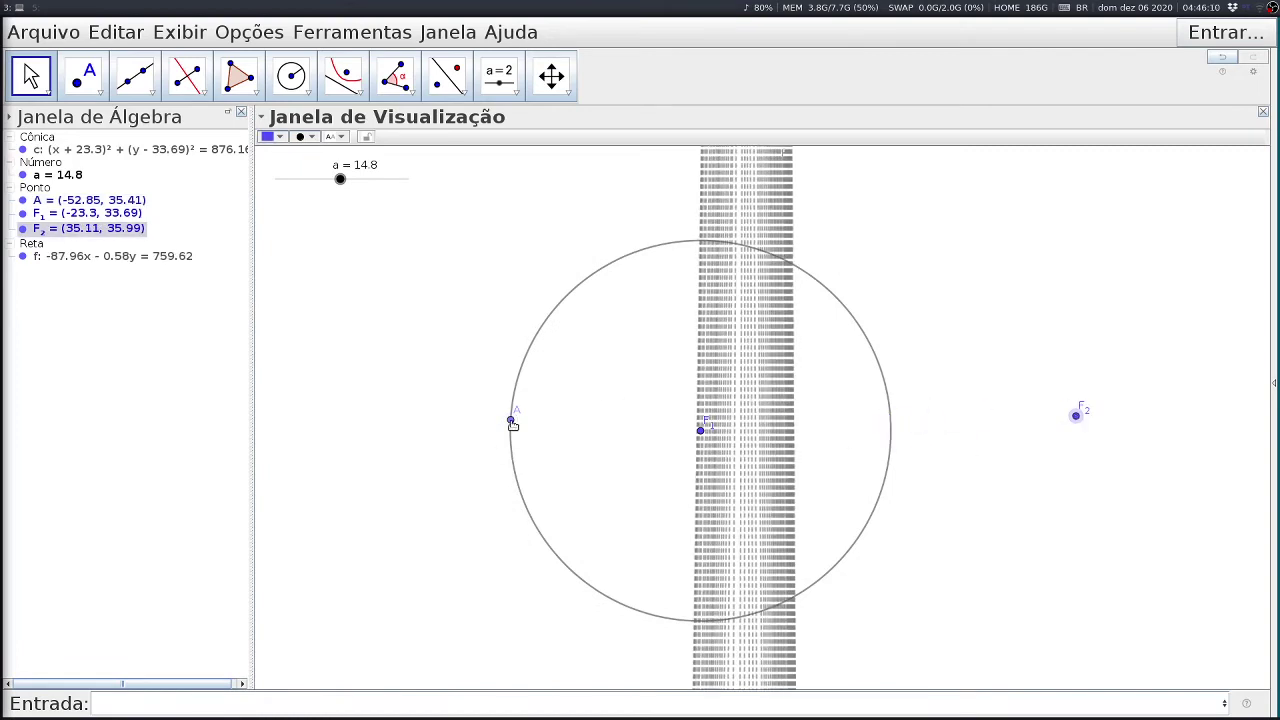
pyautogui.moveTo(511, 420)
pyautogui.mouseDown()
pyautogui.moveTo(578, 573)
pyautogui.moveTo(862, 483)
pyautogui.moveTo(734, 309)
pyautogui.moveTo(543, 380)
pyautogui.moveTo(483, 486)
pyautogui.moveTo(505, 575)
pyautogui.mouseUp()
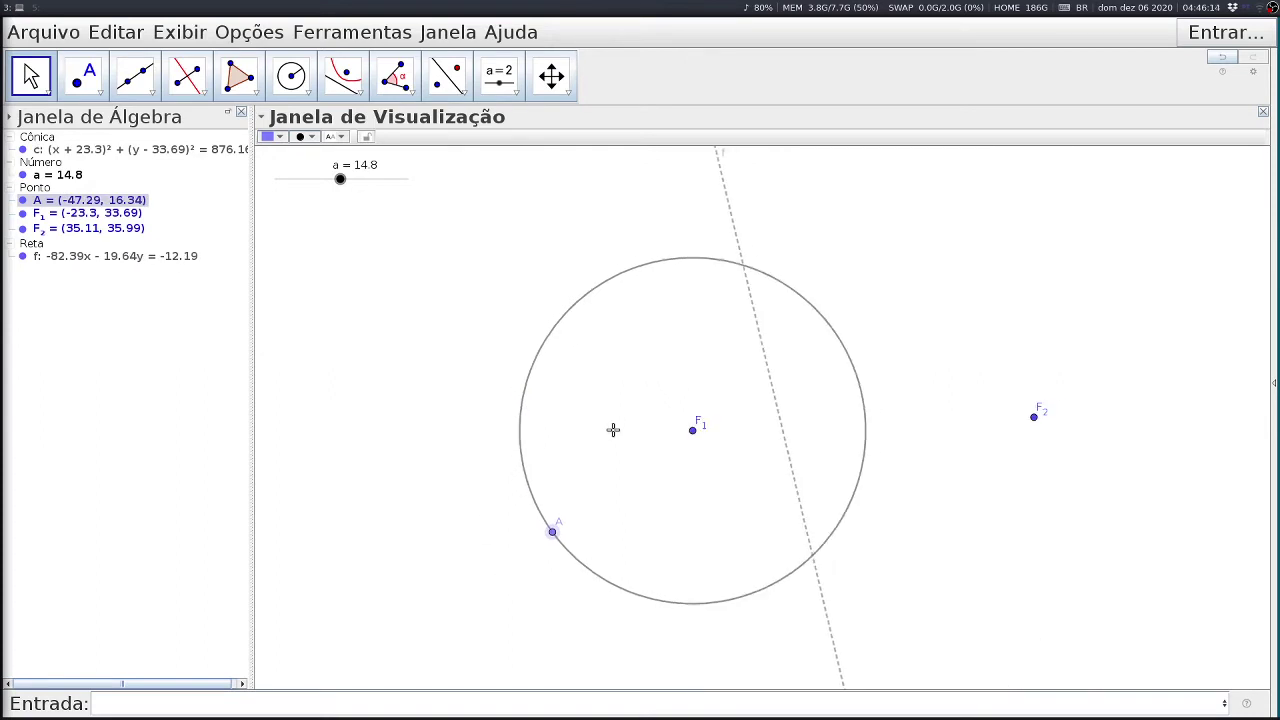
# Clear the old traces, animate point A around the circle to trace the bisectors, and pause the animation.
pyautogui.hotkey('ctrl', 'f')
pyautogui.rightClick(546, 546)
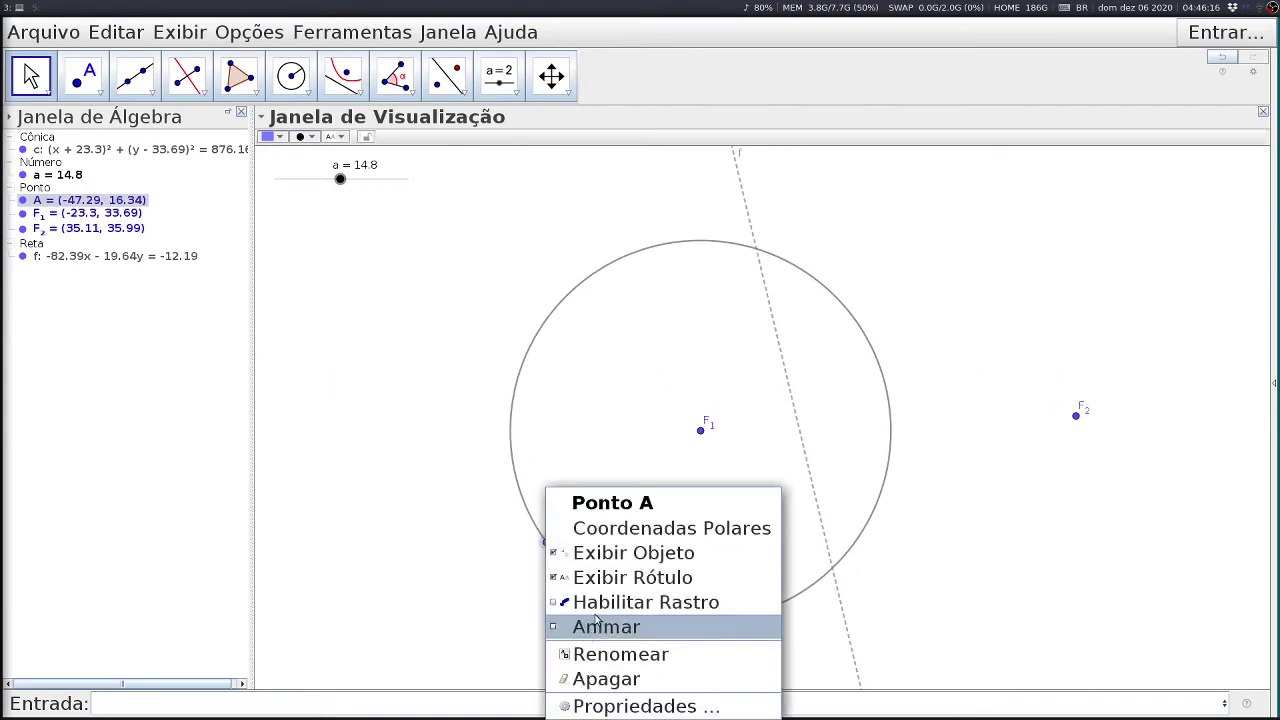
pyautogui.click(560, 630)
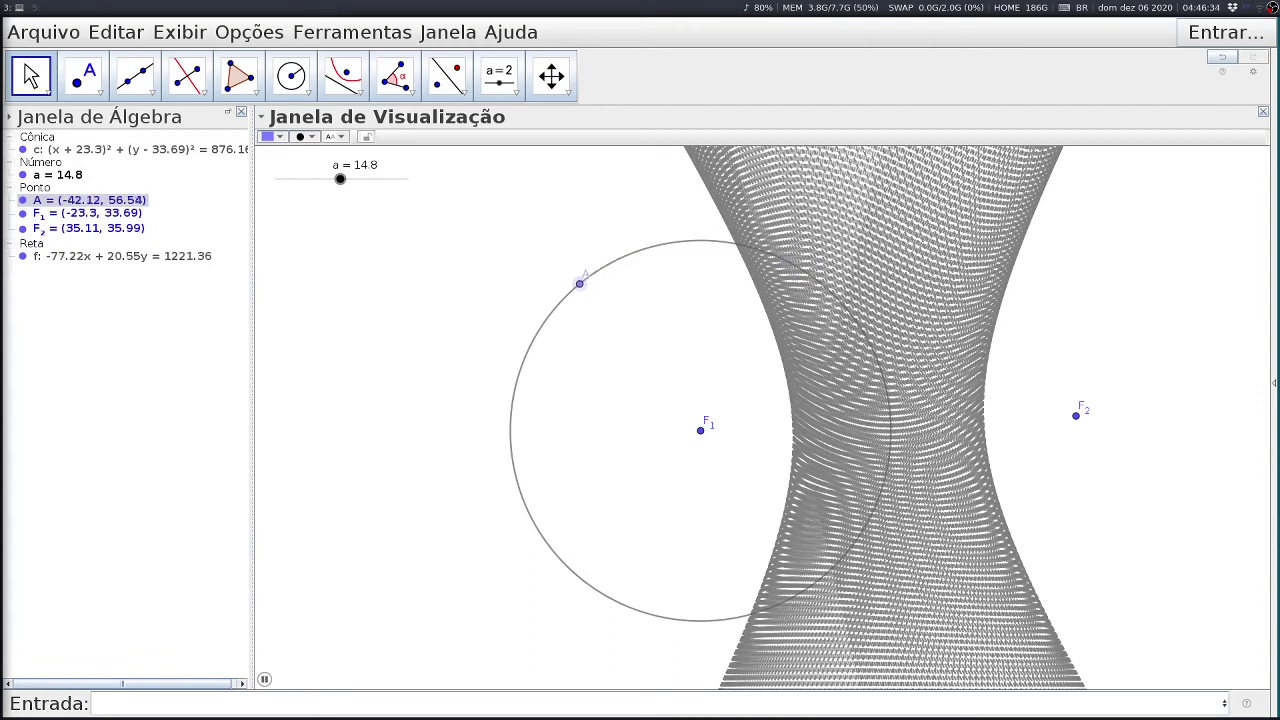
pyautogui.click(264, 679)
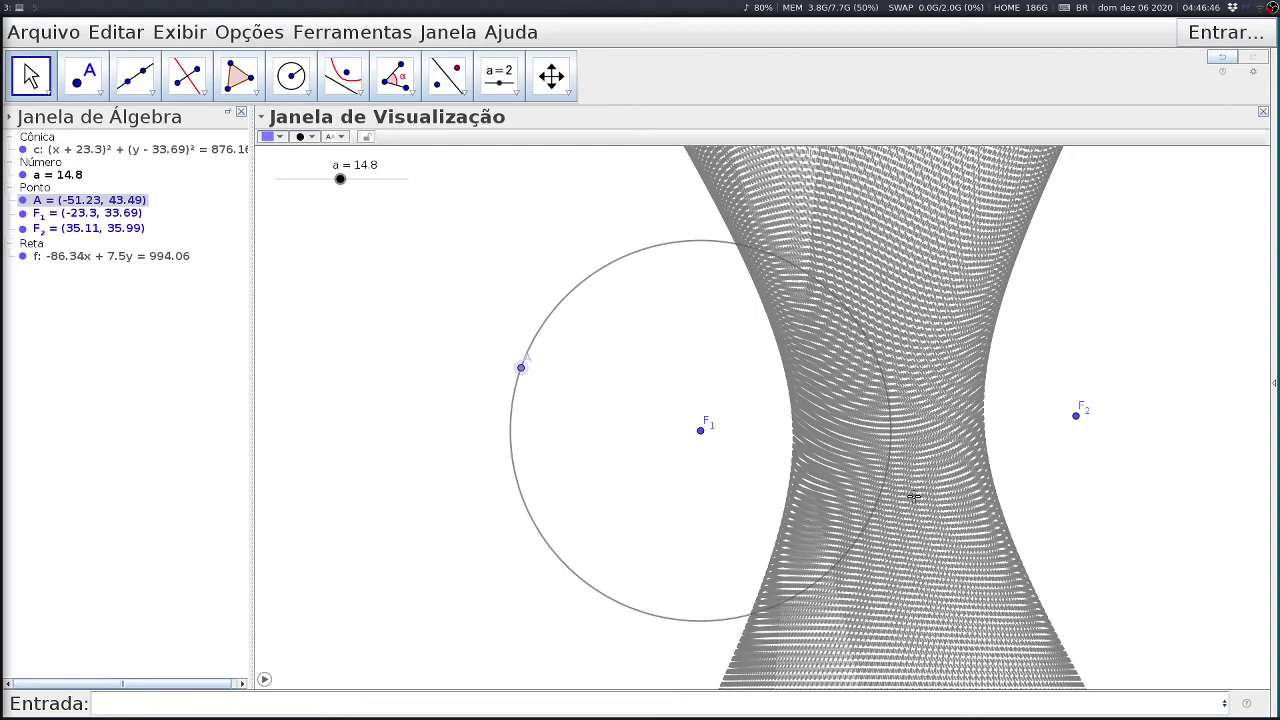
# Recall the earlier command retas=Sequência(mediatriz(A+t*v,F), t, -10, 10, 0.25) and change its point F to F_2.
pyautogui.click(137, 705)
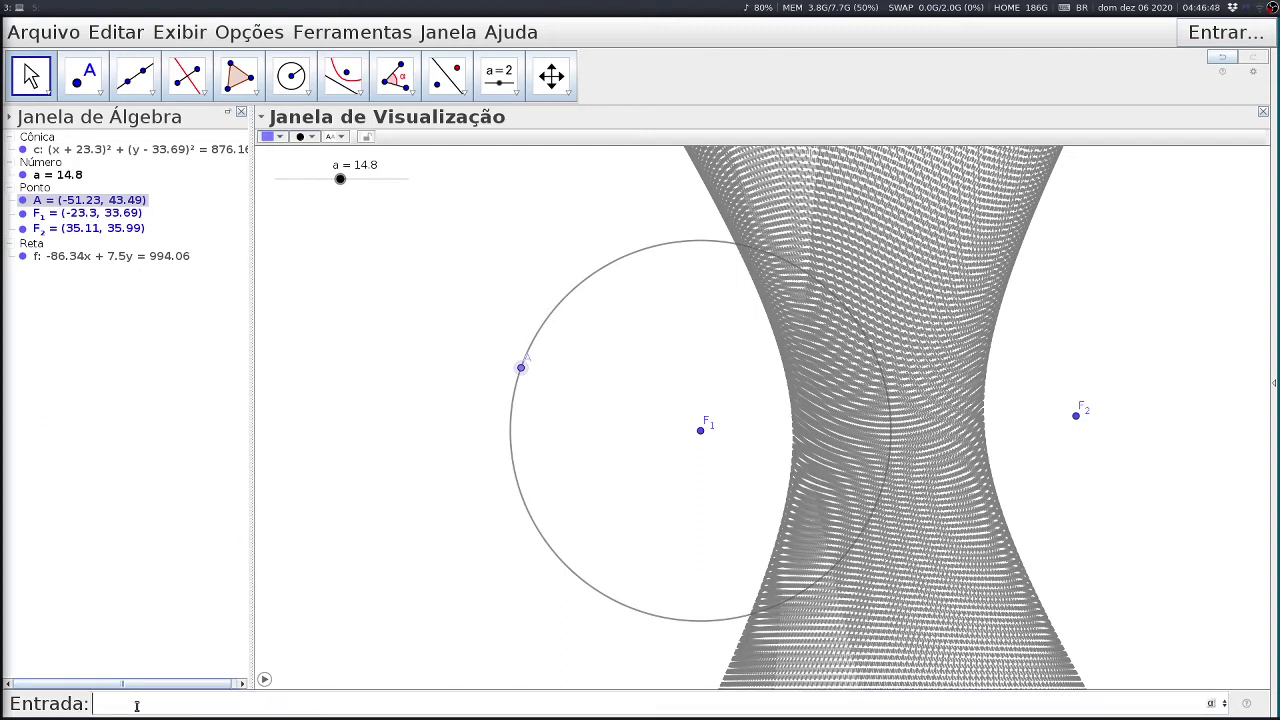
pyautogui.write('a=10')
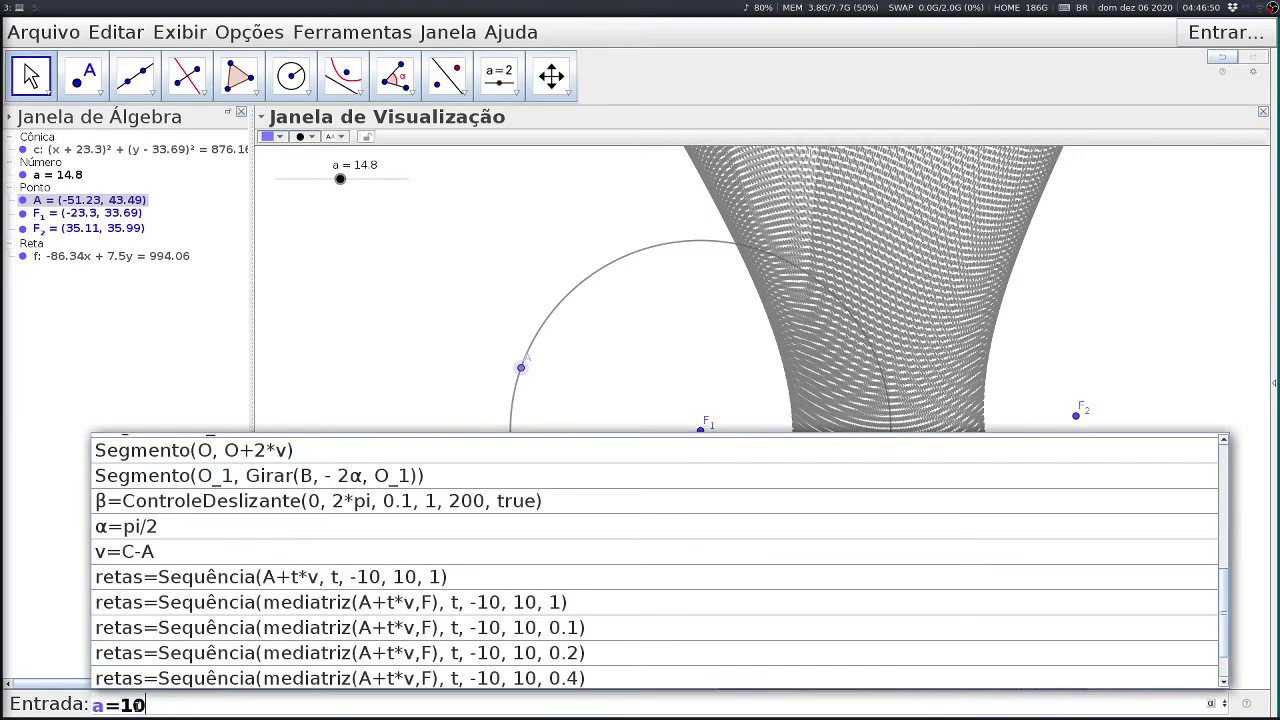
pyautogui.press('Up')
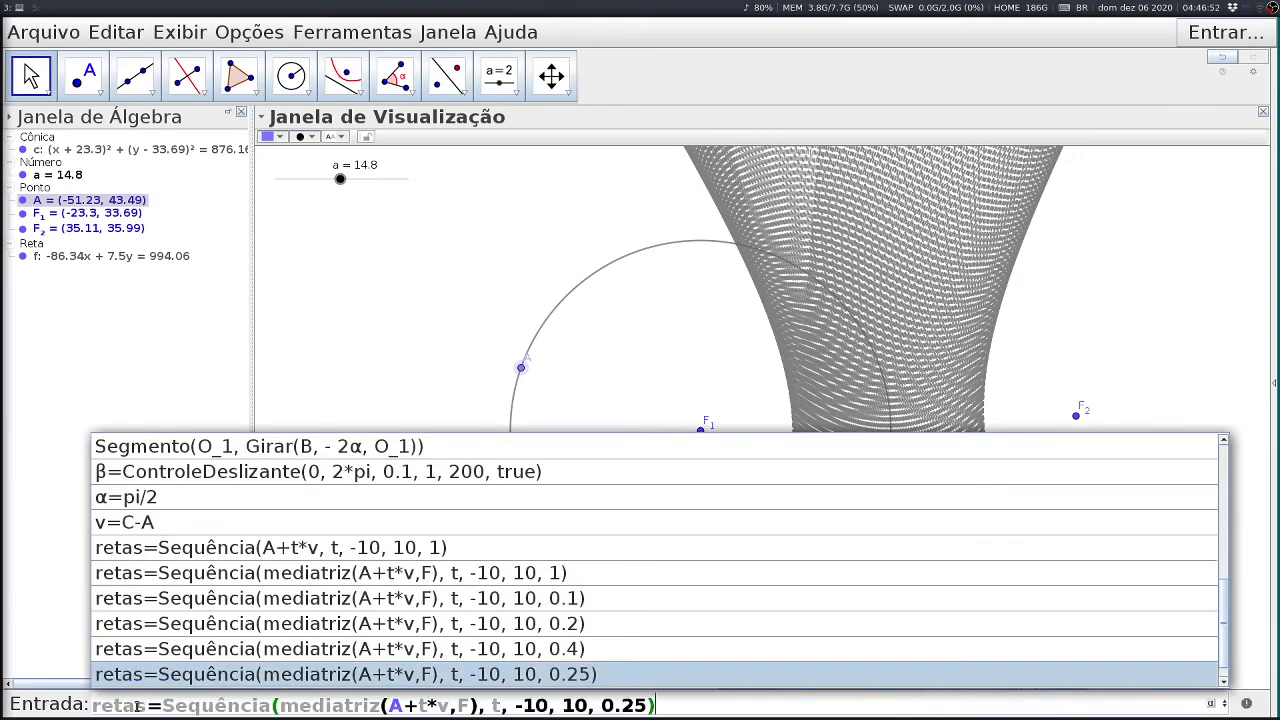
pyautogui.press('Return')
pyautogui.press('Left')
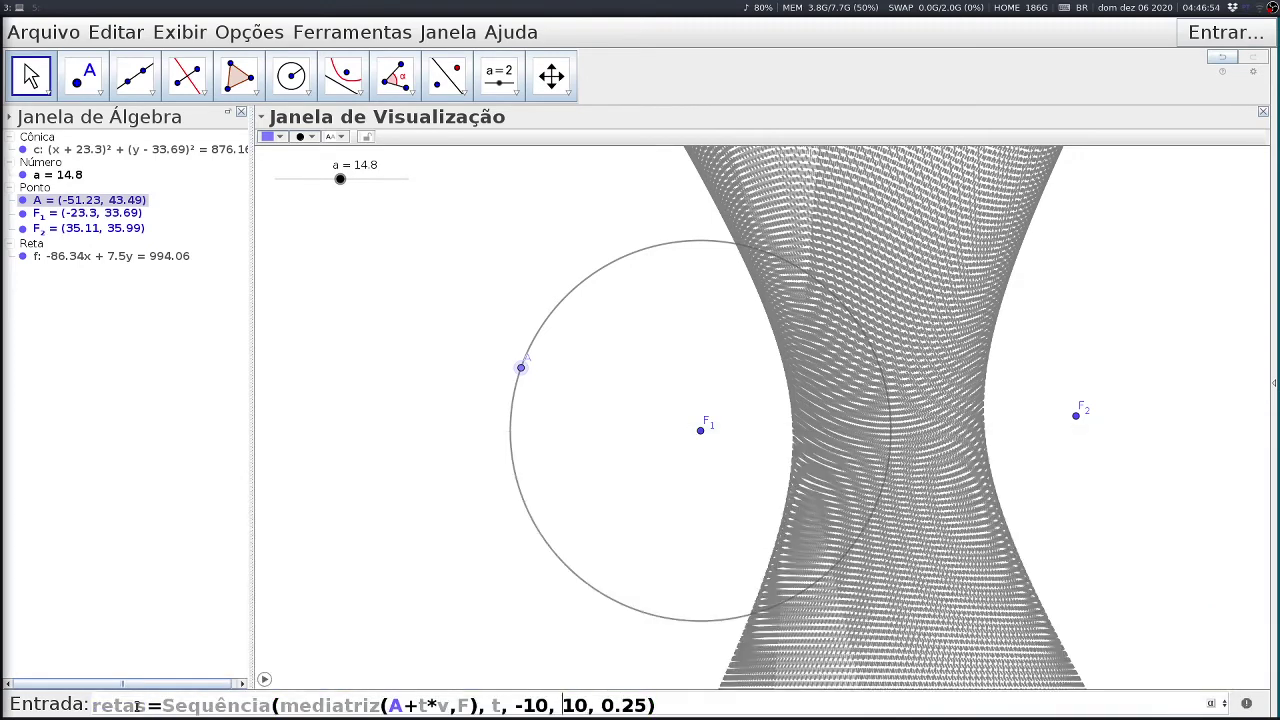
pyautogui.press('Left')
pyautogui.press('Left')
pyautogui.press('Left')
pyautogui.press('Left')
pyautogui.press('Left')
pyautogui.press('Left')
pyautogui.press('Left')
pyautogui.press('Left')
pyautogui.press('Left')
pyautogui.press('Left')
pyautogui.press('Left')
pyautogui.press('Left')
pyautogui.press('Right')
pyautogui.press('Right')
pyautogui.press('Right')
pyautogui.press('Right')
pyautogui.press('Right')
pyautogui.press('Right')
pyautogui.press('Right')
pyautogui.press('Right')
pyautogui.press('Right')
pyautogui.press('Right')
pyautogui.press('Right')
pyautogui.press('Right')
pyautogui.press('Right')
pyautogui.press('Right')
pyautogui.press('Right')
pyautogui.press('Right')
pyautogui.press('Right')
pyautogui.press('Right')
pyautogui.write('_2')
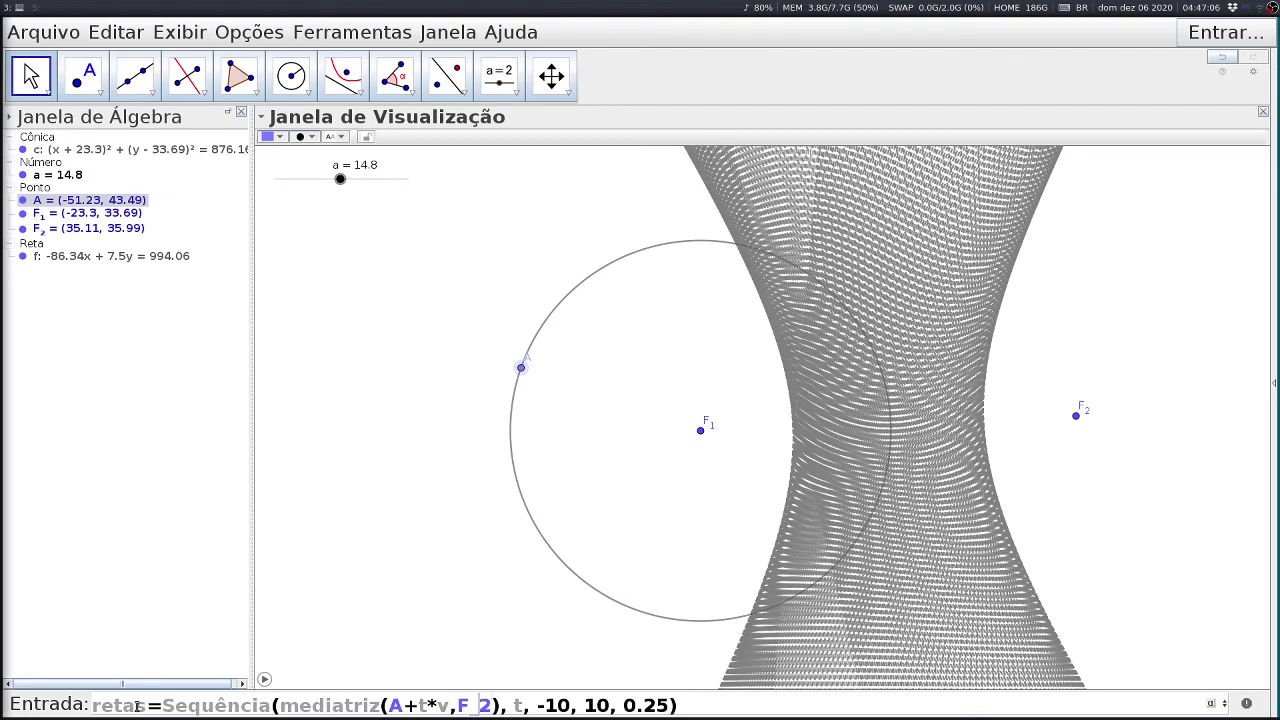
# Replace A+t*v in the bisector command with 2*a*(), ready for a coordinate pair.
pyautogui.press('BackSpace')
pyautogui.press('BackSpace')
pyautogui.press('BackSpace')
pyautogui.press('BackSpace')
pyautogui.press('BackSpace')
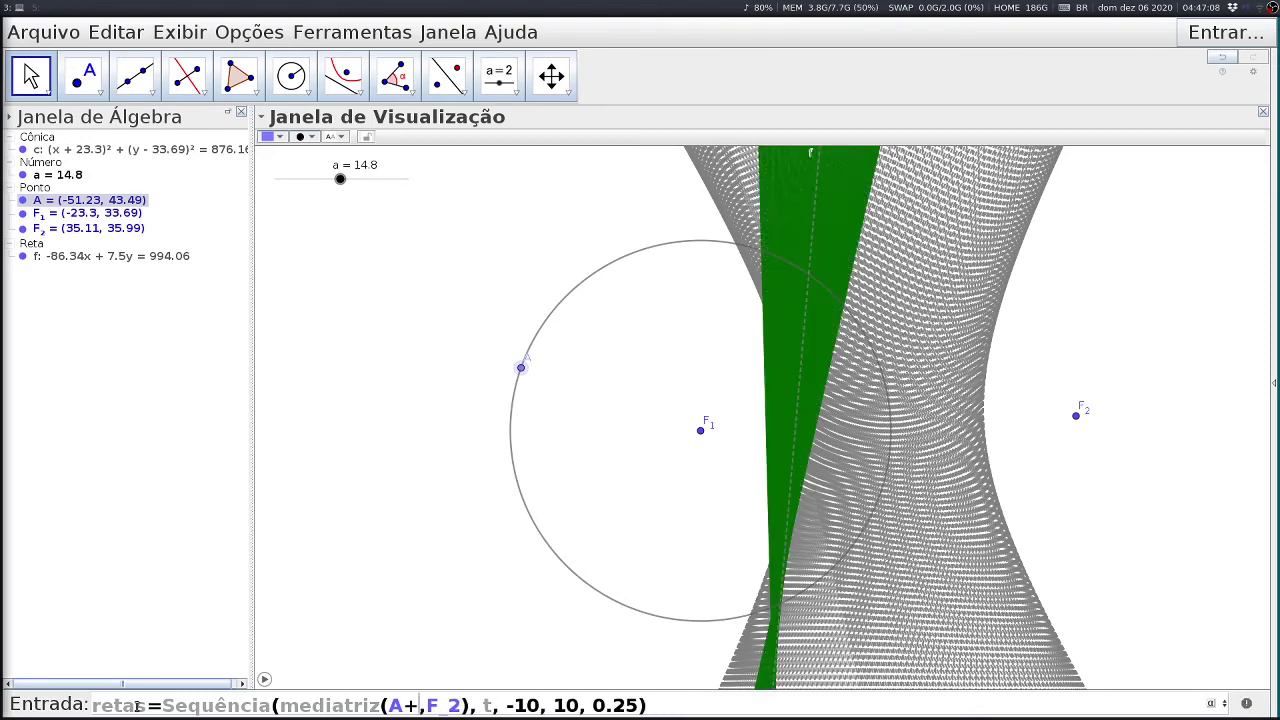
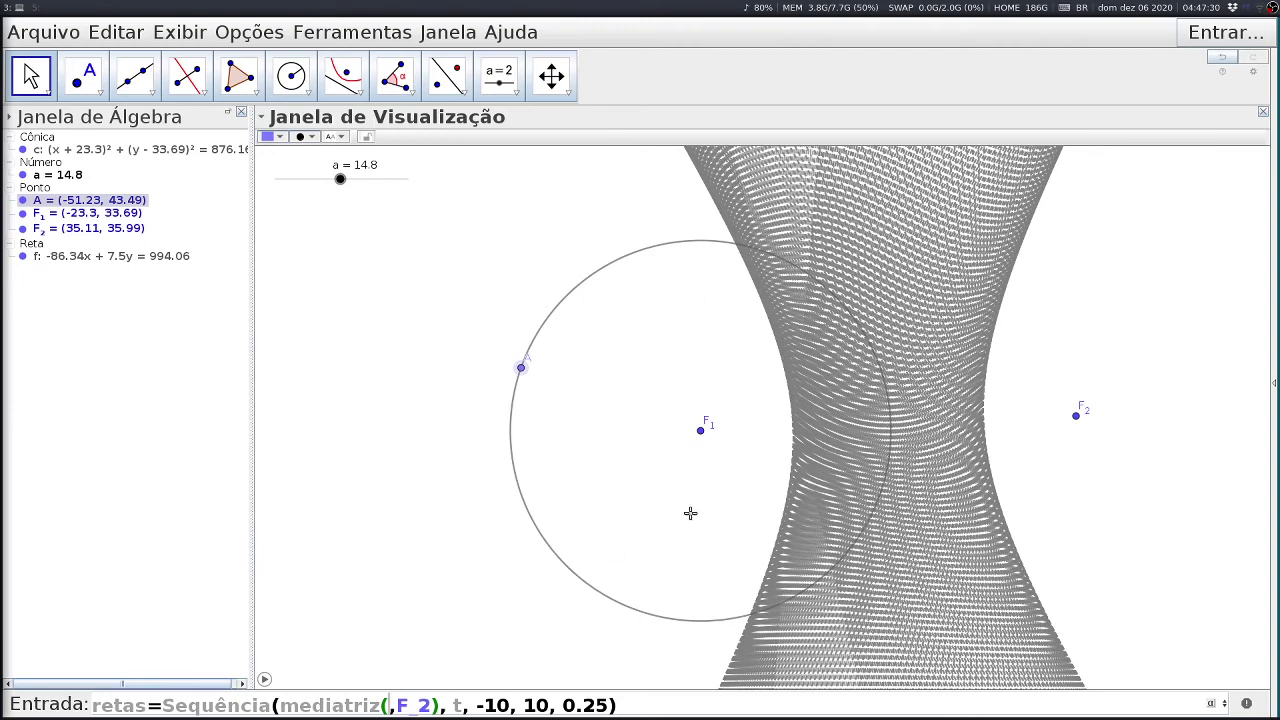
pyautogui.write('2*')
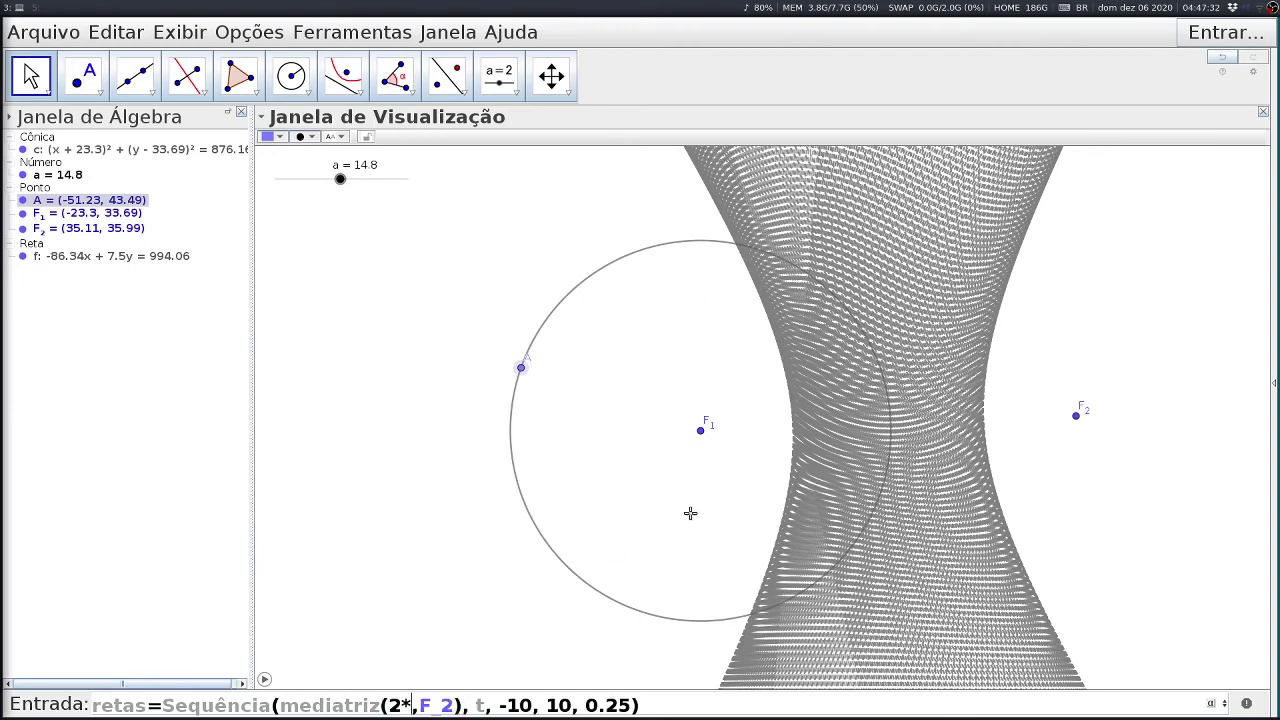
pyautogui.write('a')
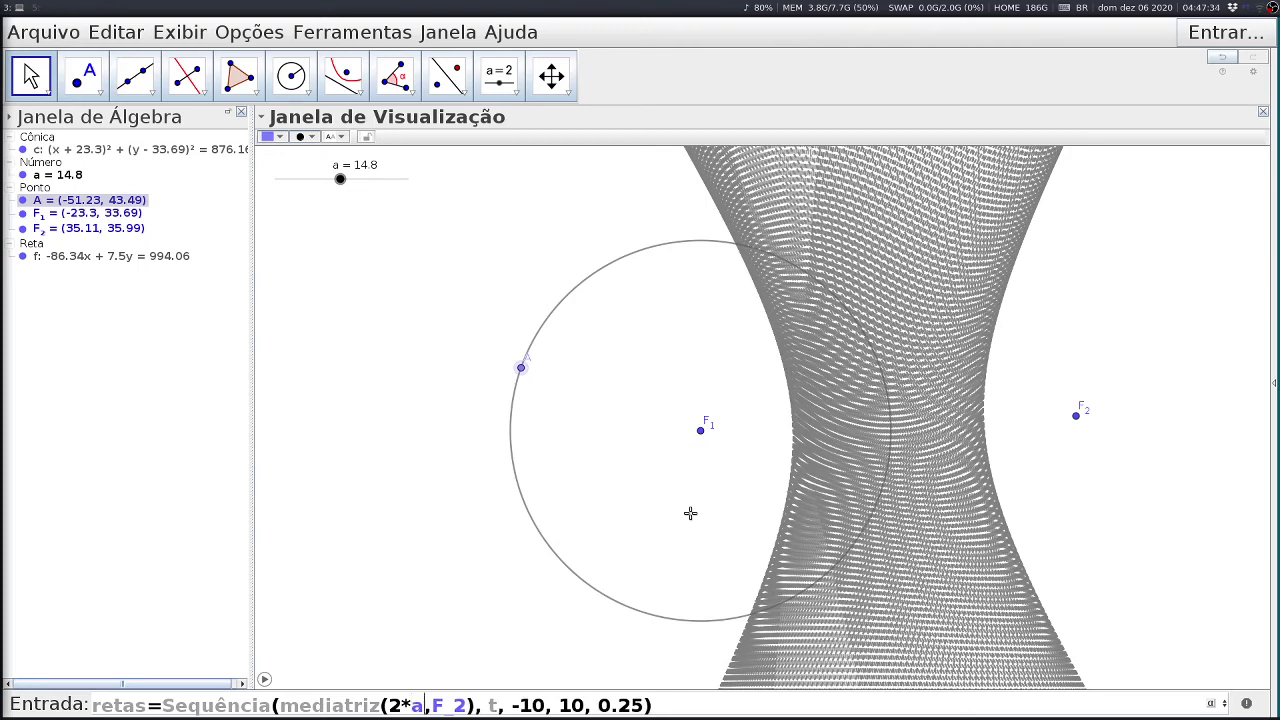
pyautogui.write('8()')
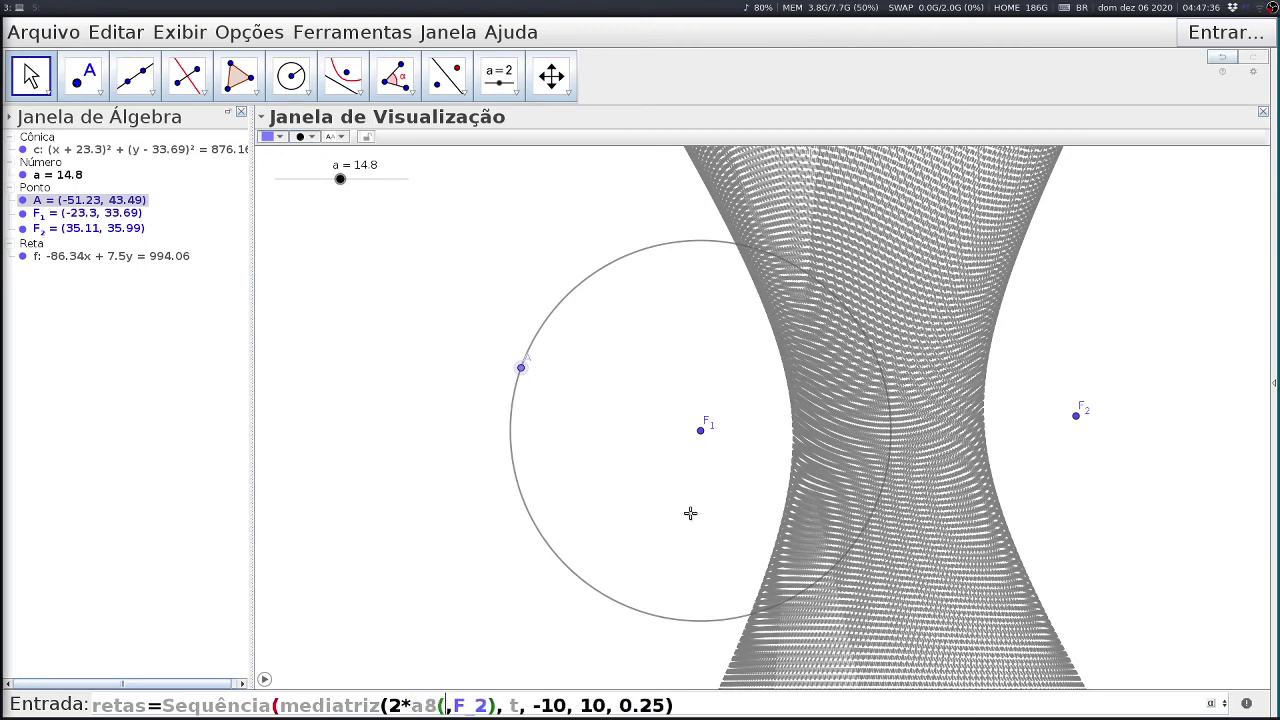
pyautogui.press('Left')
pyautogui.press('Left')
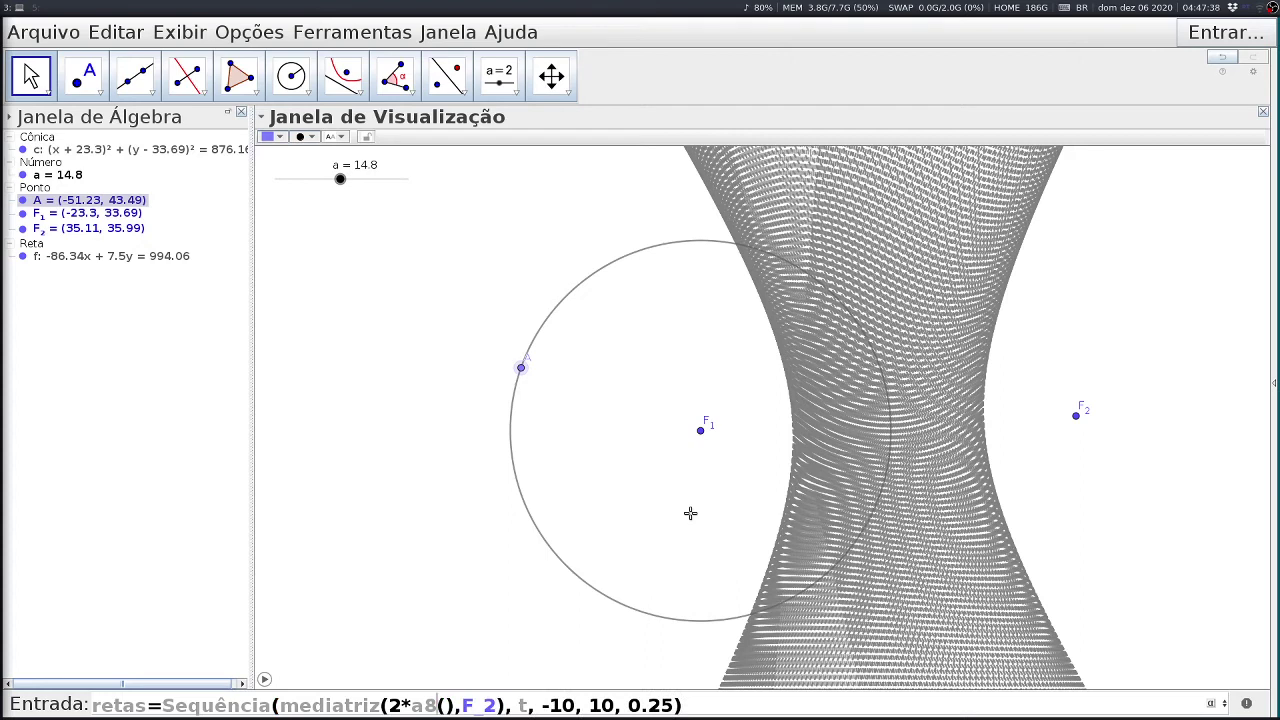
pyautogui.press('BackSpace')
pyautogui.write('*')
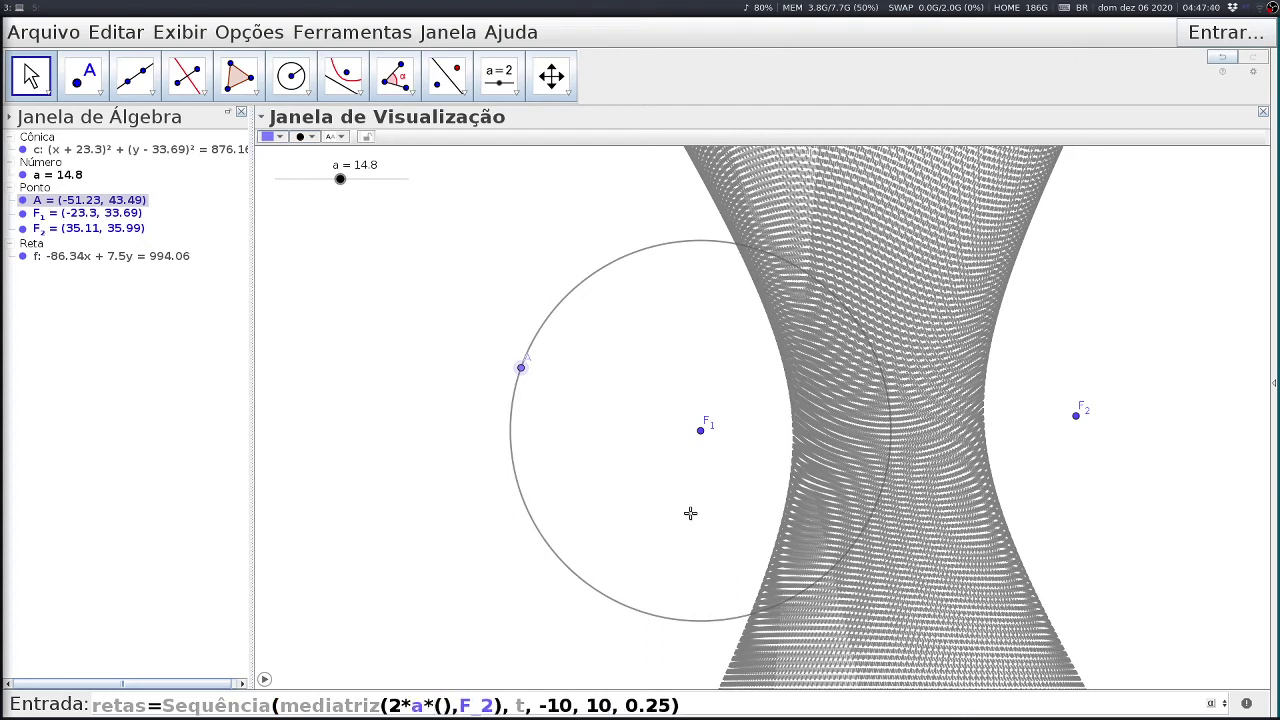
pyautogui.press('Right')
# Fill in the coordinate pair of the bisector command as (cos(t), sen(t)).
pyautogui.write('cos')
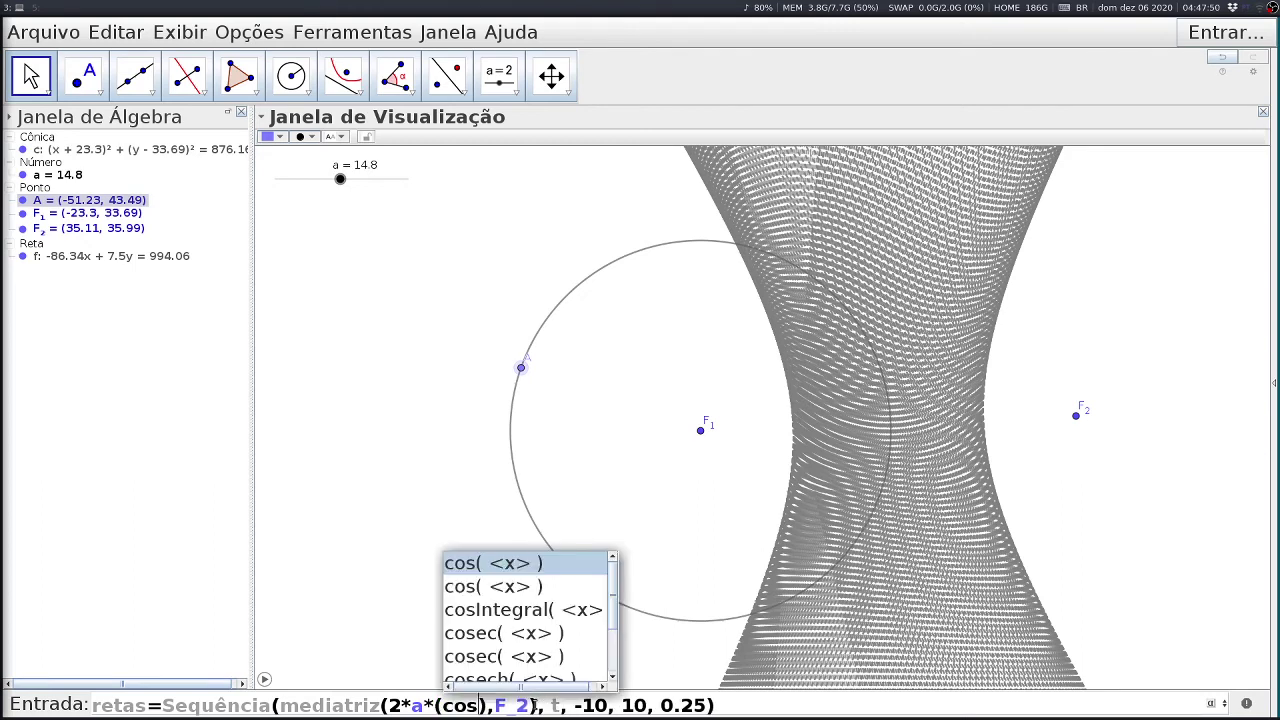
pyautogui.press('Return')
pyautogui.write('t')
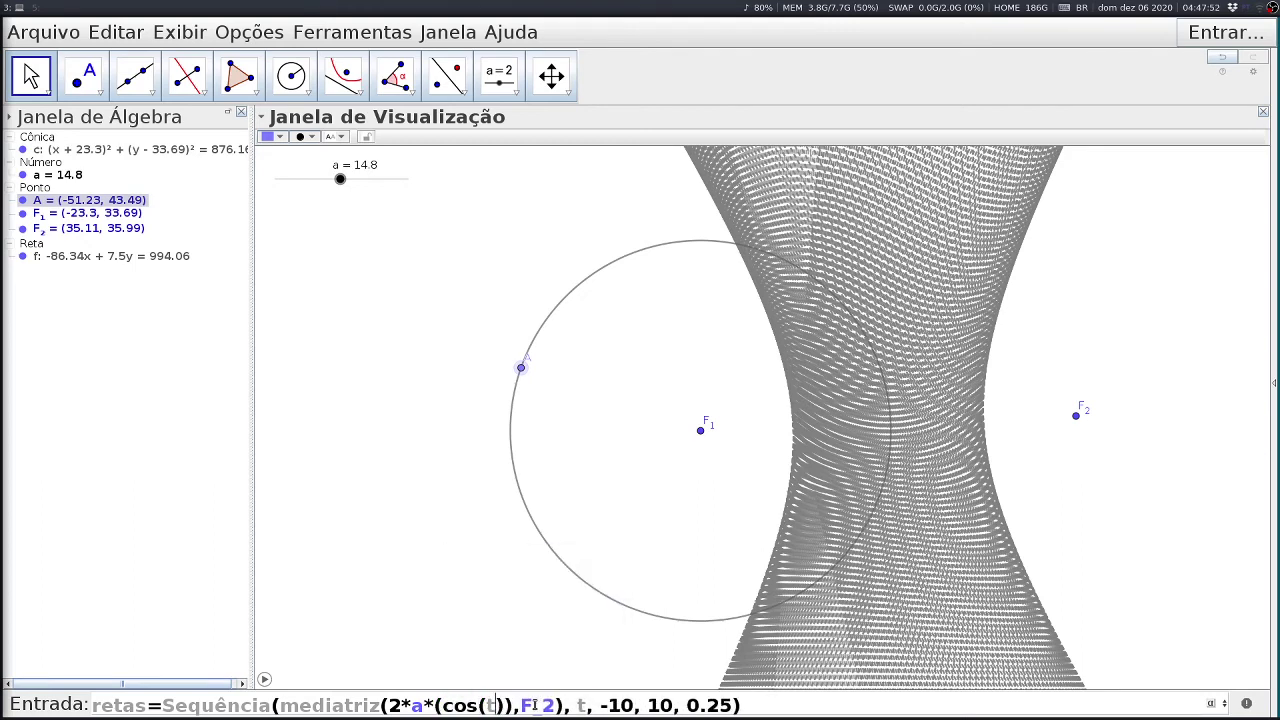
pyautogui.press('Right')
pyautogui.write(', se')
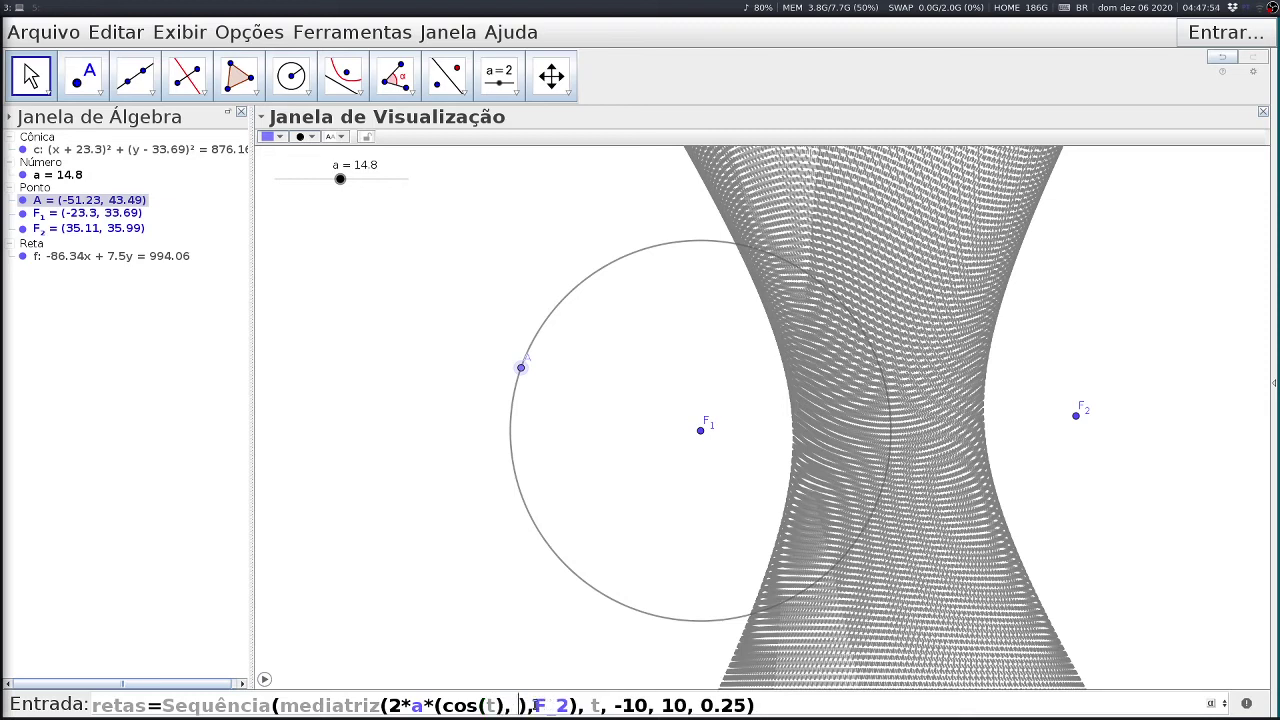
pyautogui.write('n')
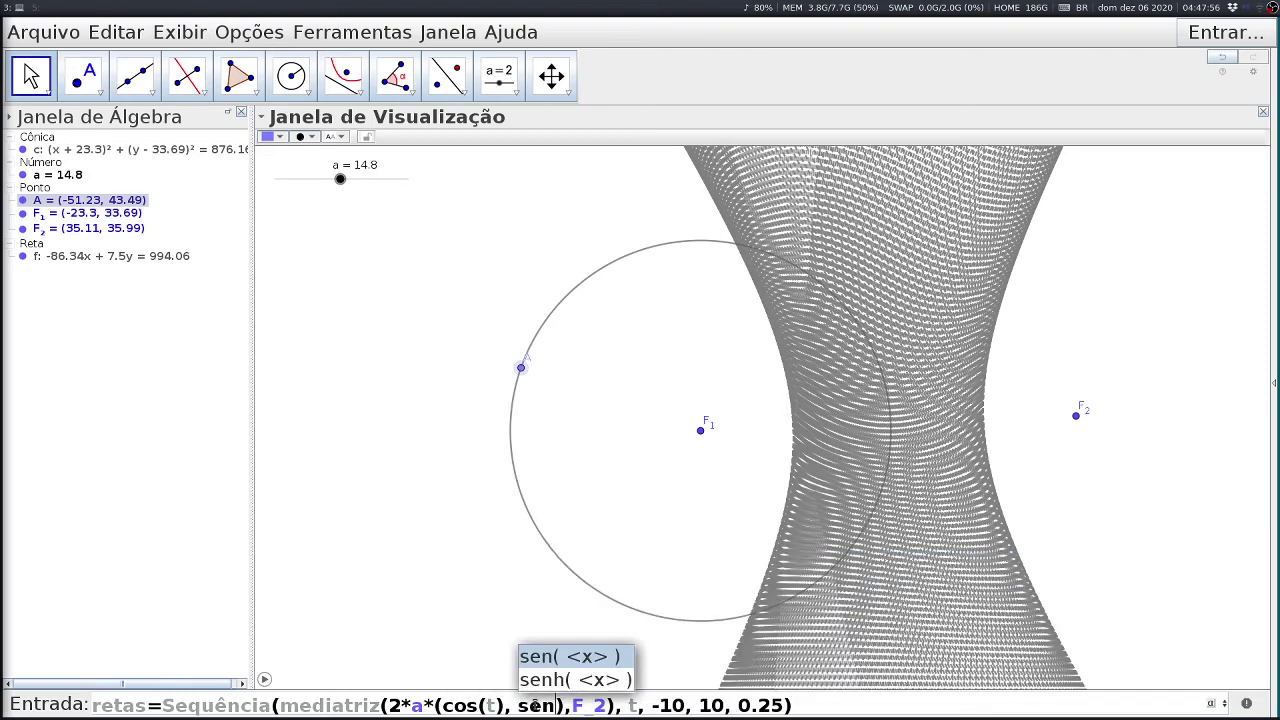
pyautogui.press('Return')
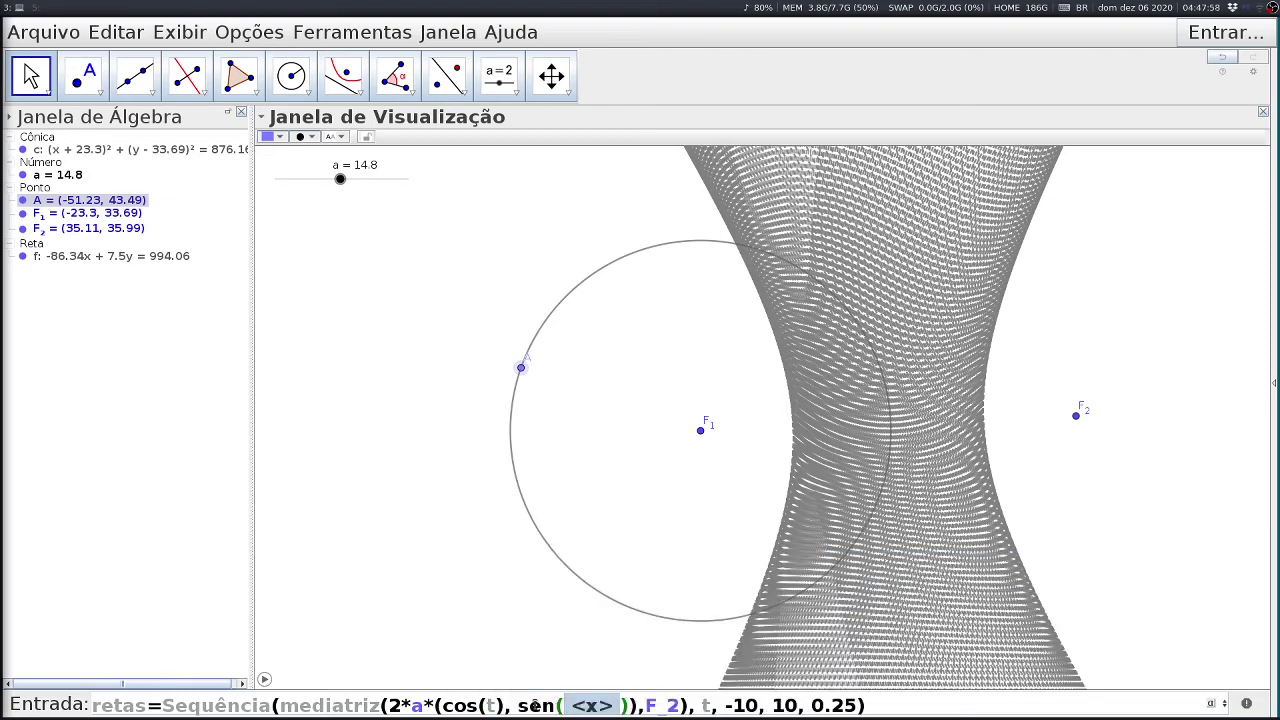
pyautogui.write('t')
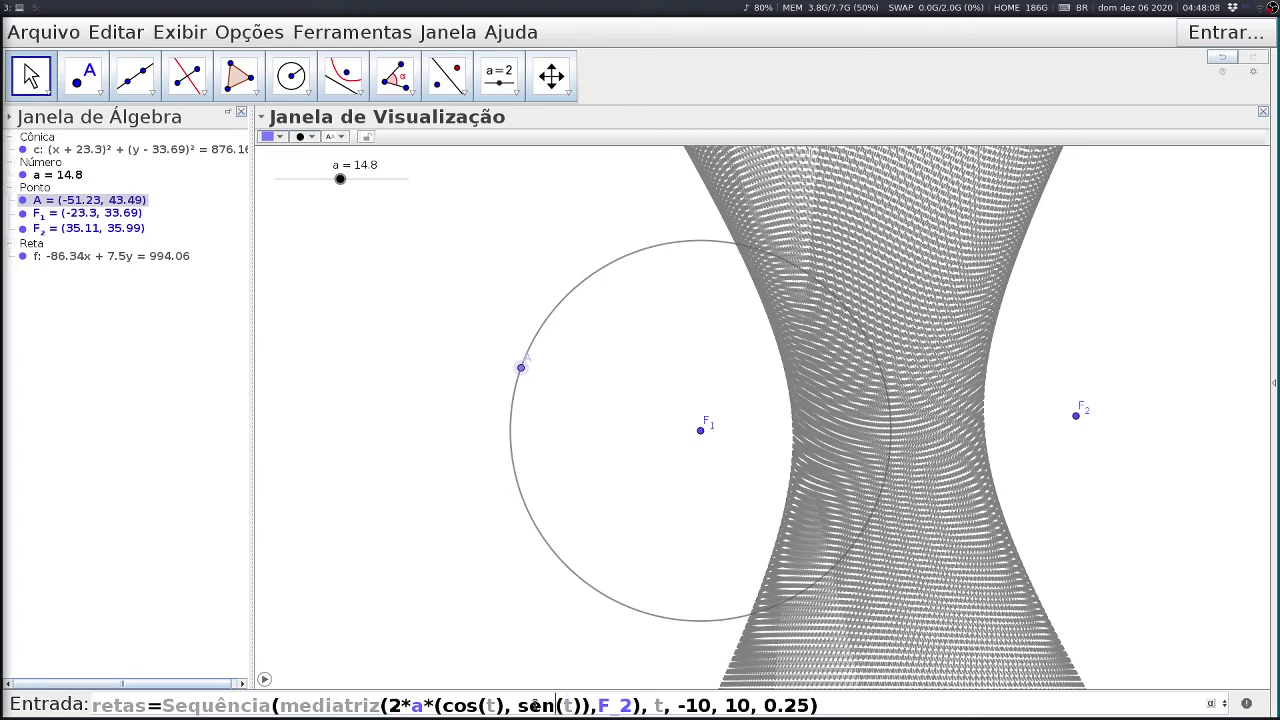
# Add F_1+ before 2*a*(cos(t), sen(t)) so the circle points are centred on F1.
pyautogui.press('Left')
pyautogui.press('Left')
pyautogui.press('Left')
pyautogui.press('Left')
pyautogui.press('Left')
pyautogui.press('Left')
pyautogui.press('Left')
pyautogui.press('Left')
pyautogui.press('Left')
pyautogui.press('Left')
pyautogui.press('Left')
pyautogui.press('Left')
pyautogui.press('Left')
pyautogui.press('Right')
pyautogui.write('F')
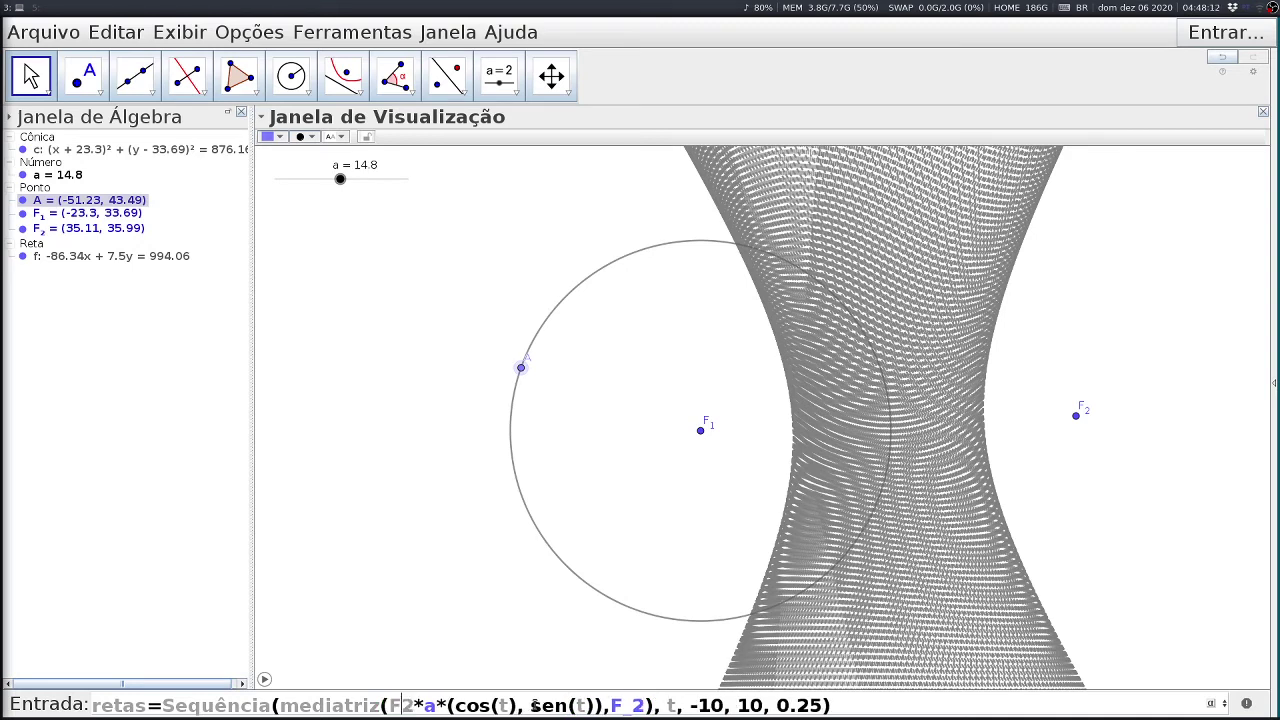
pyautogui.write('_')
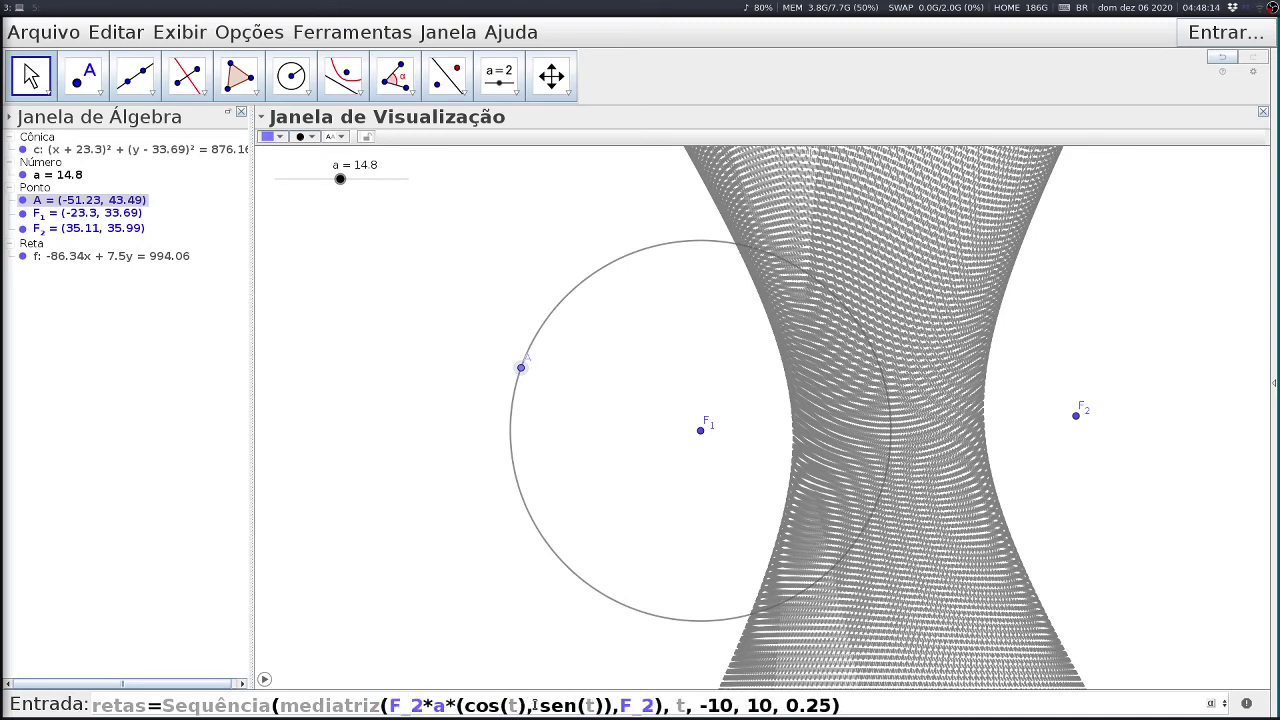
pyautogui.write('1')
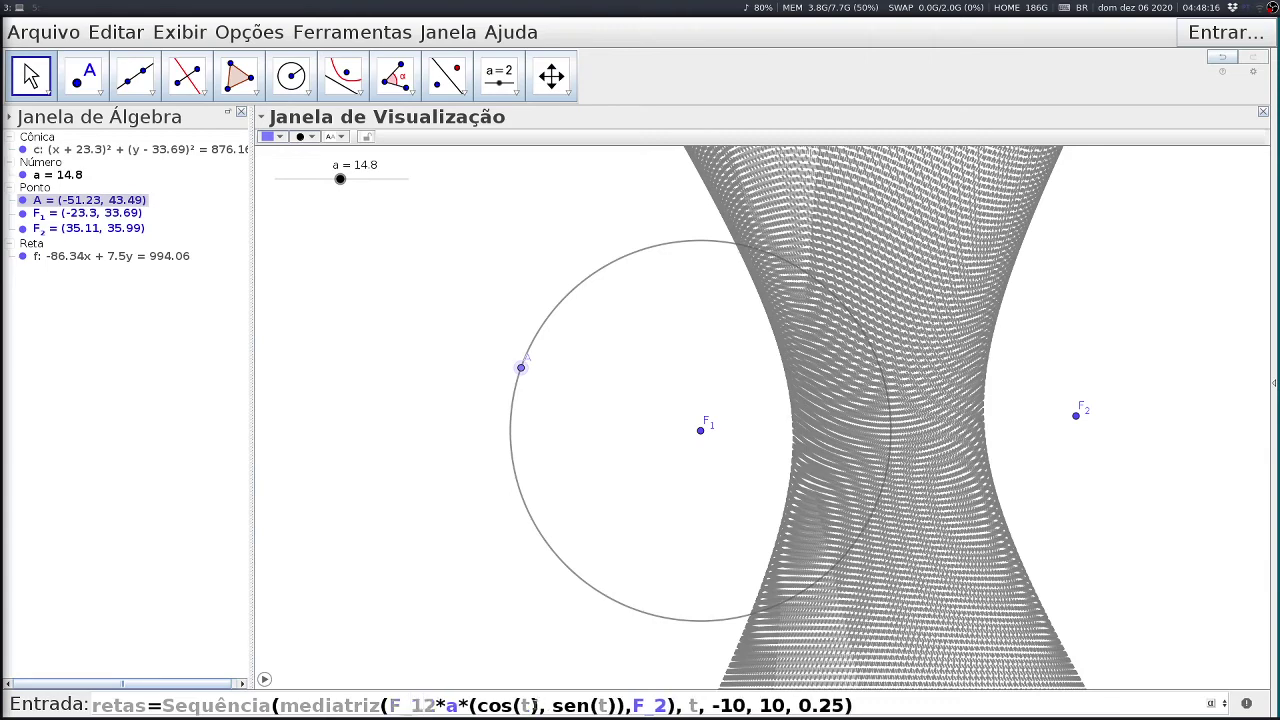
pyautogui.write('+')
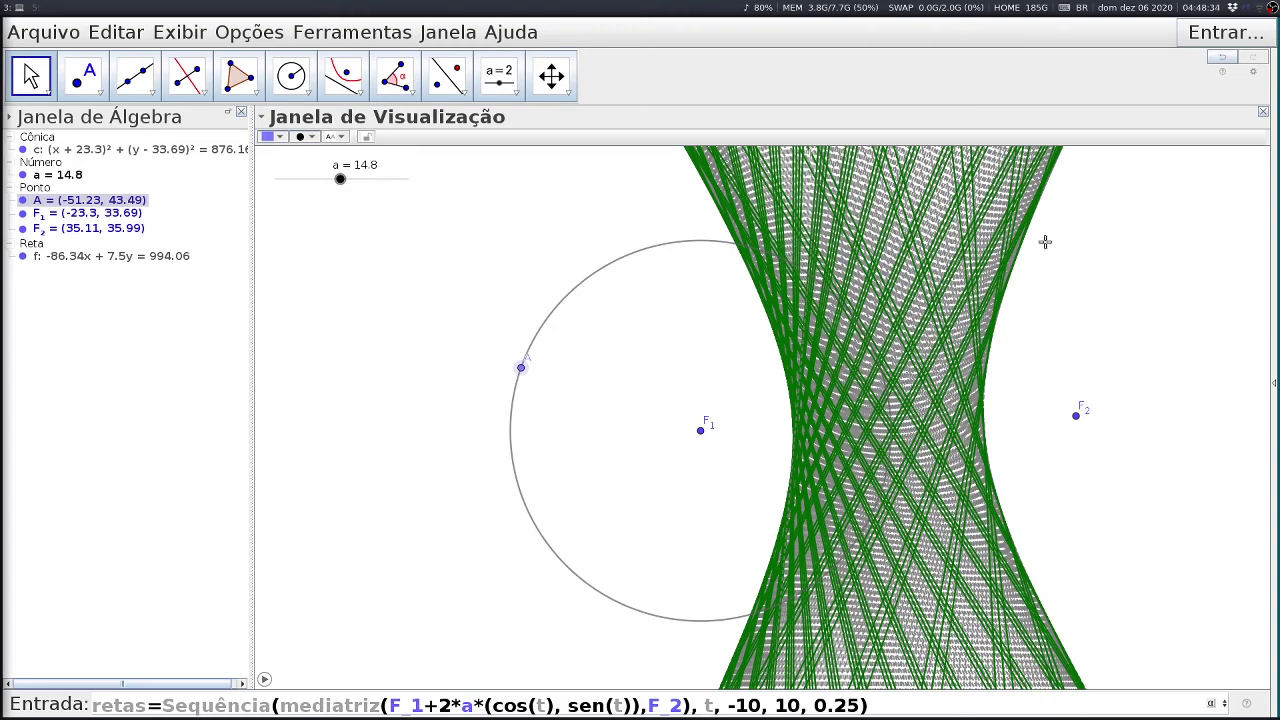
# Set the sequence's range for t from 0 to 2*pi.
pyautogui.click(753, 706)
pyautogui.press('BackSpace')
pyautogui.press('BackSpace')
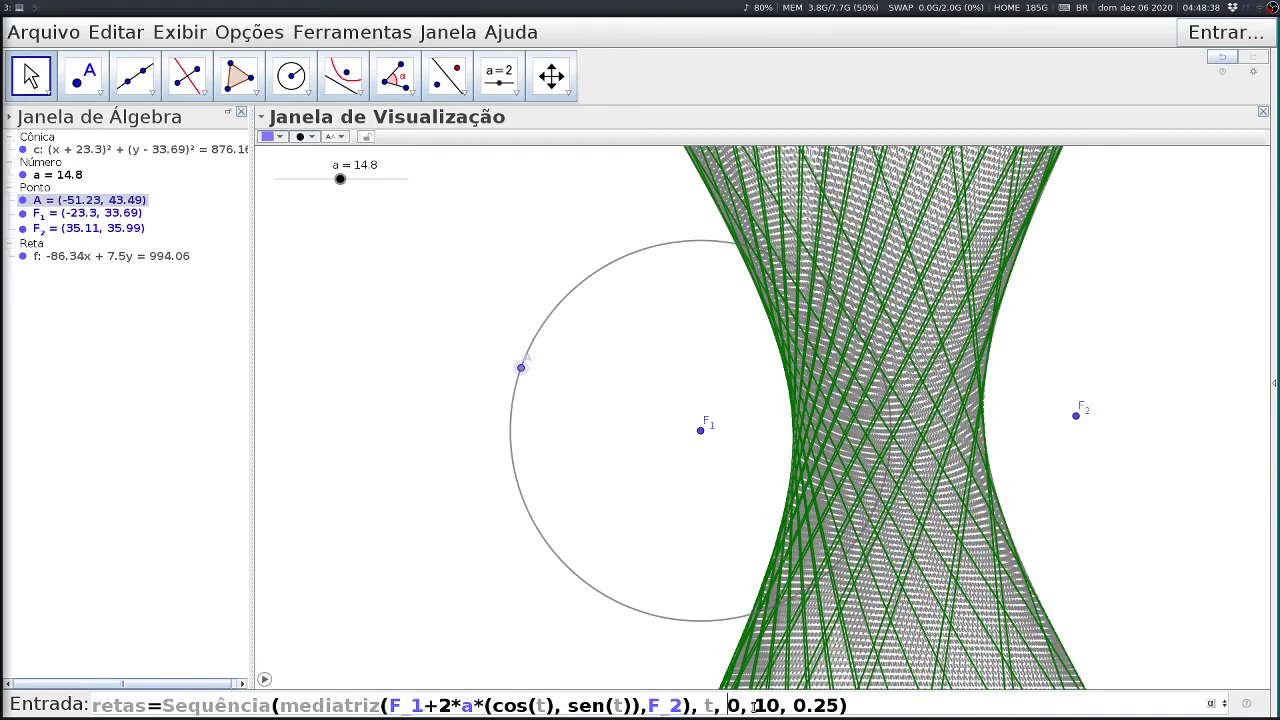
pyautogui.press('BackSpace')
pyautogui.press('BackSpace')
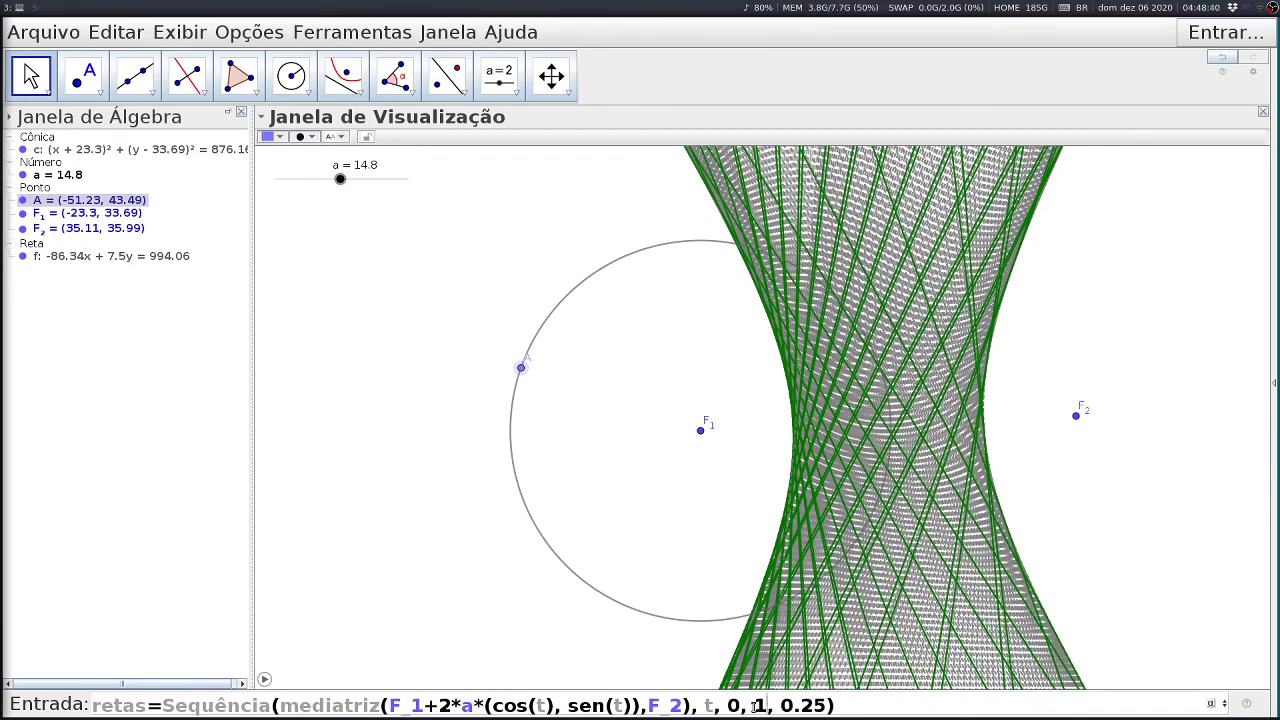
pyautogui.write('2*pi')
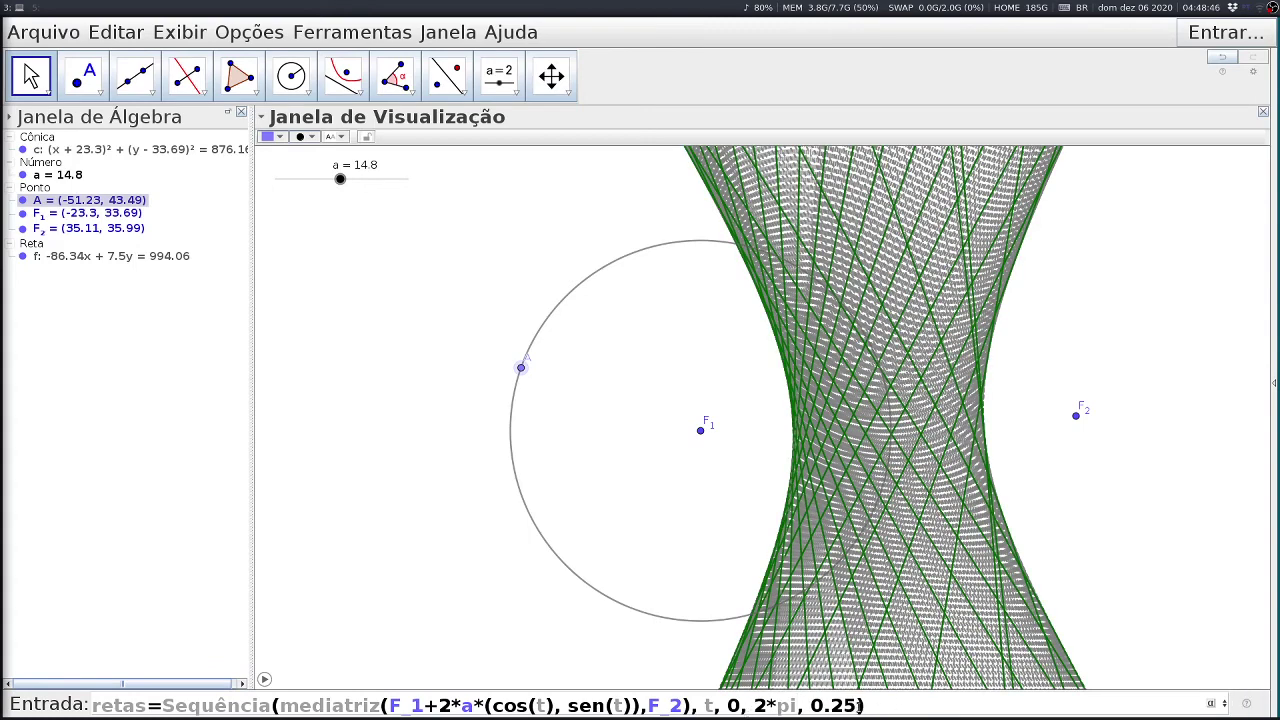
# Set the sequence's increment to 0.1 and create the list of bisectors retas.
pyautogui.press('BackSpace')
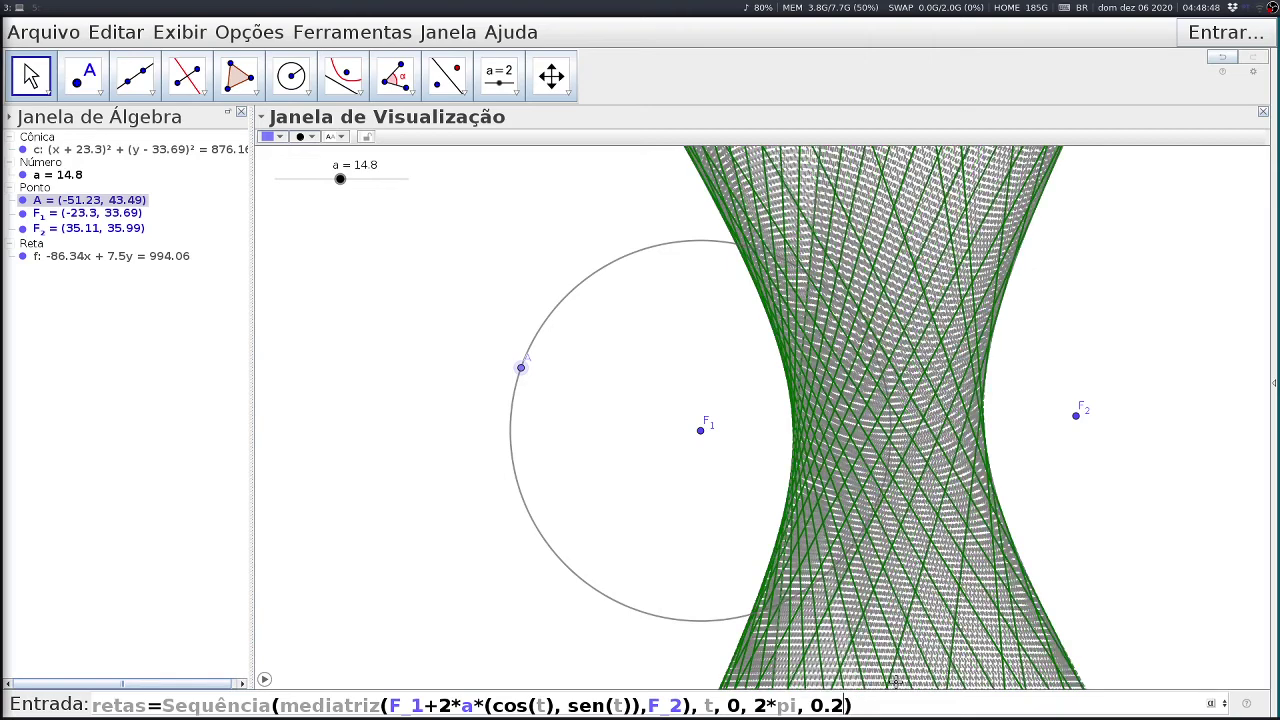
pyautogui.press('BackSpace')
pyautogui.write('1')
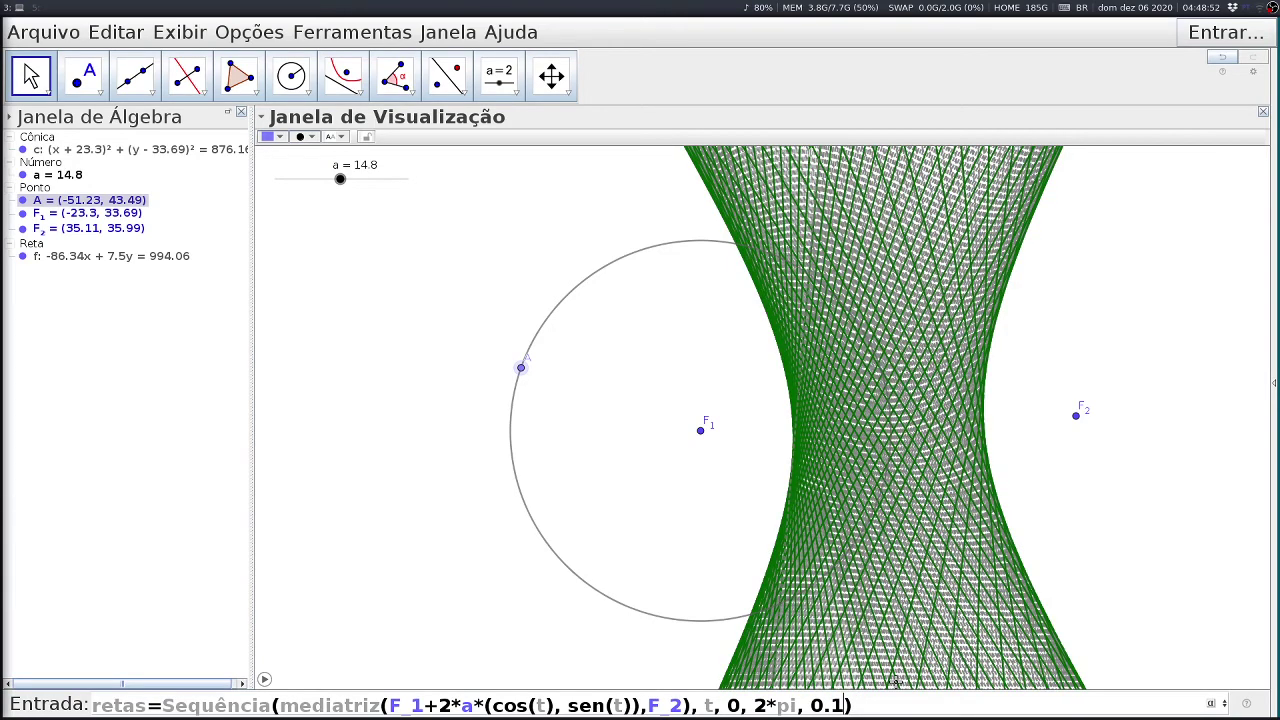
pyautogui.press('Return')
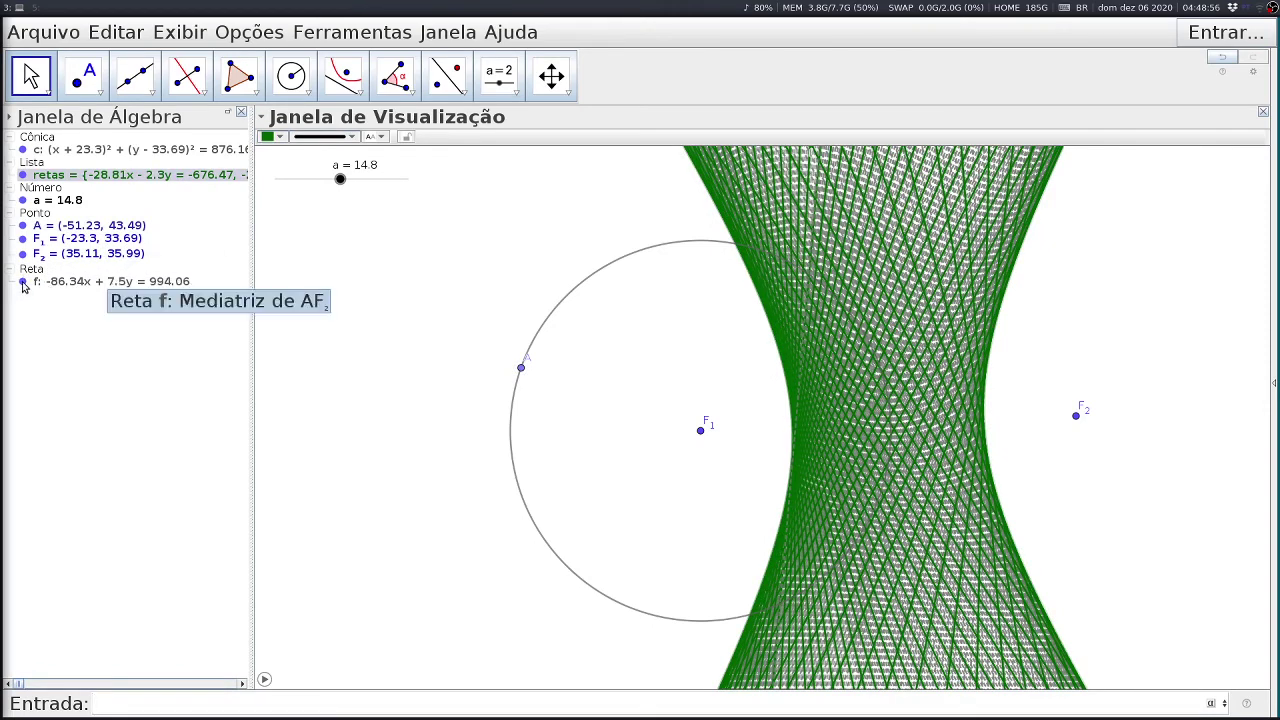
# Turn off the trace of bisector f, hide the line, and clear its remaining grey traces from the view.
pyautogui.click(122, 284)
pyautogui.rightClick(122, 284)
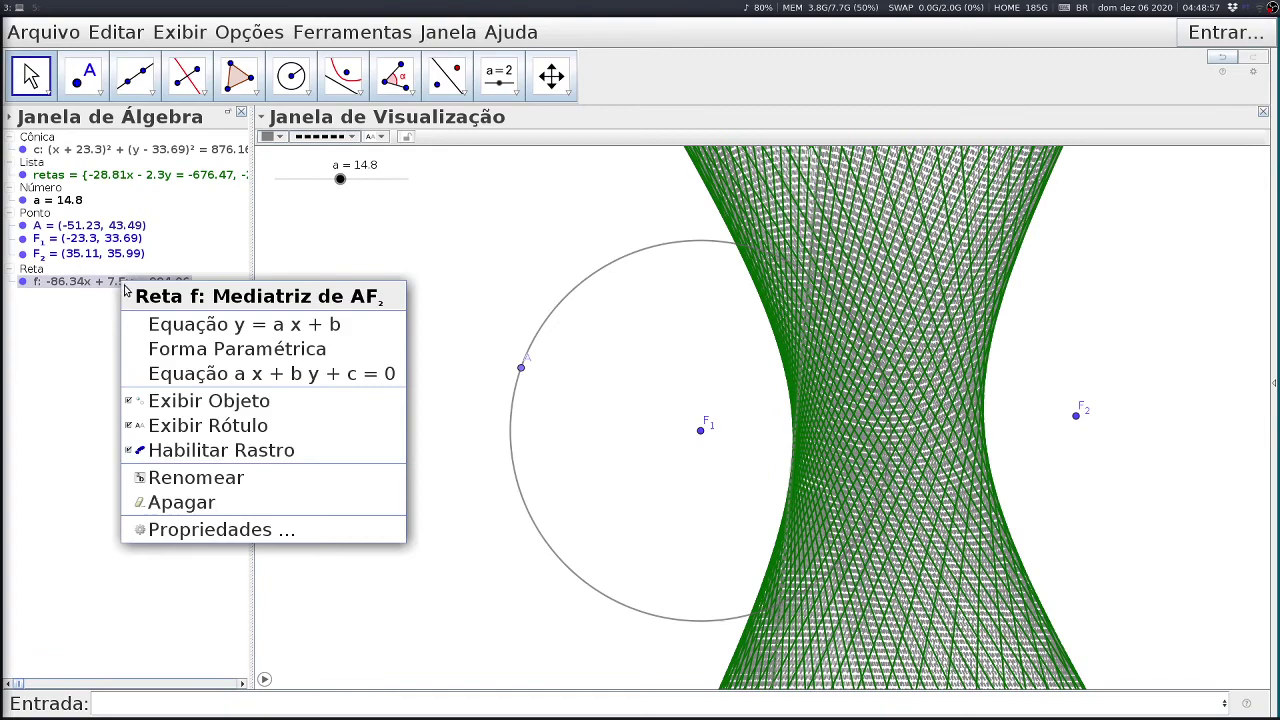
pyautogui.click(203, 450)
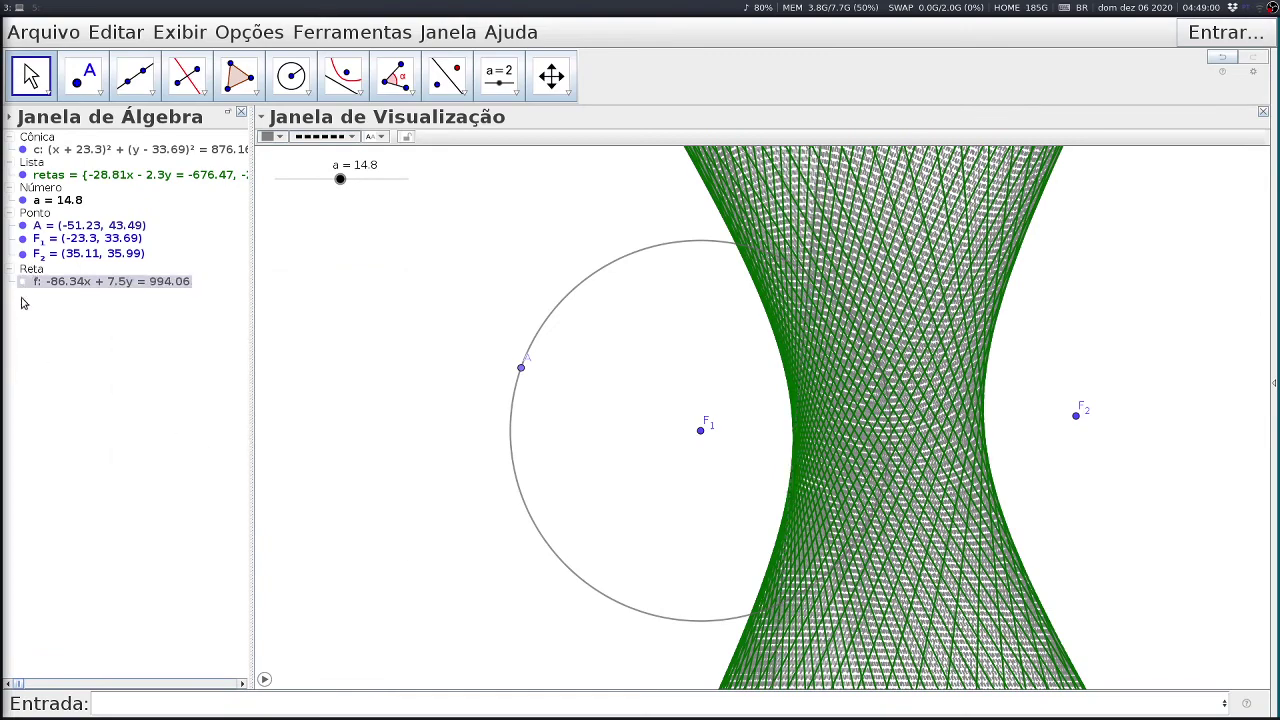
pyautogui.scroll(-4, 666, 408)
pyautogui.scroll(4, 661, 408)
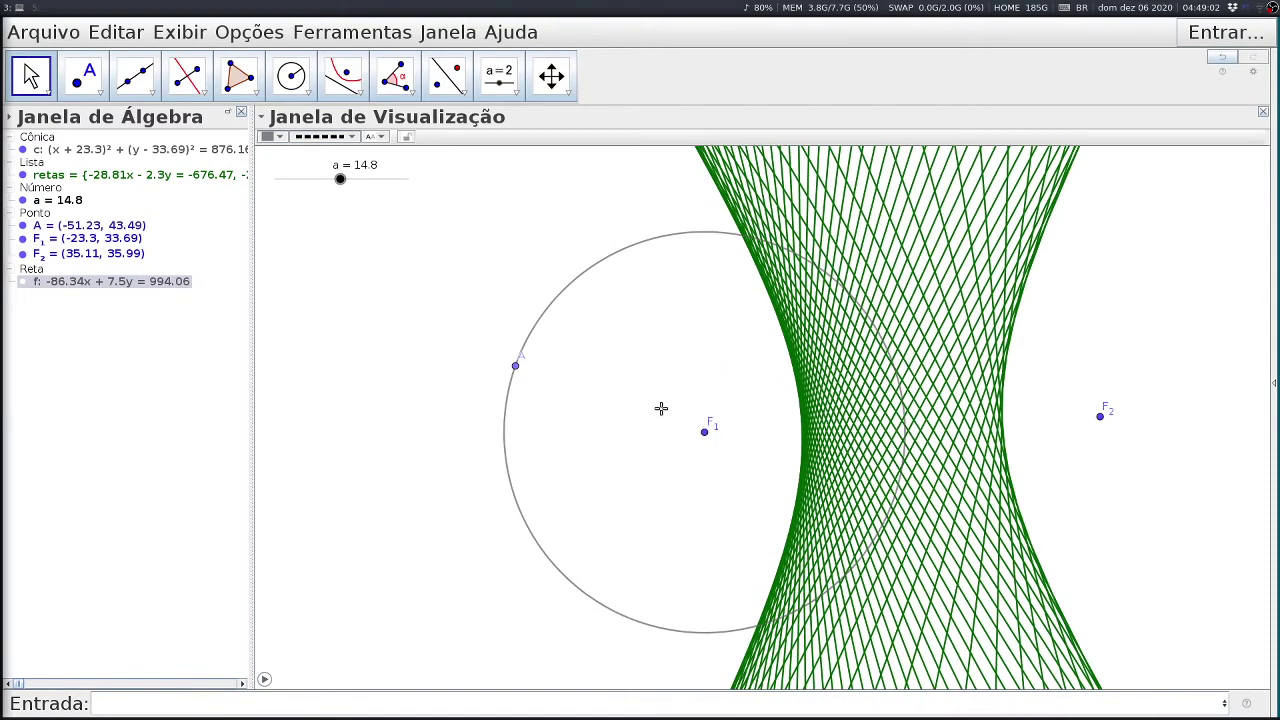
pyautogui.scroll(-2, 661, 408)
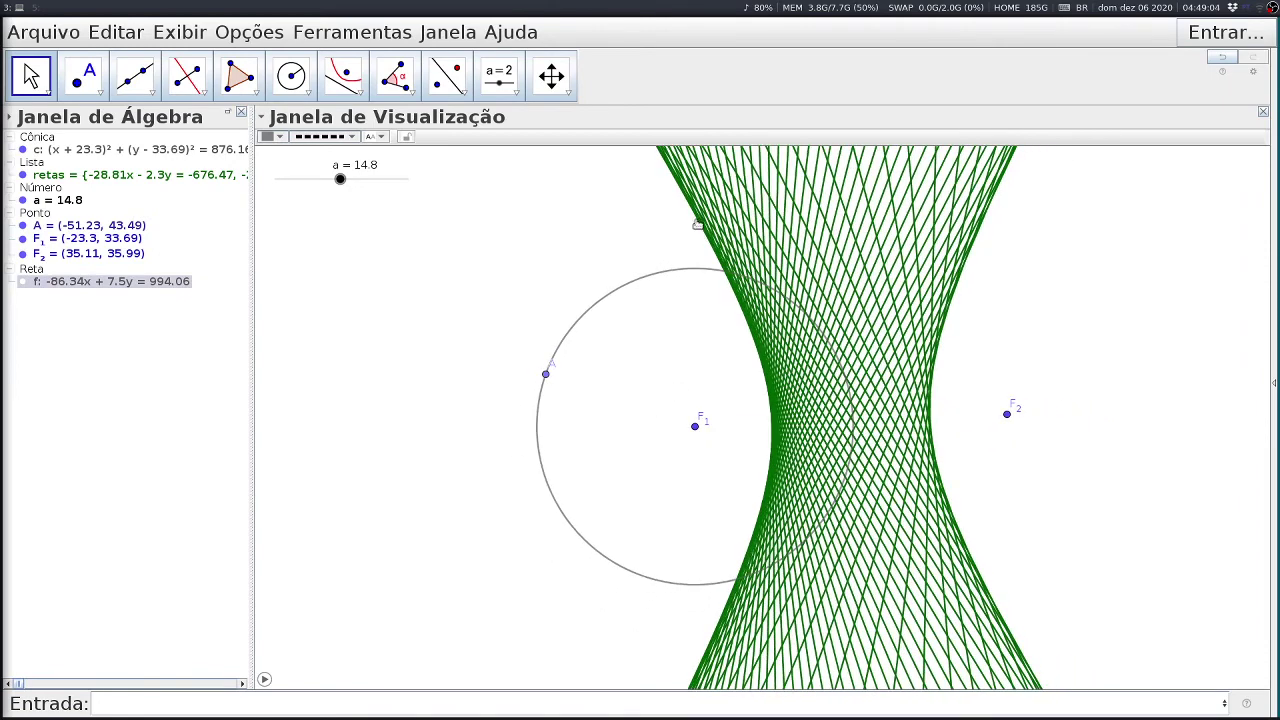
# Change the list retas to grey short-dashed lines.
pyautogui.click(126, 177)
pyautogui.click(272, 137)
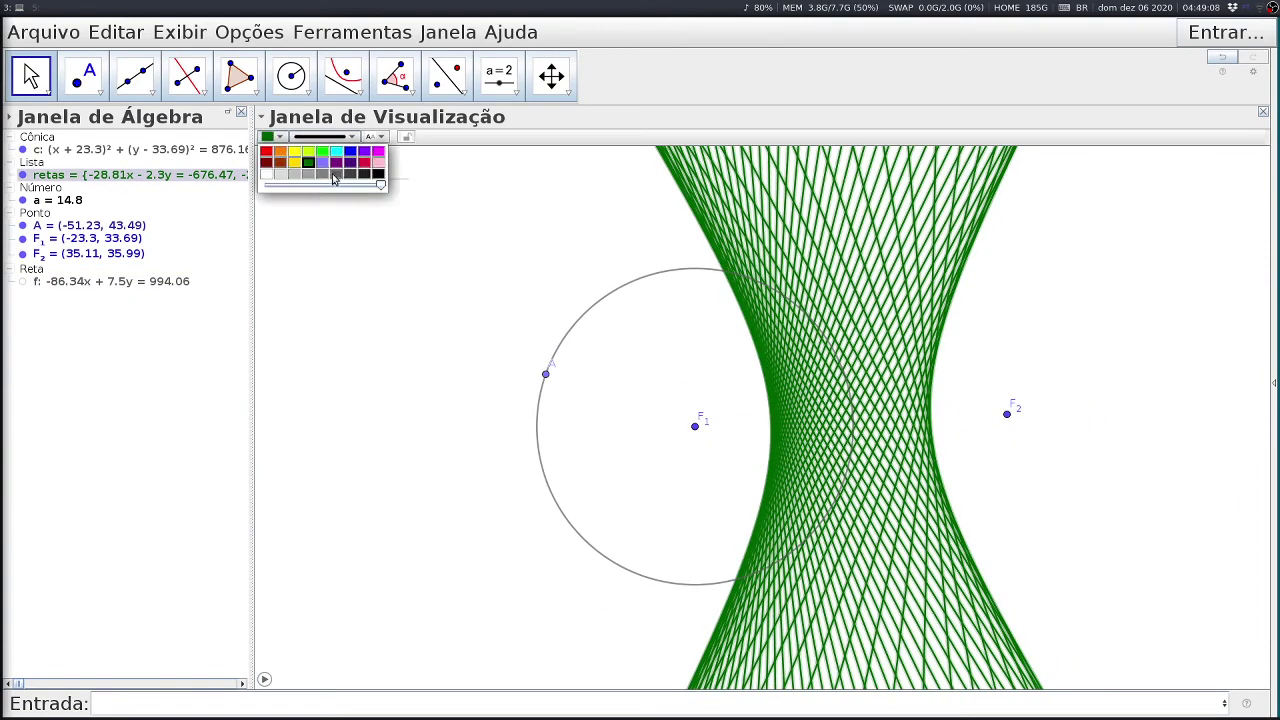
pyautogui.click(324, 176)
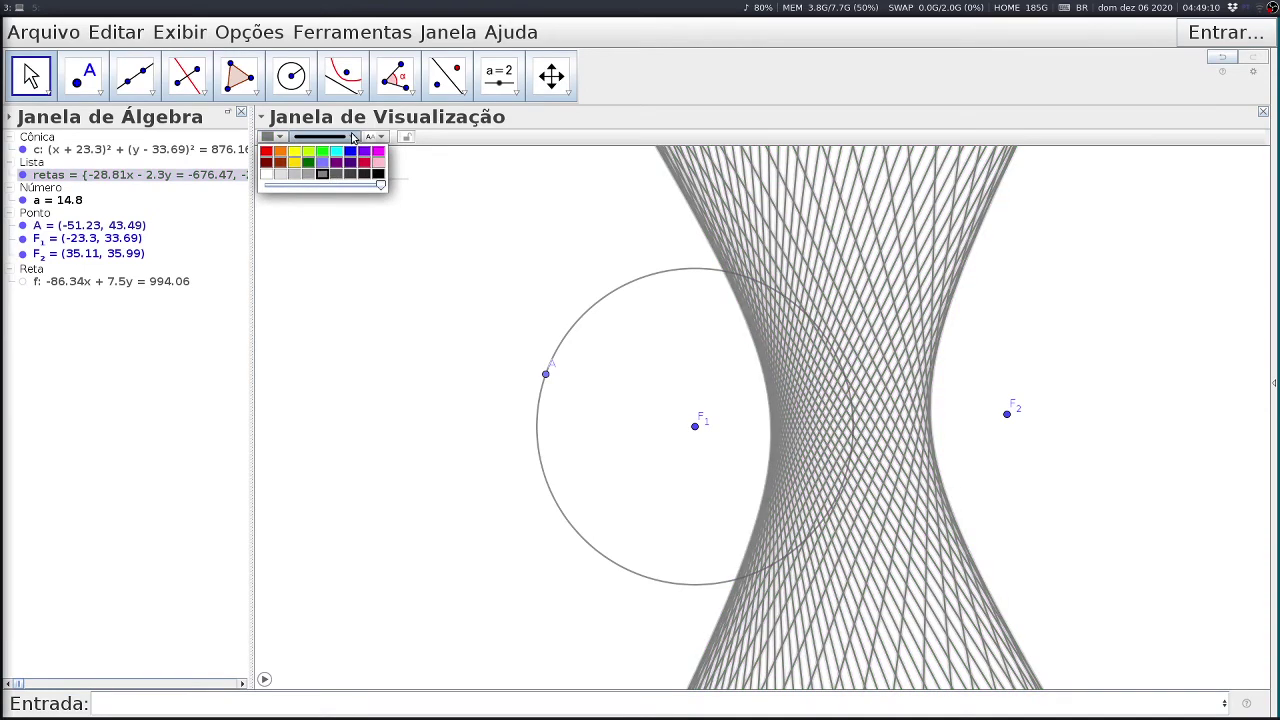
pyautogui.click(352, 138)
pyautogui.click(320, 178)
pyautogui.click(360, 391)
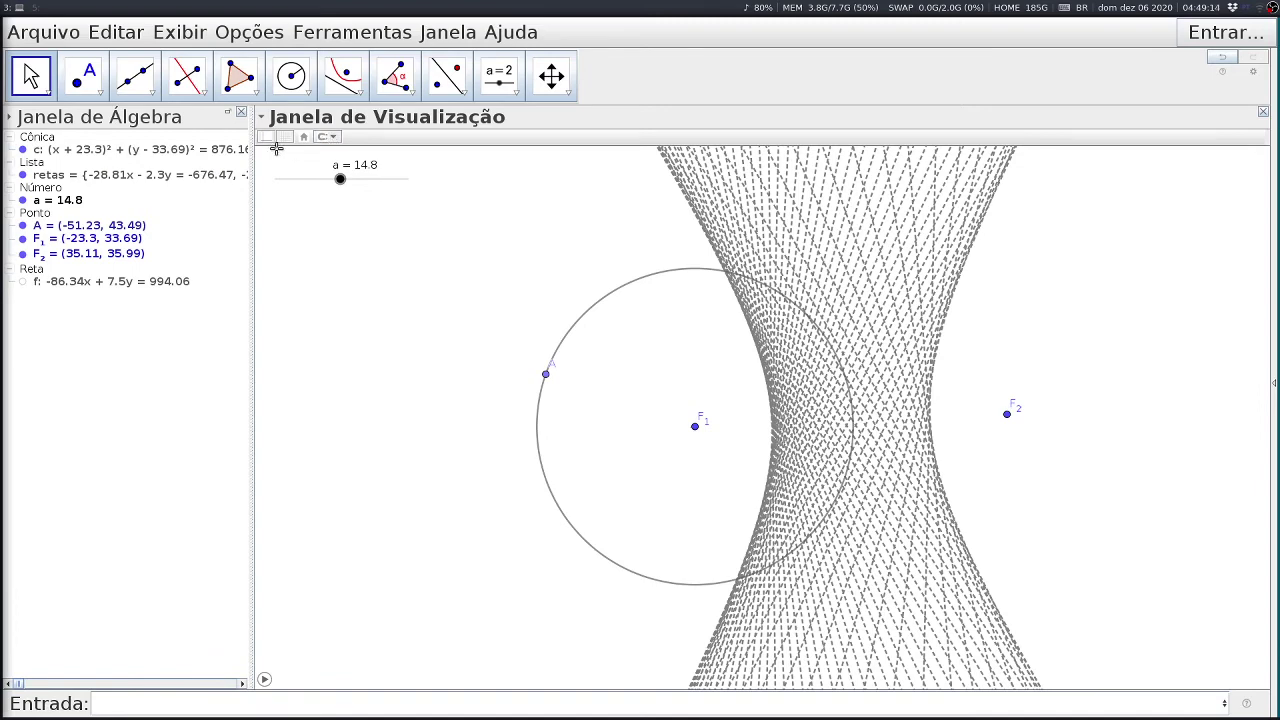
# Reduce the line thickness of the list retas so its dashed bisectors are drawn thinner.
pyautogui.click(112, 178)
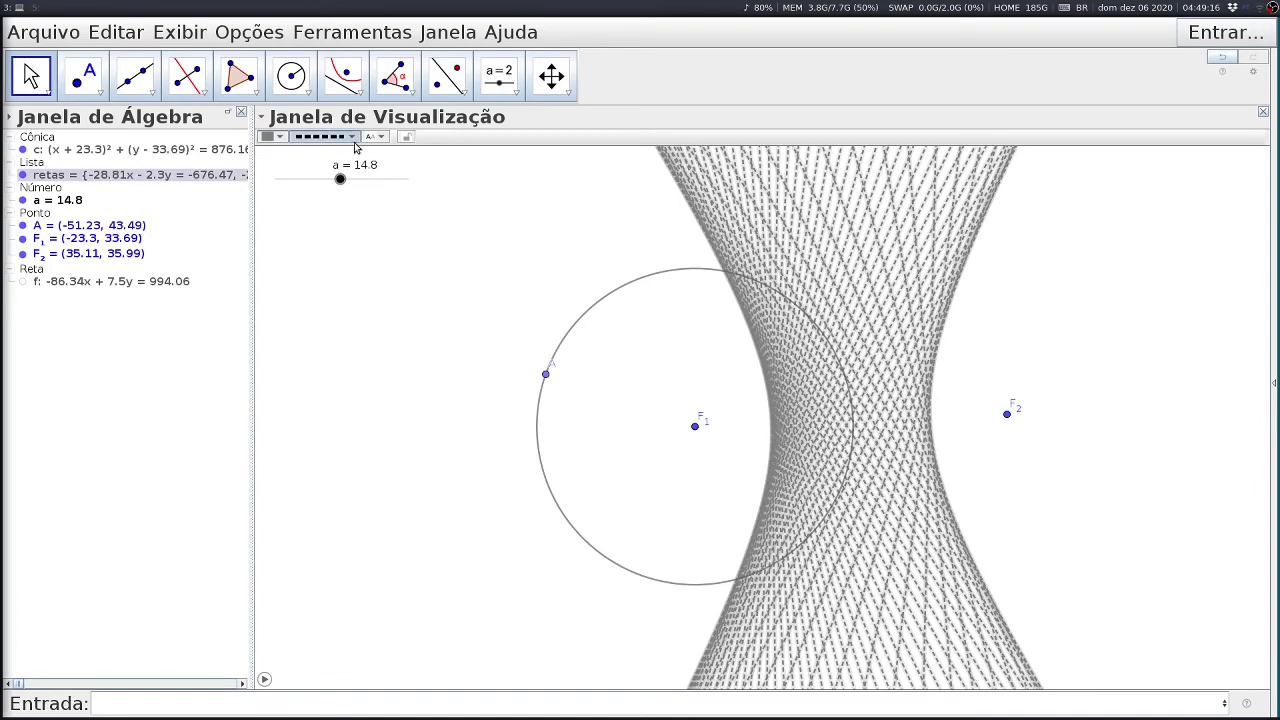
pyautogui.click(352, 138)
pyautogui.moveTo(311, 229); pyautogui.dragTo(300, 229)
pyautogui.click(449, 460)
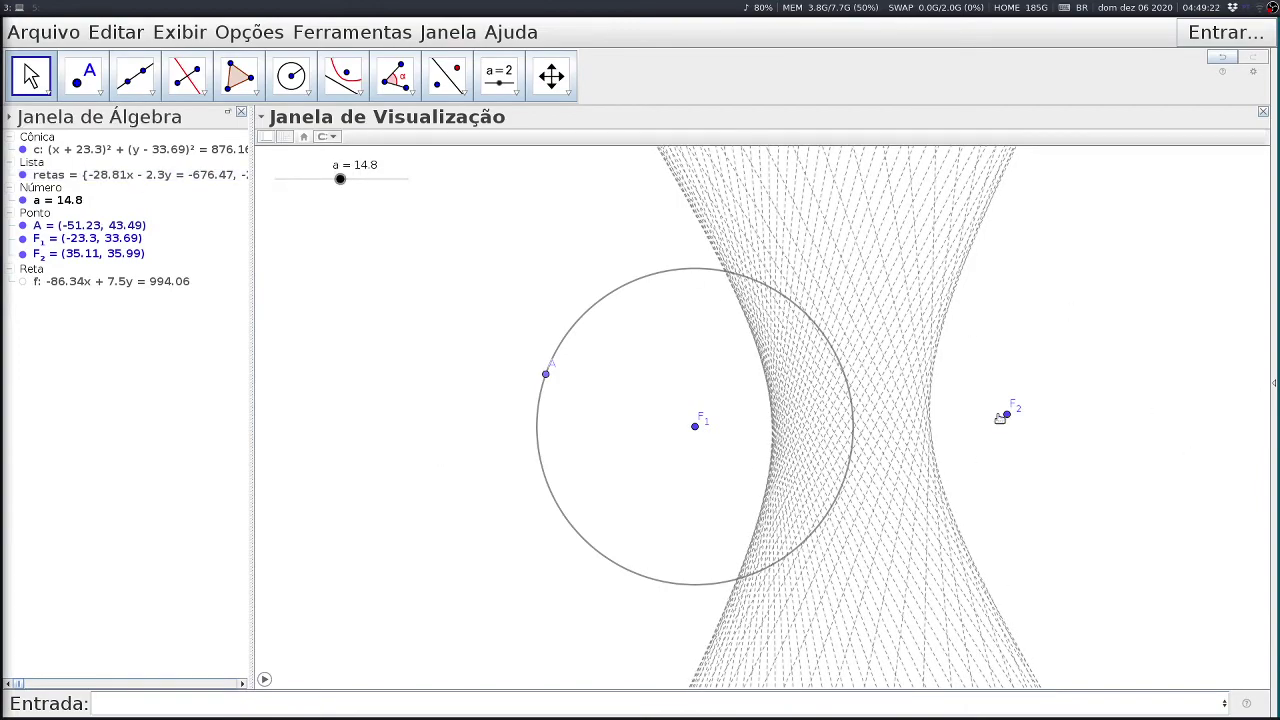
# Set slider a to 30 and move focus F2 to about (27.05, 35.55), inside the circle around F1.
pyautogui.moveTo(341, 180); pyautogui.dragTo(410, 184)
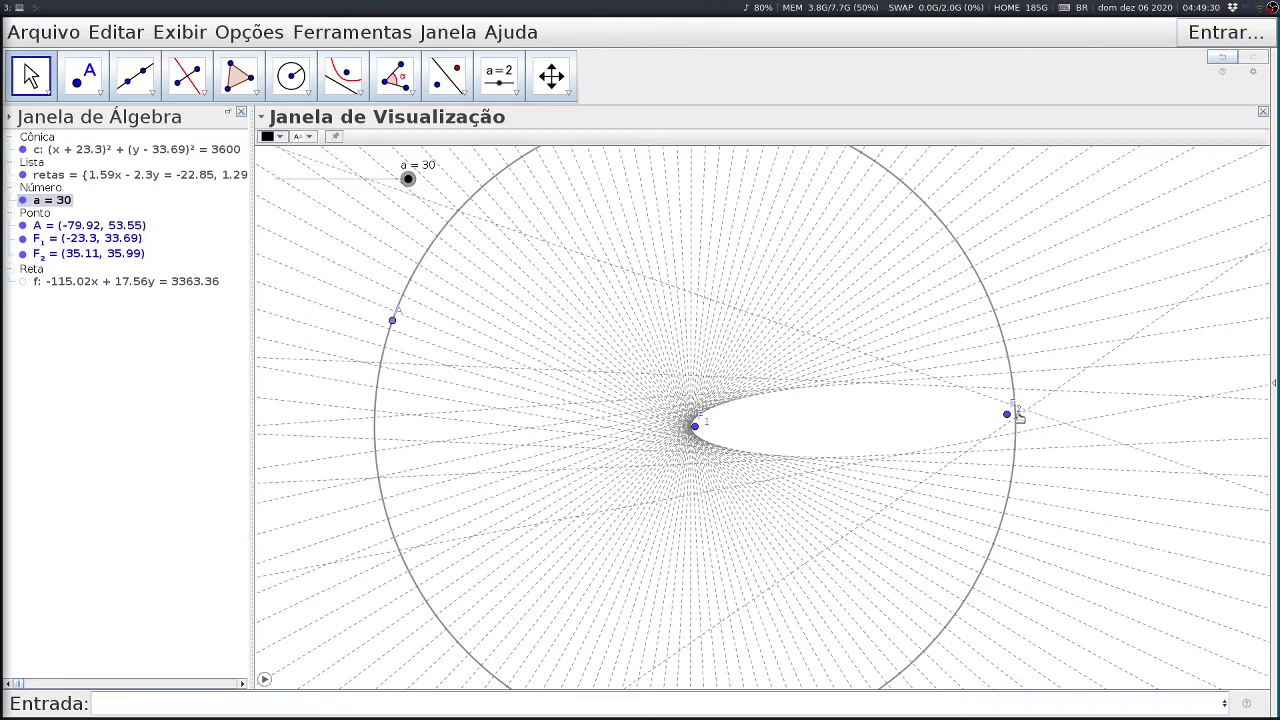
pyautogui.moveTo(1008, 417); pyautogui.dragTo(965, 418)
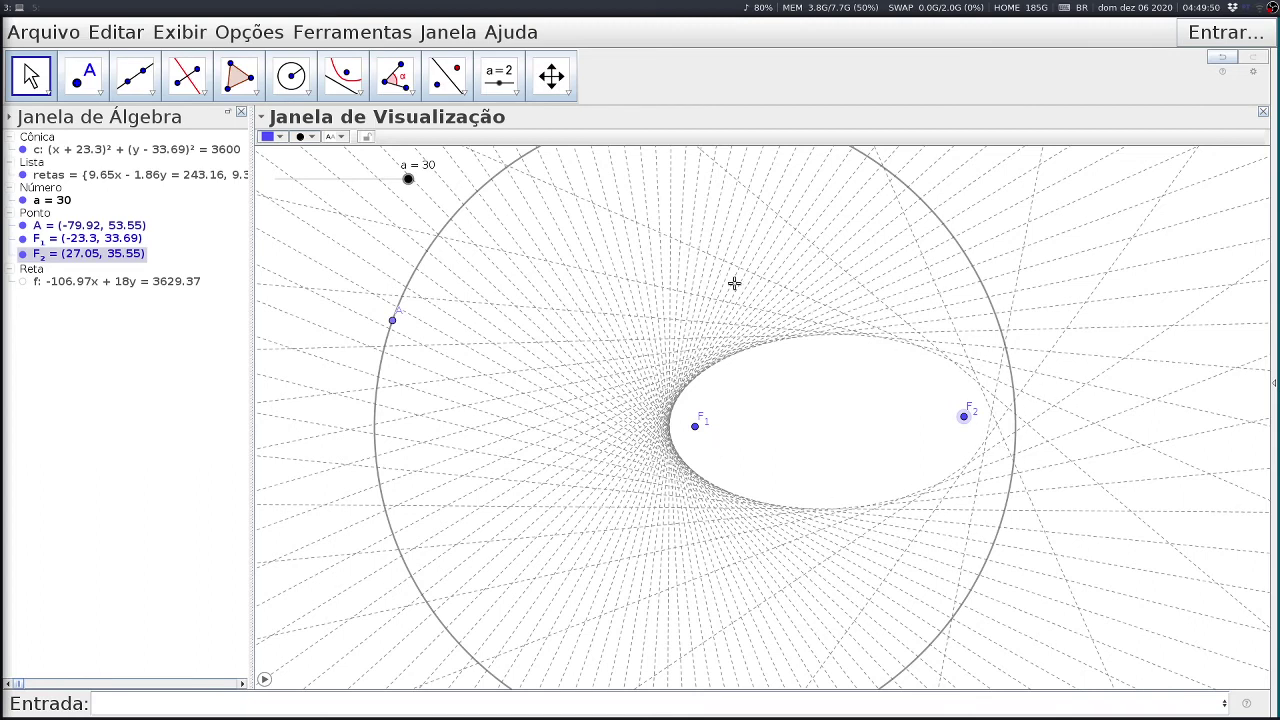
# Recolour the list retas red and deselect it.
pyautogui.click(128, 175)
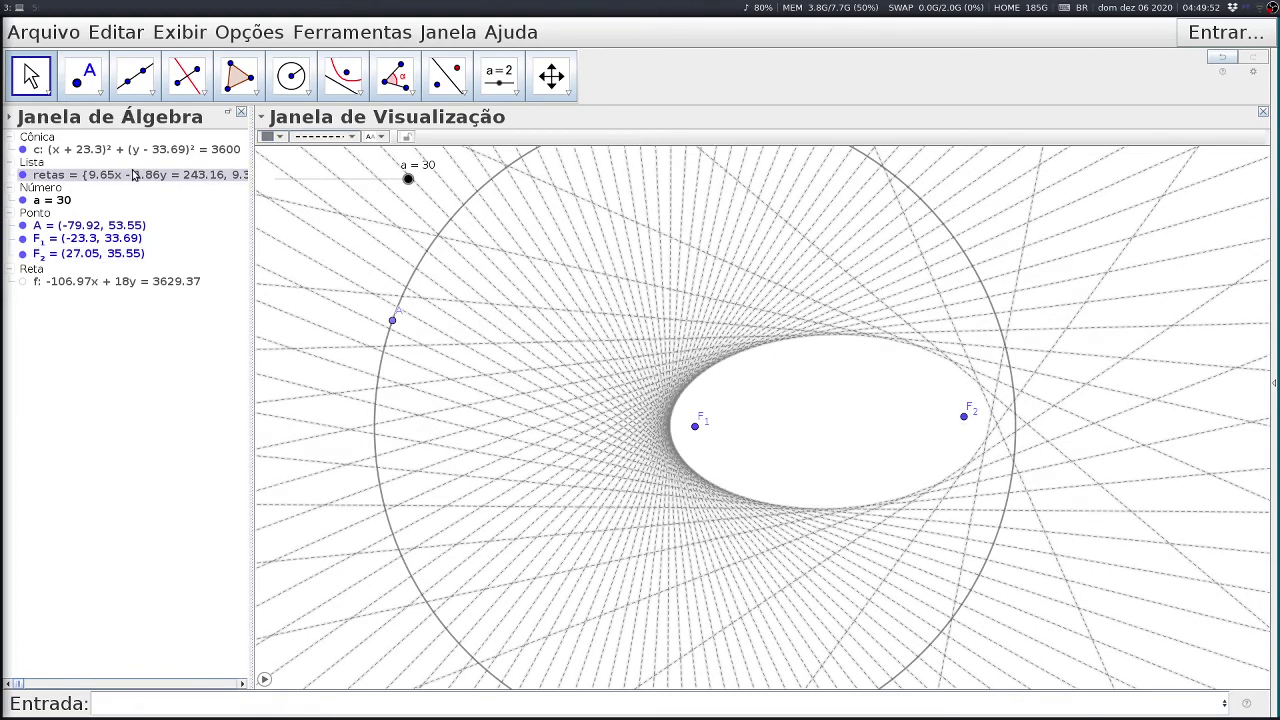
pyautogui.click(285, 139)
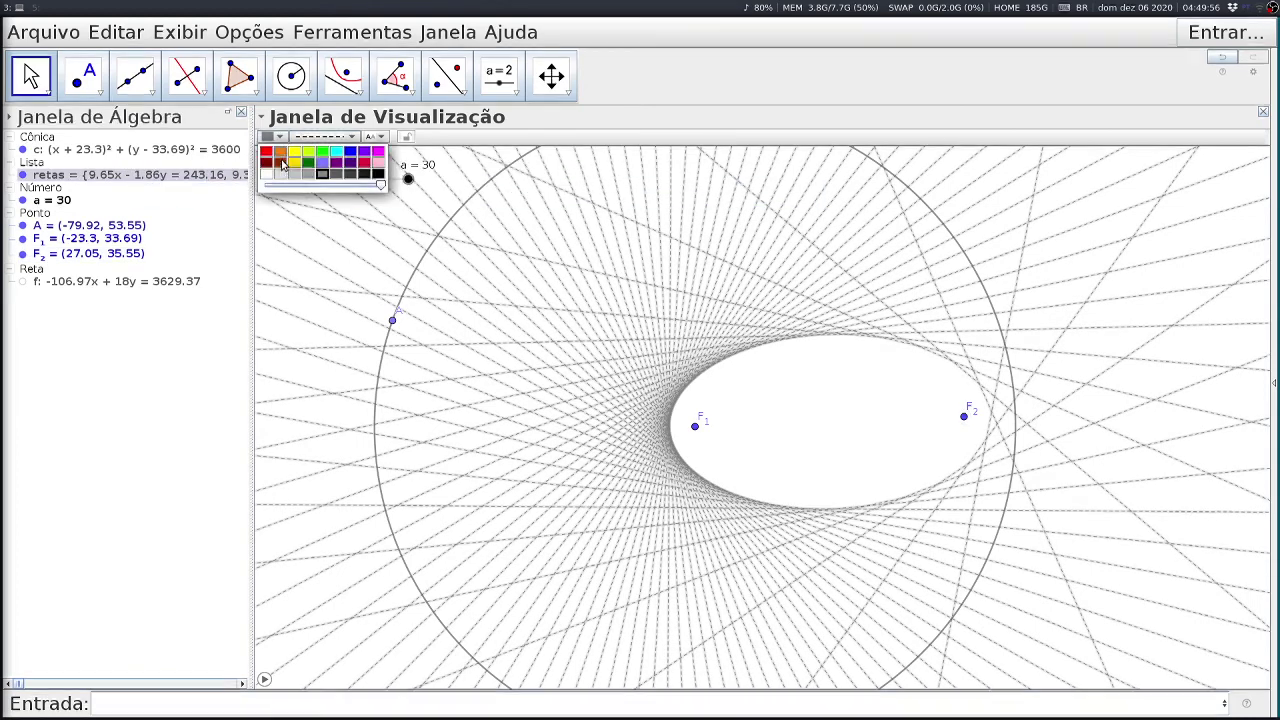
pyautogui.click(266, 152)
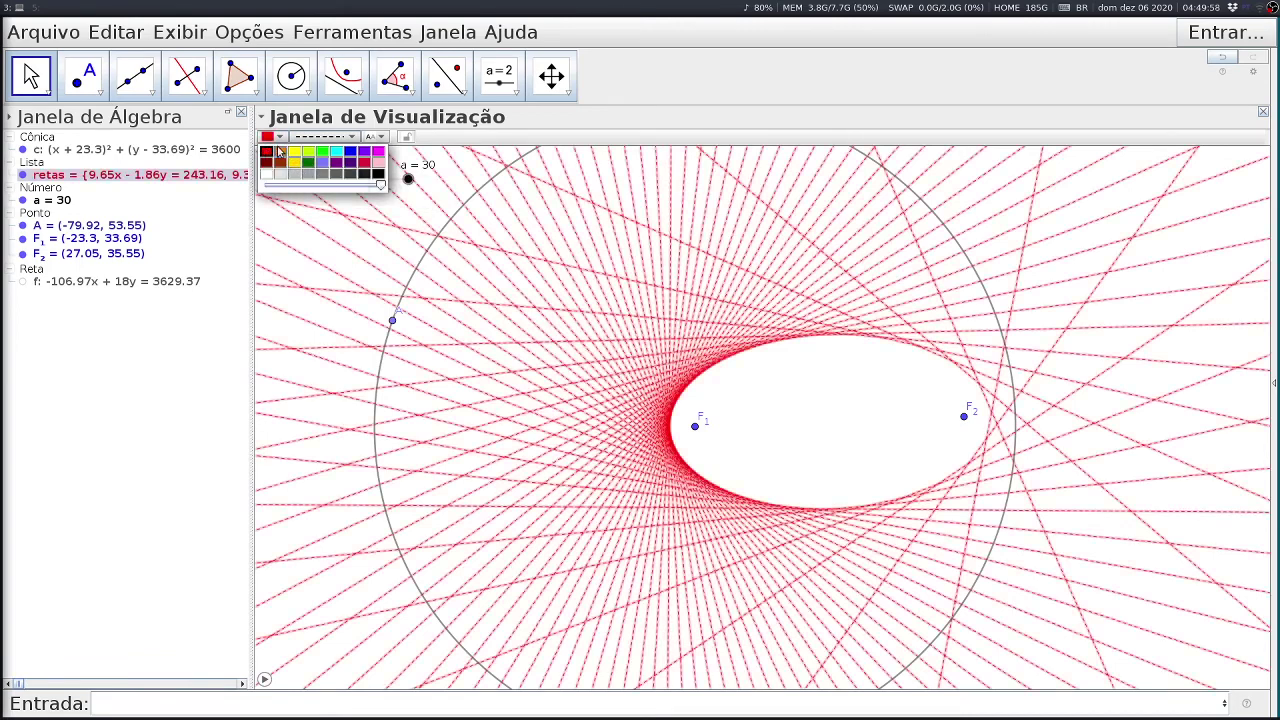
pyautogui.click(197, 395)
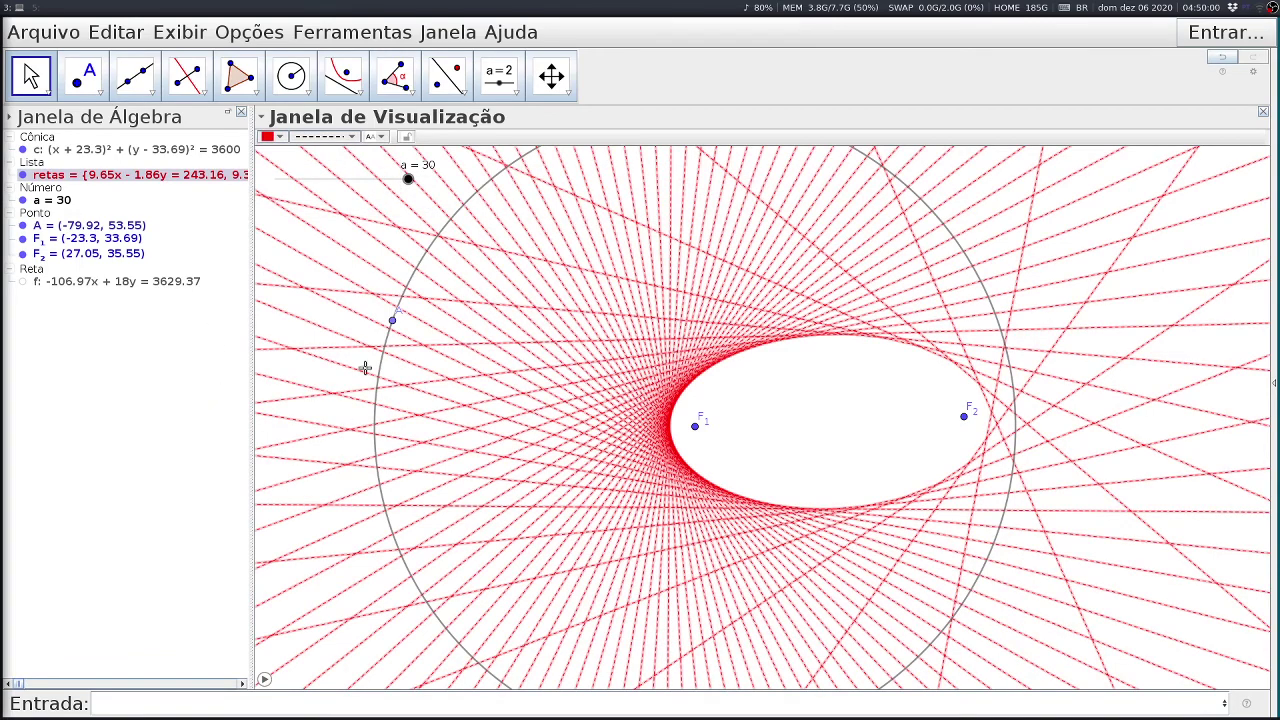
pyautogui.click(604, 541)
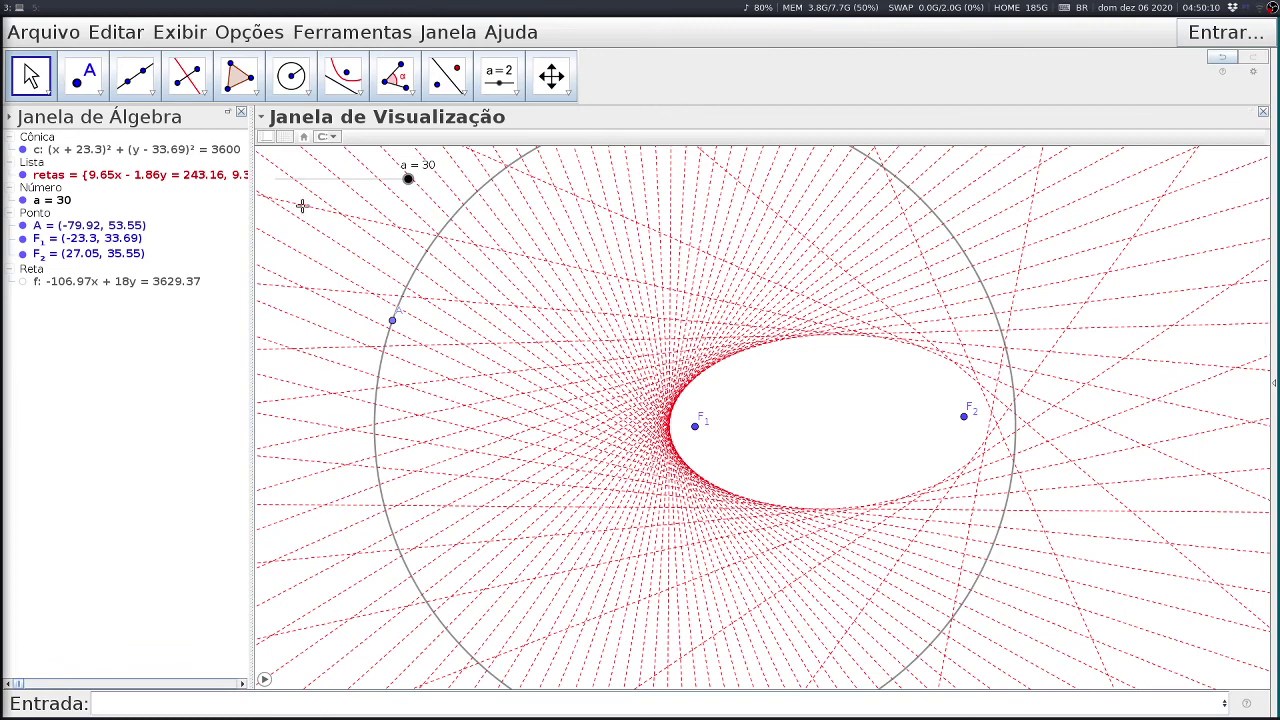
# Hide the circle around F1 and draw a circle centred on F2 with radius 2*a.
pyautogui.click(23, 149)
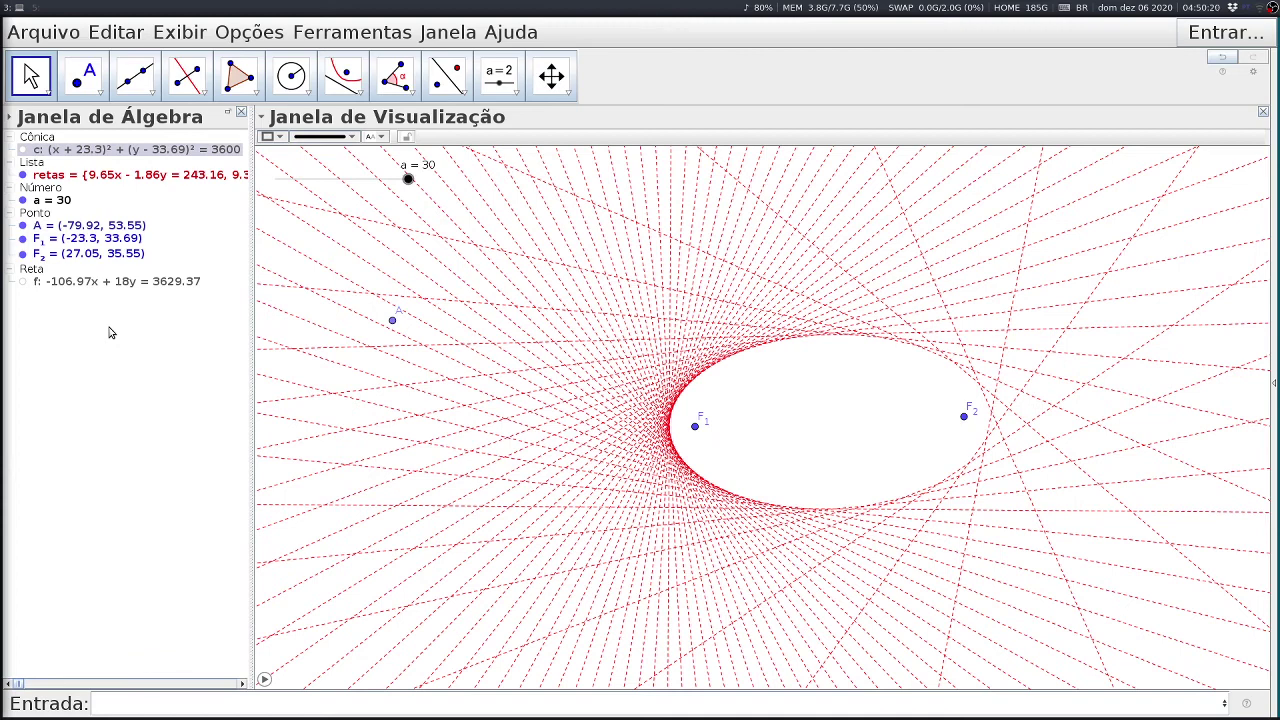
pyautogui.click(291, 77)
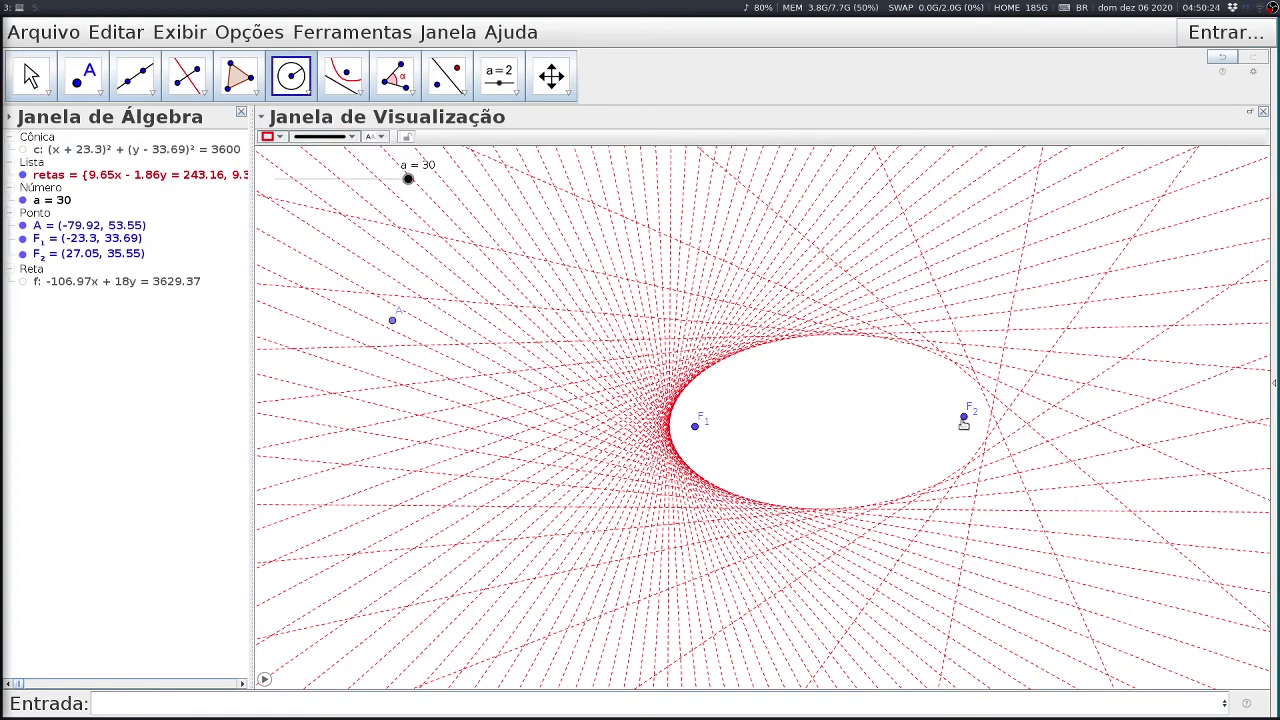
pyautogui.click(965, 418)
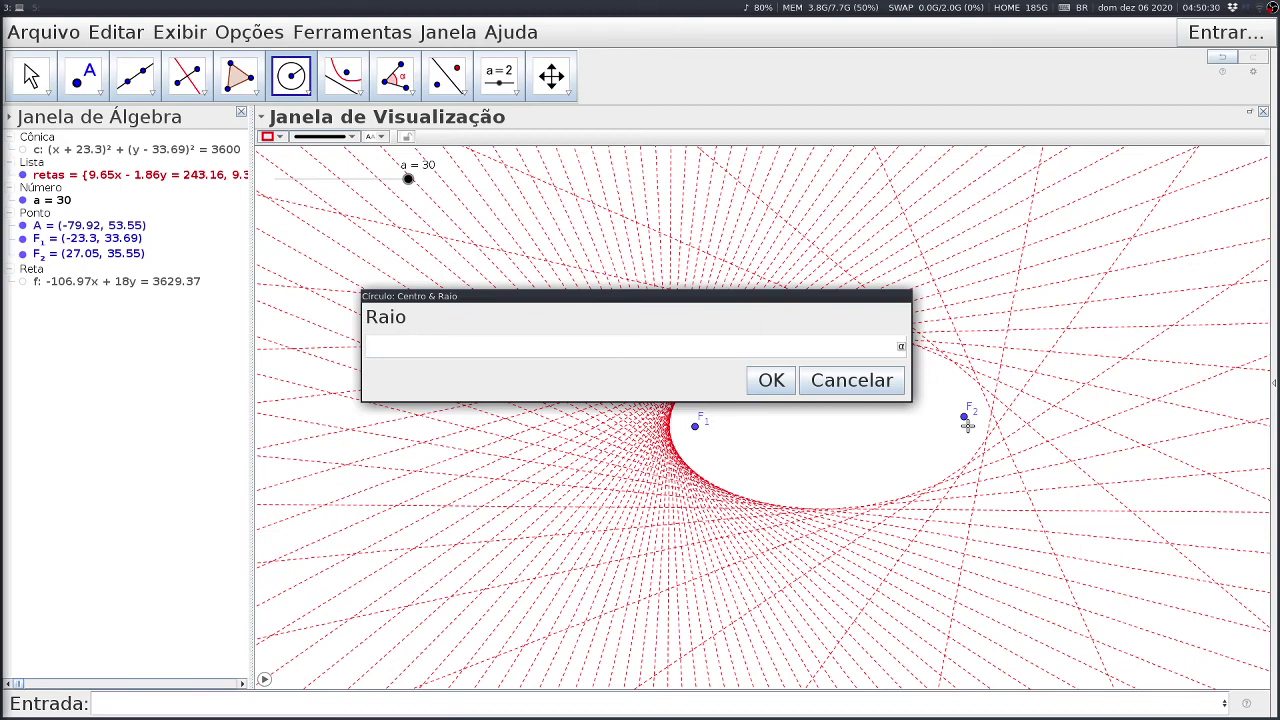
pyautogui.write('2*a')
pyautogui.press('Return')
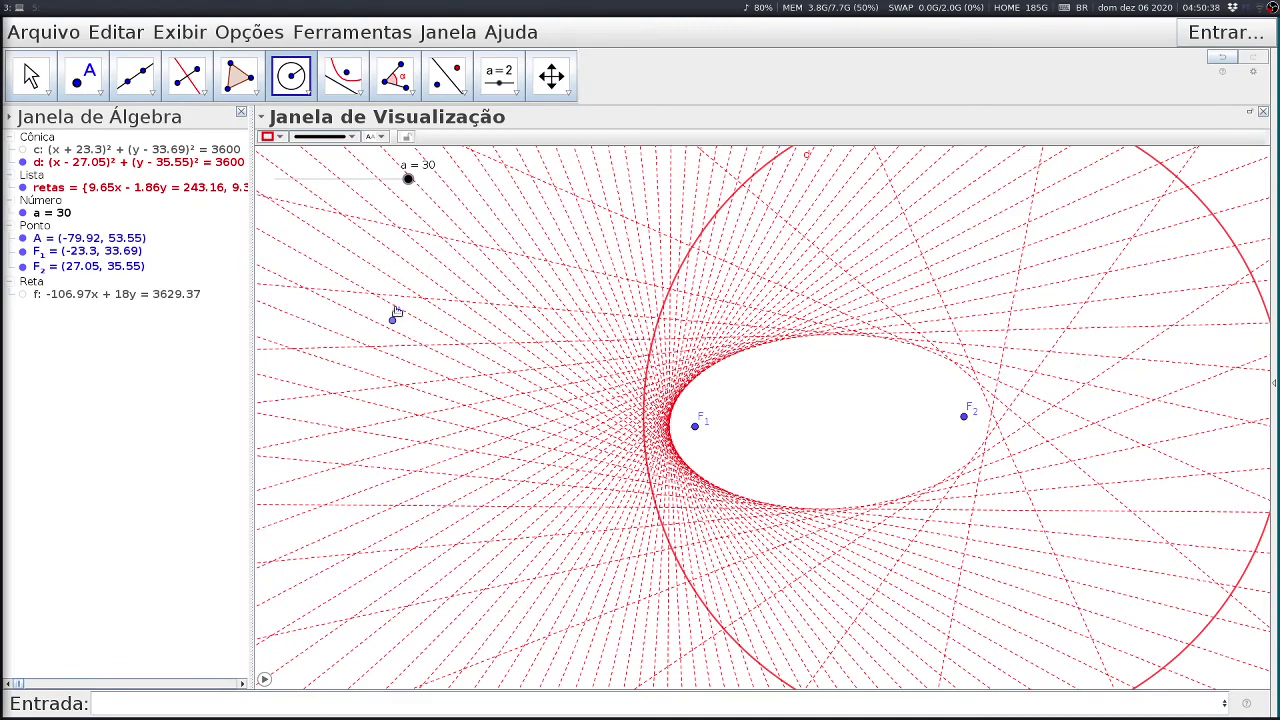
# Hide point A and place a new point on the circle around F2 at about (-20.22, 72.5).
pyautogui.click(22, 238)
pyautogui.click(80, 76)
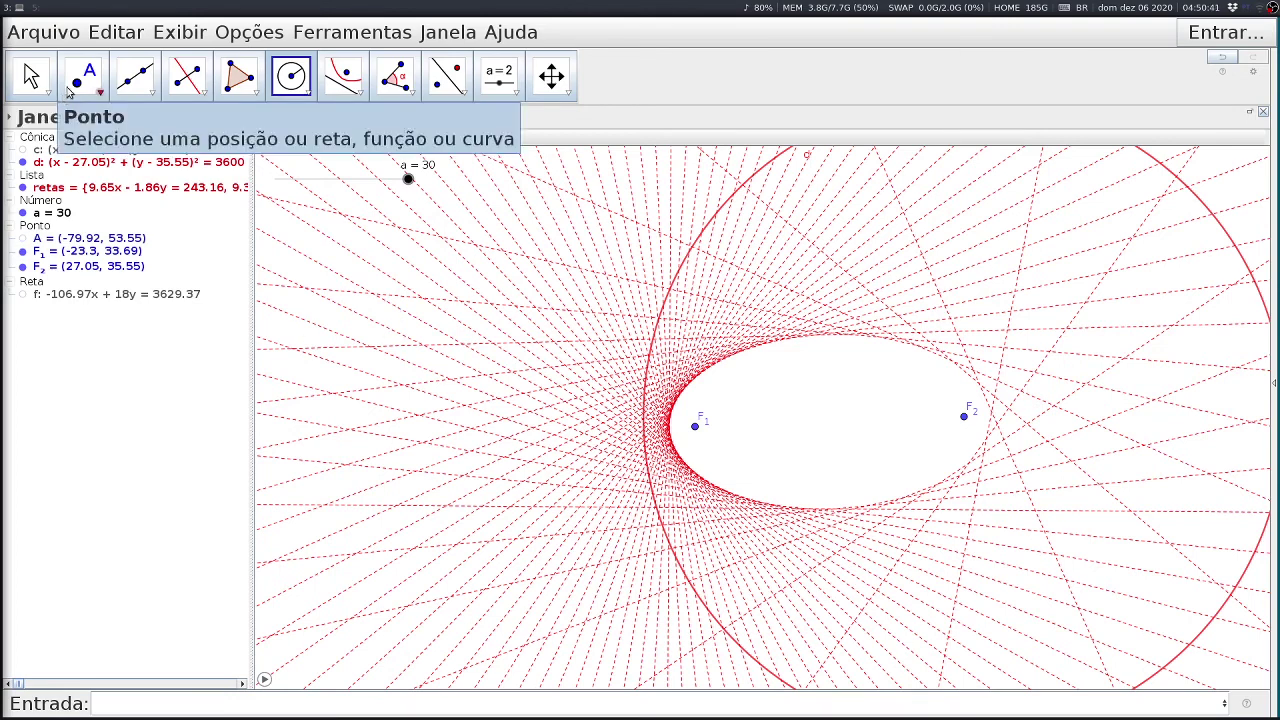
pyautogui.click(712, 220)
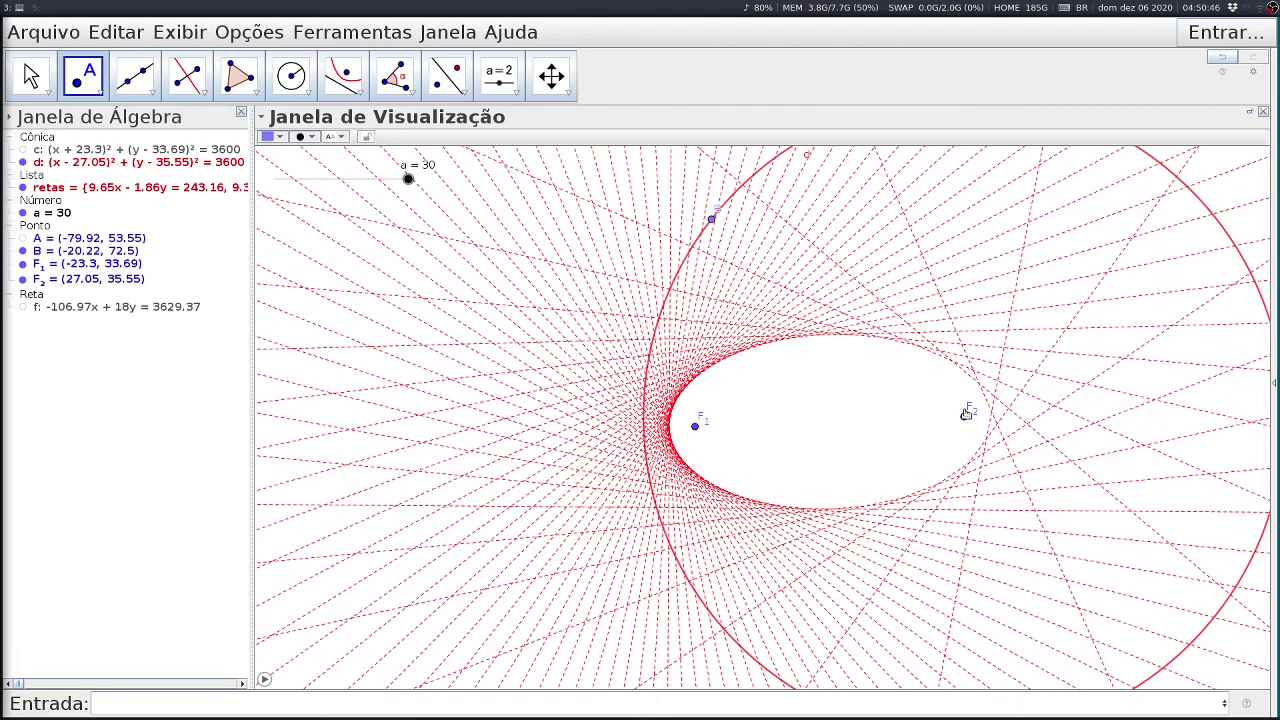
# Recall the previous retas sequence command for editing and rename its list to retas2.
pyautogui.click(205, 700)
pyautogui.press('Up')
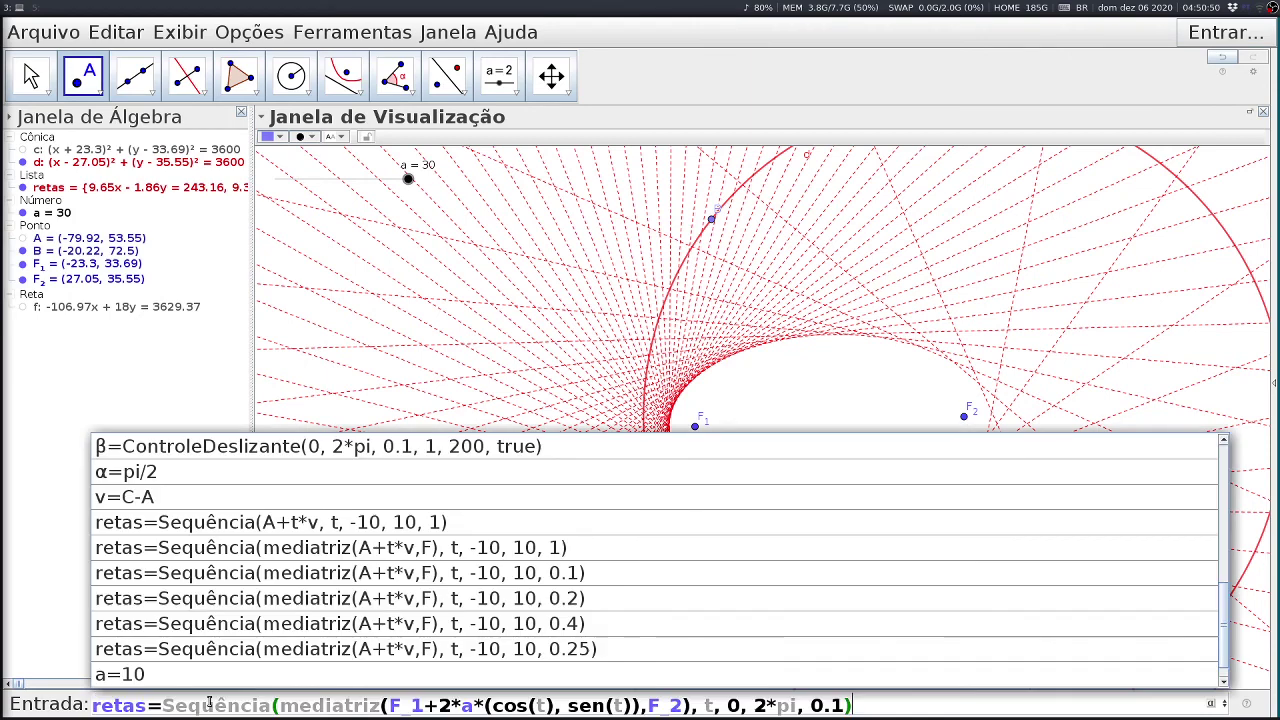
pyautogui.hotkey('ctrl', 'Left')
pyautogui.hotkey('ctrl', 'Left')
pyautogui.hotkey('ctrl', 'Left')
pyautogui.hotkey('ctrl', 'Left')
pyautogui.hotkey('ctrl', 'Left')
pyautogui.hotkey('ctrl', 'Left')
pyautogui.hotkey('ctrl', 'Left')
pyautogui.hotkey('ctrl', 'Left')
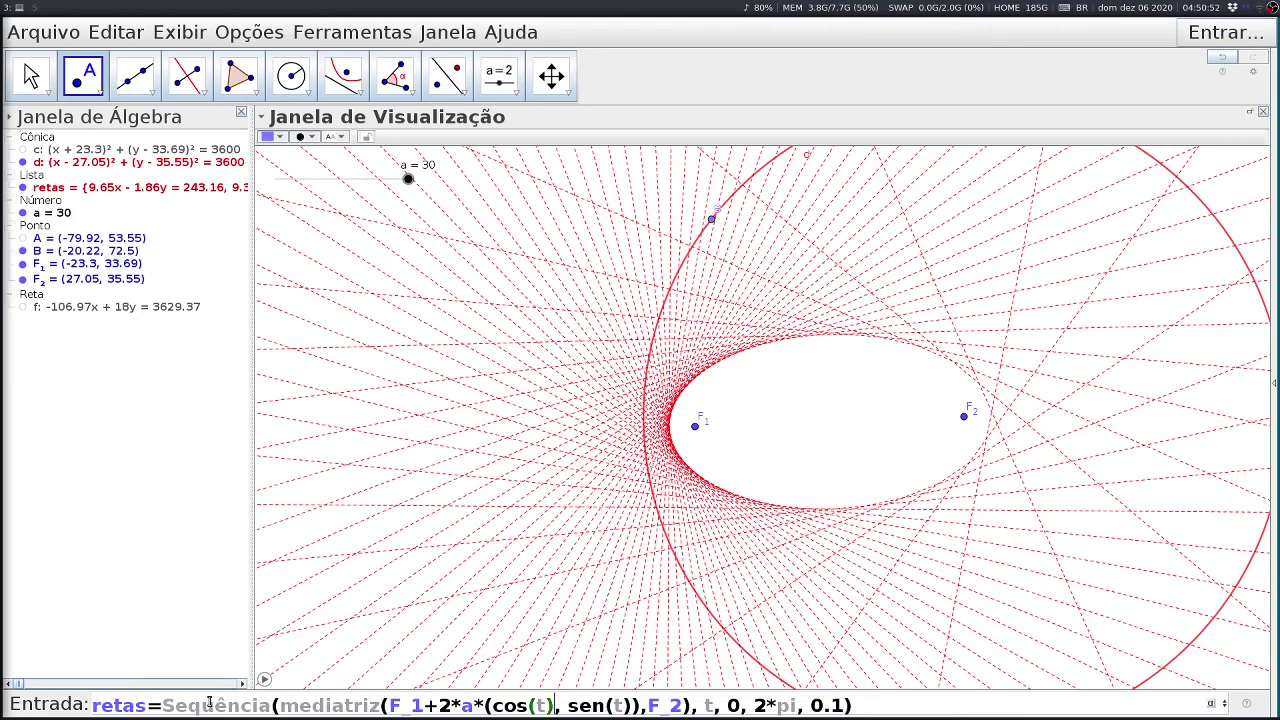
pyautogui.press('Left')
pyautogui.write('2')
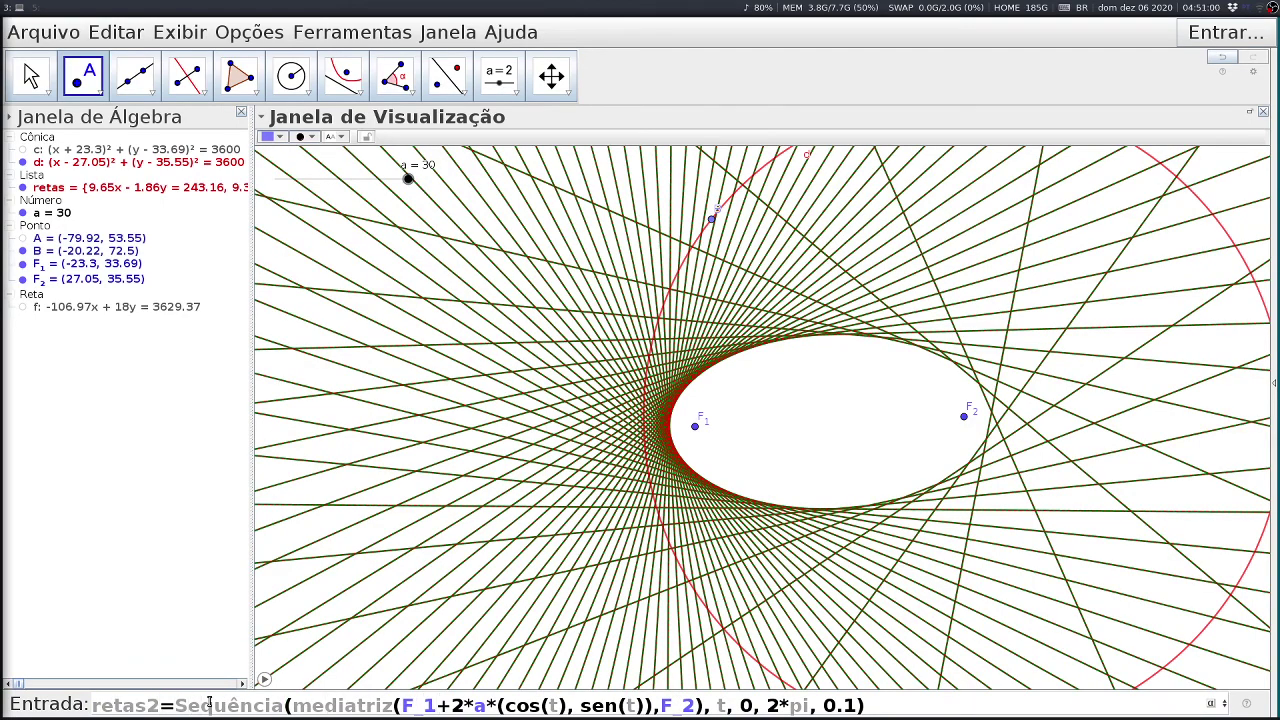
# Swap the foci in the sequence to mediatriz(F_2+2*a*(cos(t), sen(t)),F_1) and create the list retas2.
pyautogui.press('BackSpace')
pyautogui.write('2')
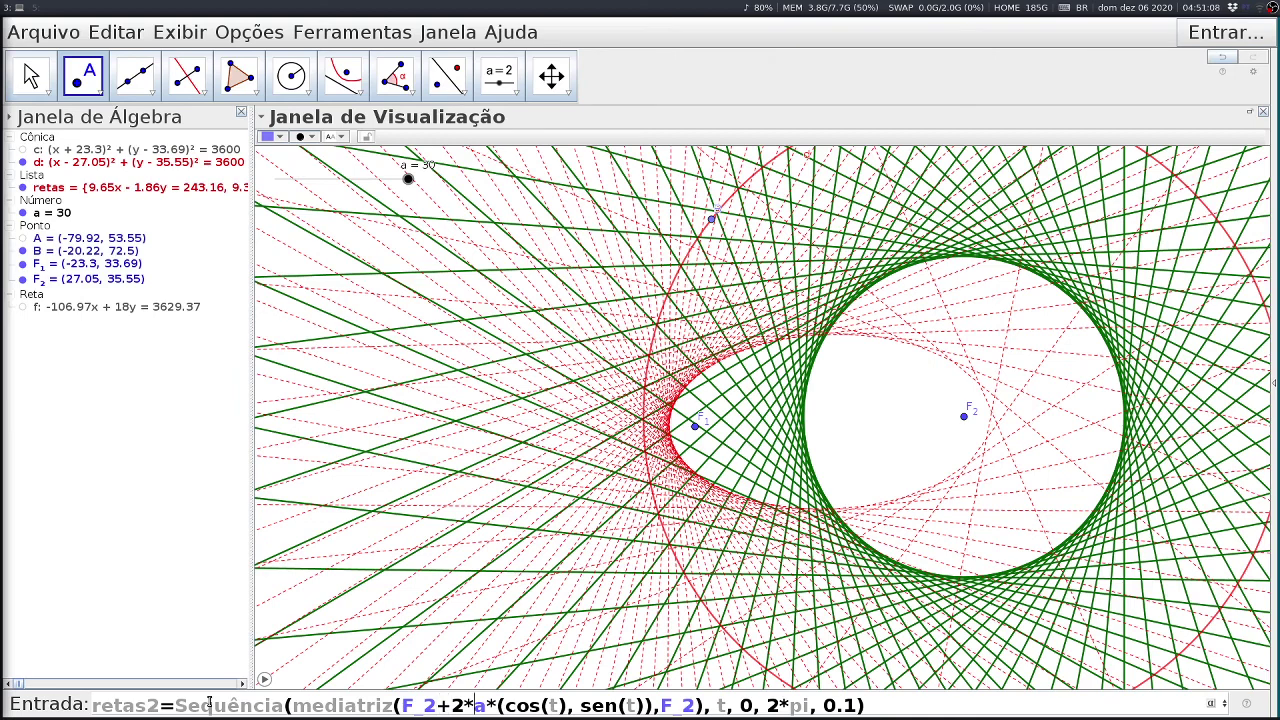
pyautogui.press('Right')
pyautogui.press('Right')
pyautogui.press('Right')
pyautogui.press('Right')
pyautogui.press('Right')
pyautogui.press('Right')
pyautogui.press('Right')
pyautogui.press('Right')
pyautogui.press('Right')
pyautogui.press('Right')
pyautogui.press('Right')
pyautogui.press('Right')
pyautogui.press('Right')
pyautogui.press('Right')
pyautogui.press('Right')
pyautogui.press('Right')
pyautogui.press('Right')
pyautogui.press('Right')
pyautogui.press('BackSpace')
pyautogui.write('1')
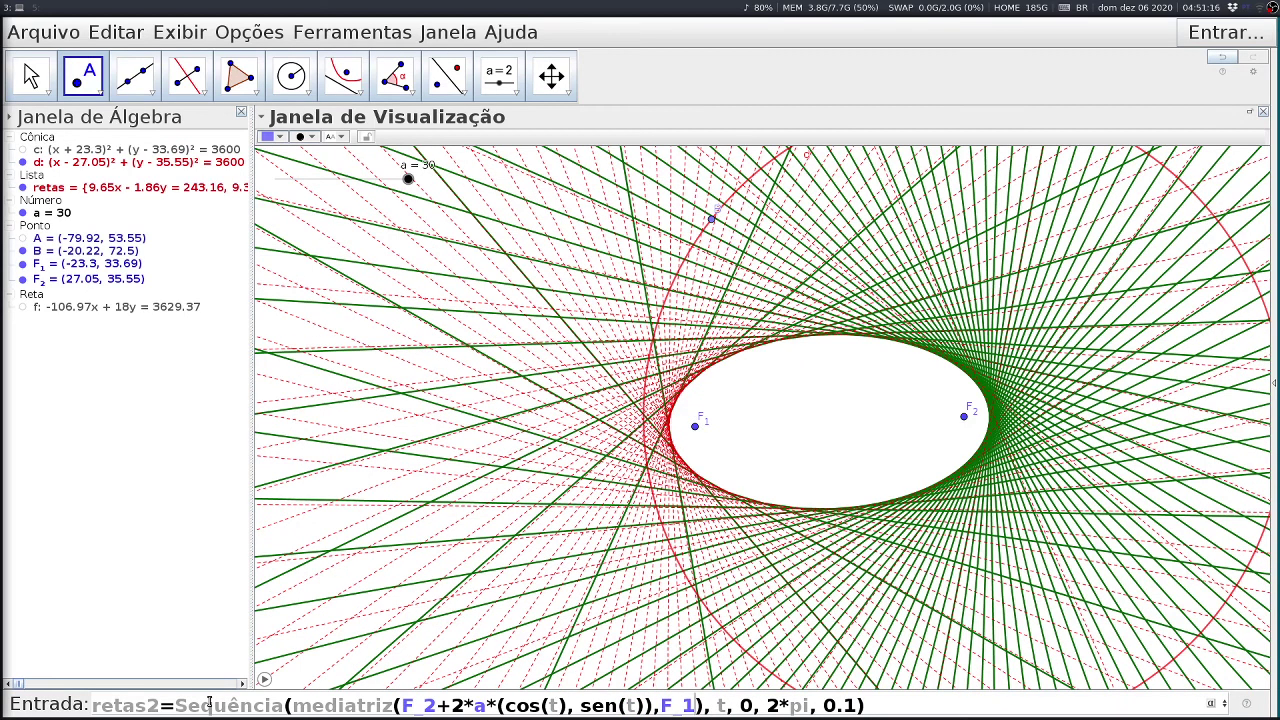
pyautogui.press('Return')
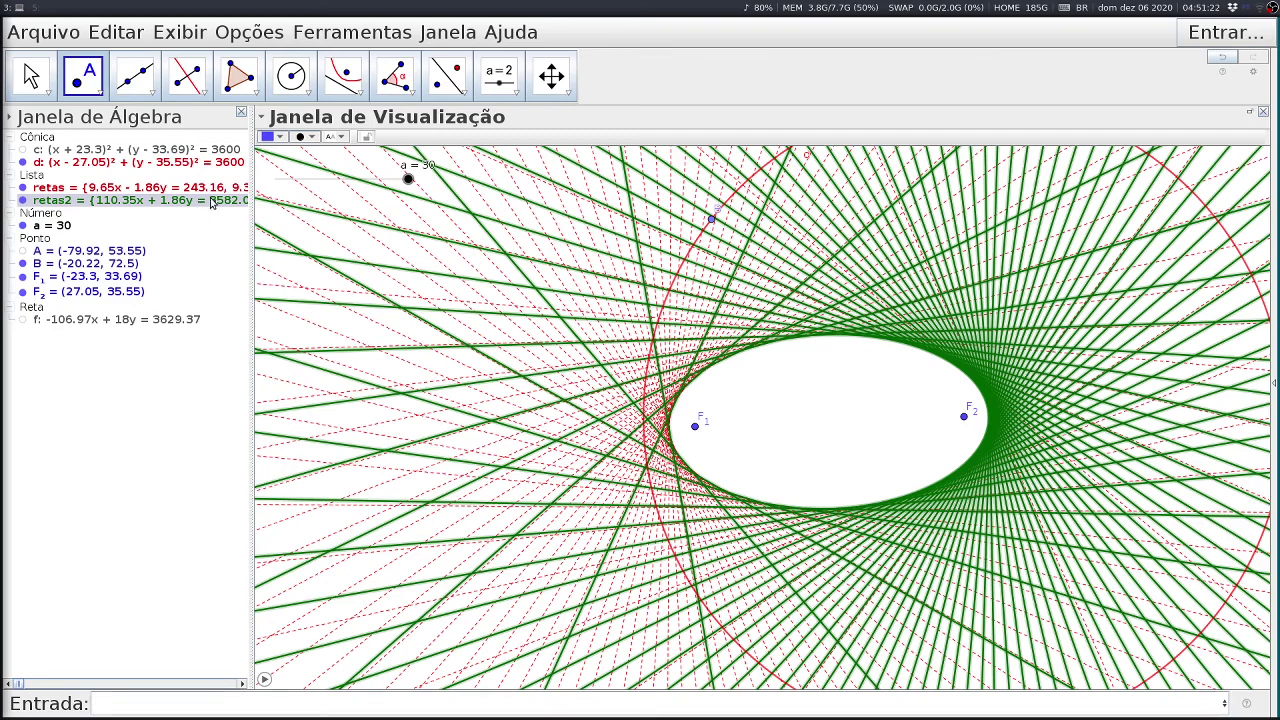
# Give the list retas2 short-dashed lines with the minimum thickness.
pyautogui.click(30, 78)
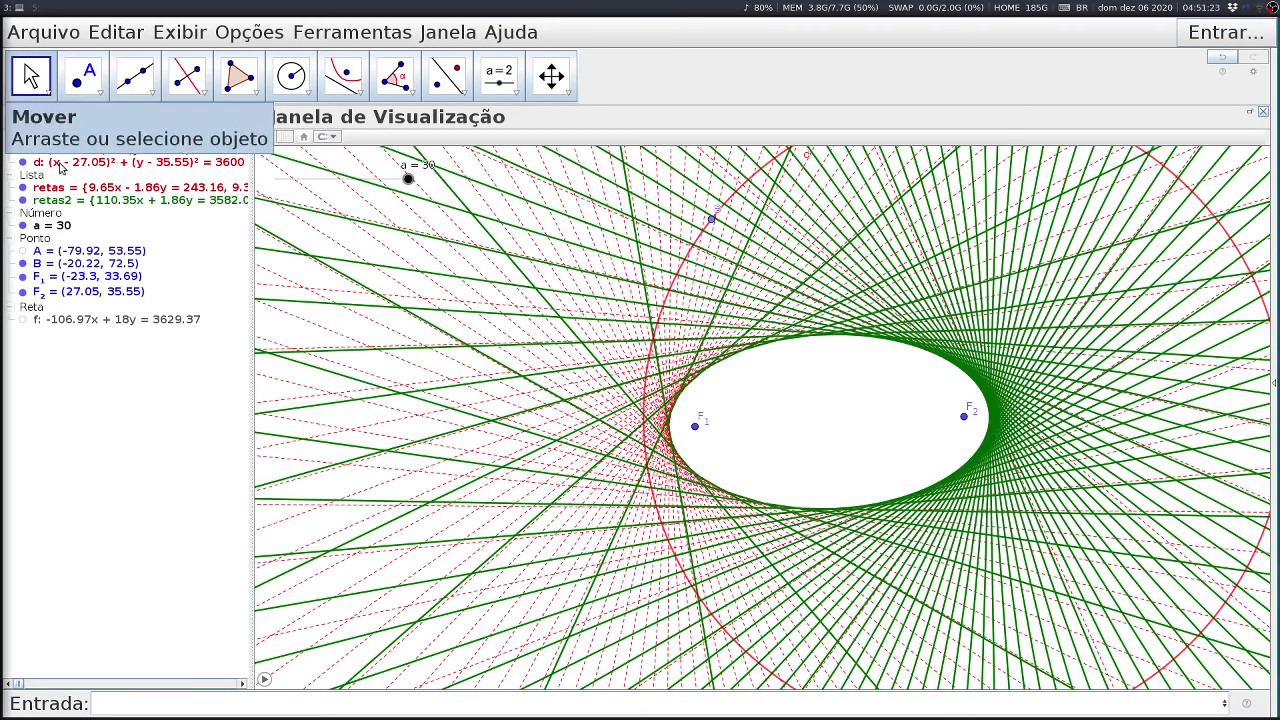
pyautogui.click(130, 200)
pyautogui.click(325, 137)
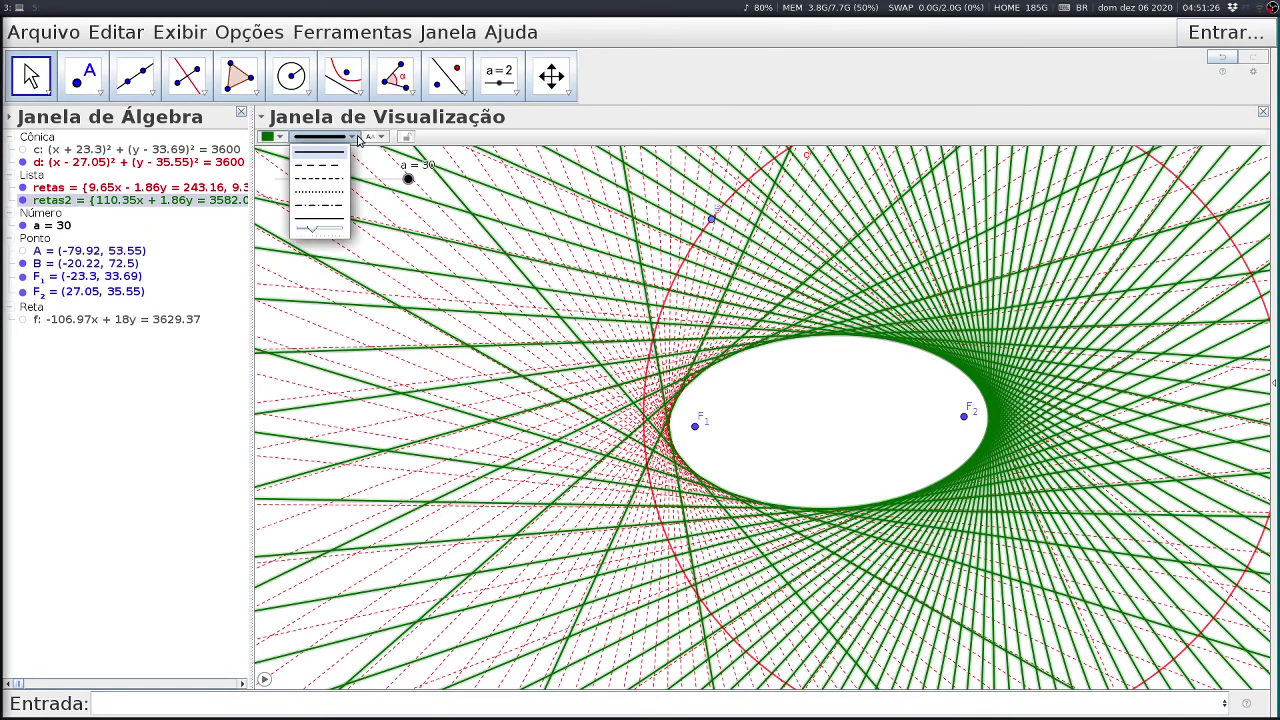
pyautogui.click(323, 180)
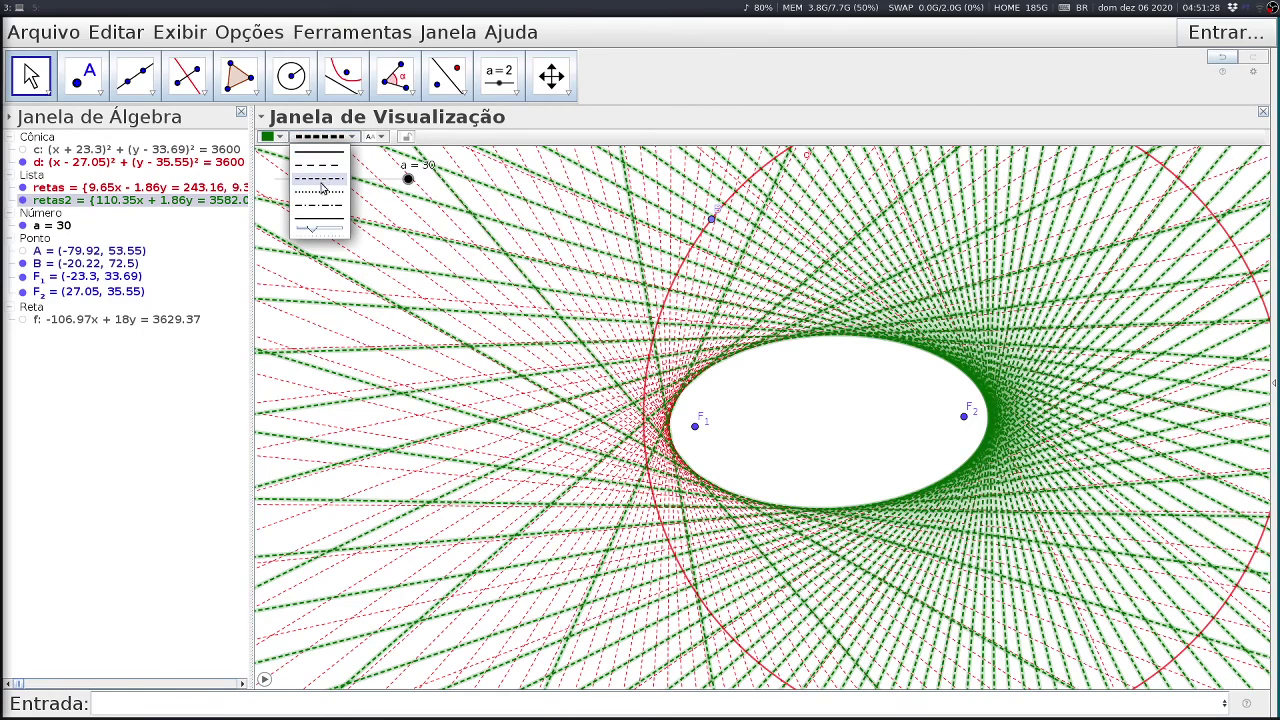
pyautogui.moveTo(313, 233); pyautogui.dragTo(291, 235)
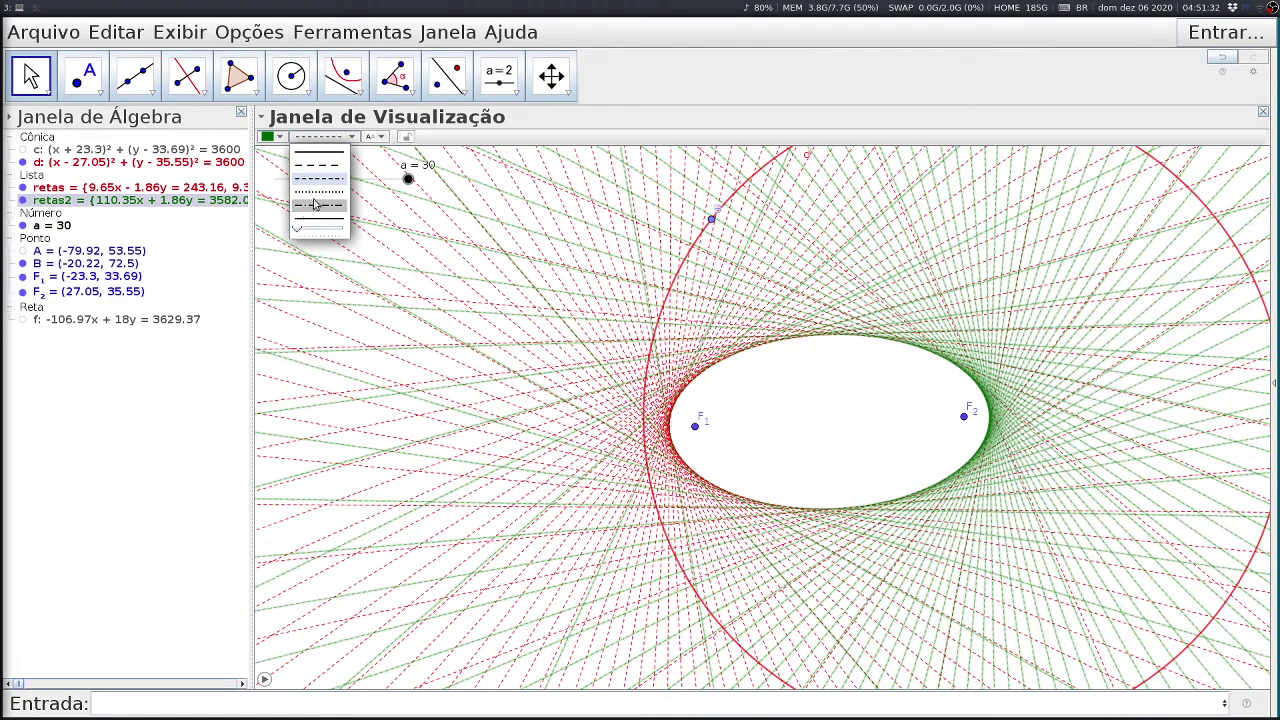
# Reduce the line thickness of the red list retas to the minimum.
pyautogui.click(167, 192)
pyautogui.click(345, 136)
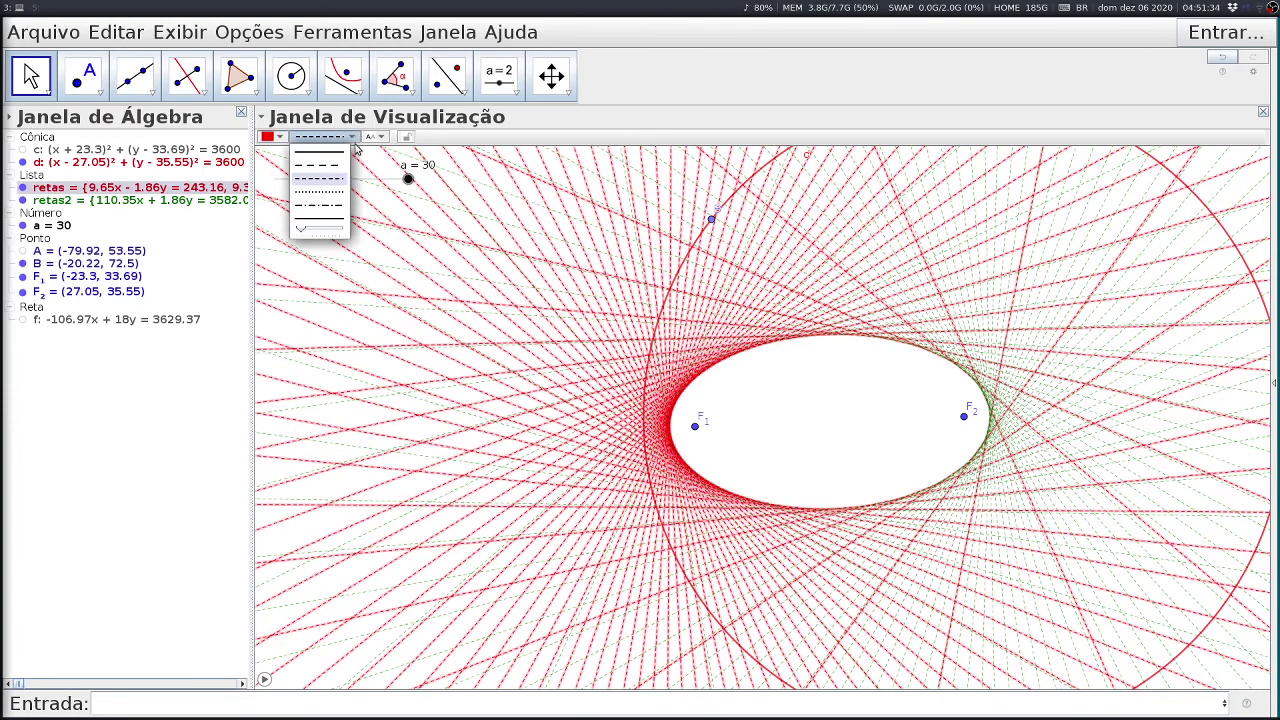
pyautogui.moveTo(317, 230); pyautogui.dragTo(279, 232)
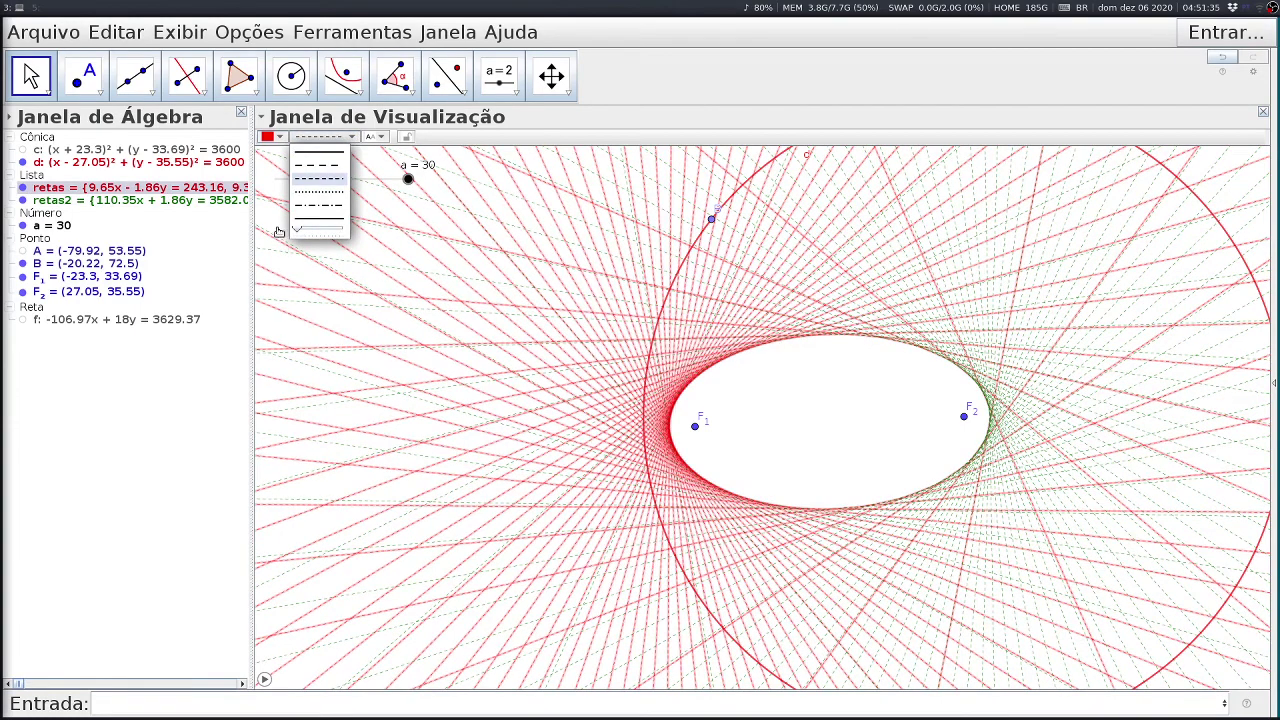
pyautogui.click(171, 442)
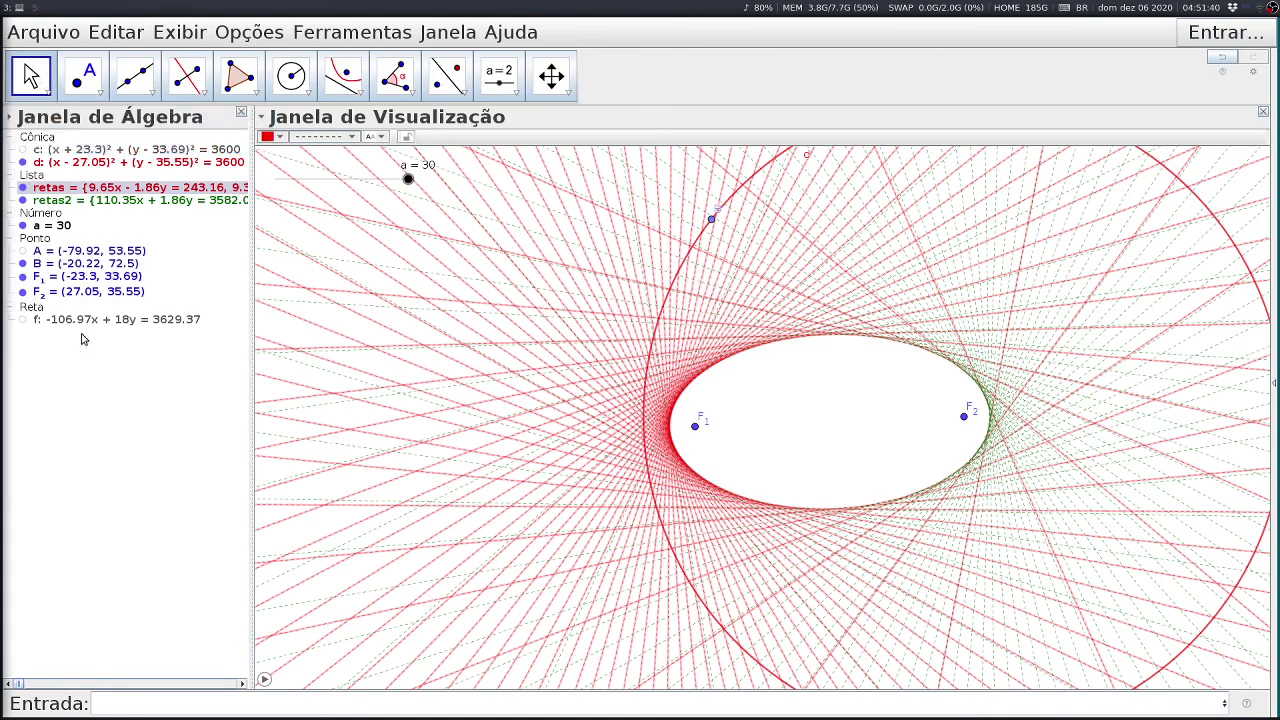
# Hide the circle around F2 and the point placed on it, leaving only the foci and bisector lists shown.
pyautogui.click(24, 162)
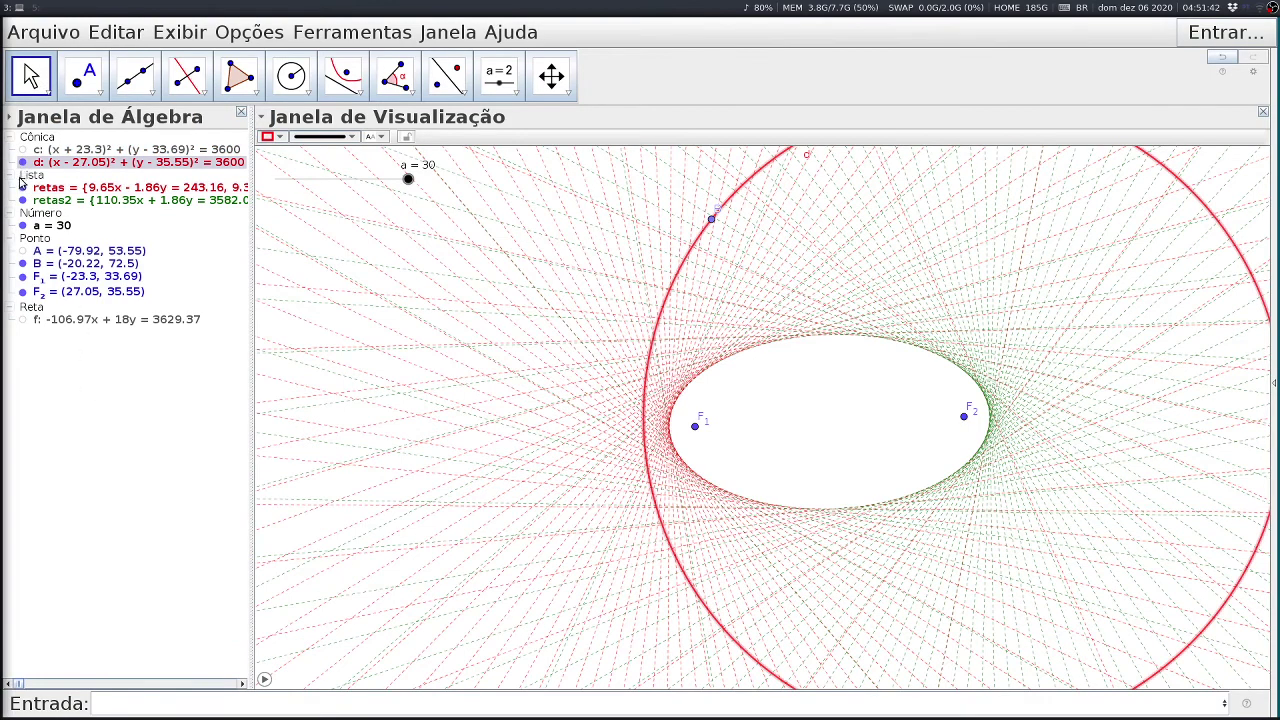
pyautogui.click(22, 162)
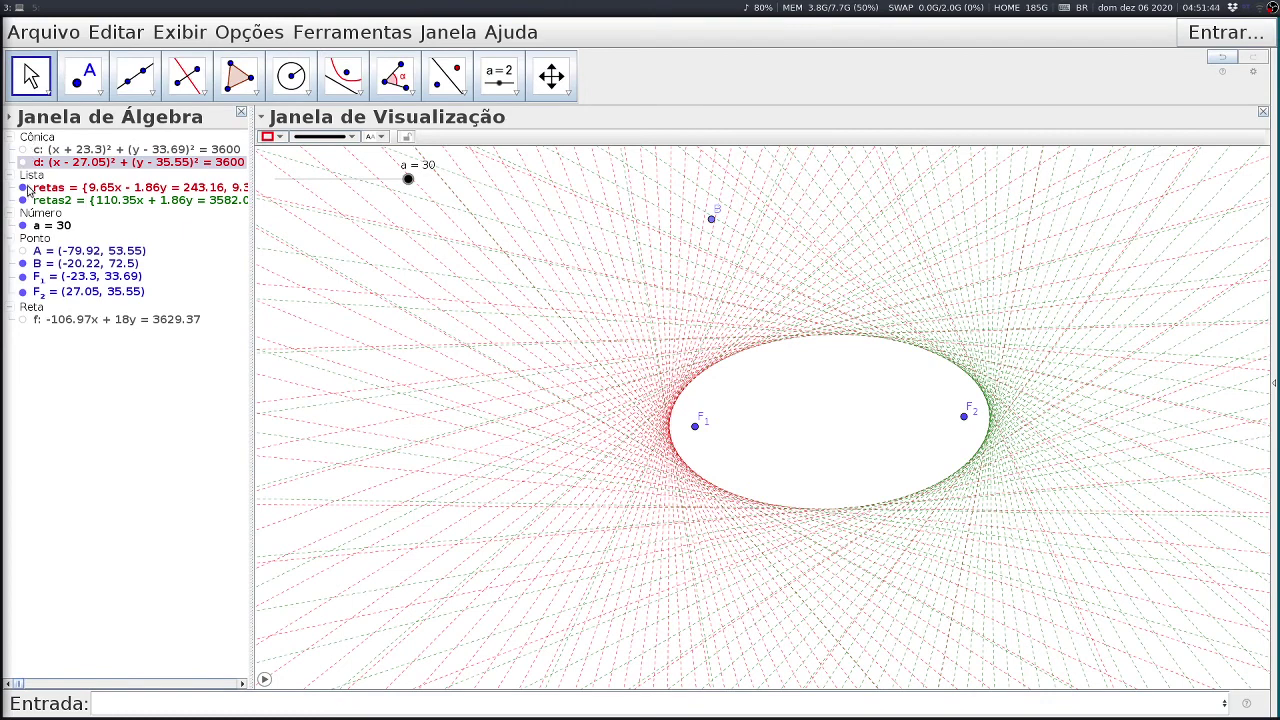
pyautogui.click(23, 264)
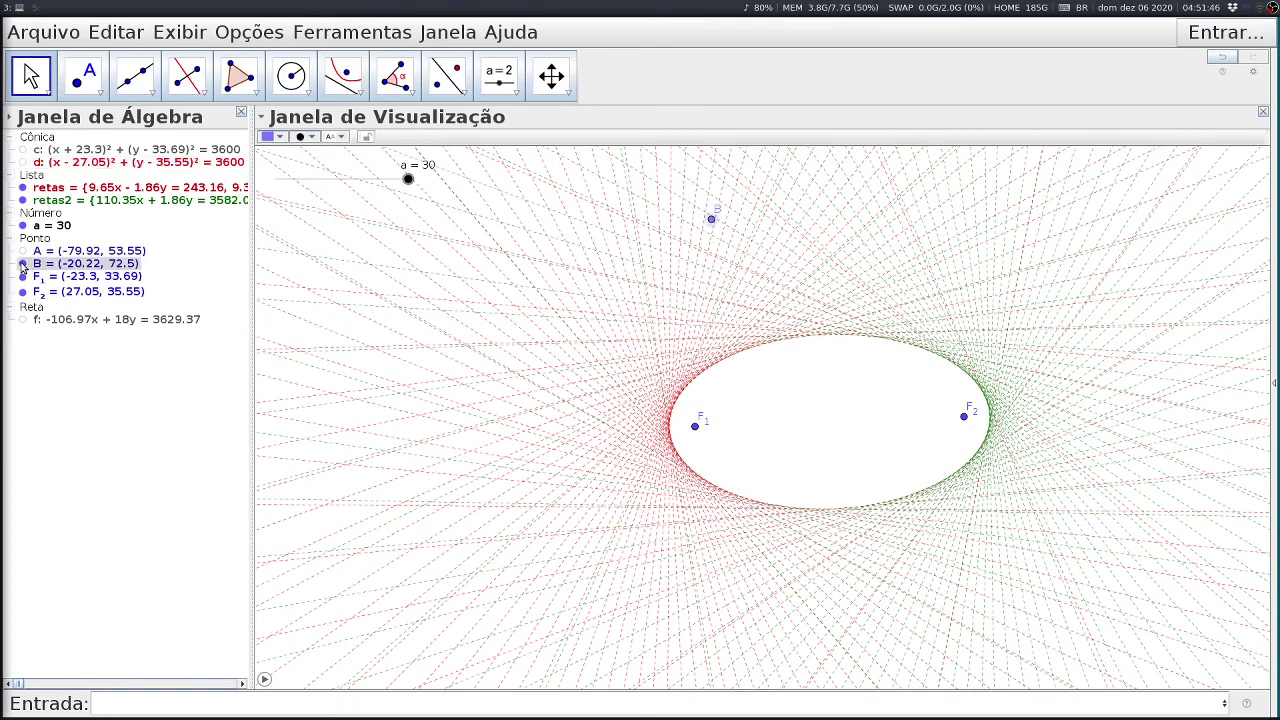
pyautogui.click(22, 263)
pyautogui.scroll(-2, 808, 410)
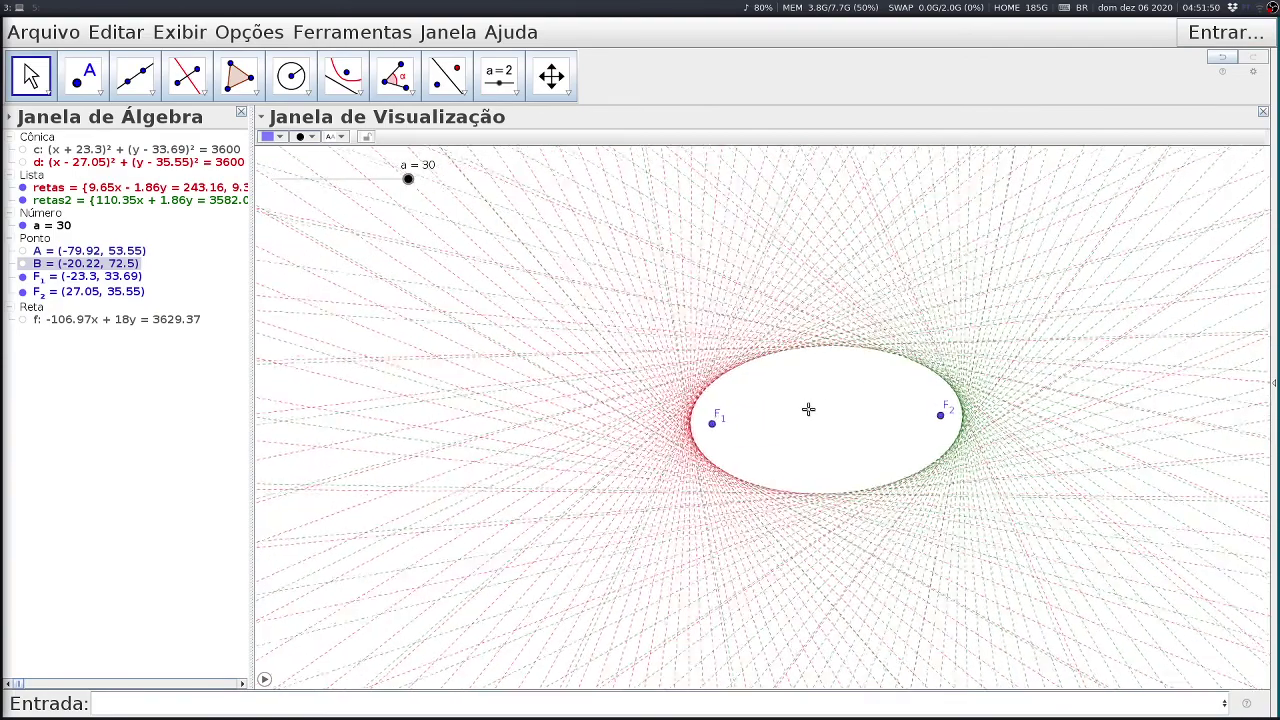
# Increase the line thickness of the lists retas and retas2 together, keeping both short-dashed.
pyautogui.scroll(1, 808, 410)
pyautogui.click(181, 189)
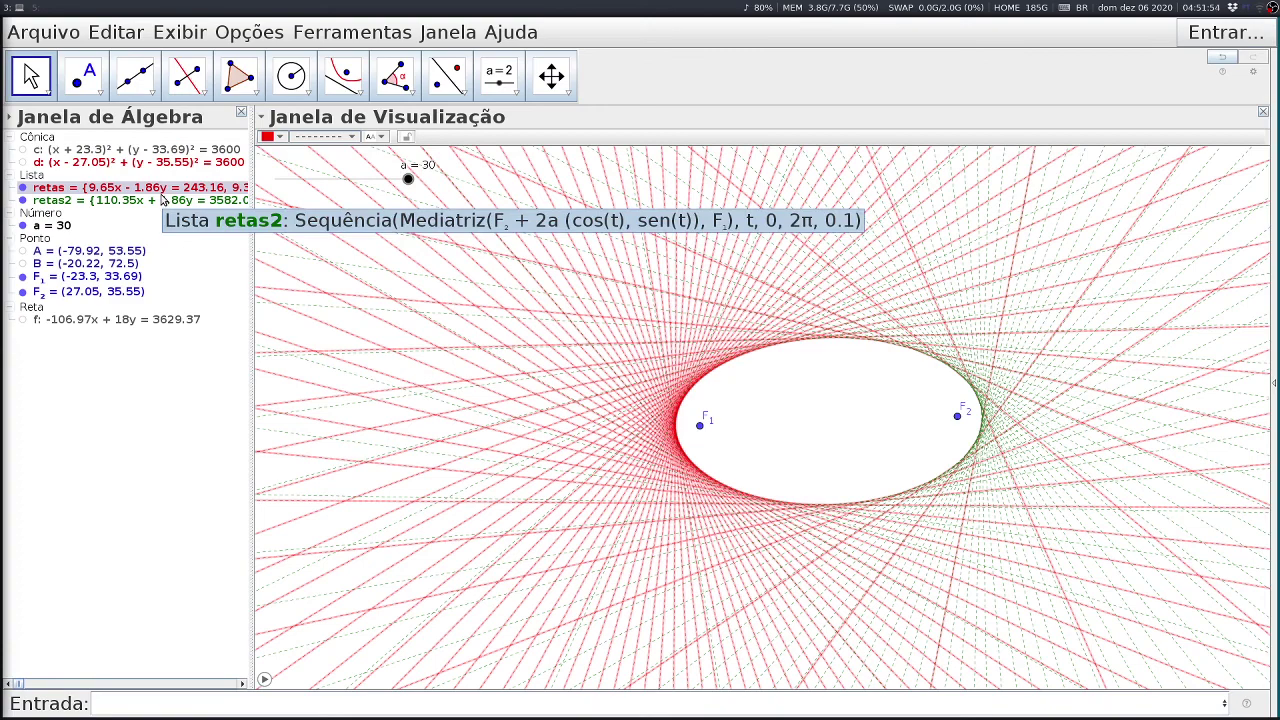
pyautogui.keyDown('ctrl'); pyautogui.click(160, 200); pyautogui.keyUp('ctrl')
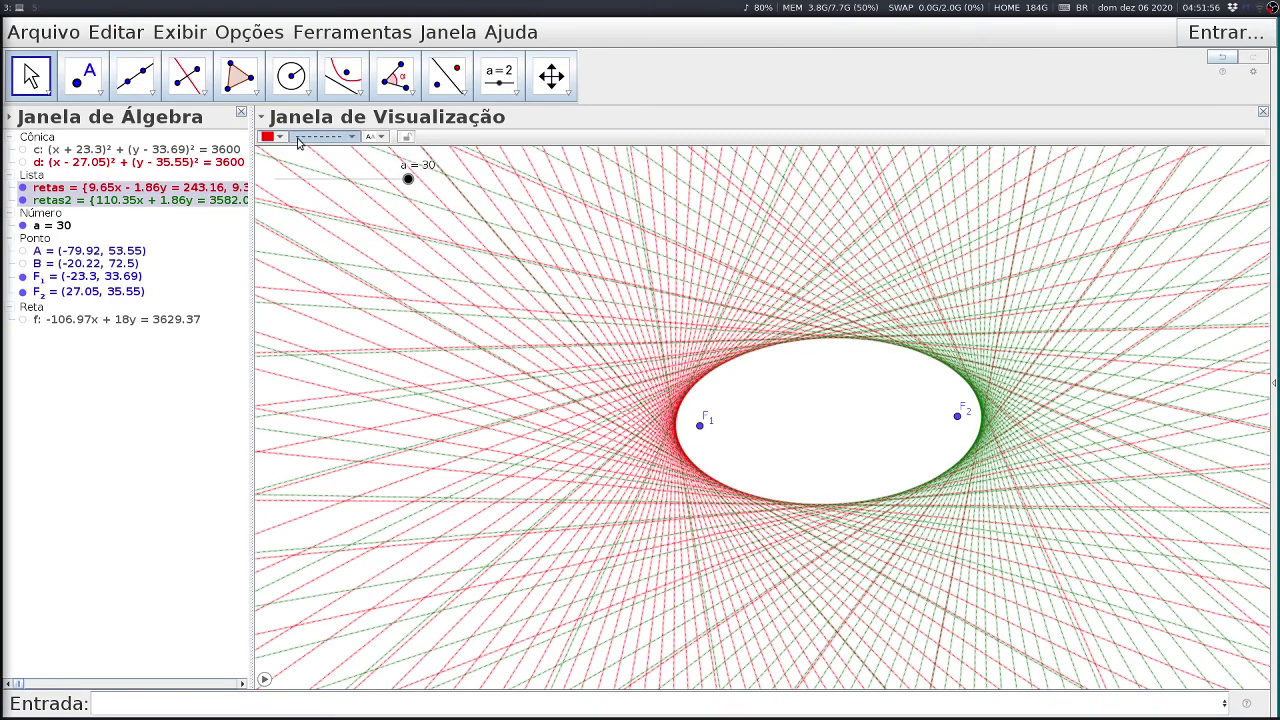
pyautogui.click(300, 138)
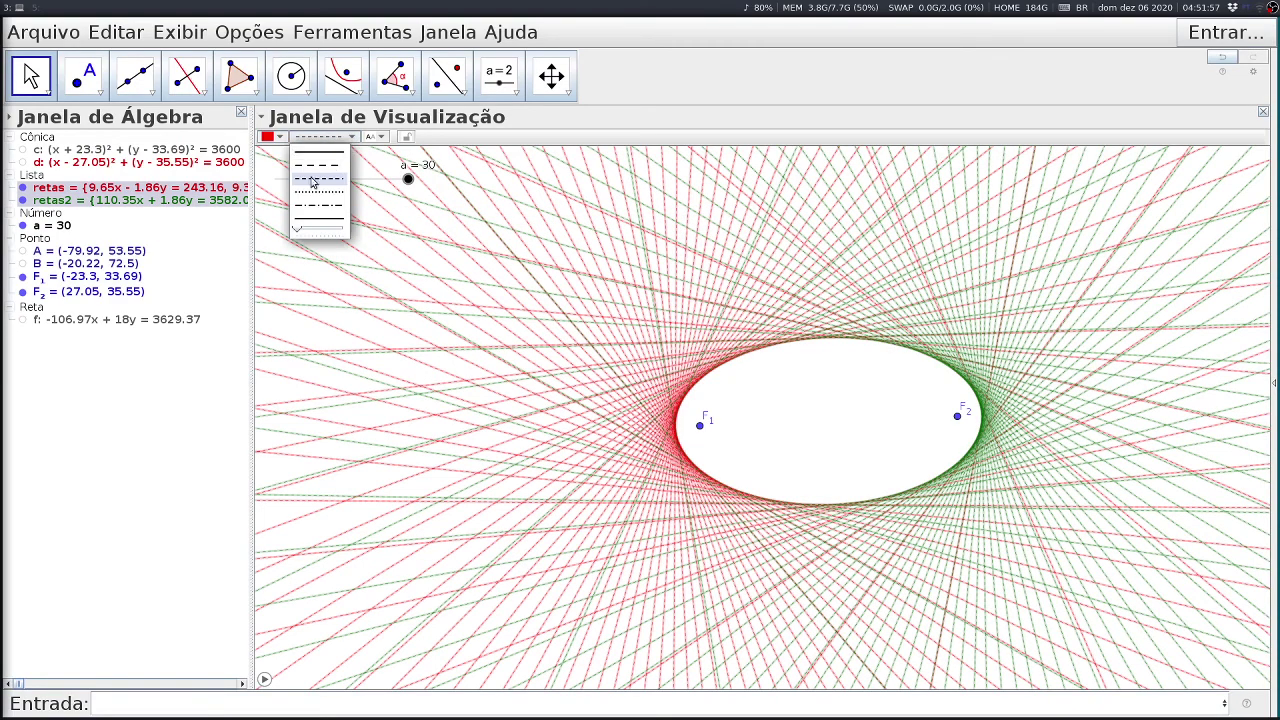
pyautogui.click(297, 232)
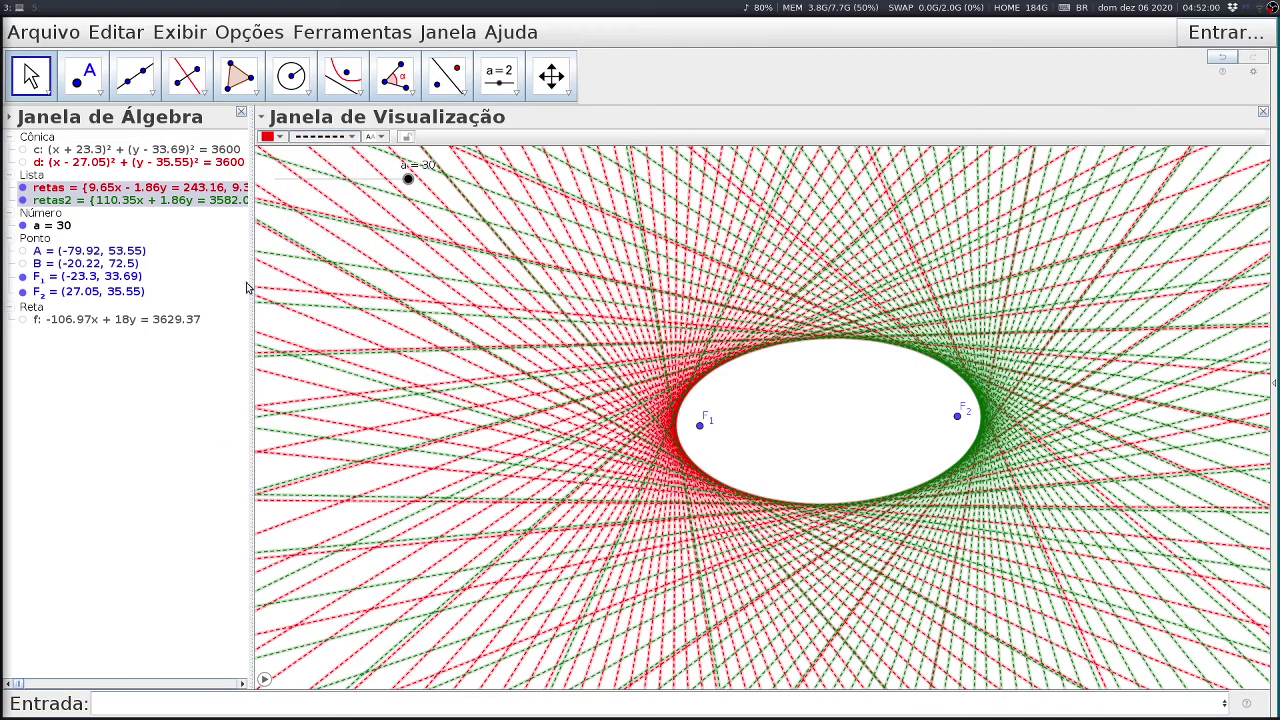
pyautogui.click(252, 291)
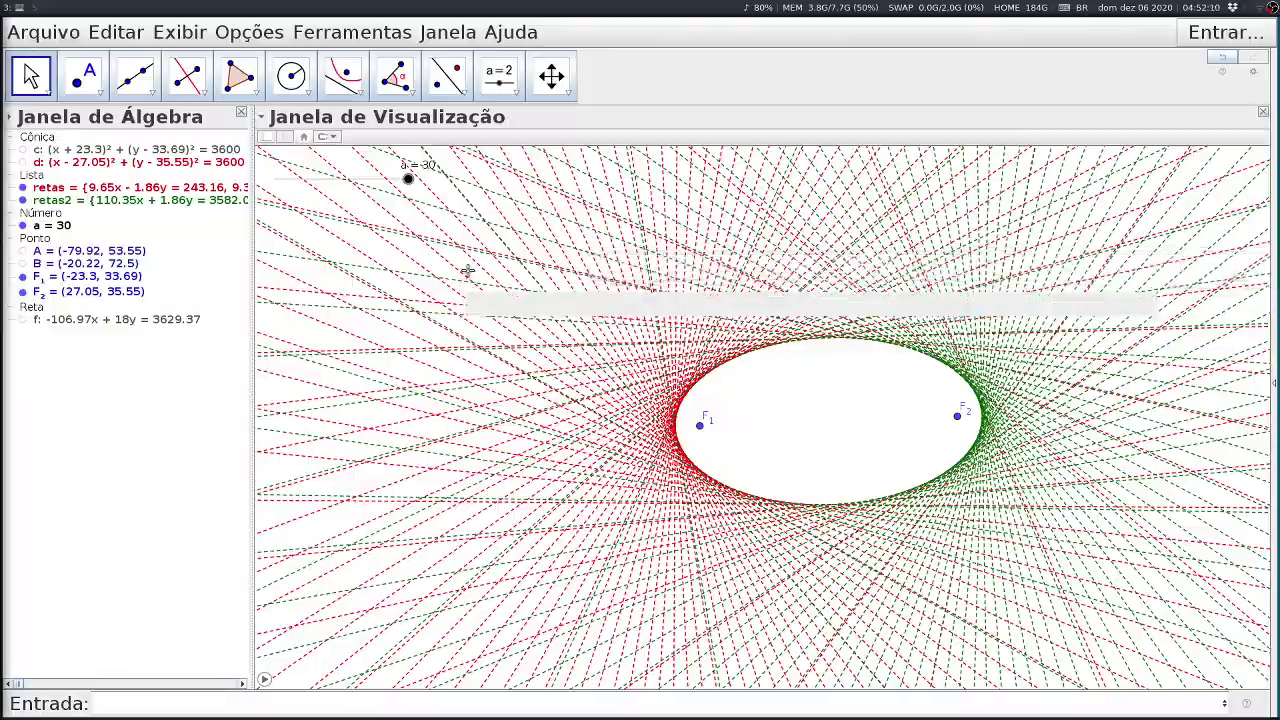
# Reshape the ellipse by reducing a to 15 and moving focus F2 closer to F1, to about (-7.8, 35.1).
pyautogui.moveTo(408, 178); pyautogui.dragTo(468, 176)
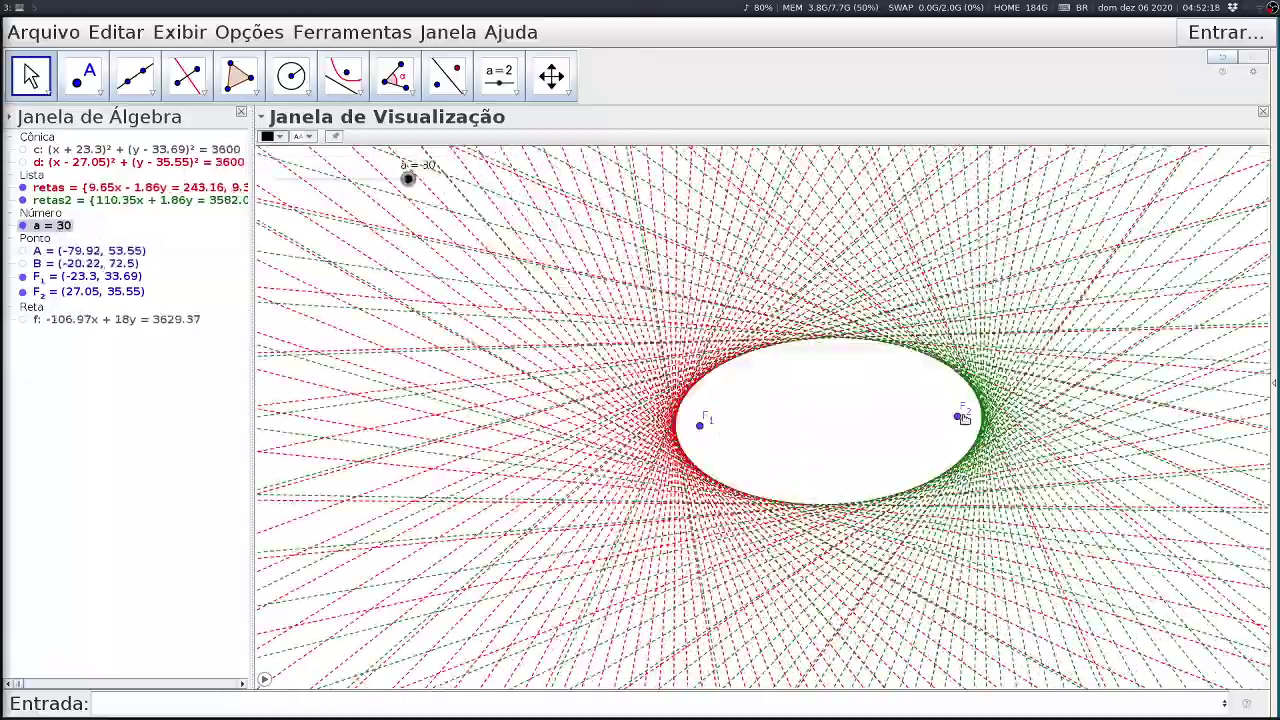
pyautogui.moveTo(955, 417); pyautogui.dragTo(913, 347)
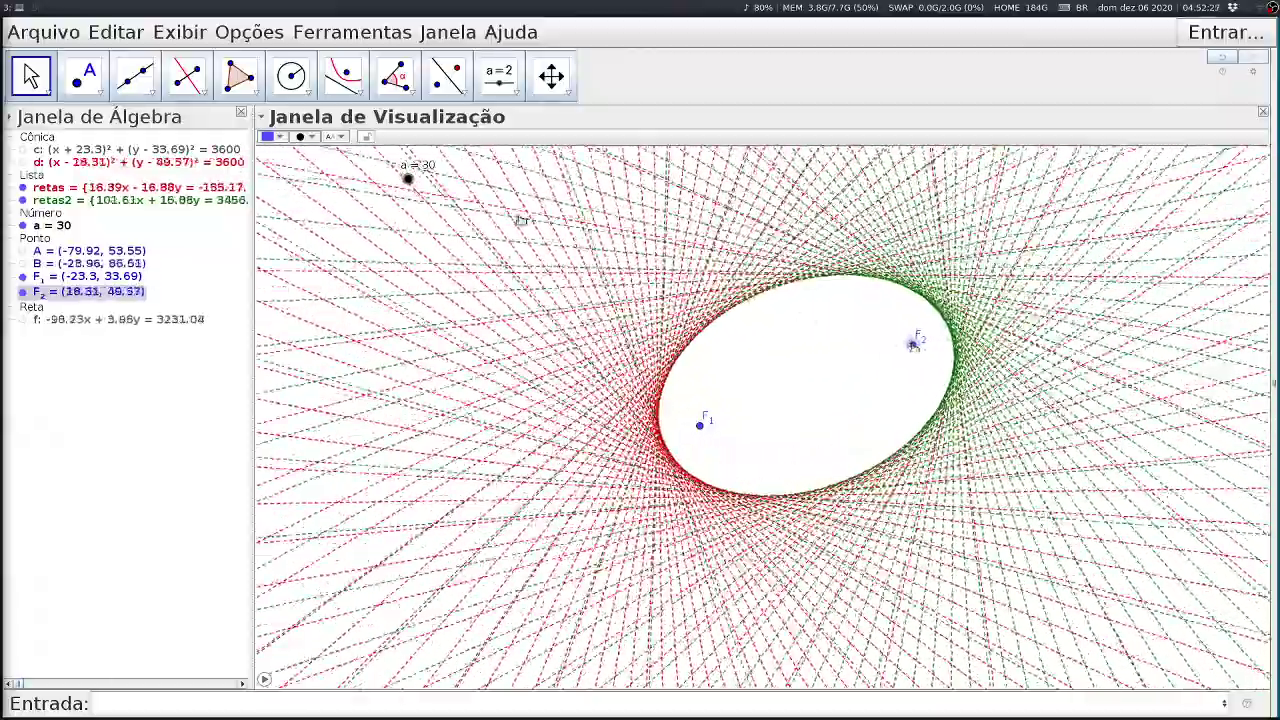
pyautogui.moveTo(408, 178); pyautogui.dragTo(341, 178)
pyautogui.moveTo(922, 345); pyautogui.dragTo(803, 354)
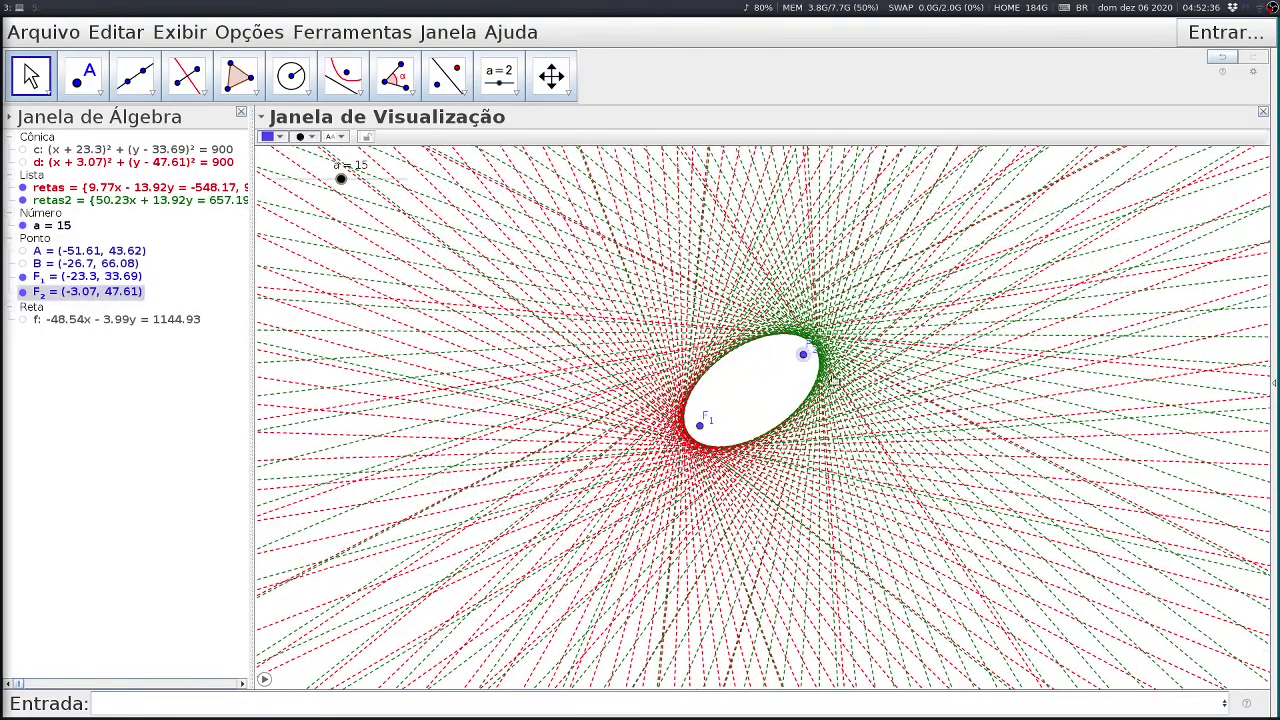
pyautogui.moveTo(805, 357); pyautogui.dragTo(780, 418)
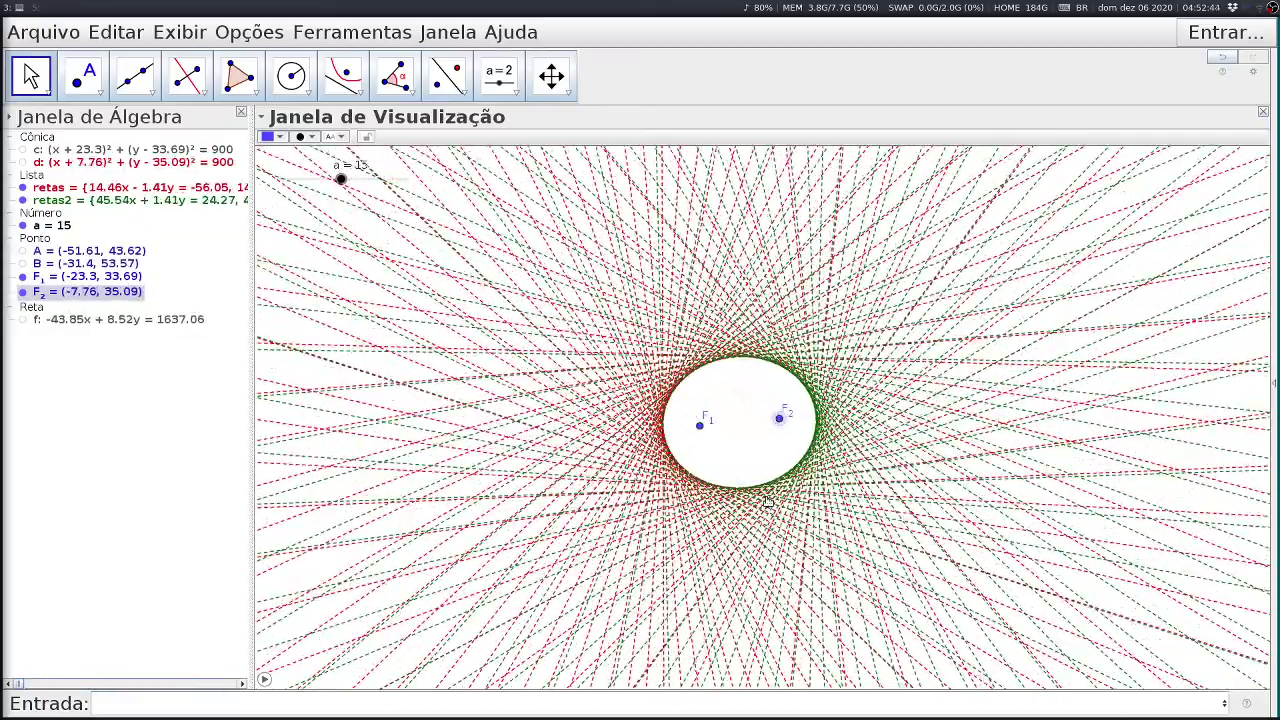